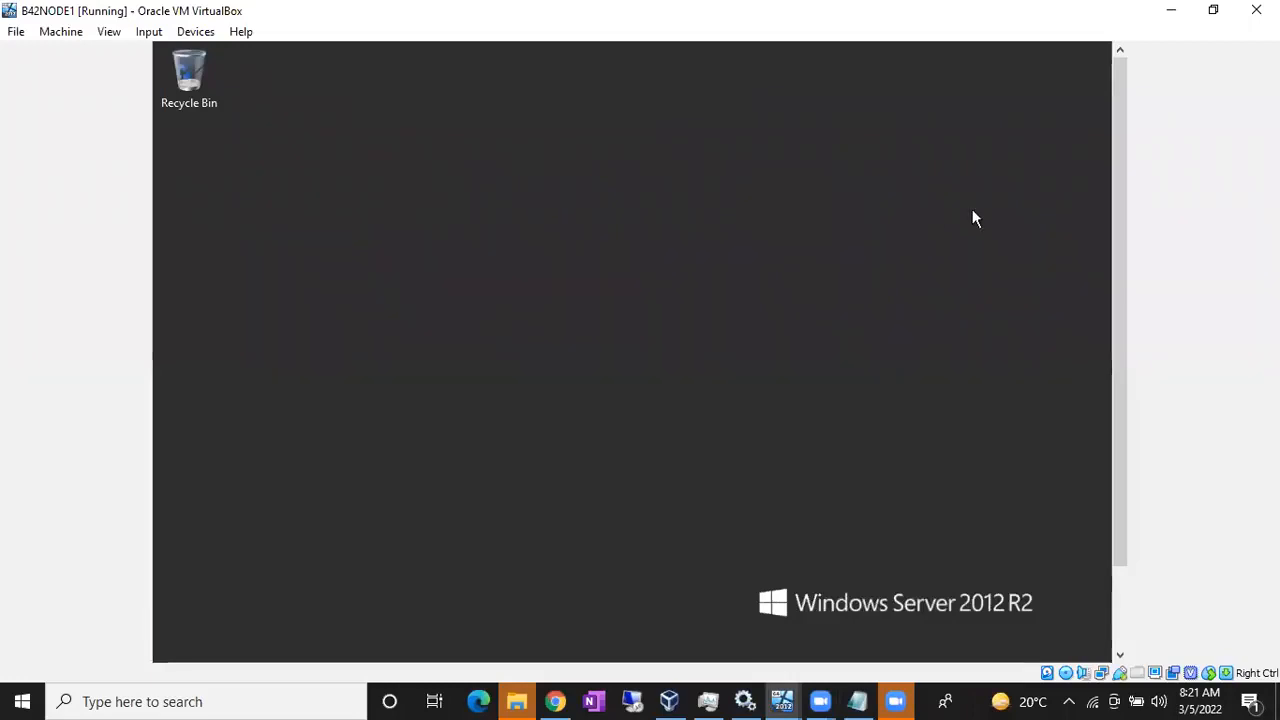
Step: Sign out of the guest from the Start screen and press Ctrl+Alt+Delete to reach account choices
drag(1115, 213, 1116, 298)
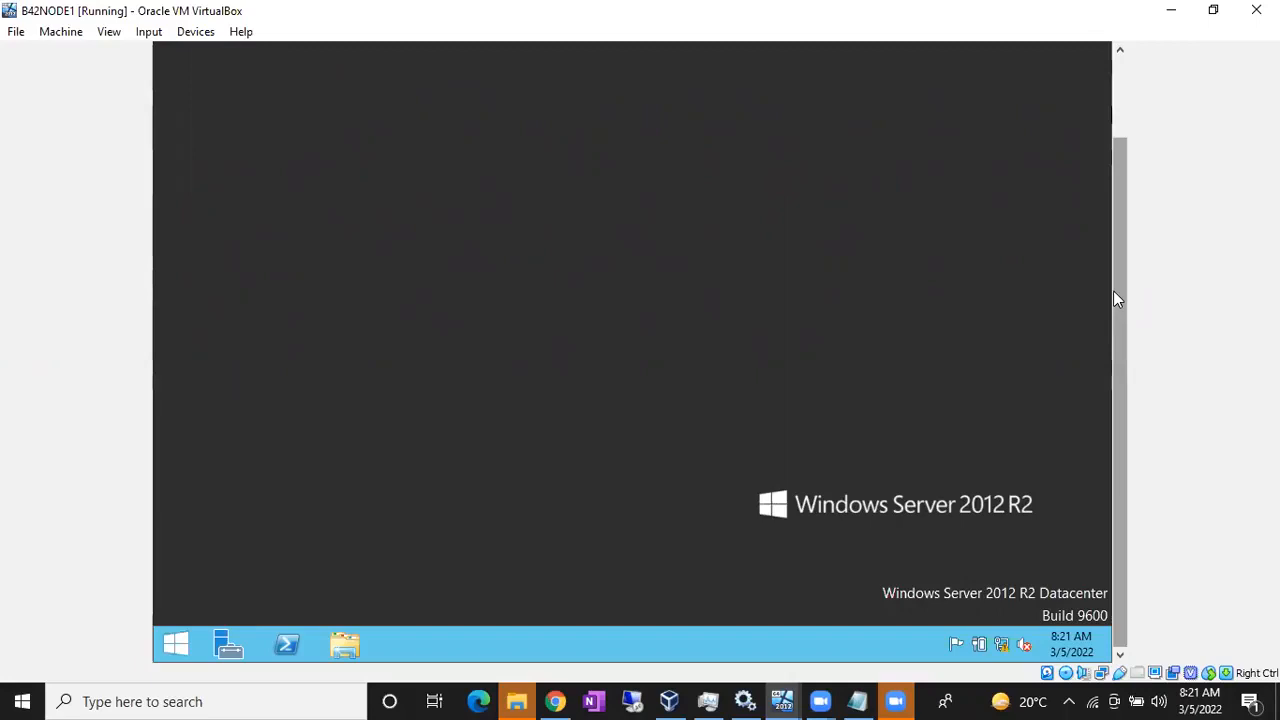
drag(1114, 292, 1122, 200)
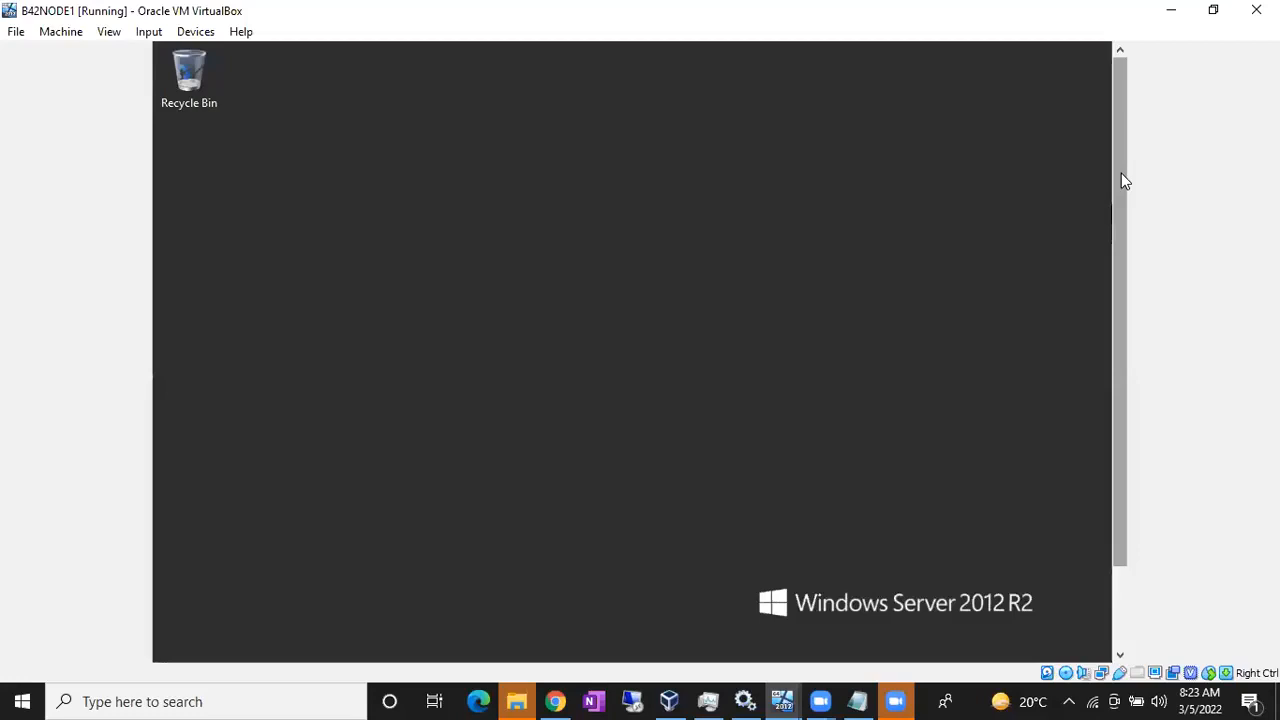
drag(1121, 173, 1123, 300)
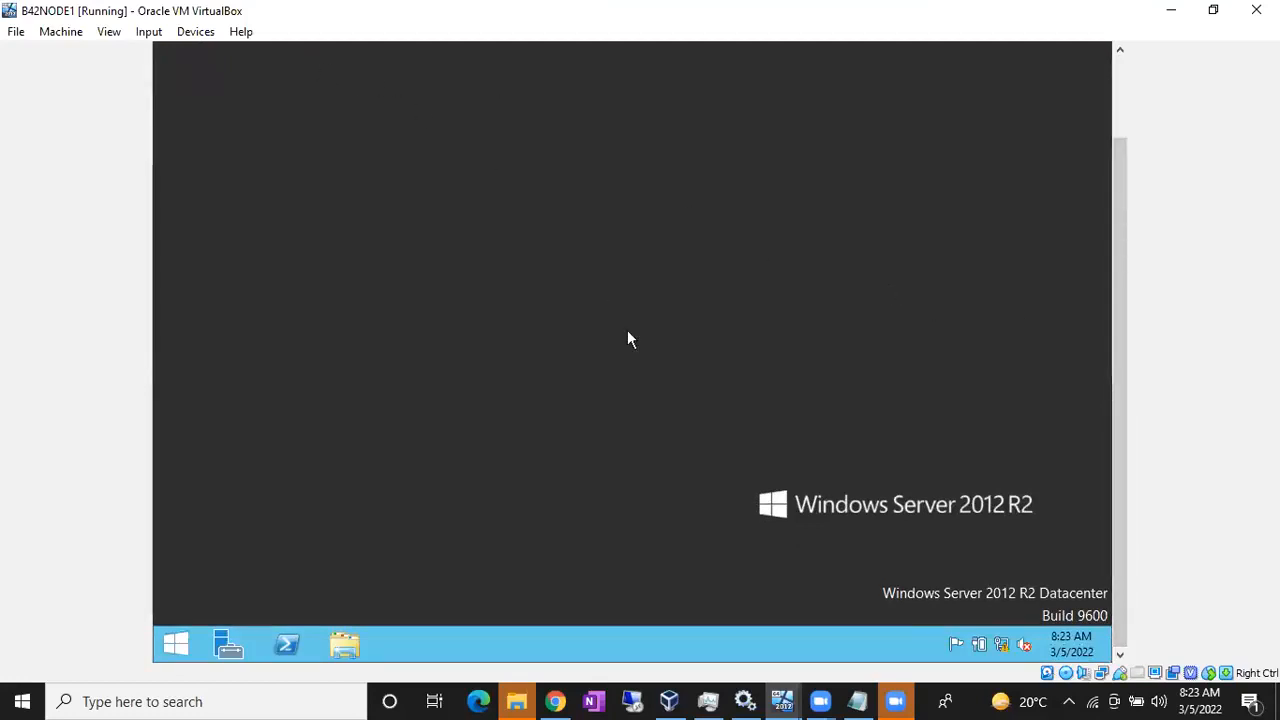
click(175, 645)
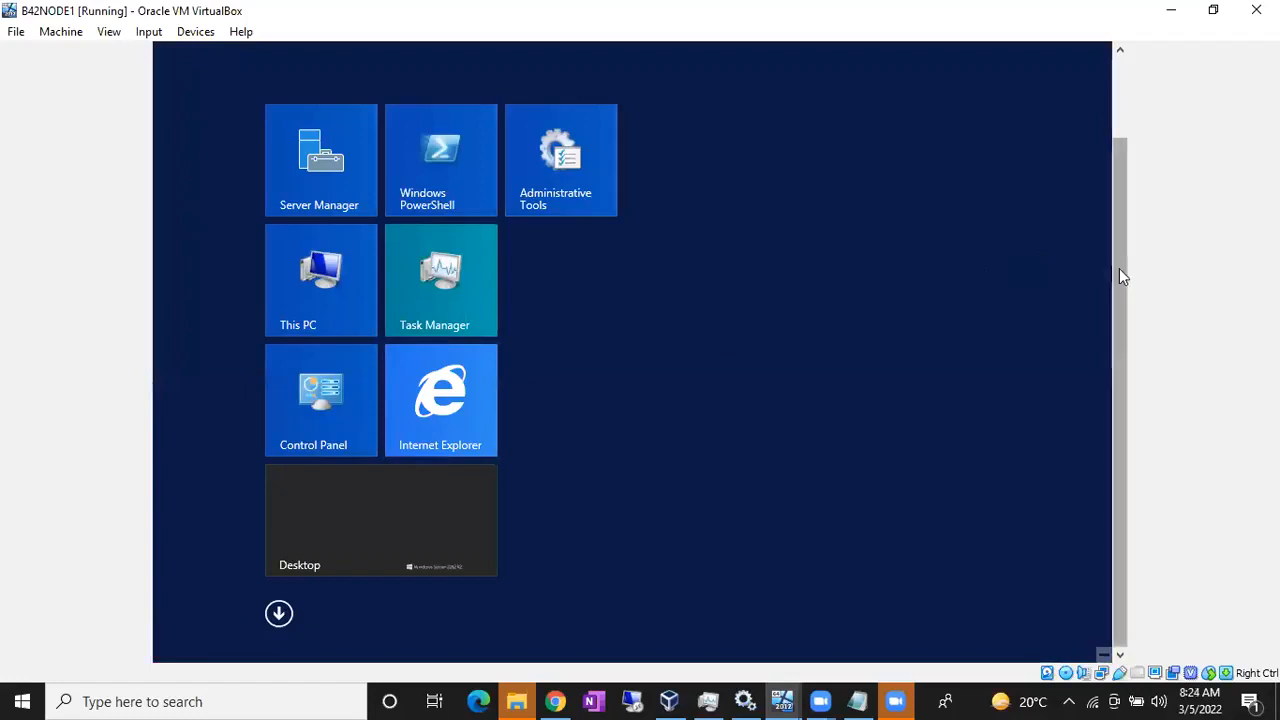
drag(1119, 268, 1125, 168)
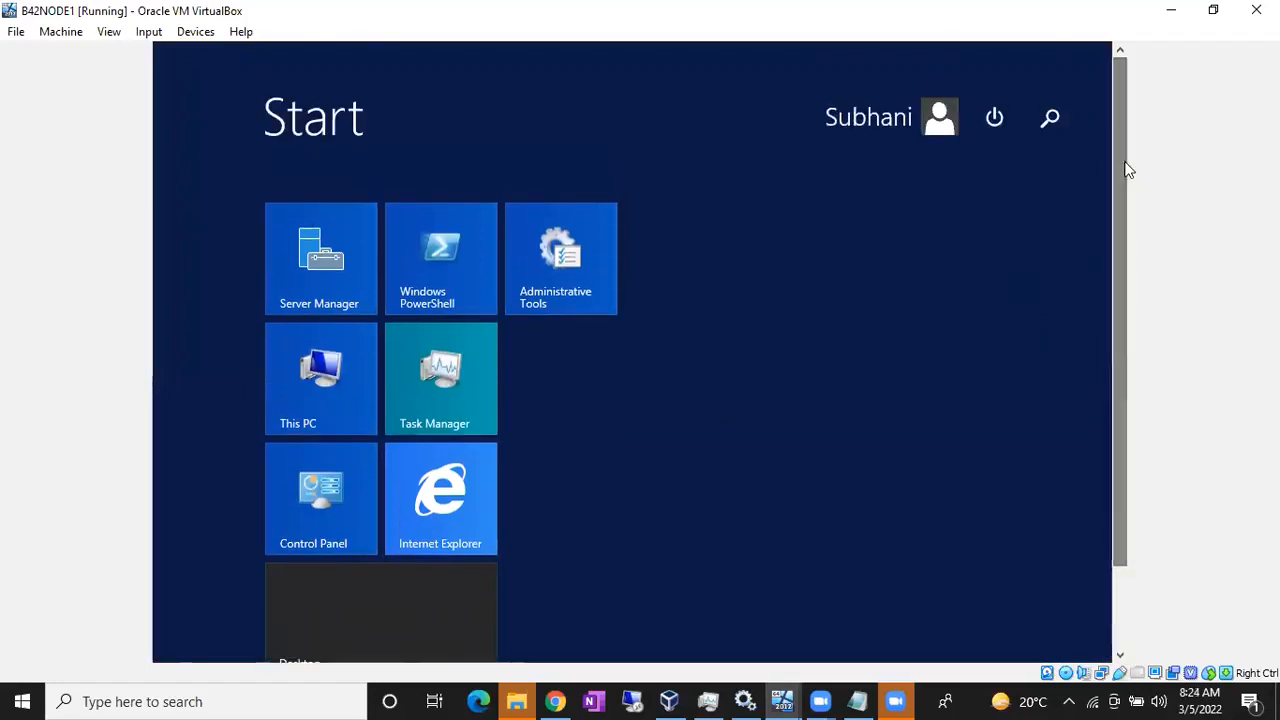
click(920, 133)
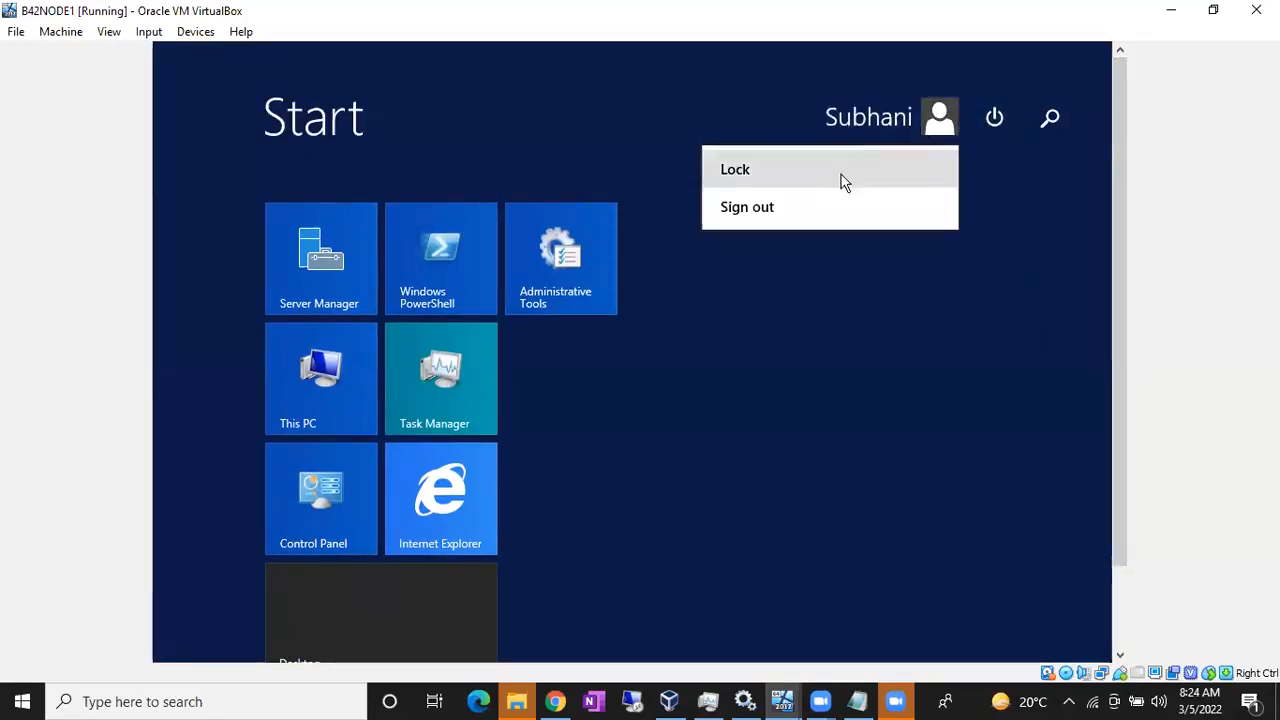
click(801, 207)
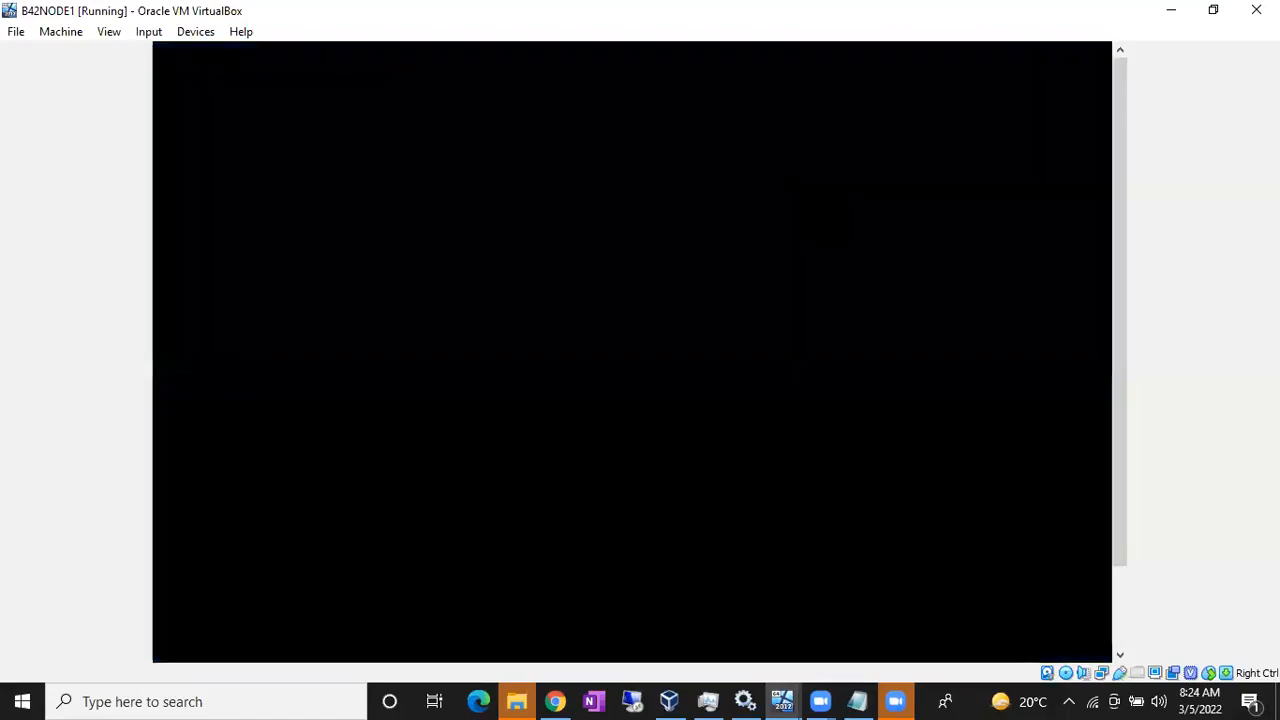
key(ctrl+alt+Delete)
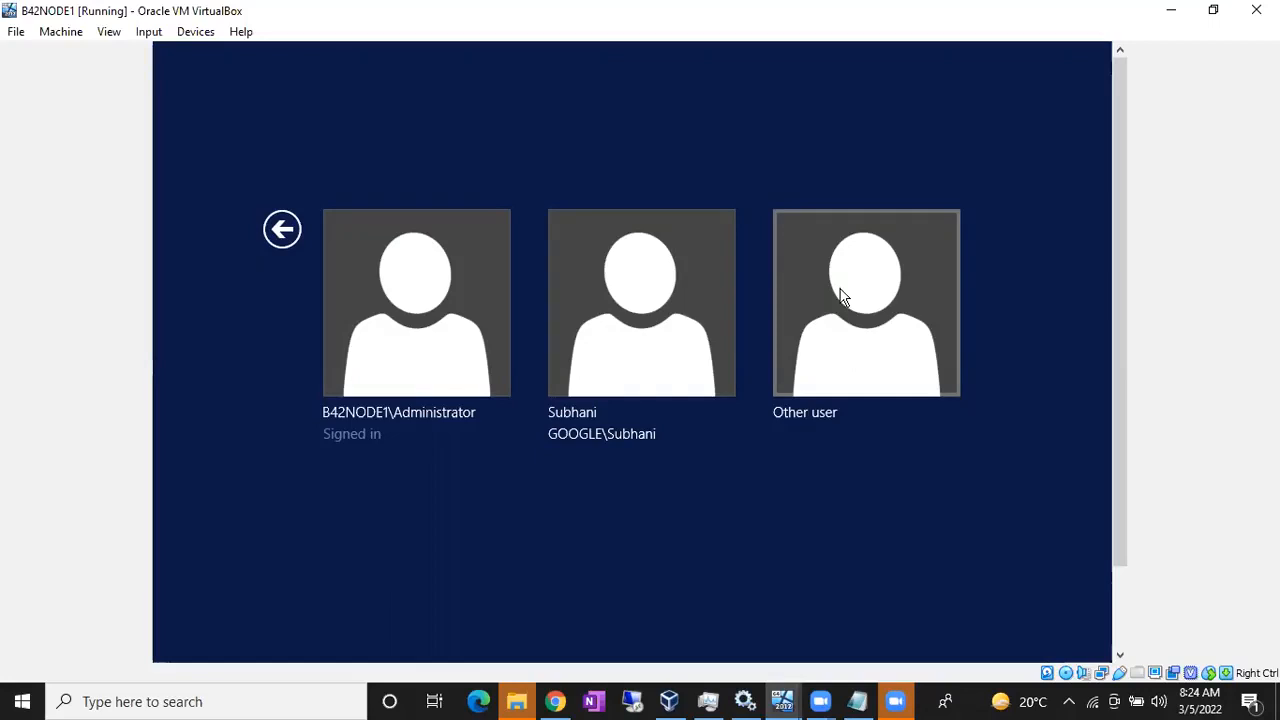
Step: Choose Other user and enter a Node1 local account user name and its password
click(840, 296)
text(Node1\Subhani)
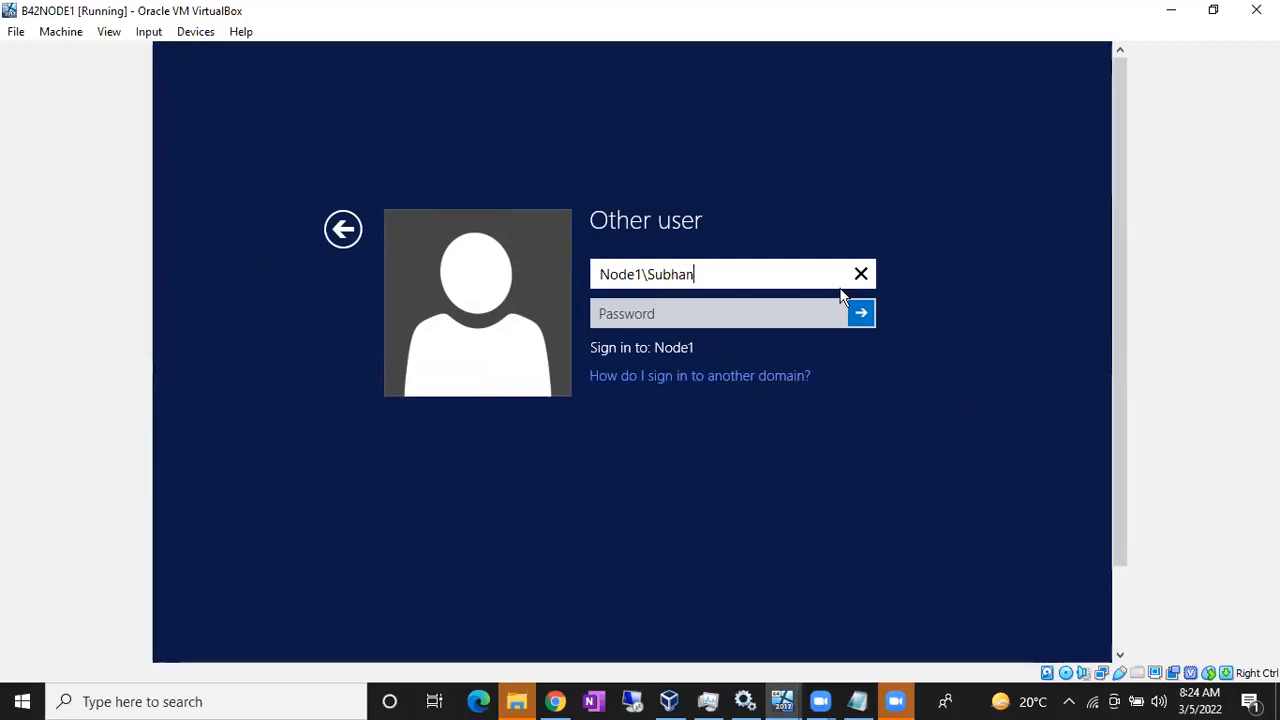
key(Tab)
text(••••••••••••)
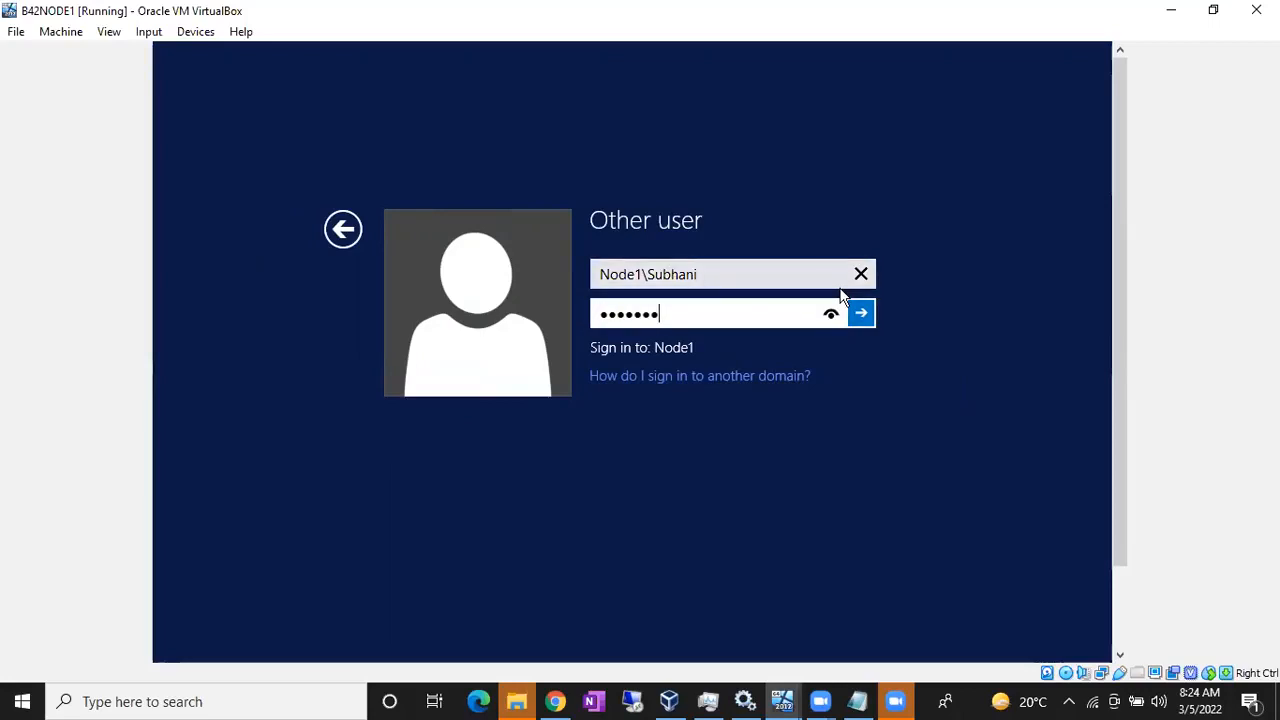
text(•)
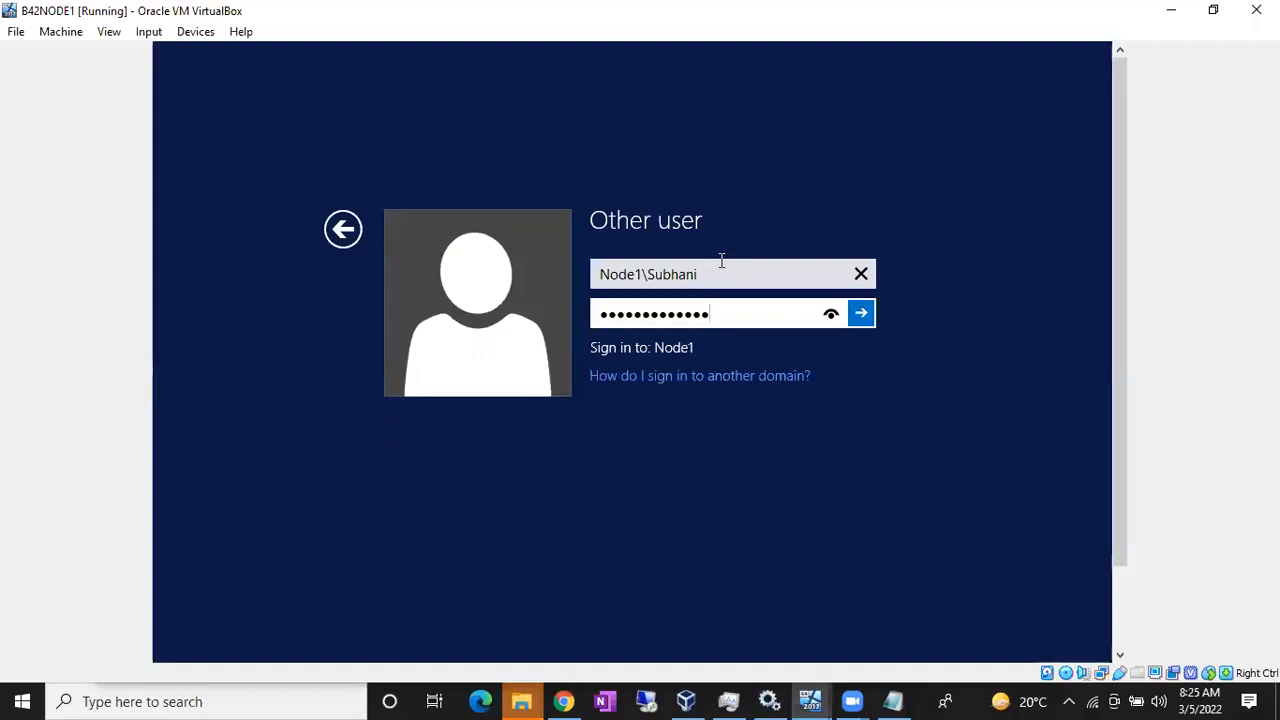
Step: Submit the Node1 local sign-in, which is rejected as an incorrect user name or password
click(570, 77)
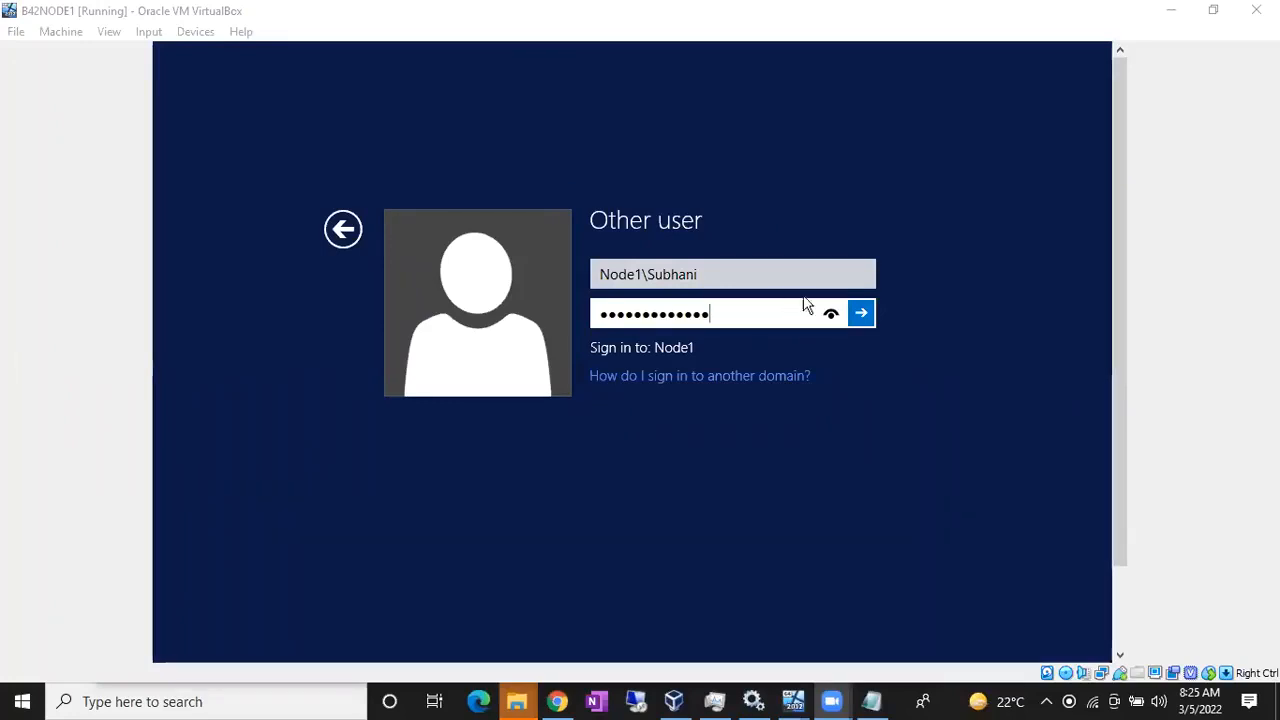
click(862, 313)
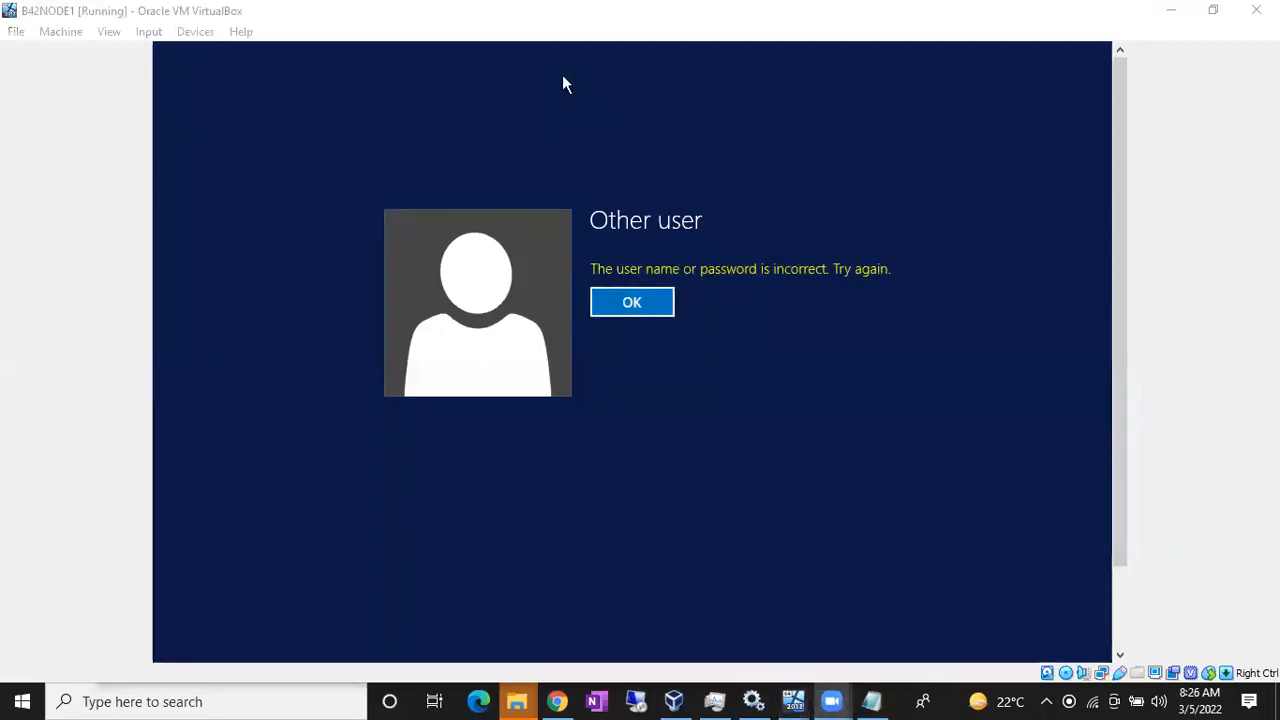
Step: Dismiss the error and change the user name's domain prefix from Node1\ to Google\
click(616, 309)
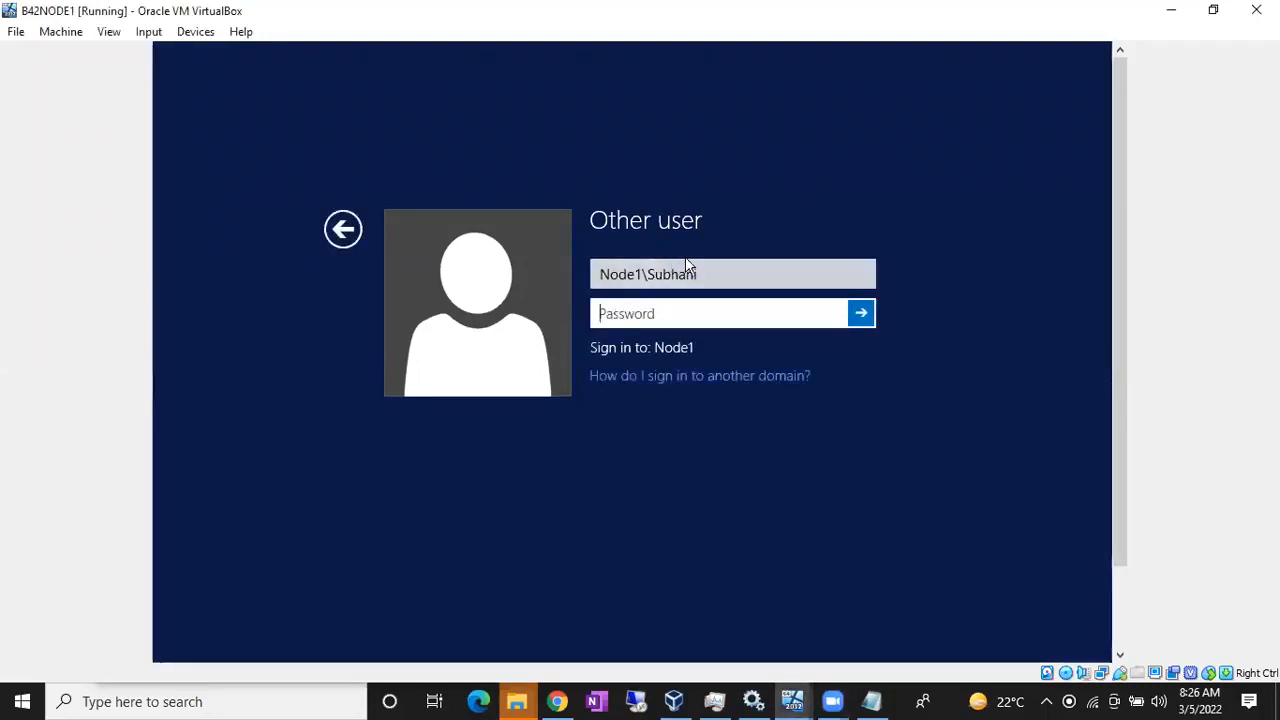
click(711, 269)
drag(711, 269, 591, 281)
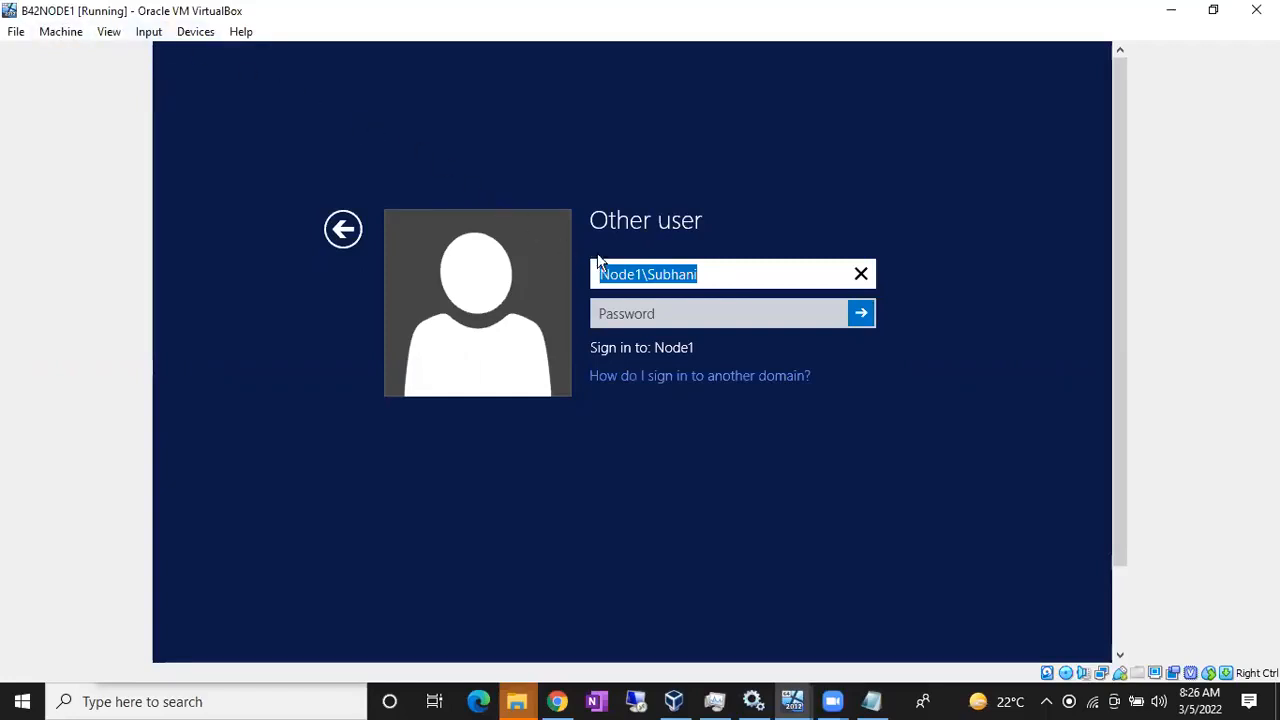
double_click(645, 276)
drag(645, 276, 591, 272)
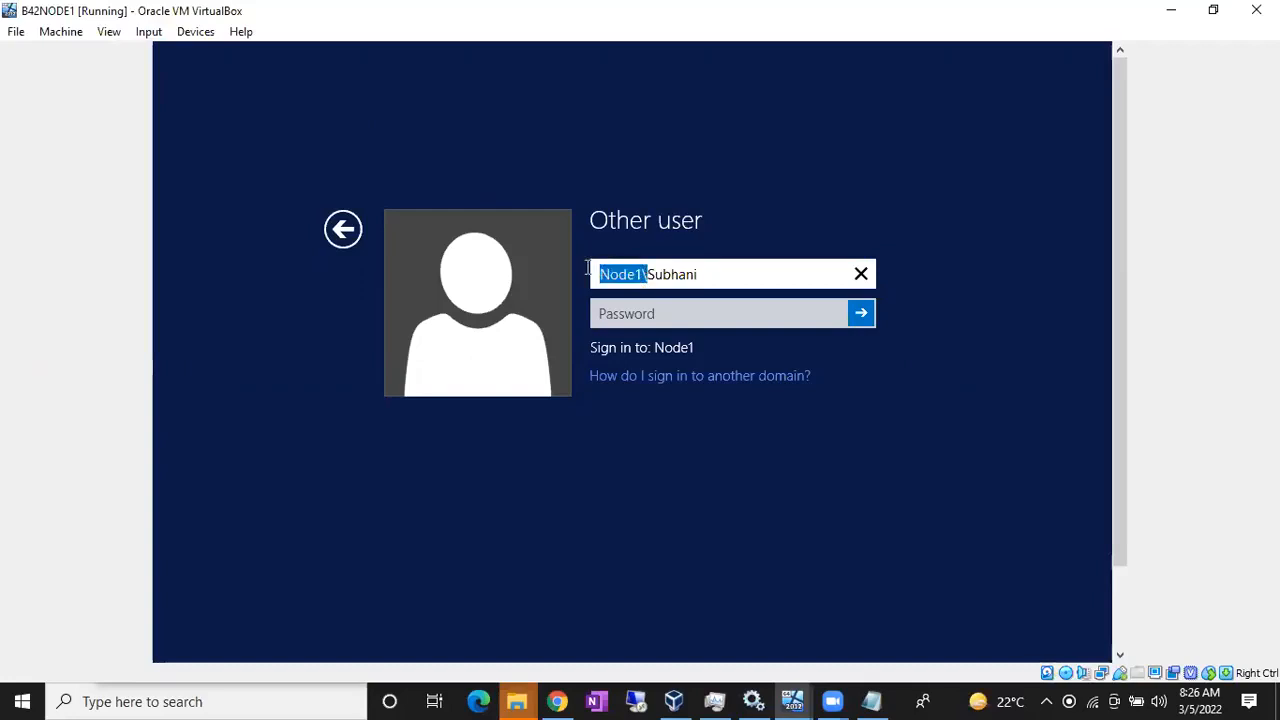
click(645, 276)
drag(645, 276, 591, 276)
text(Google)
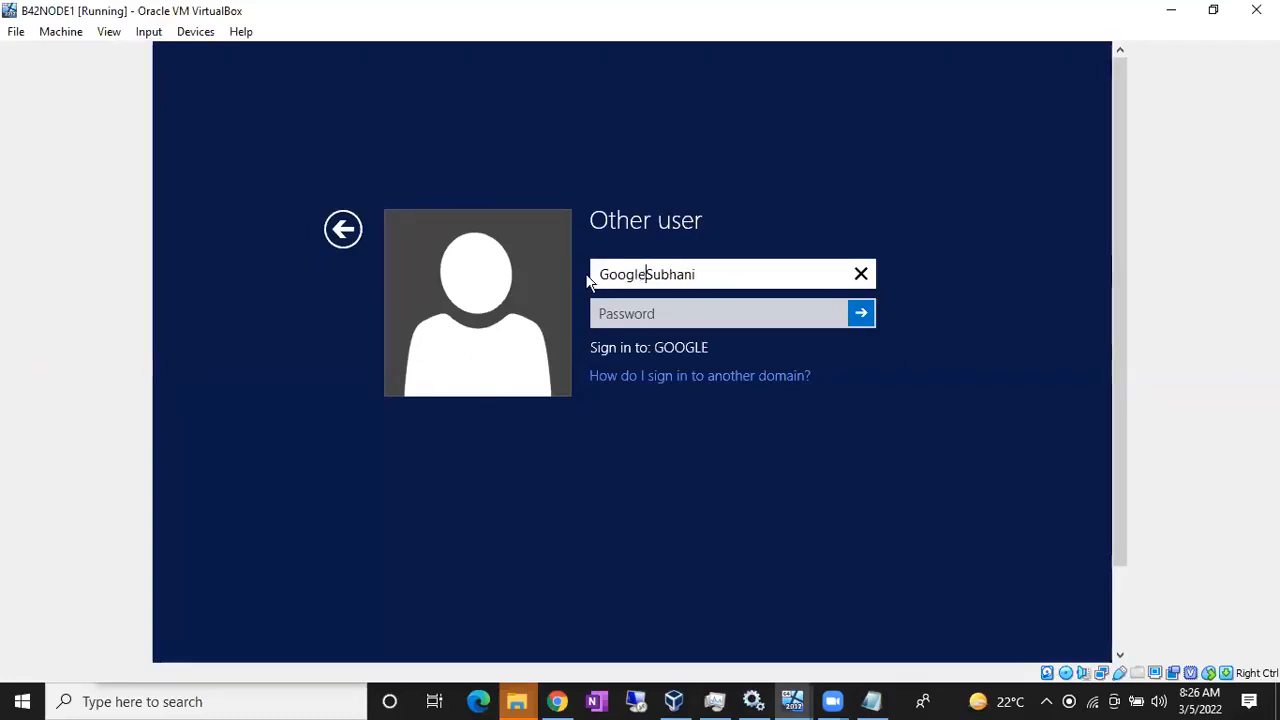
text(\)
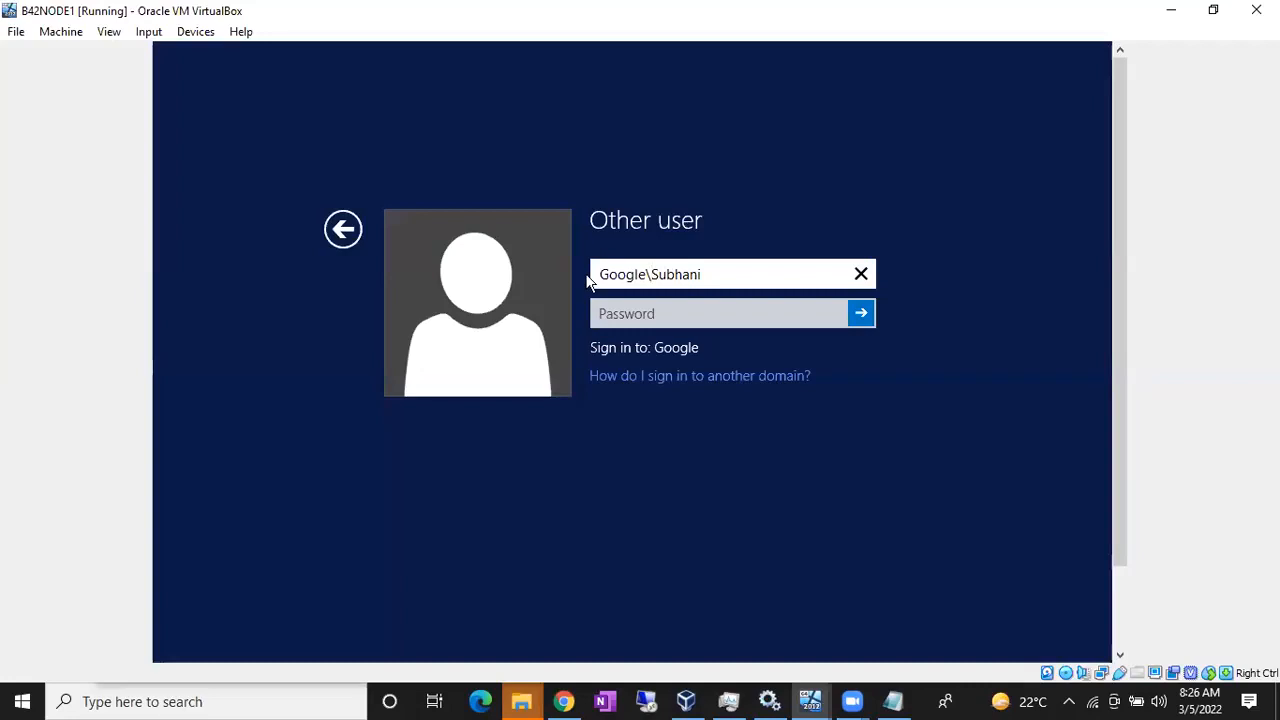
Step: Enter the Google domain account password and sign in to the desktop
click(632, 322)
text(•••••••••••••)
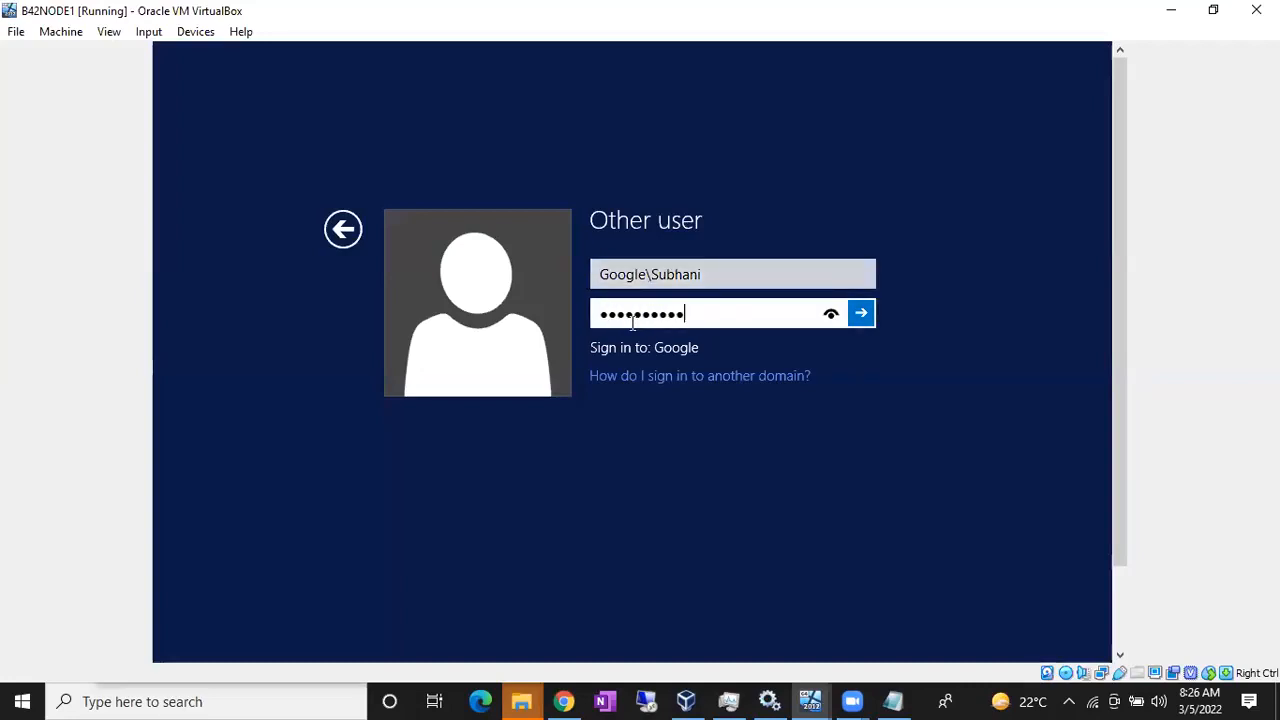
key(Return)
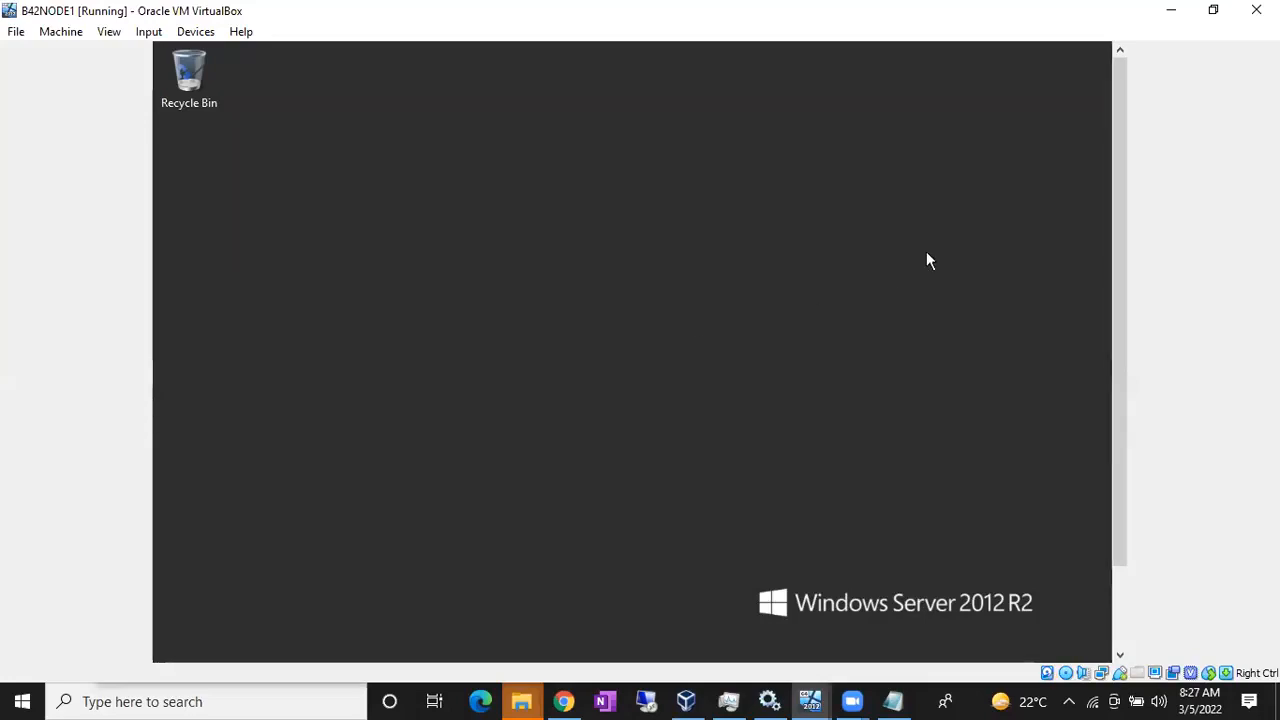
Step: Sign out of the domain session and pick the B42NODE1\Administrator account tile
drag(1117, 244, 1118, 376)
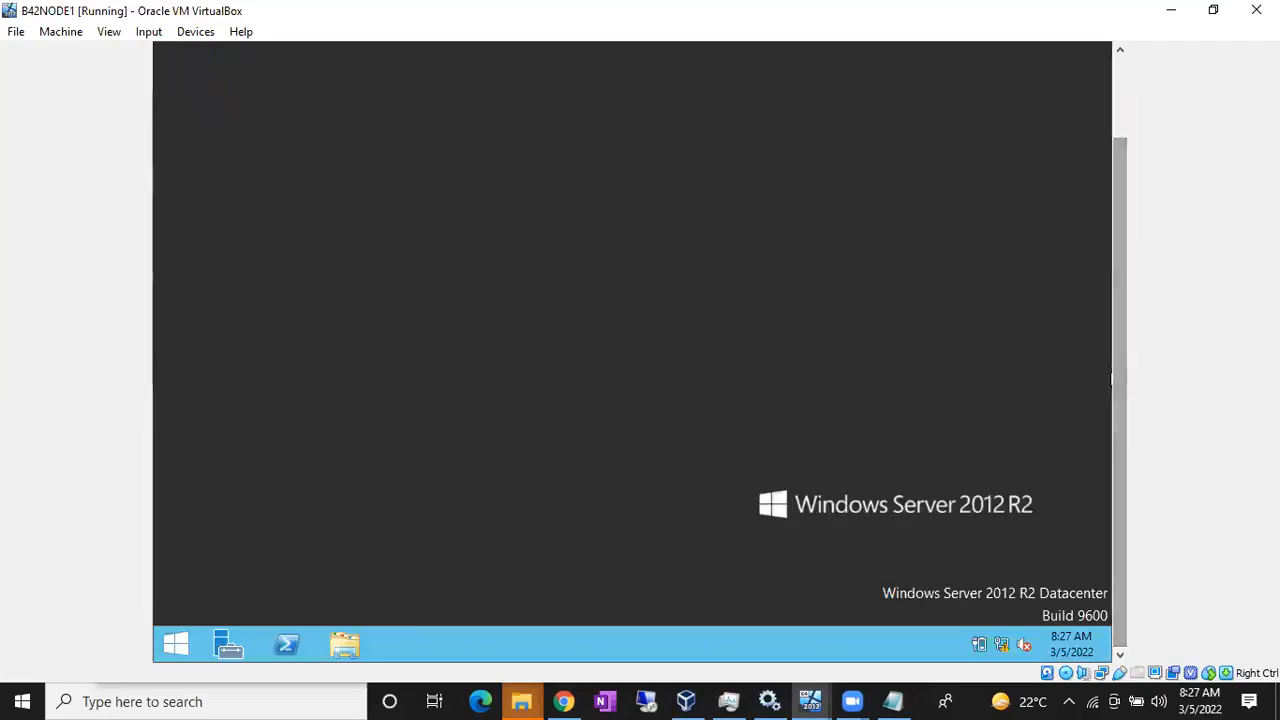
key(super)
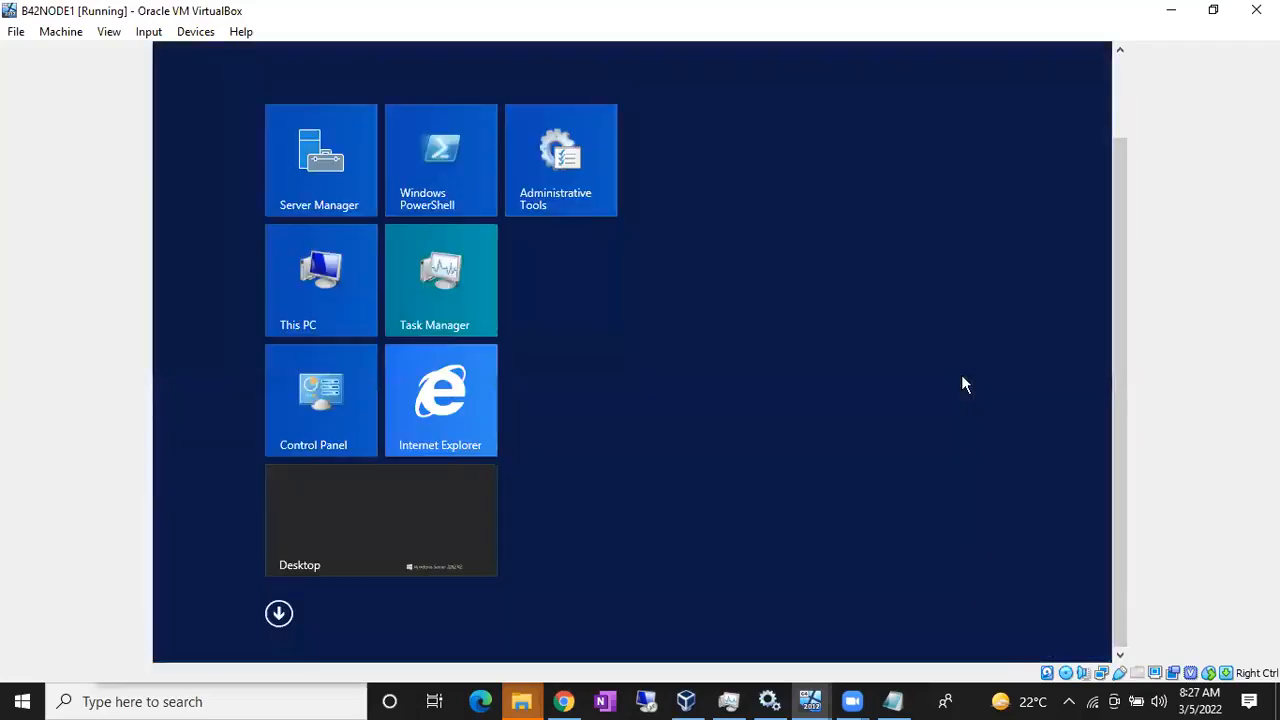
drag(1119, 143, 1119, 62)
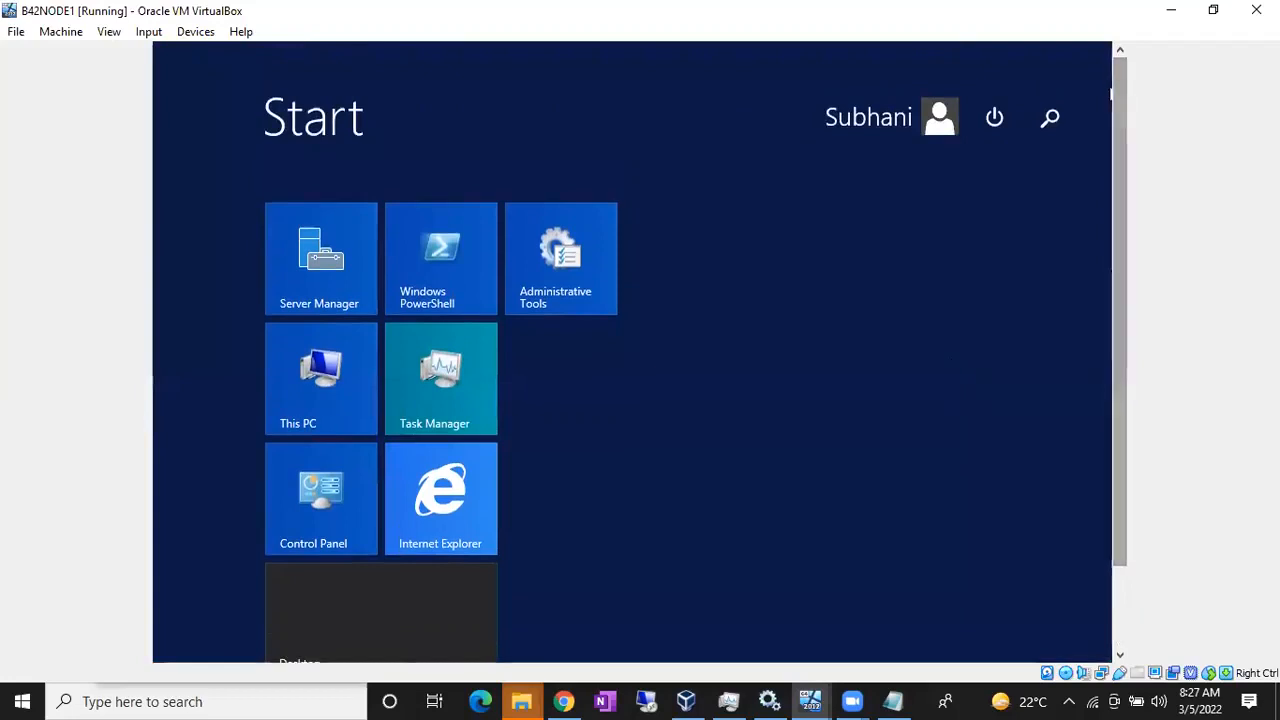
click(940, 122)
click(851, 207)
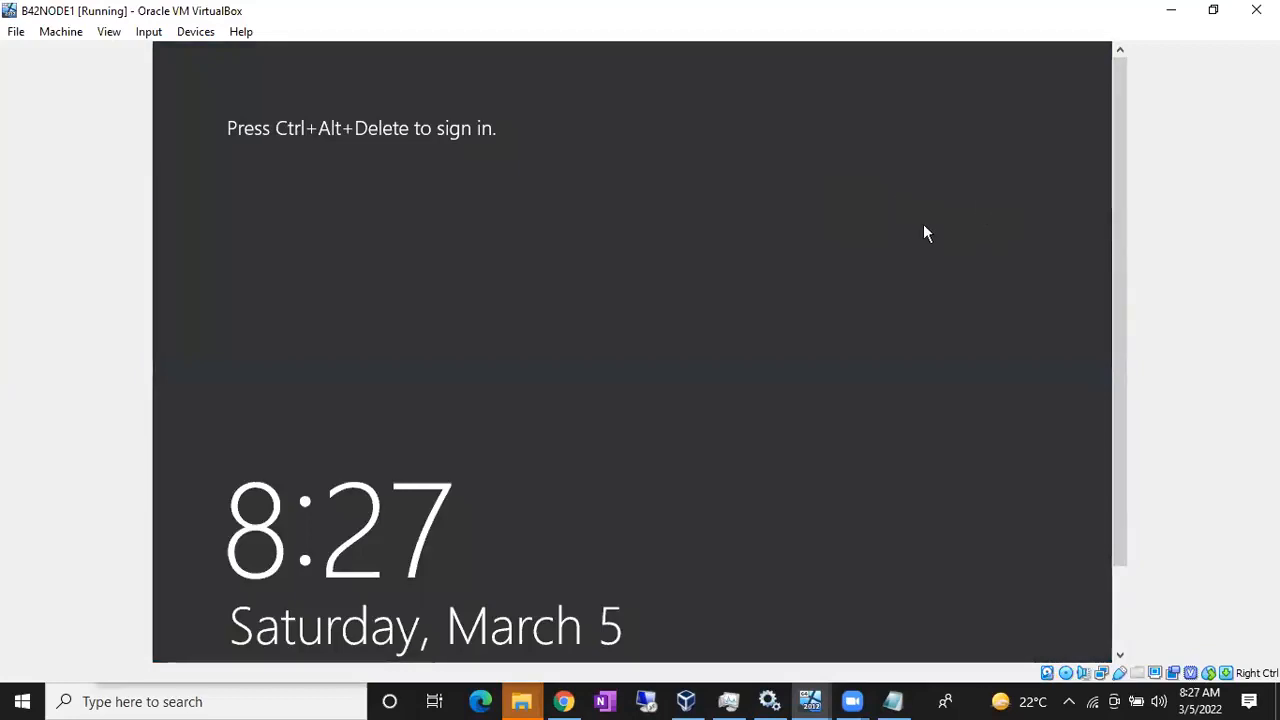
key(ctrl+alt+Delete)
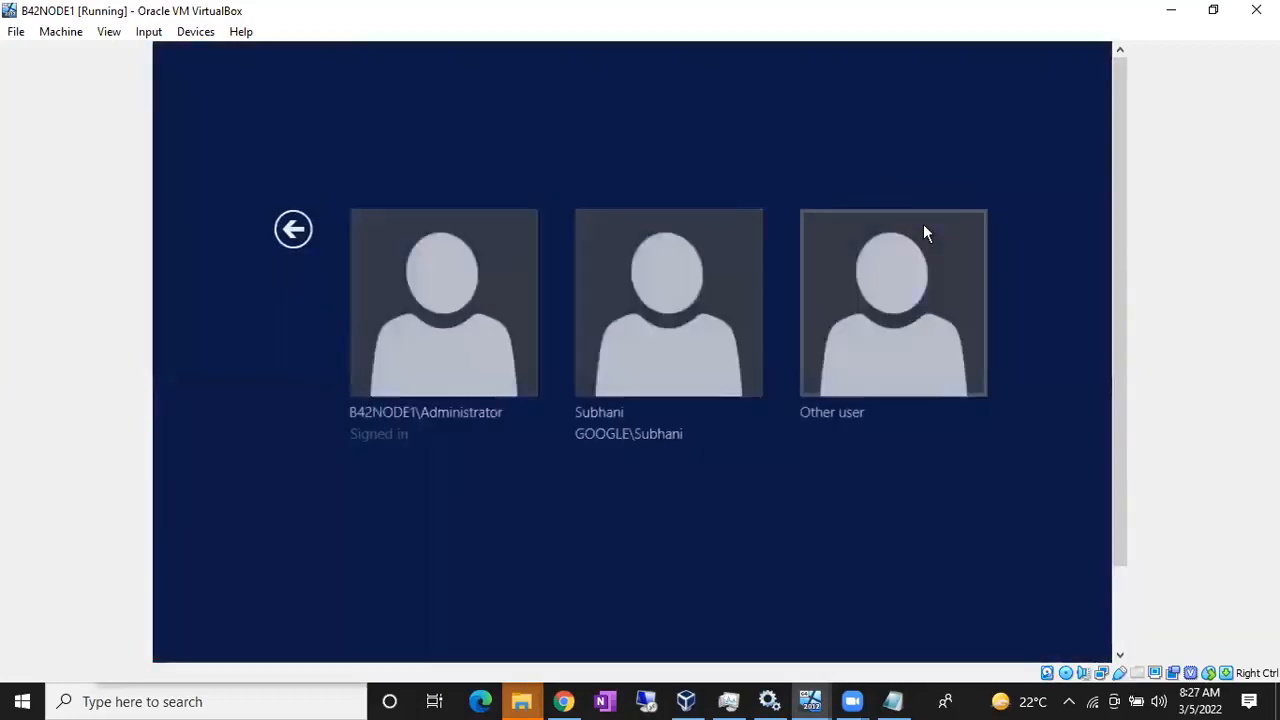
click(462, 309)
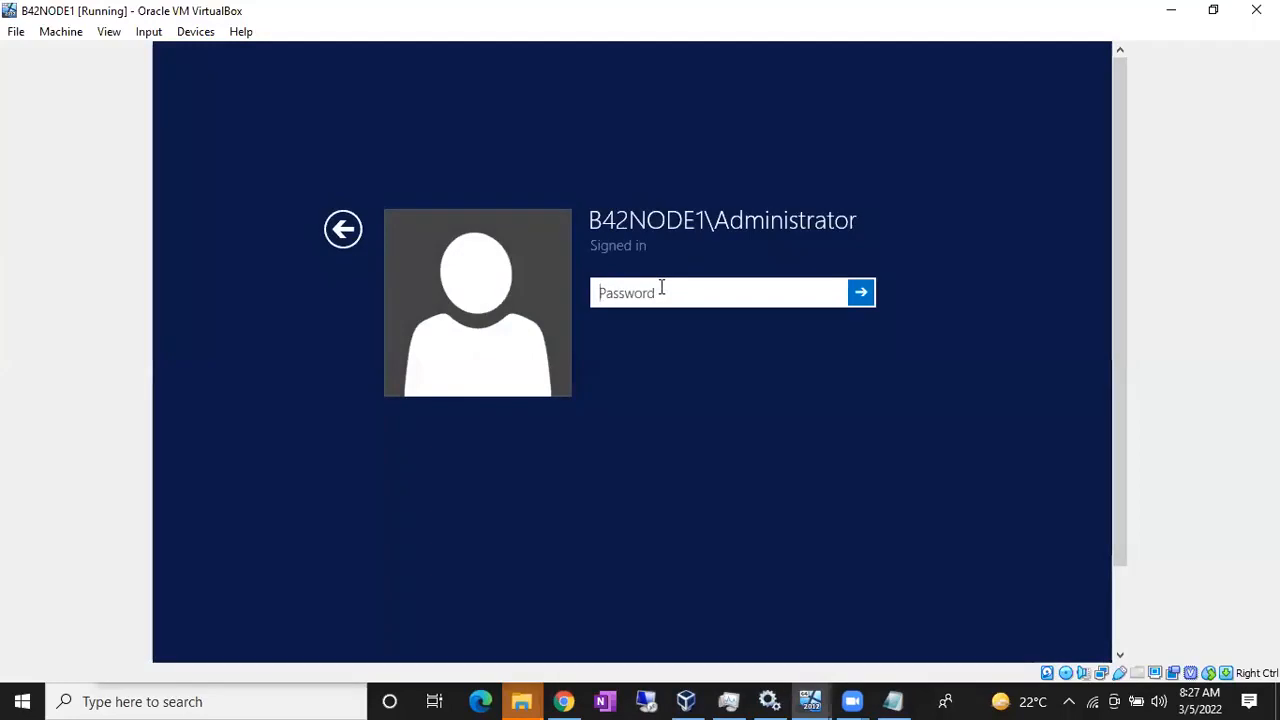
Step: Sign in with the Administrator password so the Server Manager Dashboard appears
text(••••••)
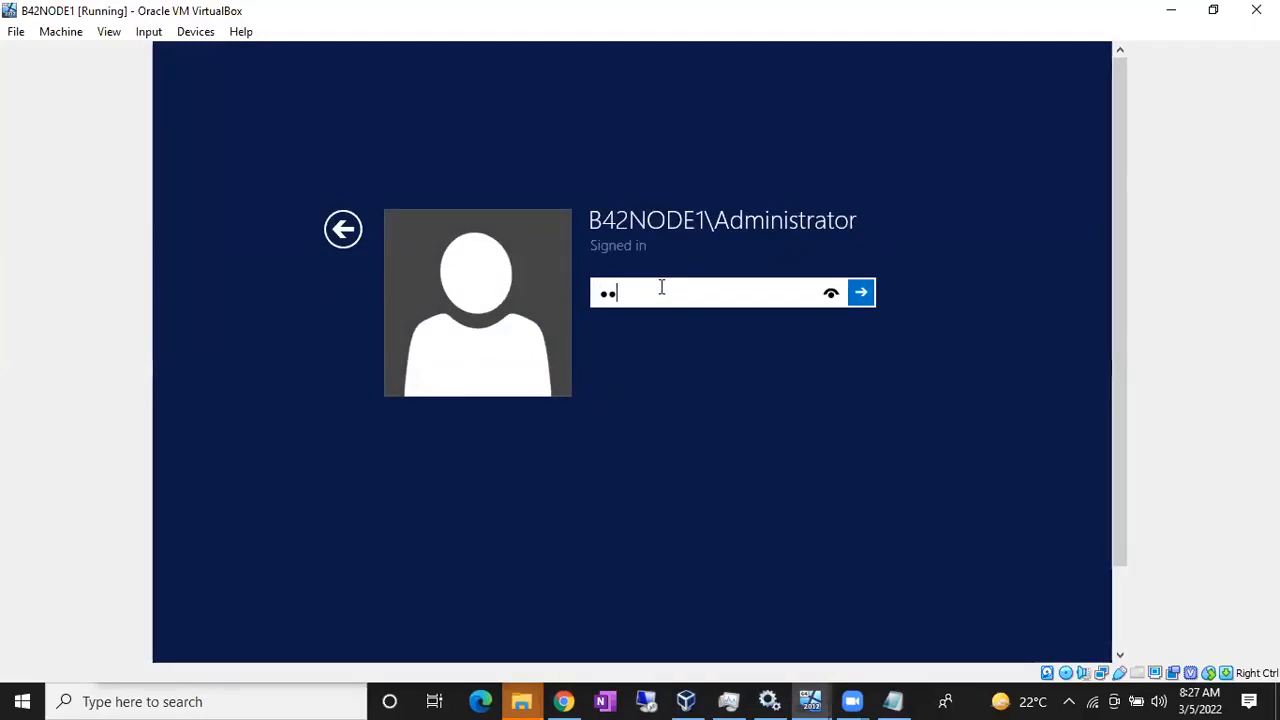
text(••••••)
key(Return)
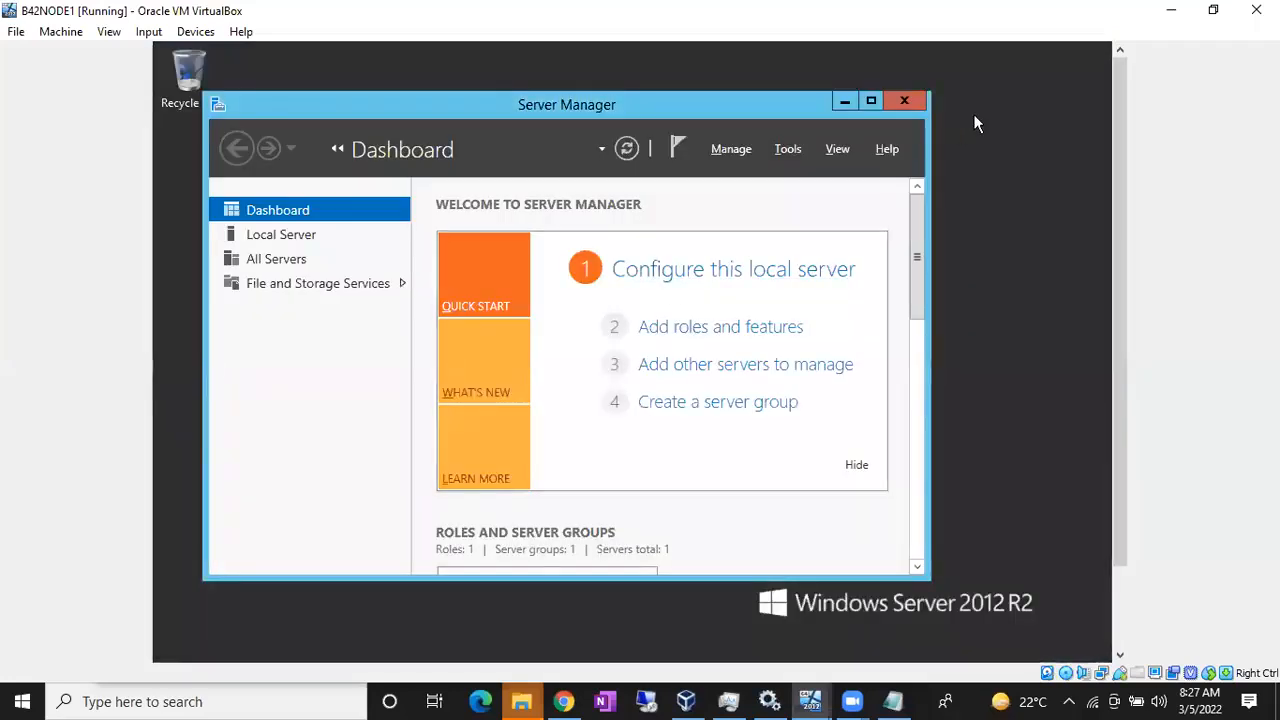
drag(1119, 122, 1119, 184)
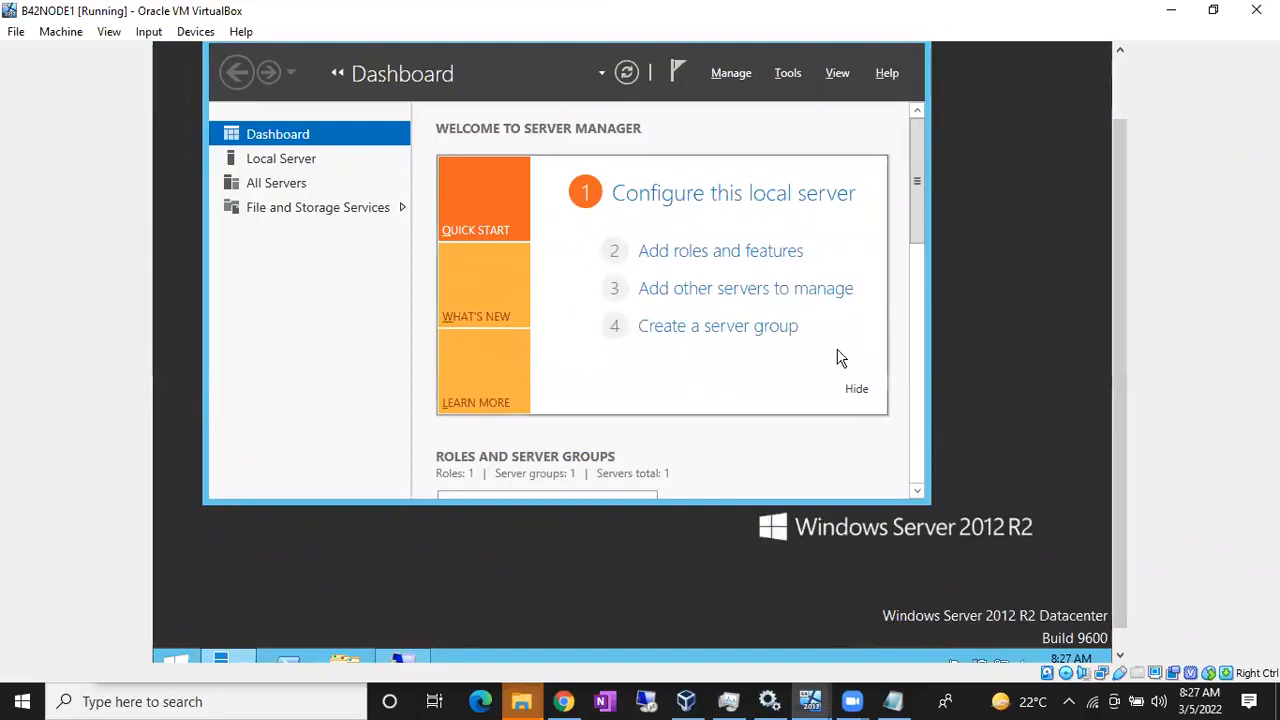
Step: Run lusrmgr.msc and select the Administrators group in the Groups folder
key(super+r)
key(Return)
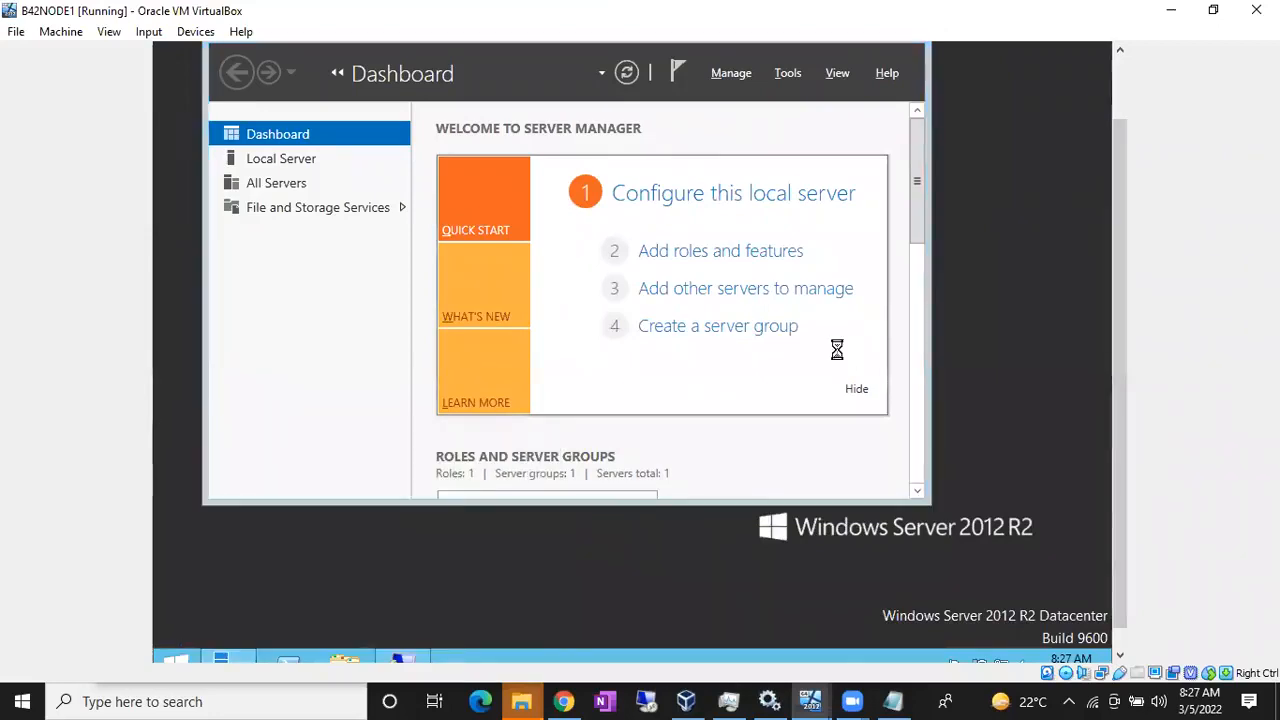
drag(1121, 181, 1117, 98)
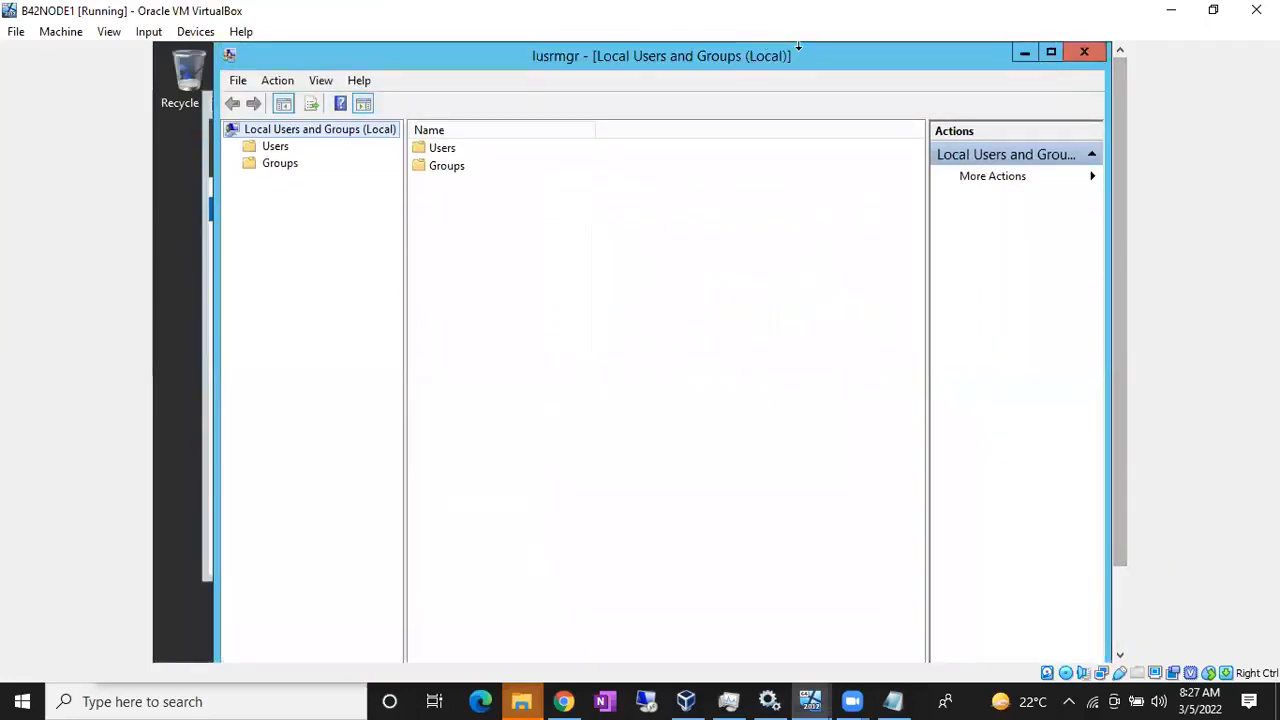
double_click(446, 165)
click(472, 171)
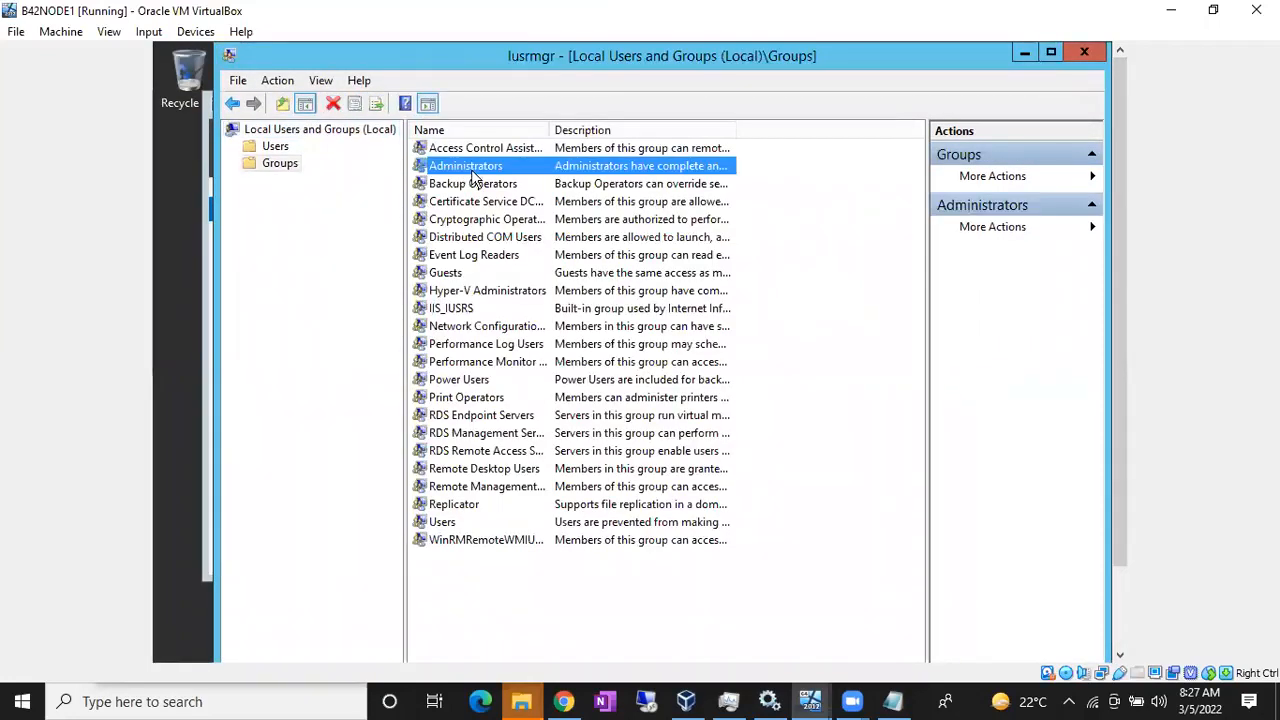
Step: Open the Administrators group properties and begin adding a member from the GOOGLE.COM location
double_click(464, 168)
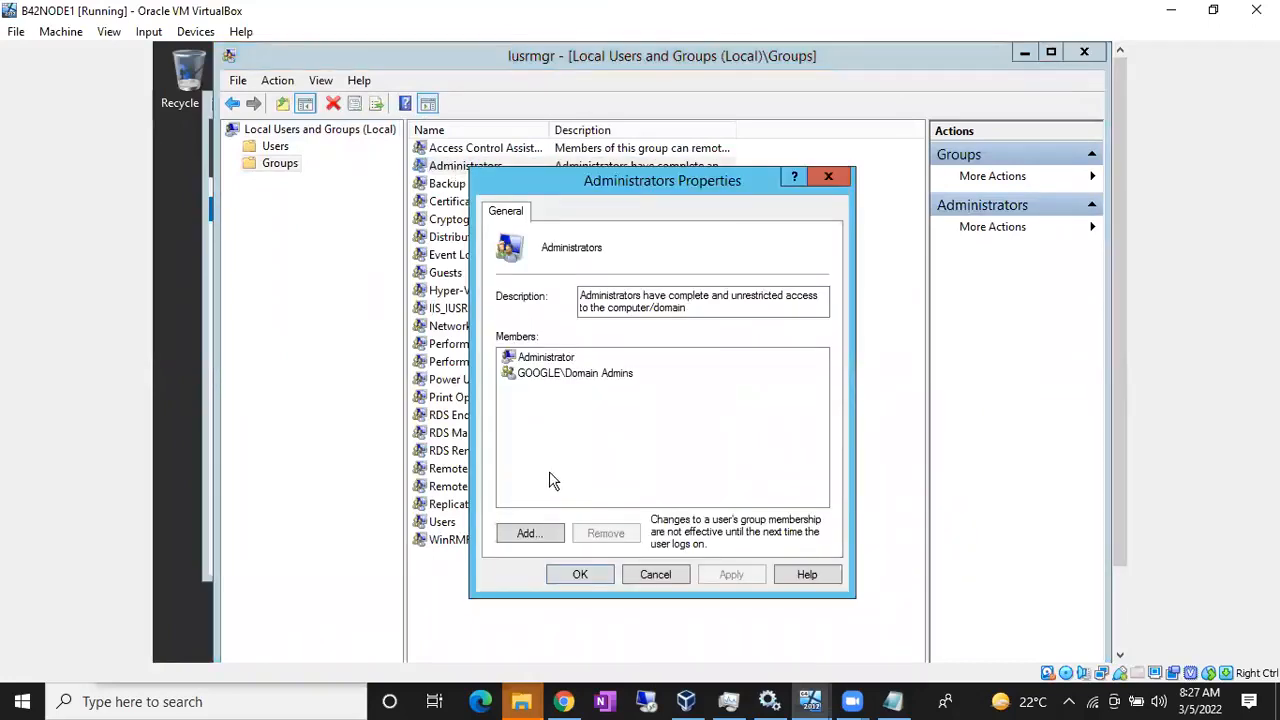
click(529, 532)
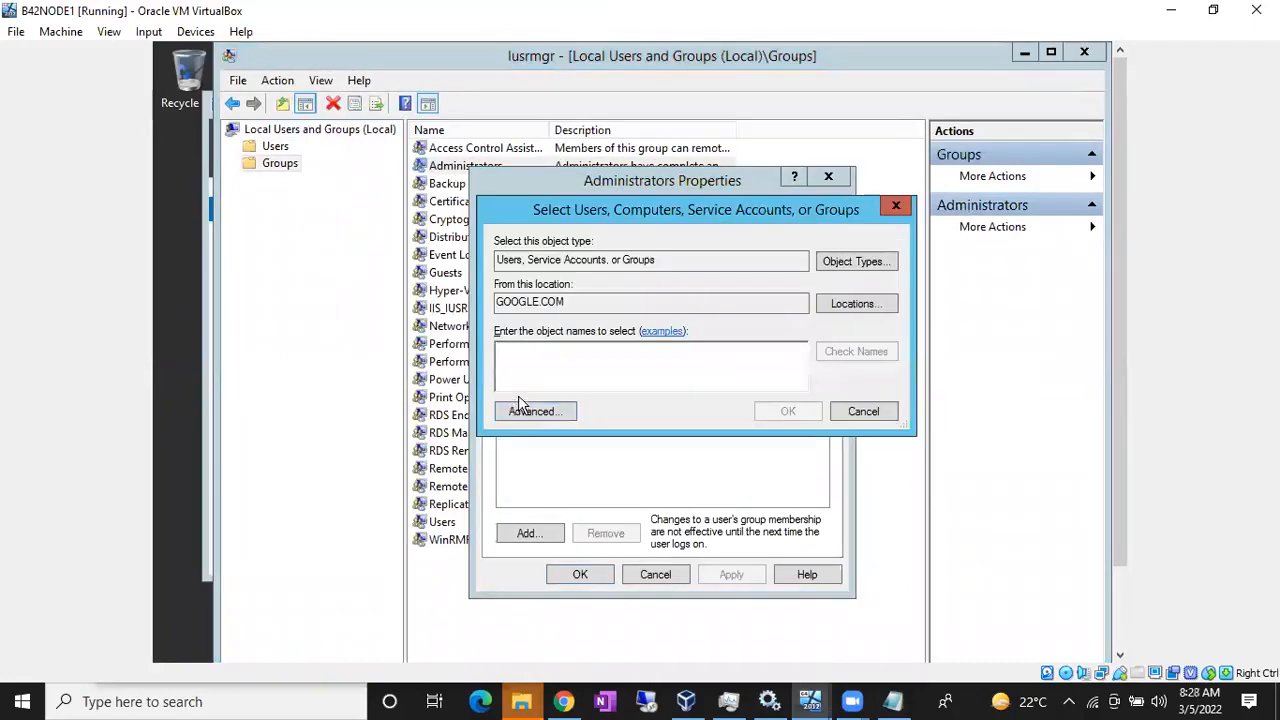
drag(612, 305, 492, 305)
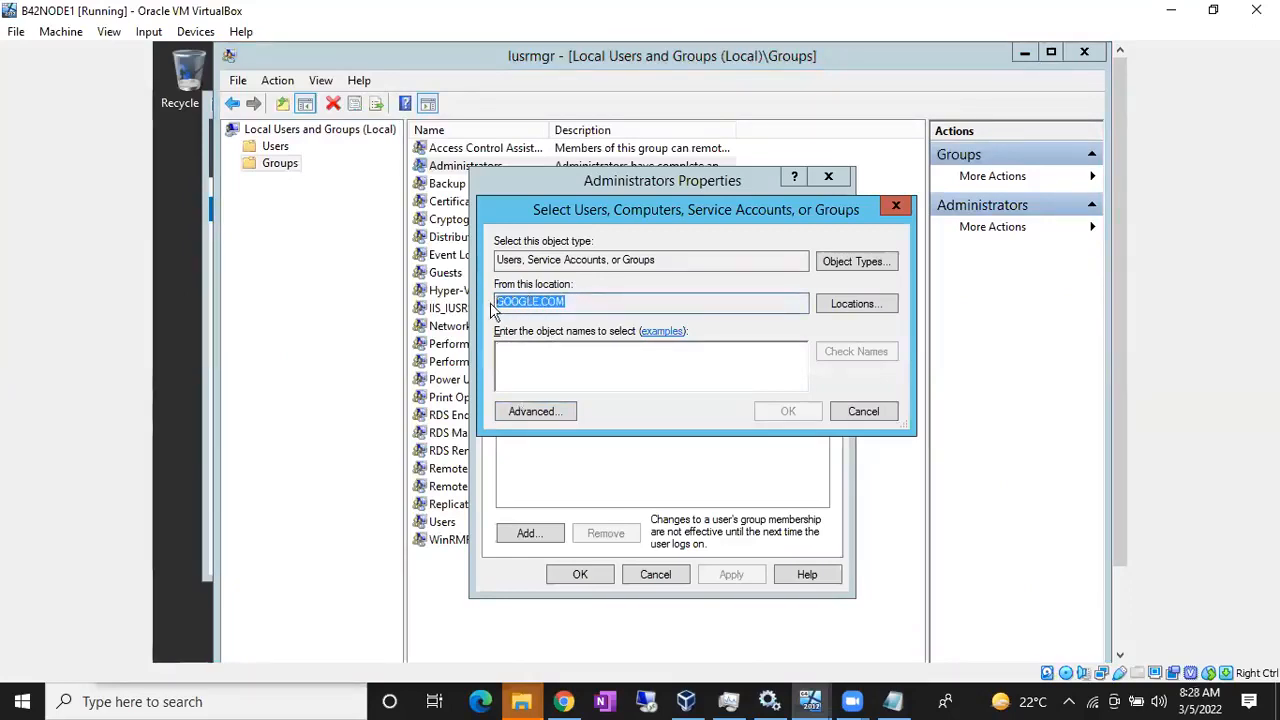
click(586, 300)
drag(510, 300, 495, 302)
click(525, 359)
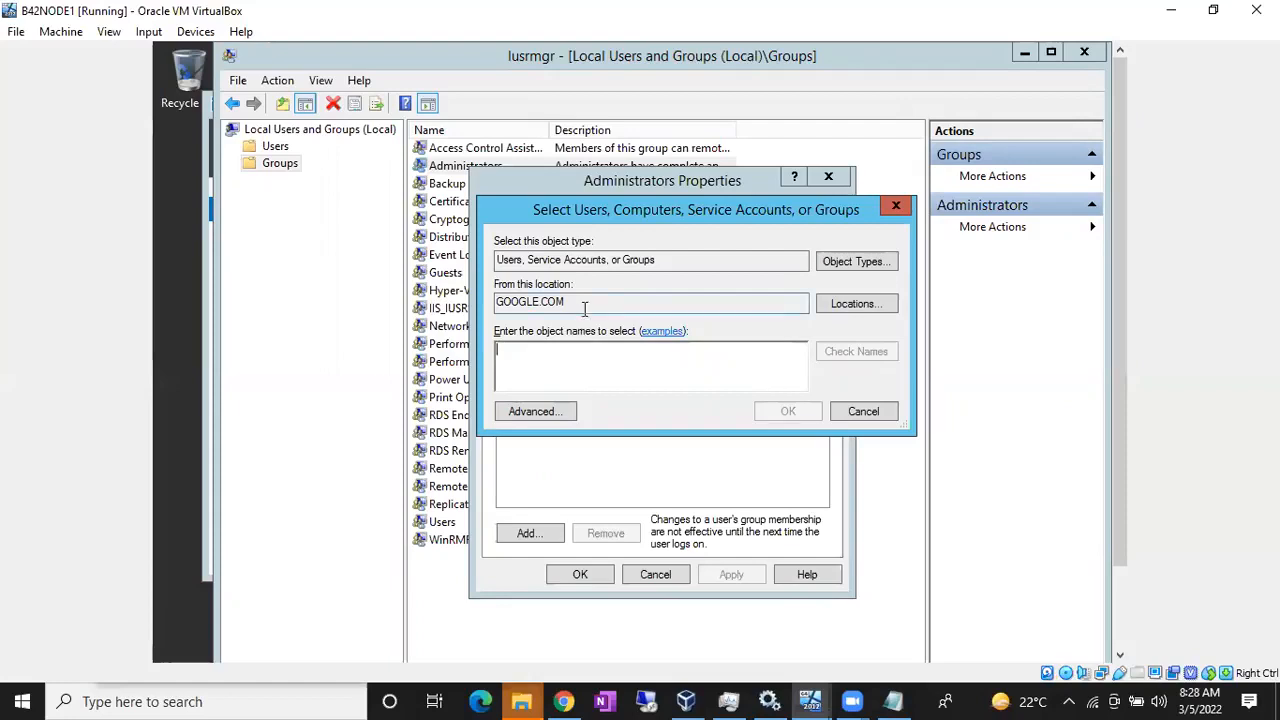
drag(585, 308, 488, 306)
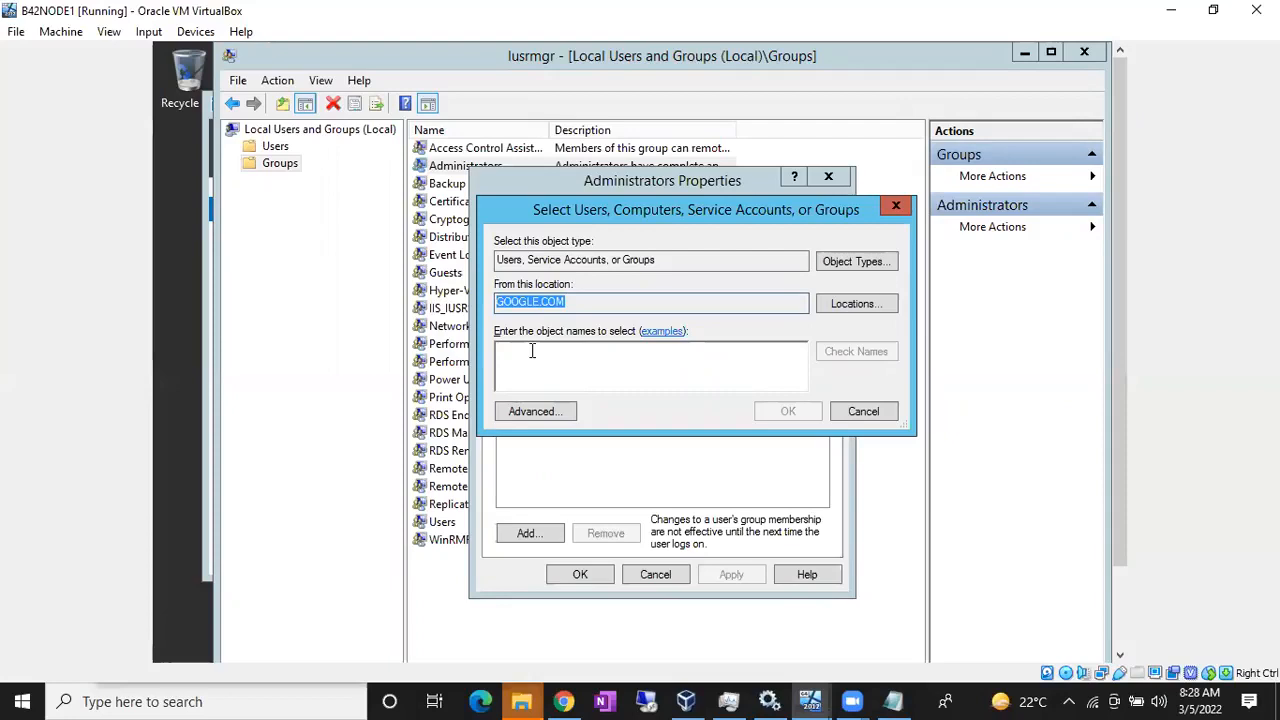
Step: Authenticate as the domain administrator and set the search location to Entire Directory
click(826, 308)
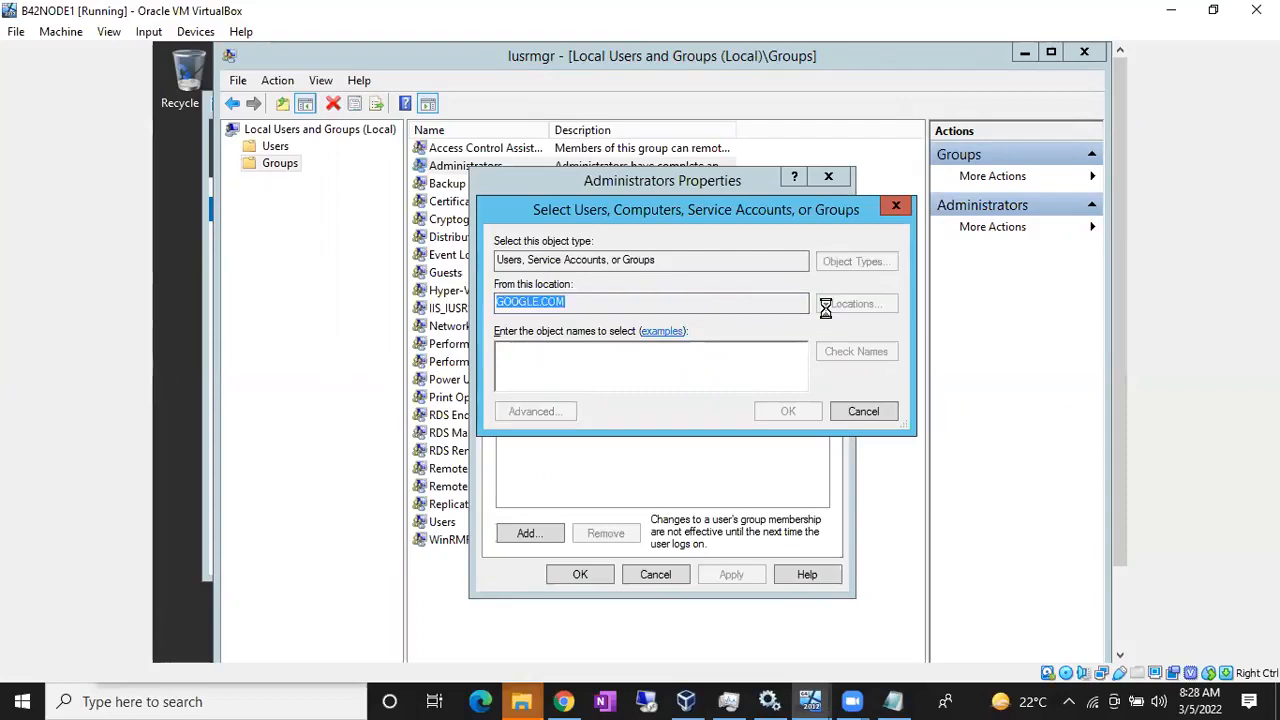
text(administrator)
key(Tab)
text(••••••••••••)
key(Return)
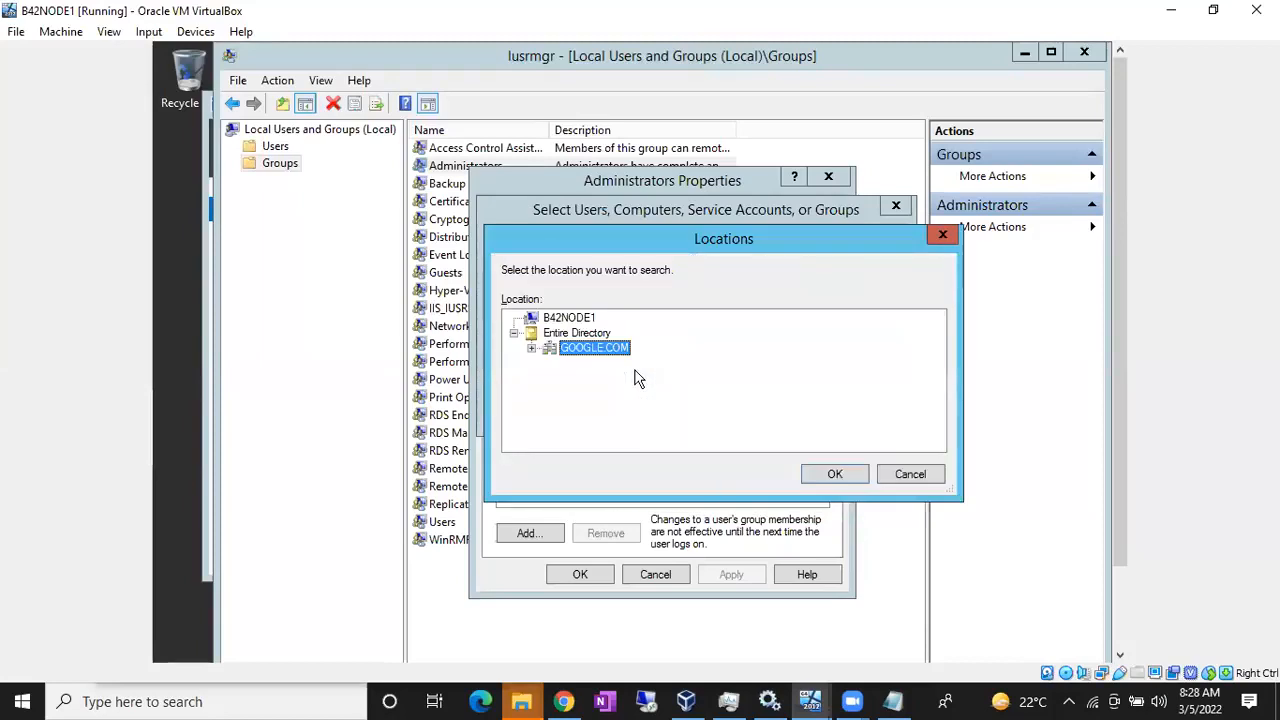
click(559, 336)
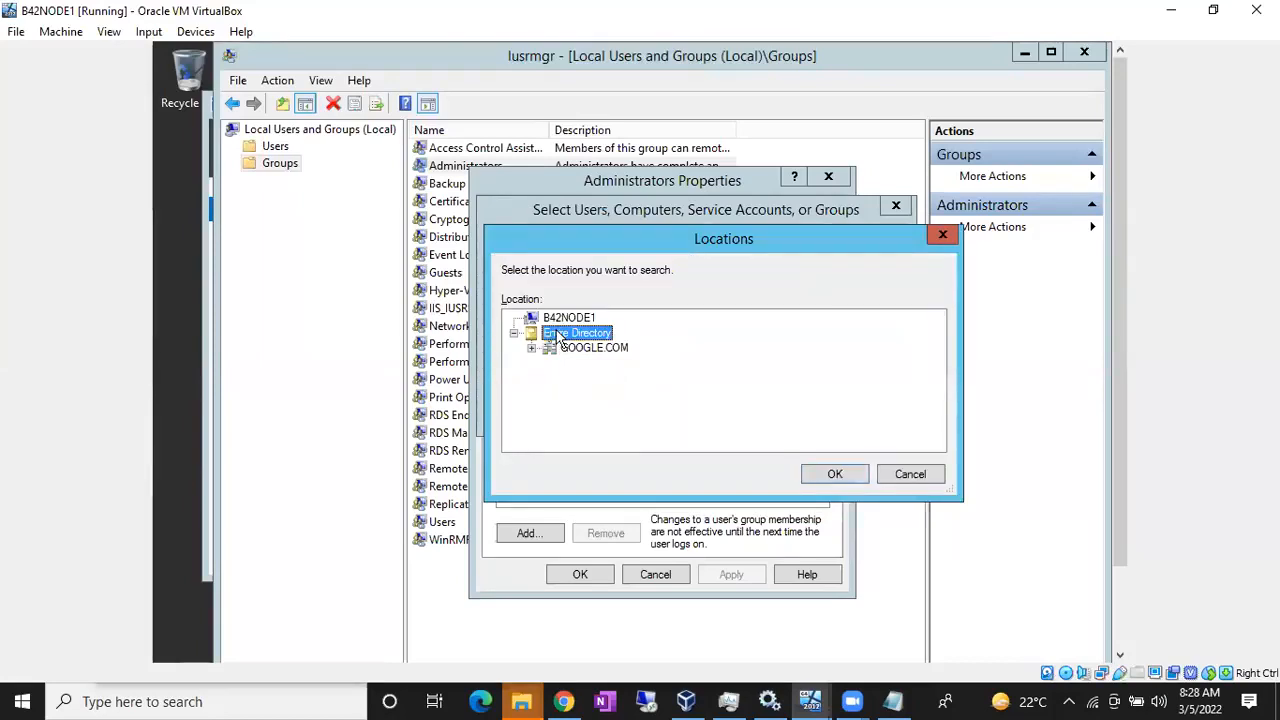
click(830, 474)
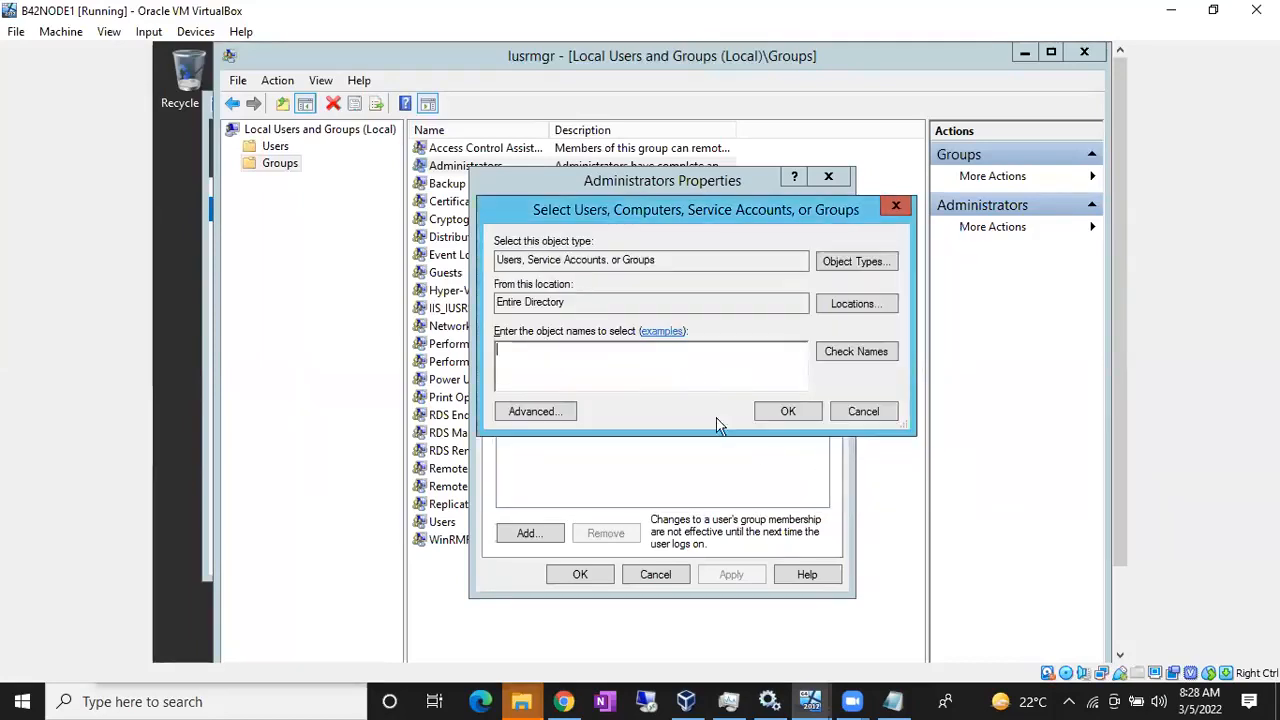
Step: Resolve sqldbas to the SQLDBAs group, keeping Groups included in the object types
click(498, 350)
text(sqldbas)
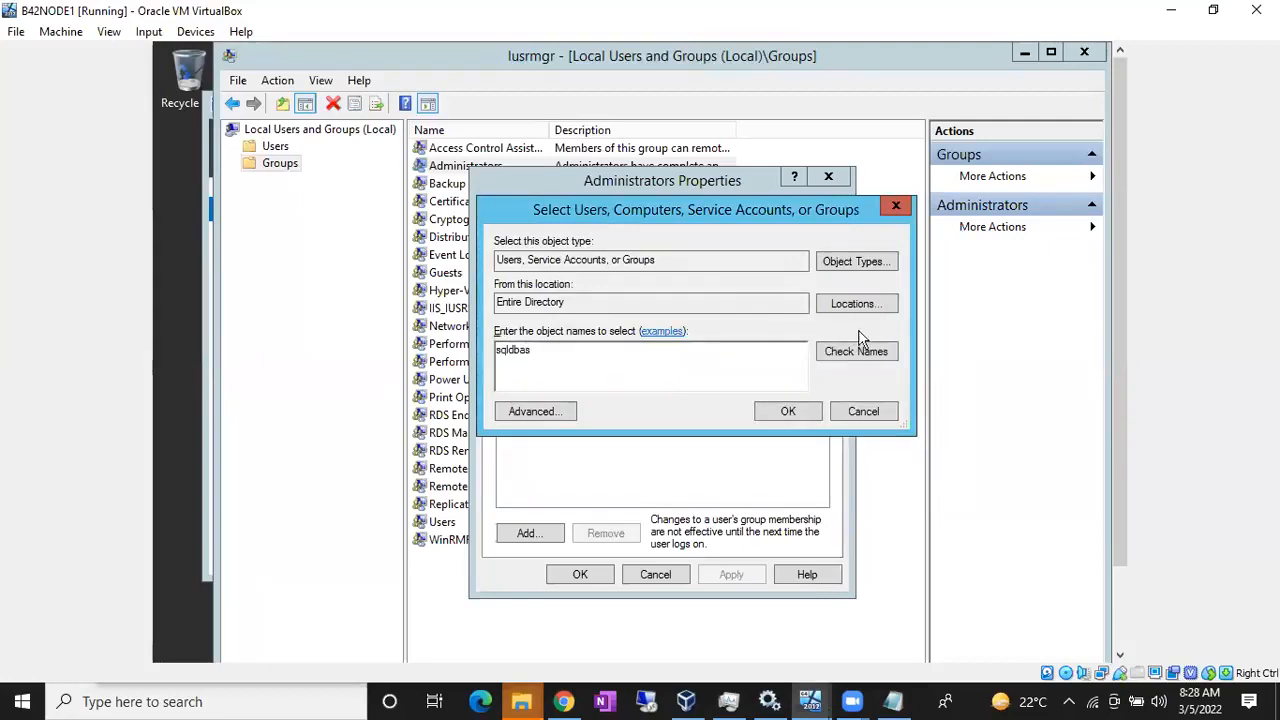
click(878, 359)
click(855, 262)
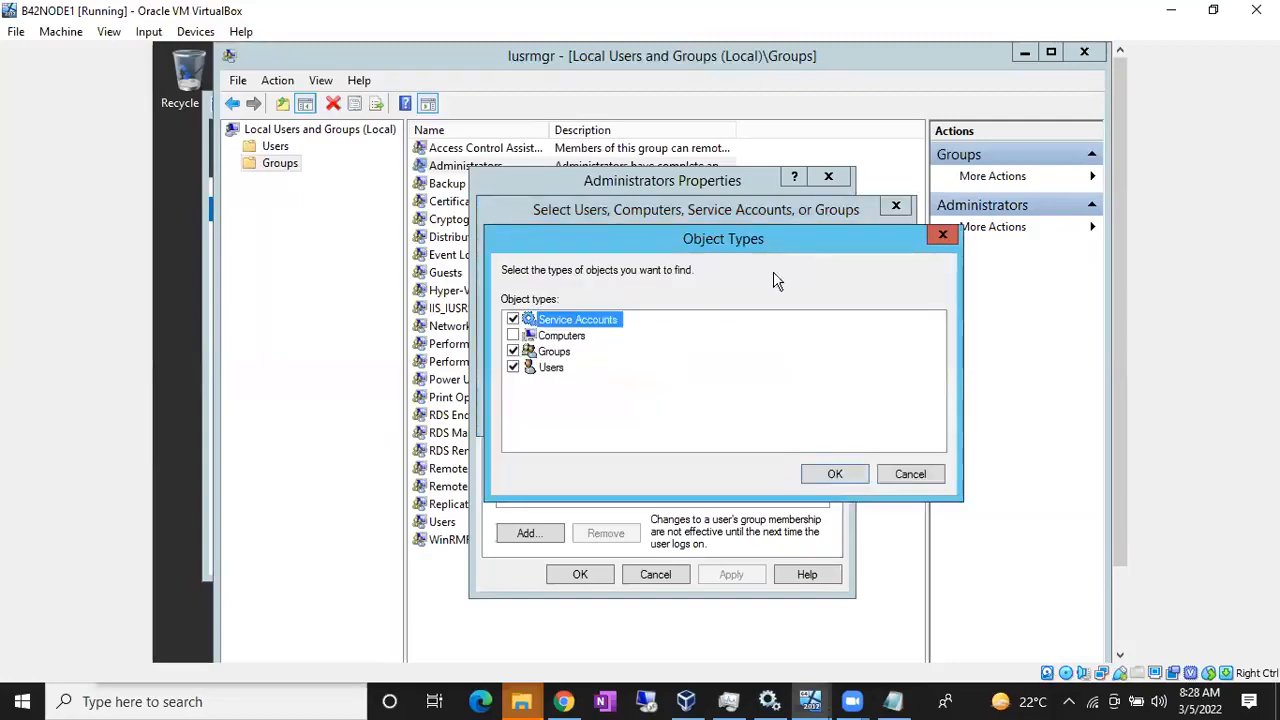
click(518, 354)
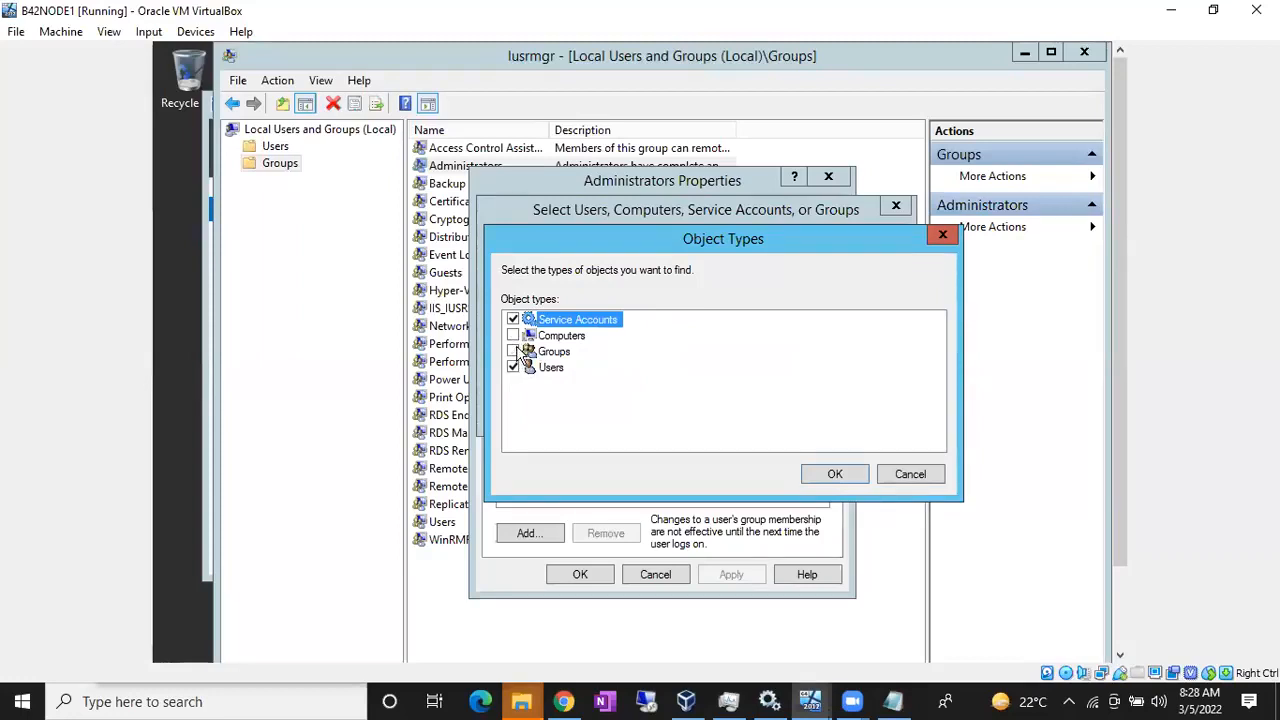
click(827, 474)
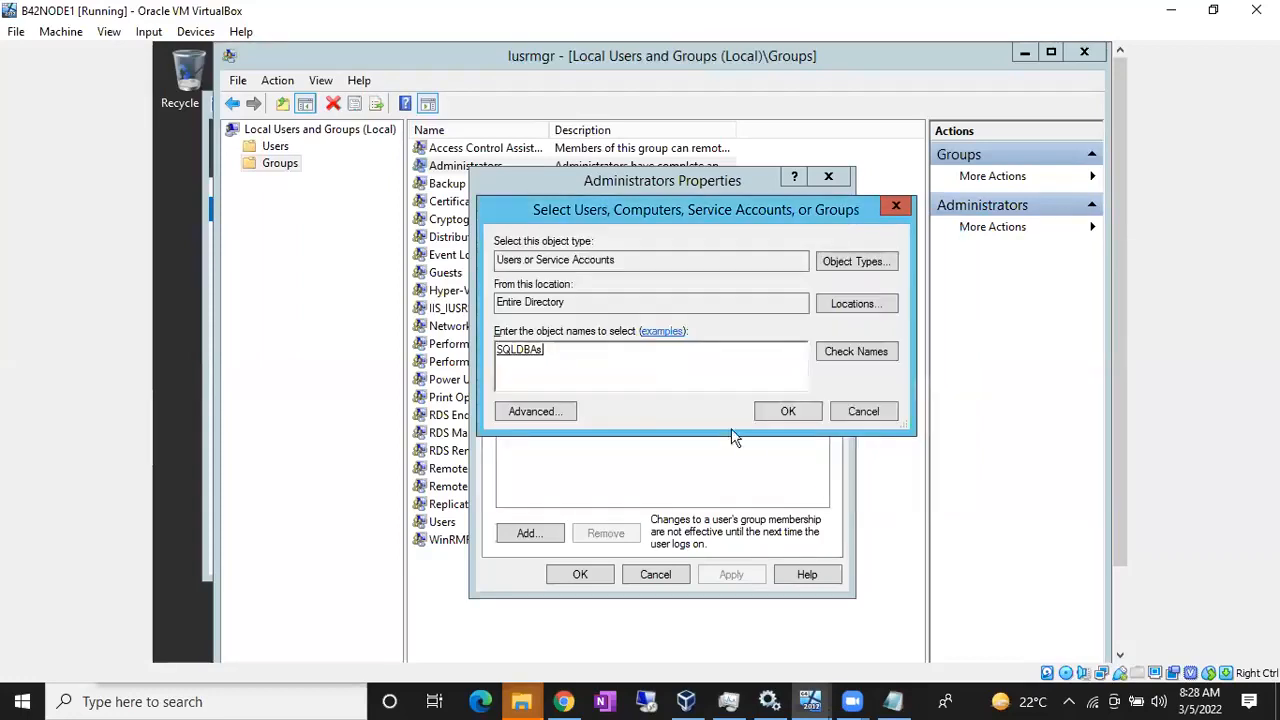
double_click(622, 367)
text(sqldbas)
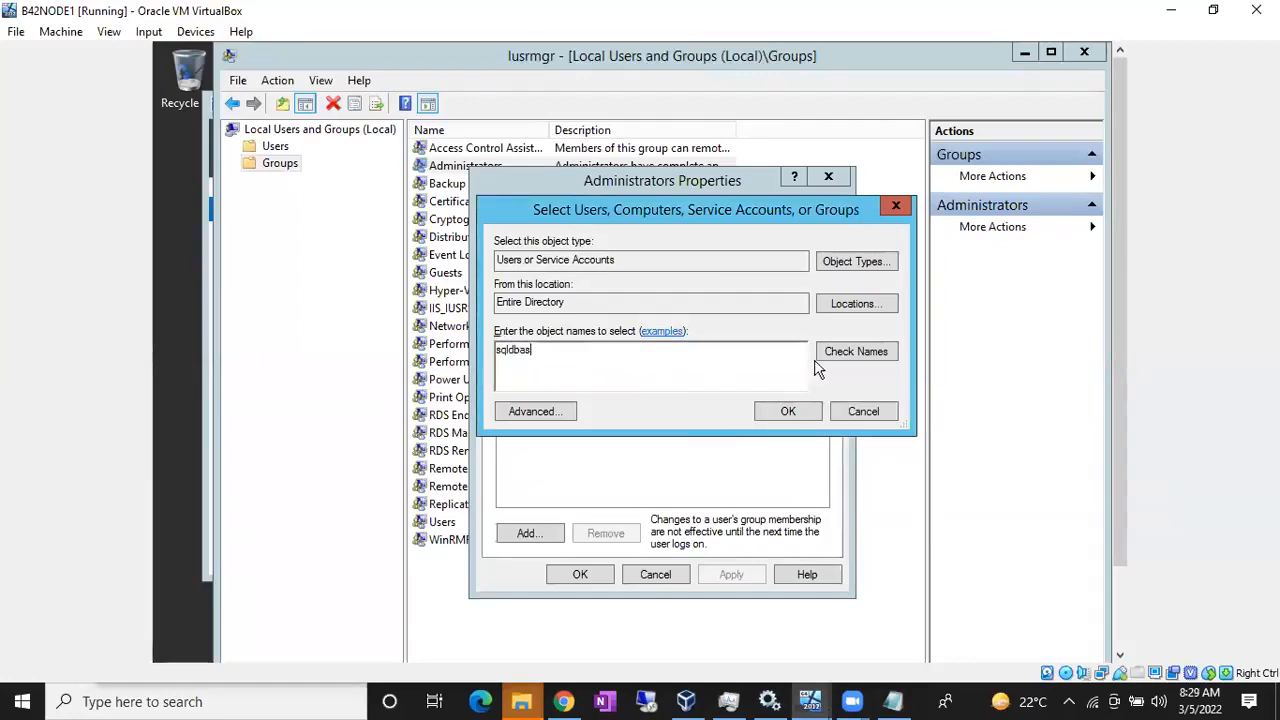
click(845, 358)
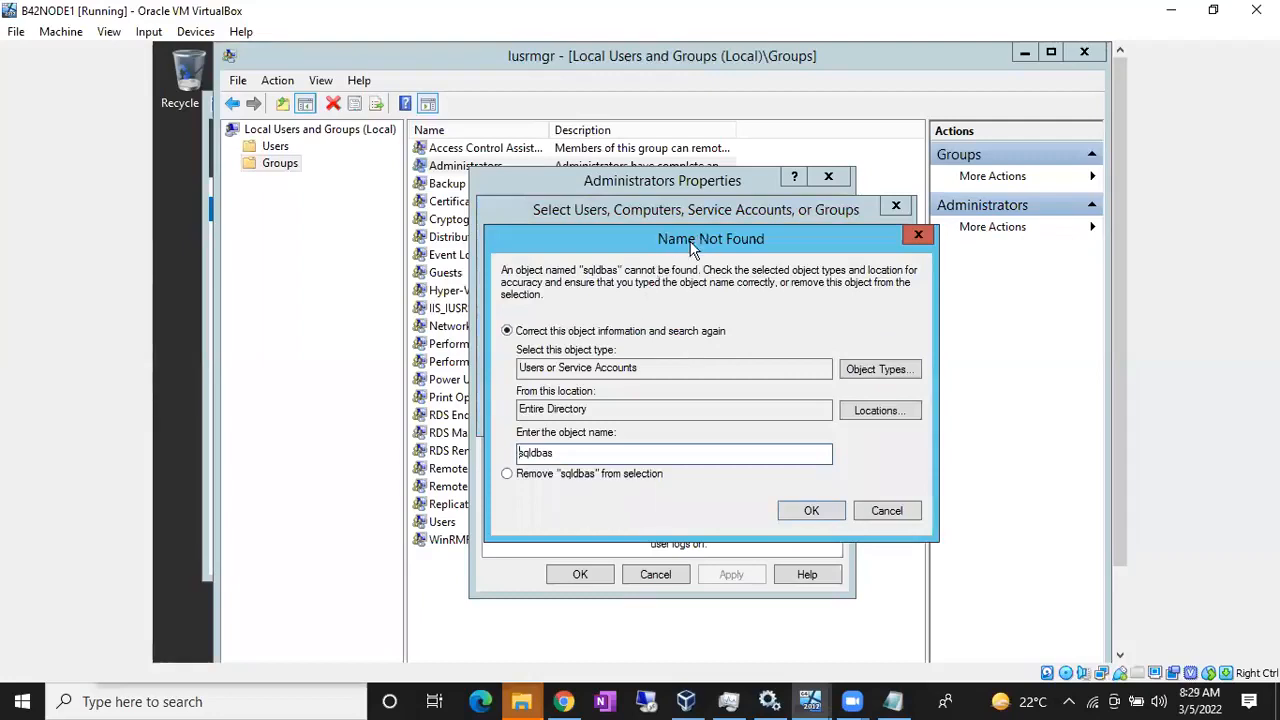
click(884, 512)
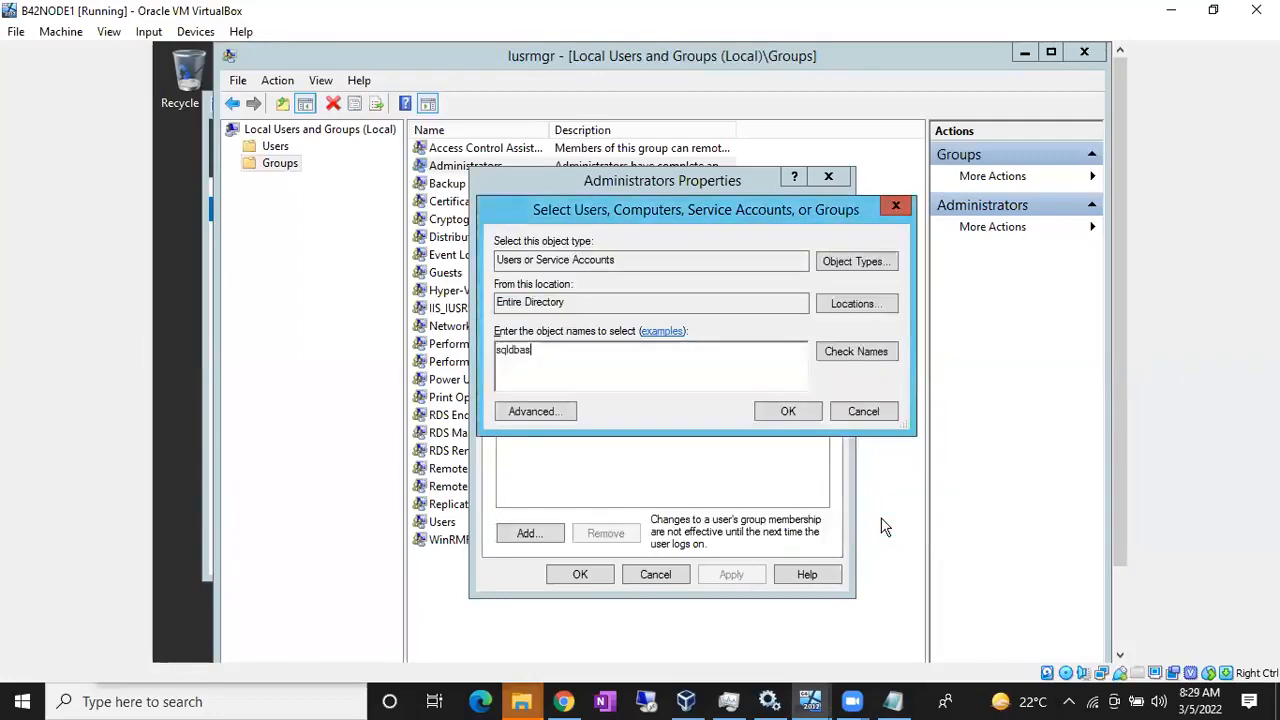
click(866, 264)
click(513, 351)
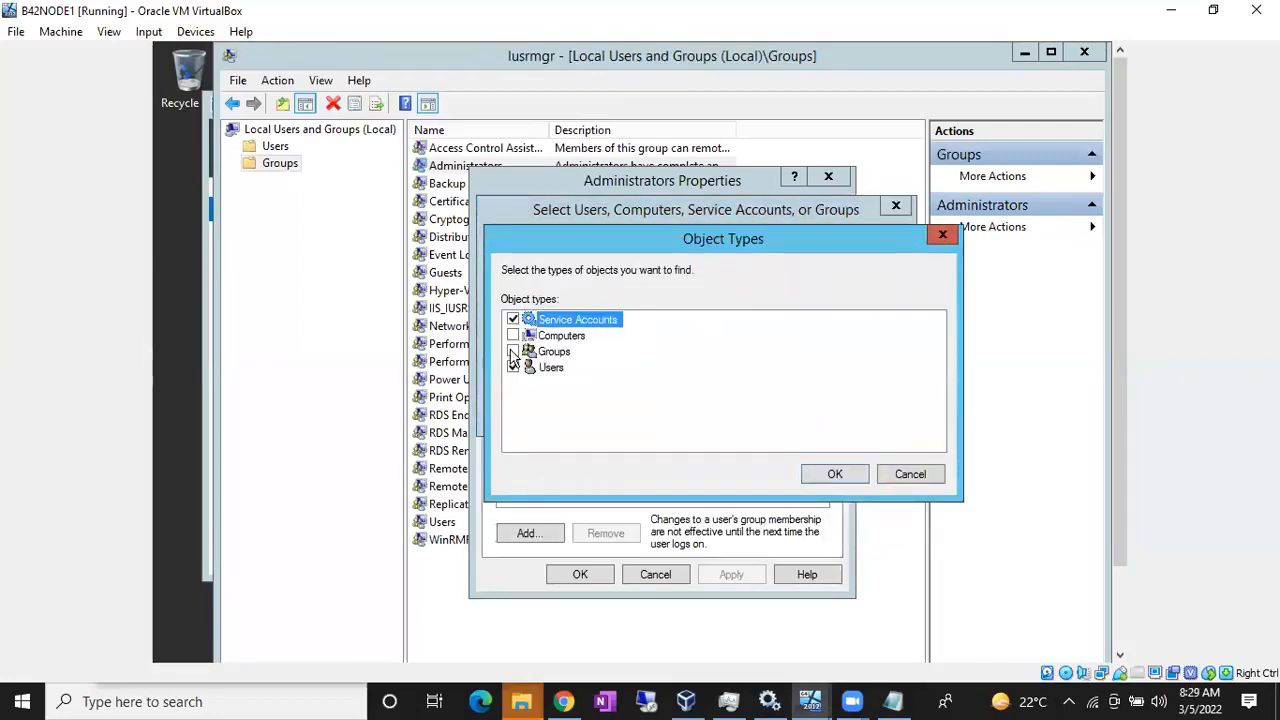
click(834, 474)
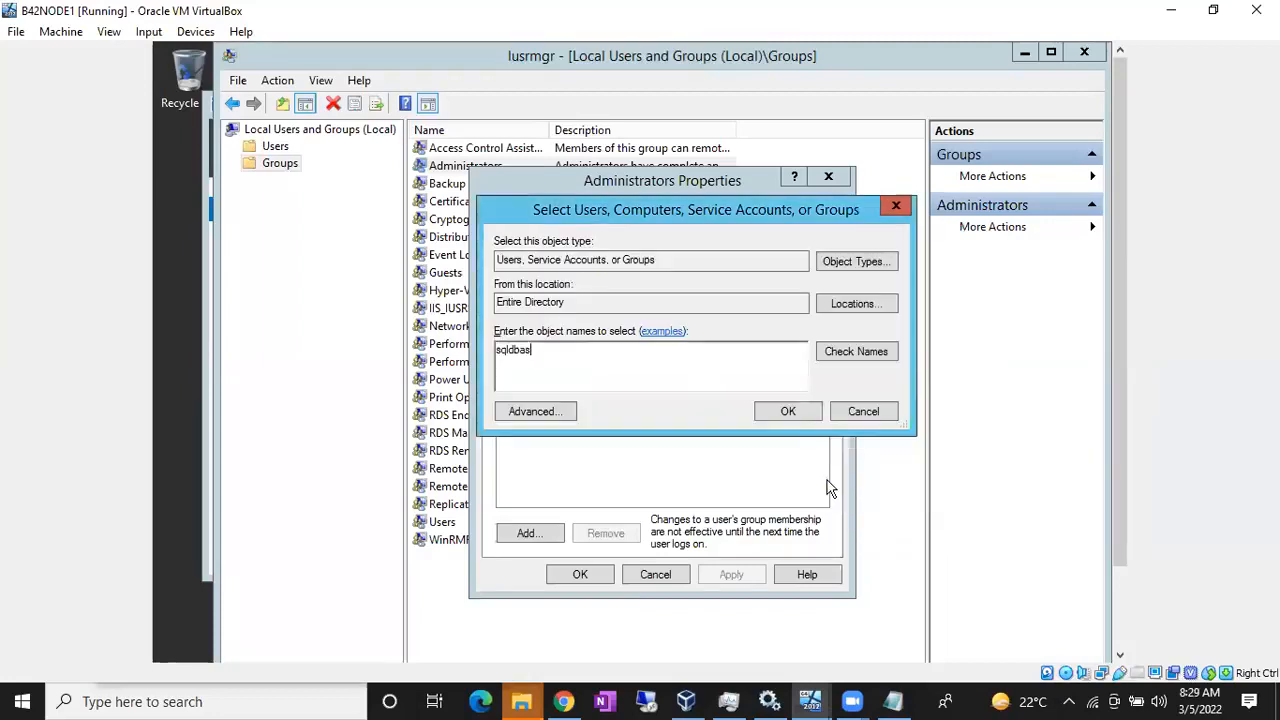
click(856, 351)
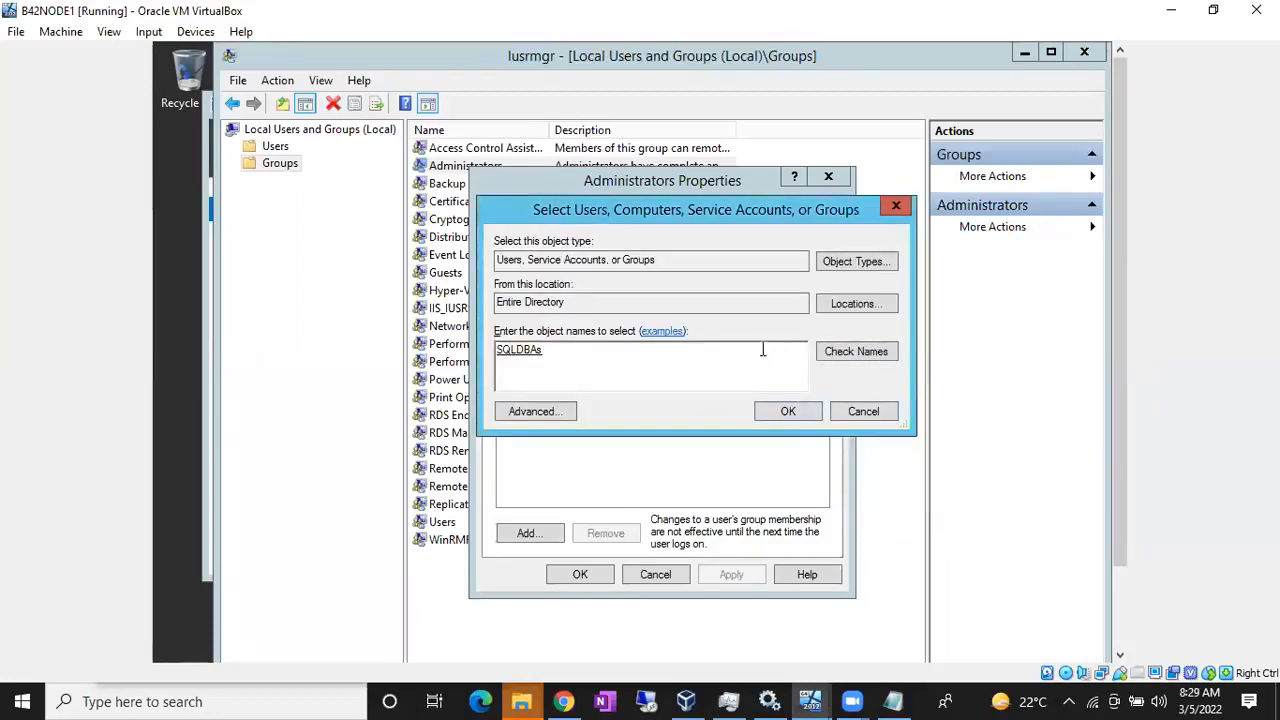
Step: Add sql_svc as Sql_SVC_ACT, apply both new members, then switch to B42NODE2
text(sq)
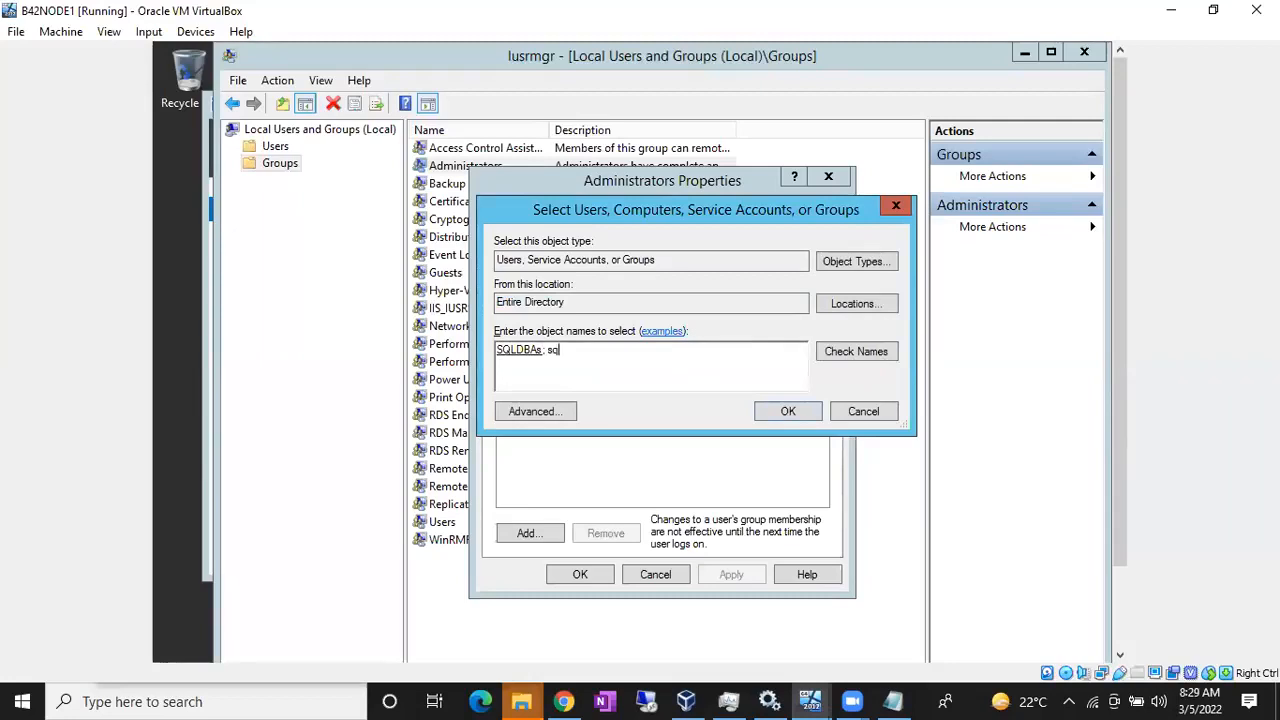
text(l_svc)
click(848, 365)
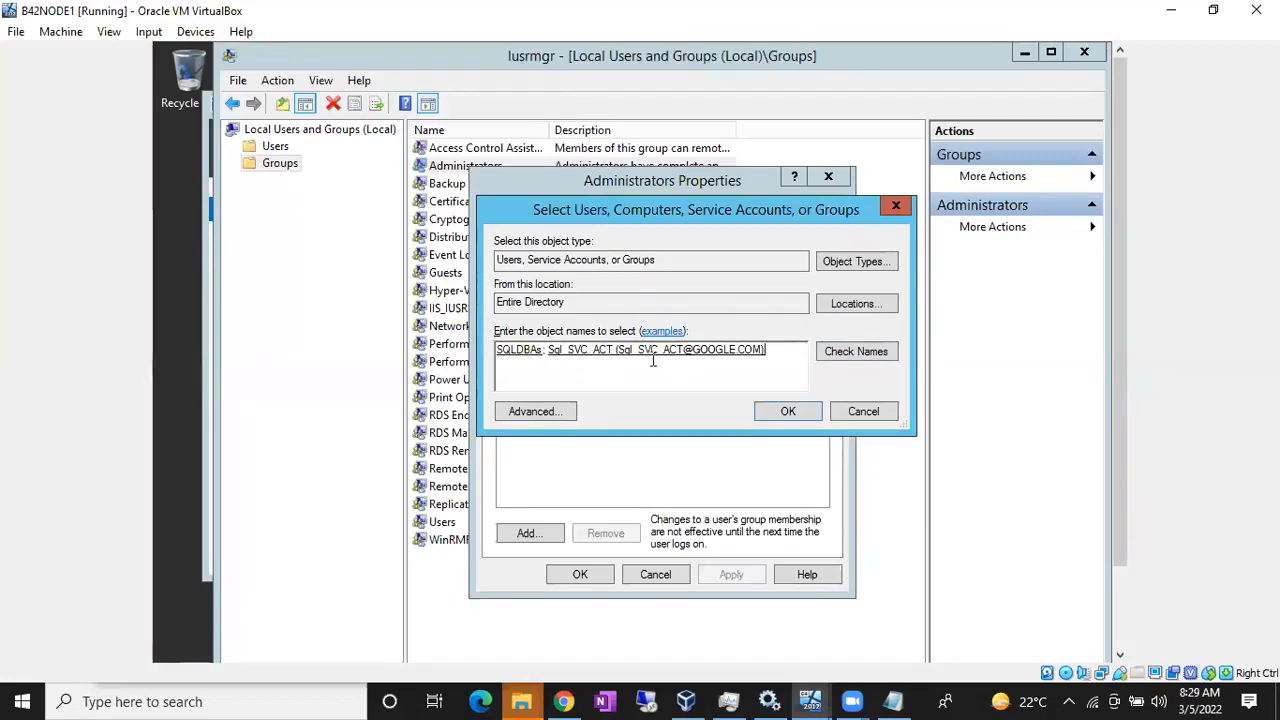
click(787, 413)
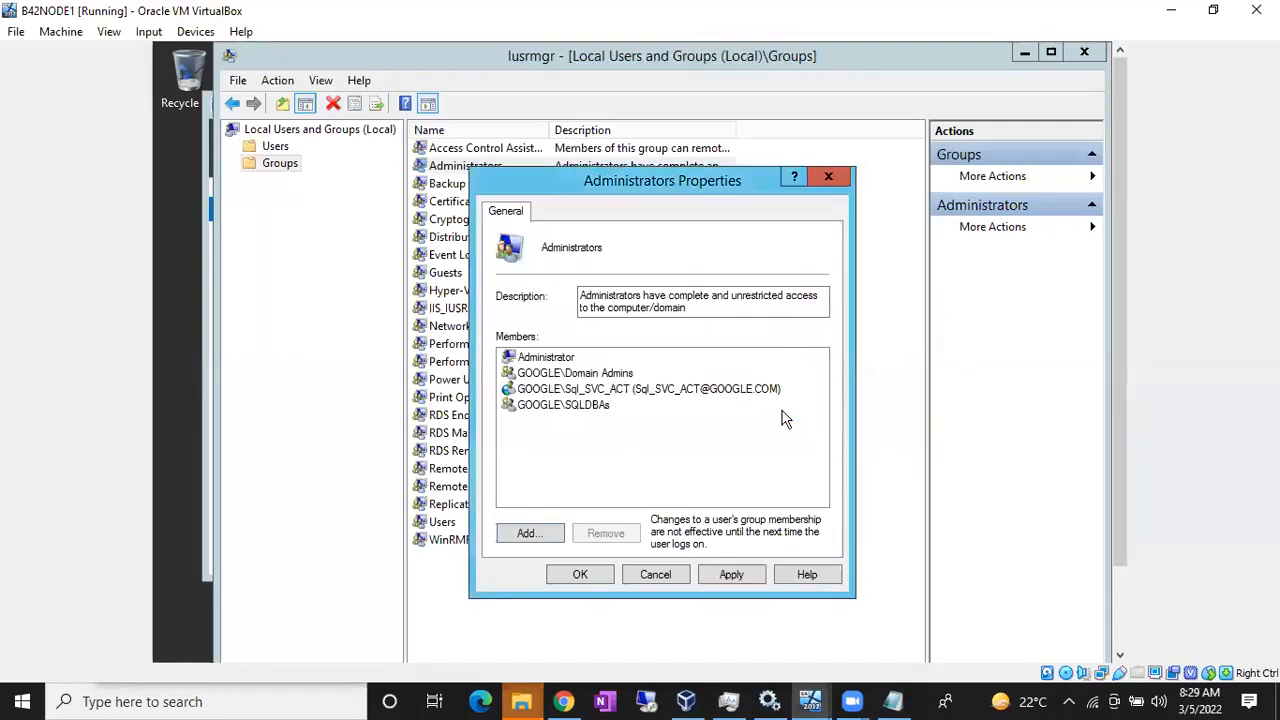
click(746, 576)
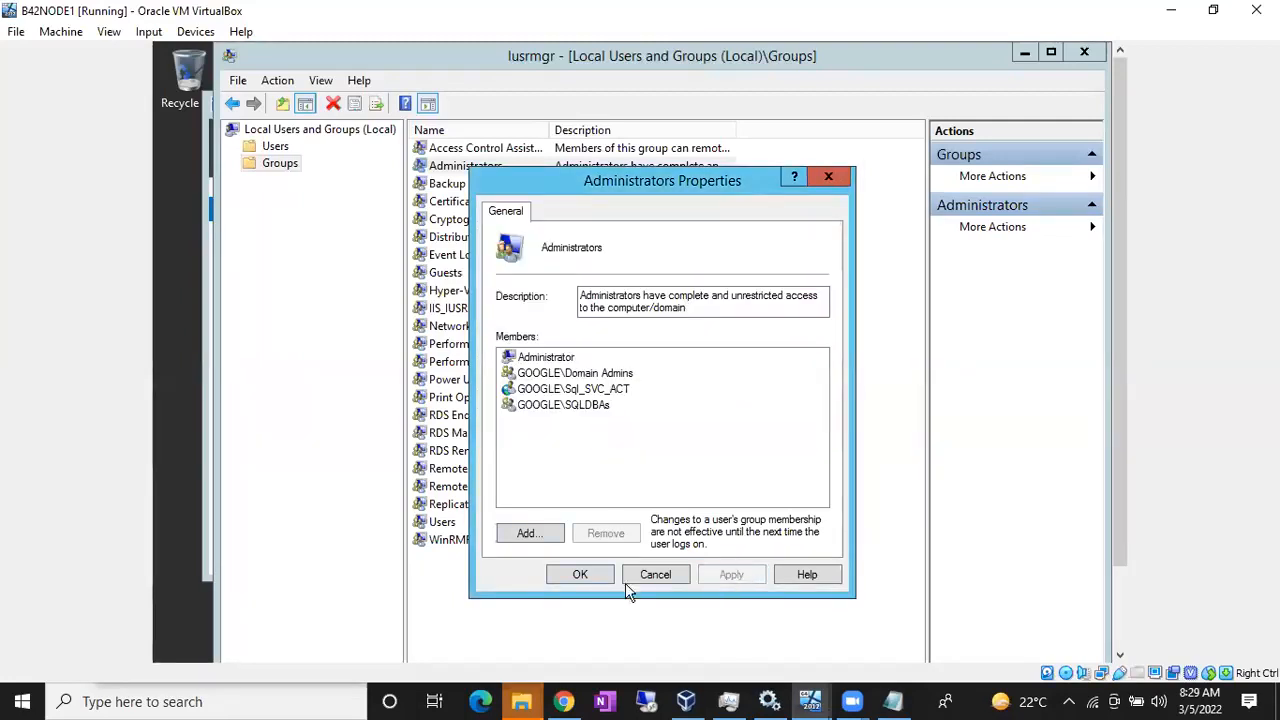
click(563, 576)
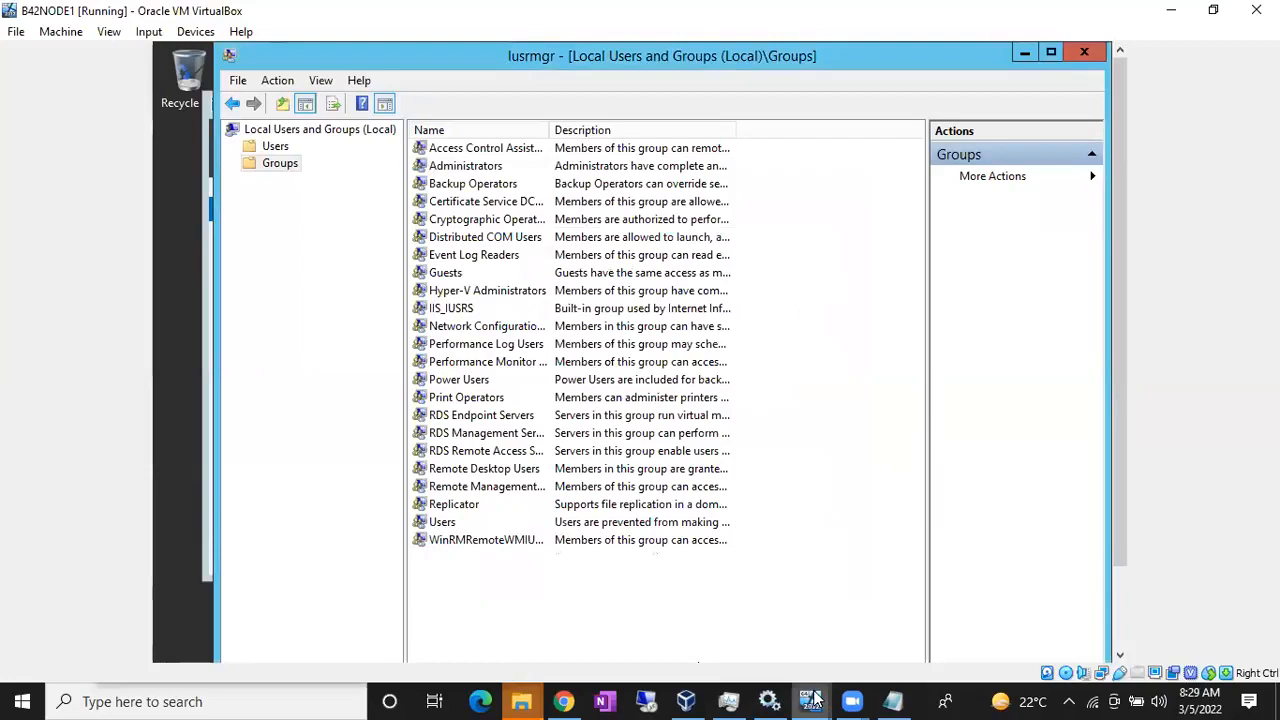
mouse_move(813, 697)
click(963, 649)
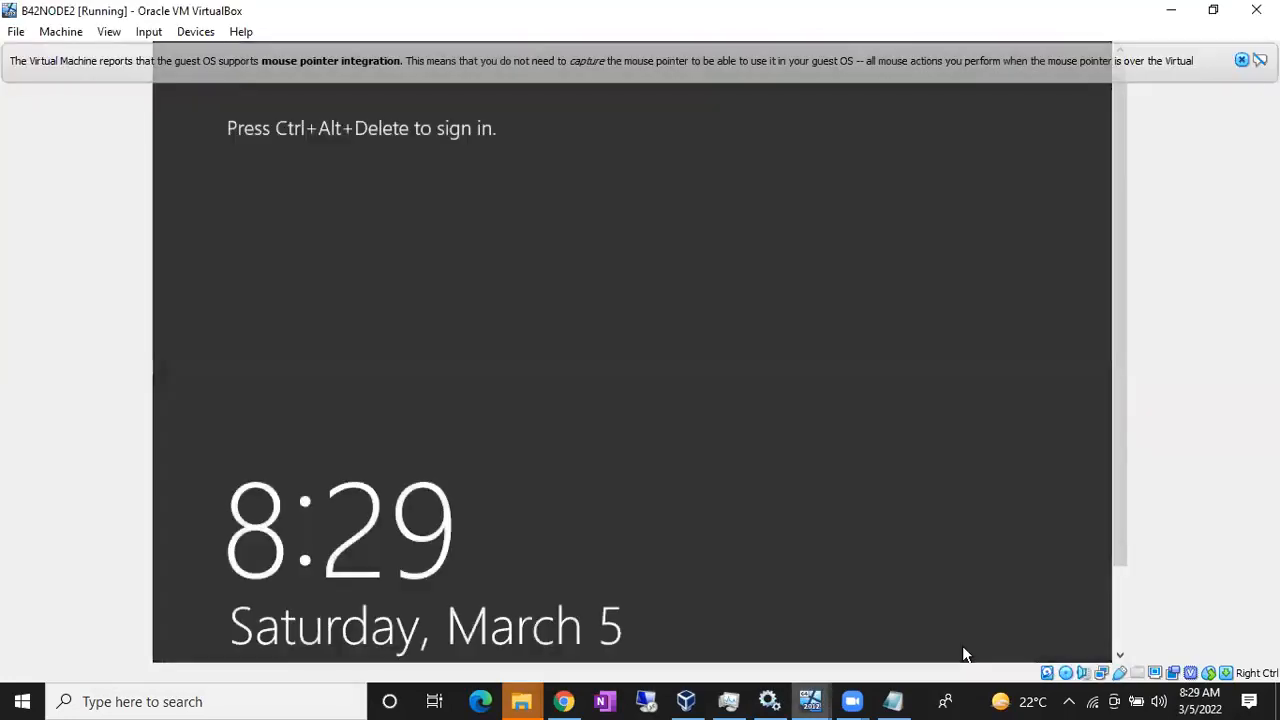
Step: Send Ctrl+Alt+Delete to B42NODE2 and sign in with the Administrator password
key(ctrl+alt+Delete)
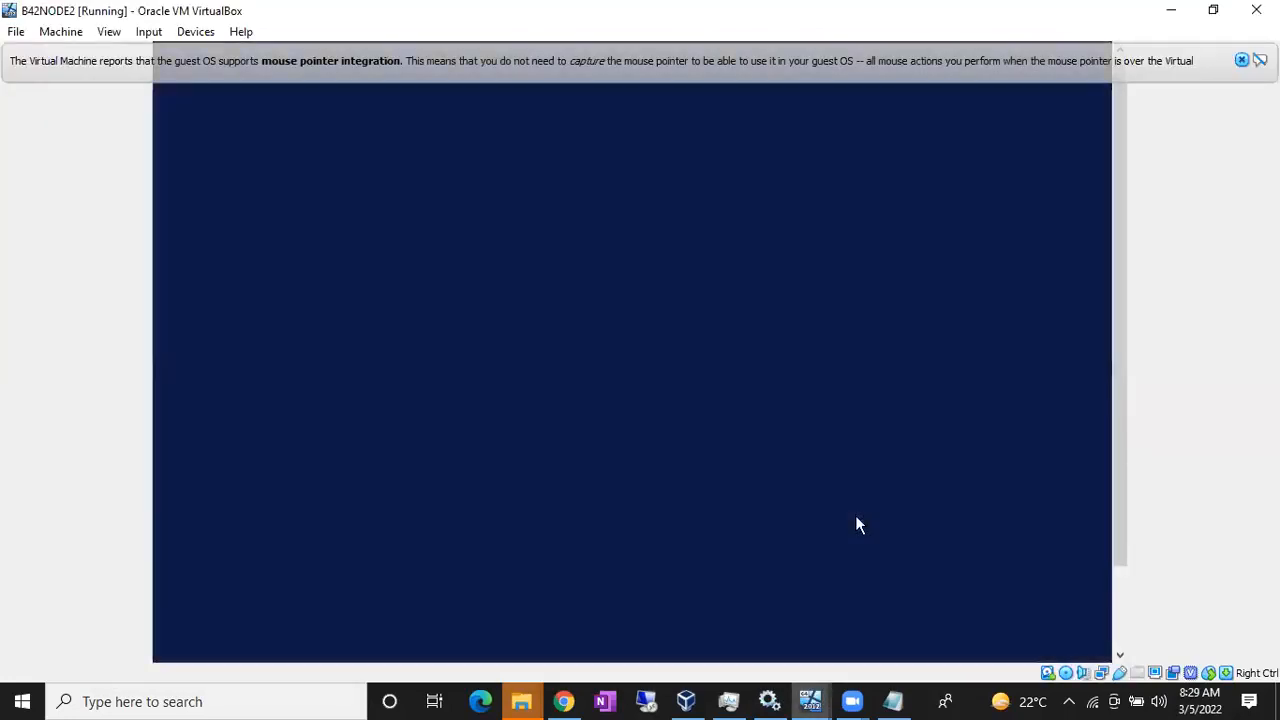
text(•••••••••••••)
key(Return)
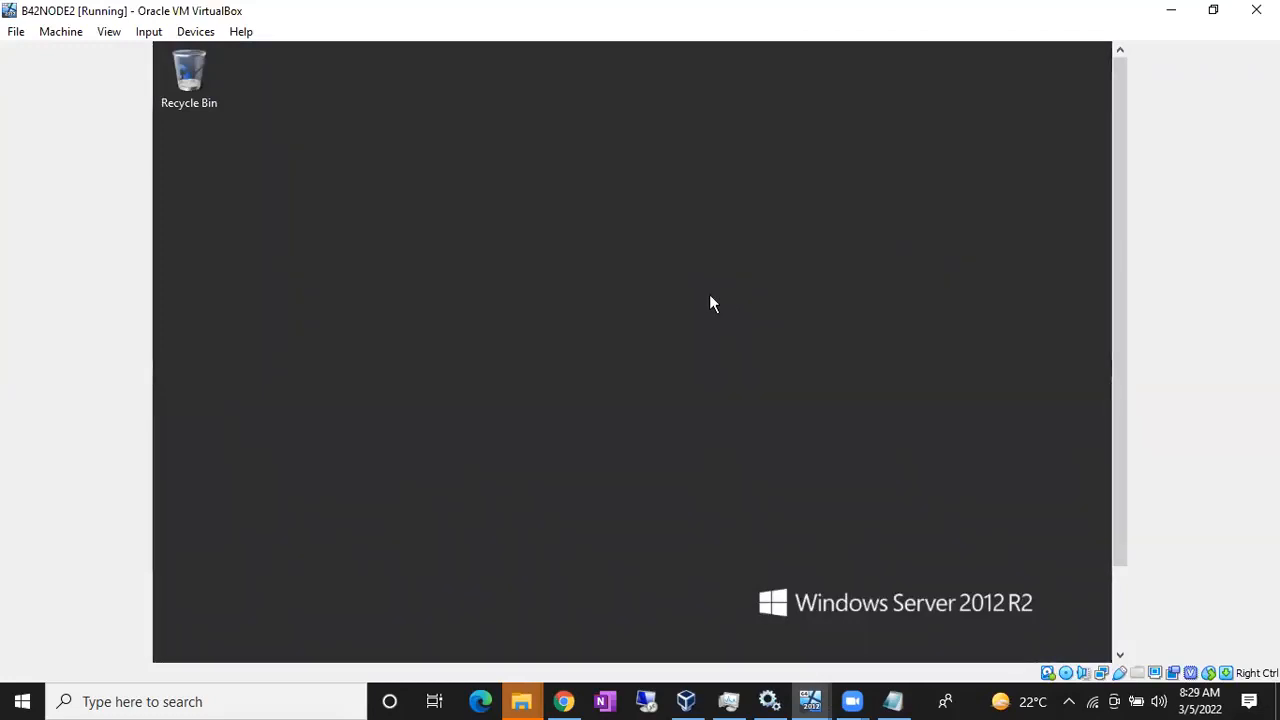
Step: Run lusrmgr.msc and open the properties of the local Administrators group
key(super+r)
text(lusr)
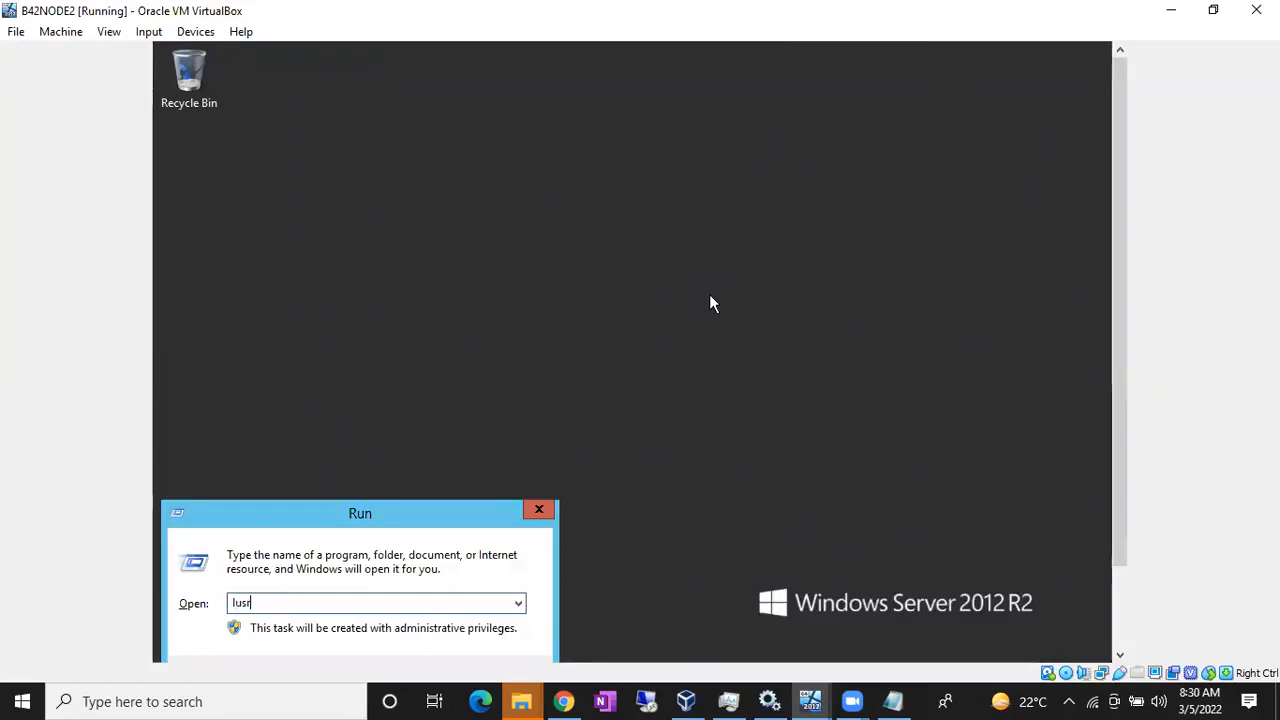
text(mgr.msc)
key(Return)
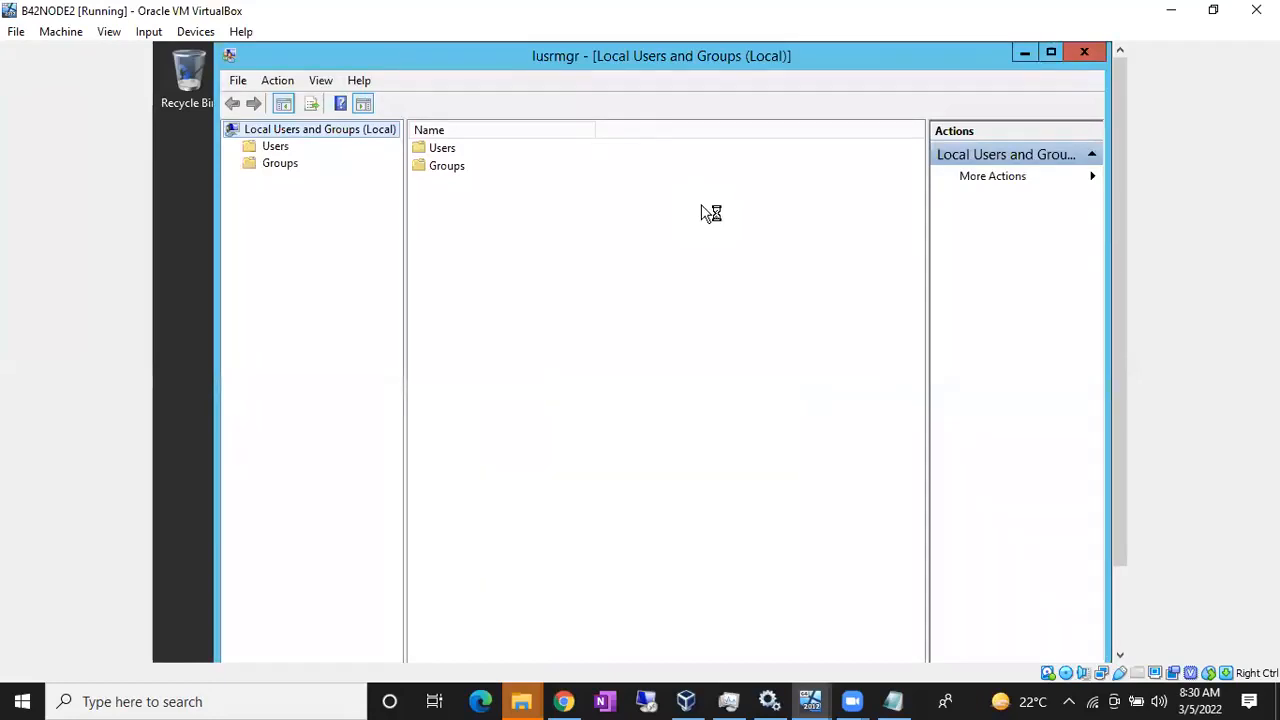
double_click(450, 172)
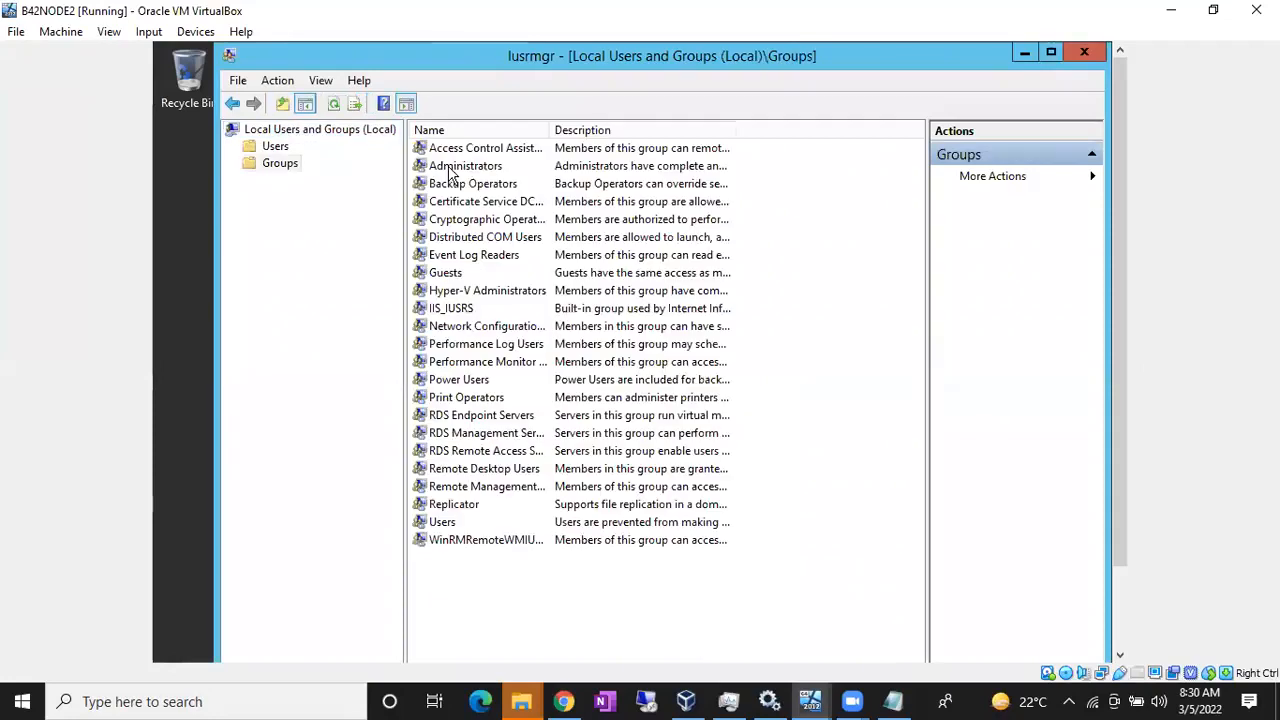
click(462, 172)
double_click(462, 172)
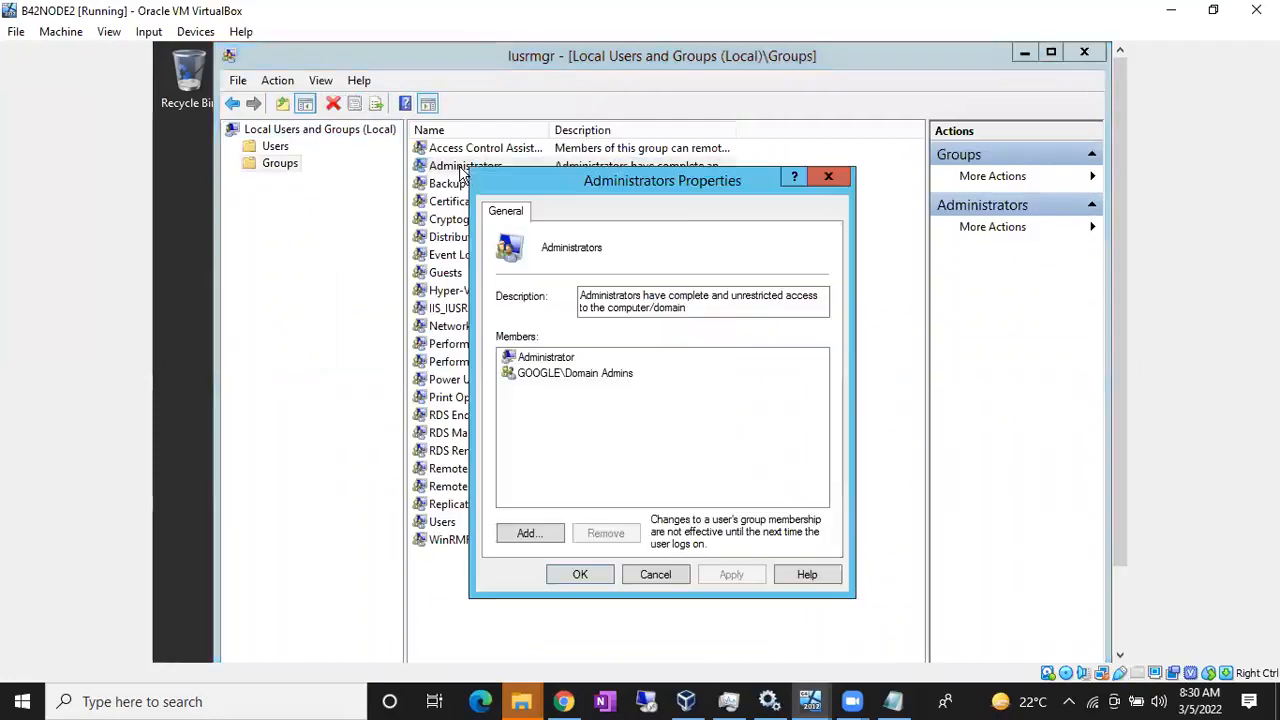
Step: Search for names starting with 'sq', authenticating with the domain administrator account and its password
click(529, 535)
text(sql)
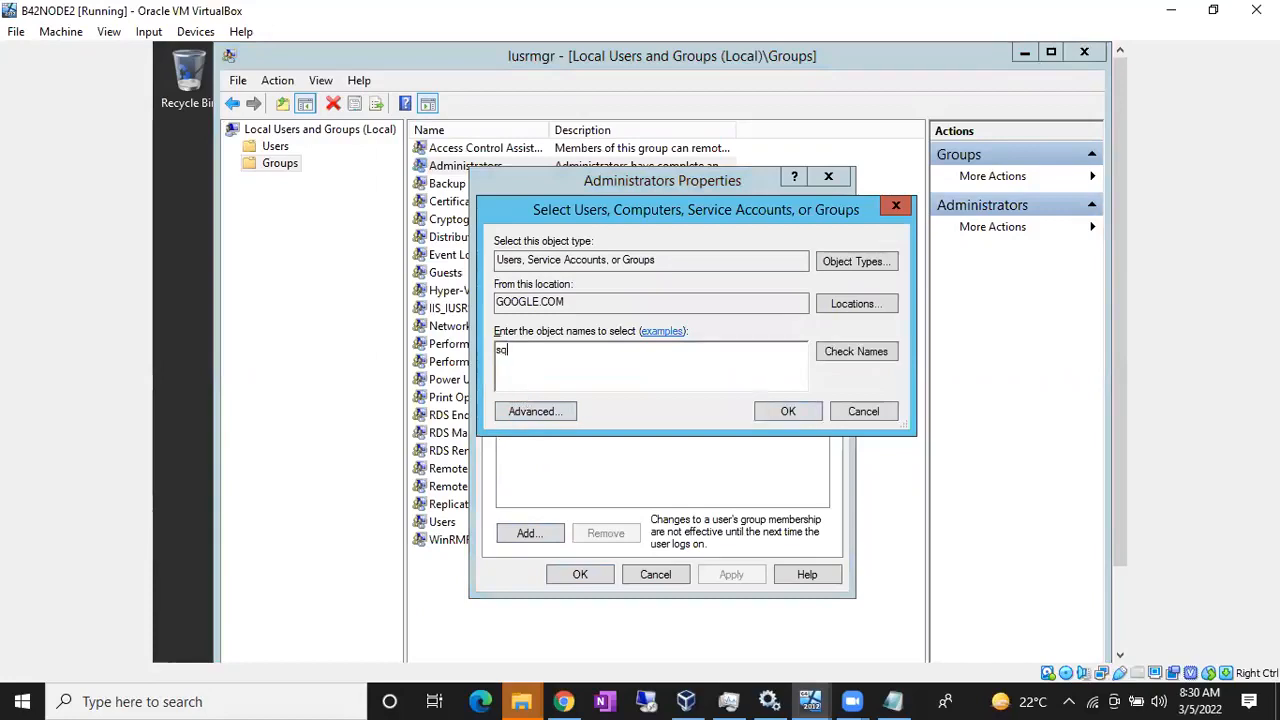
click(838, 352)
text(a)
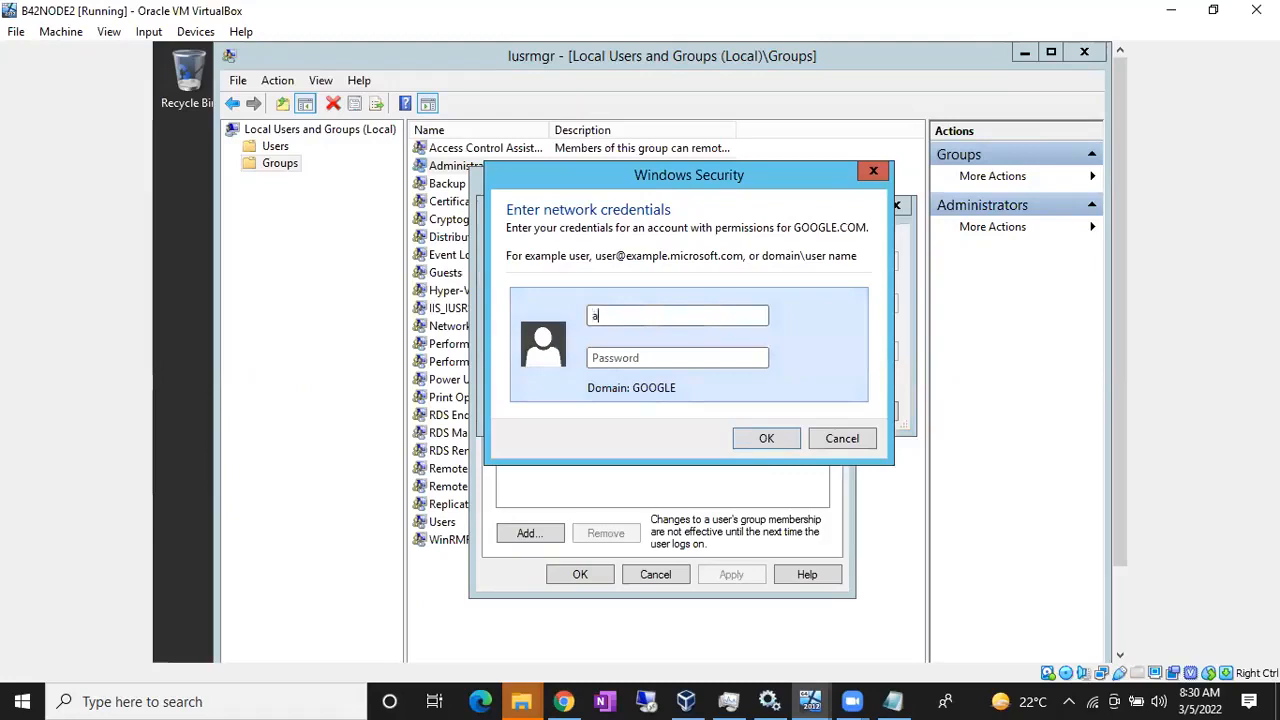
text(dministrator)
key(Tab)
text(*************)
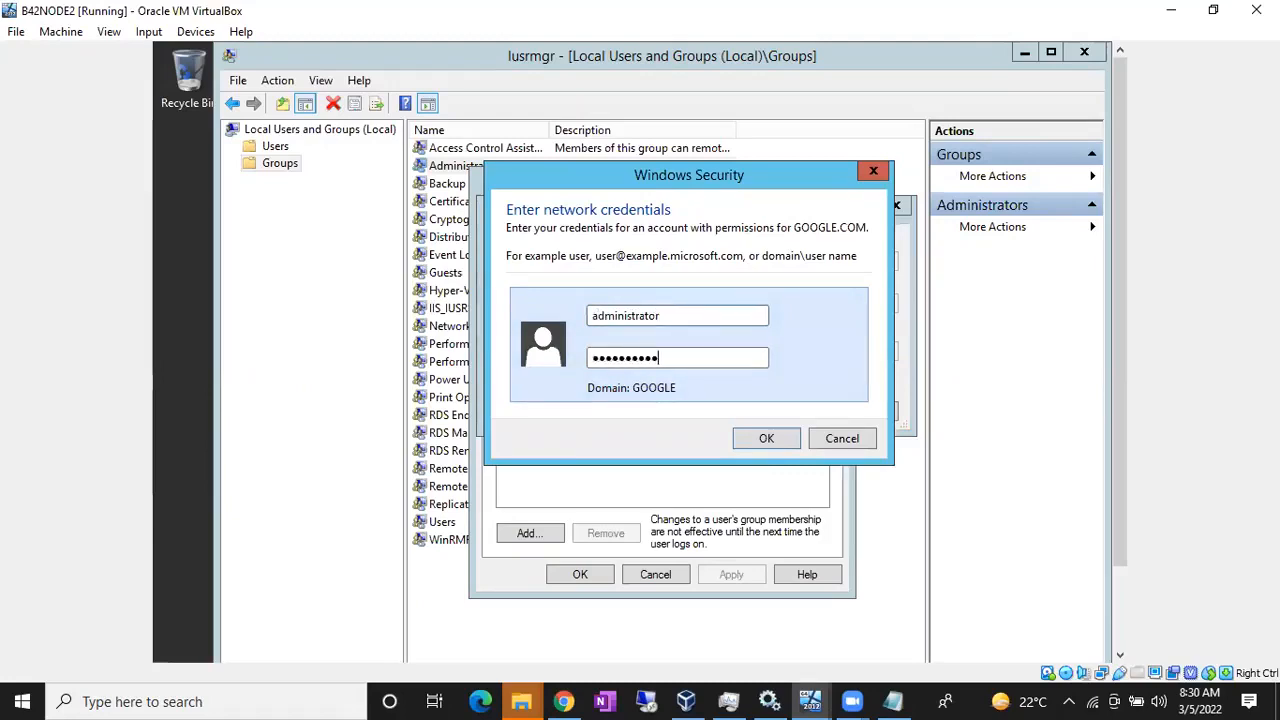
key(Return)
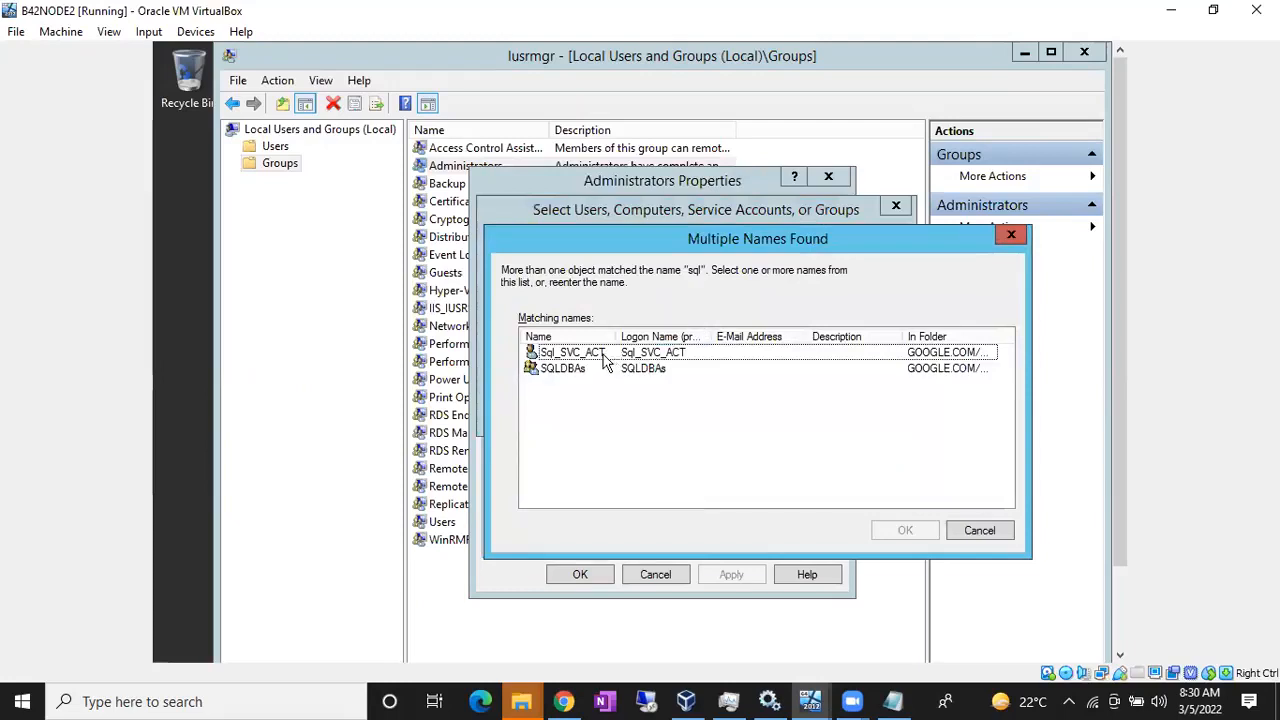
Step: Add Sql_SVC_ACT and SQLDBAs to Administrators, apply, and switch to the B42ActiveDirectory VM
click(566, 356)
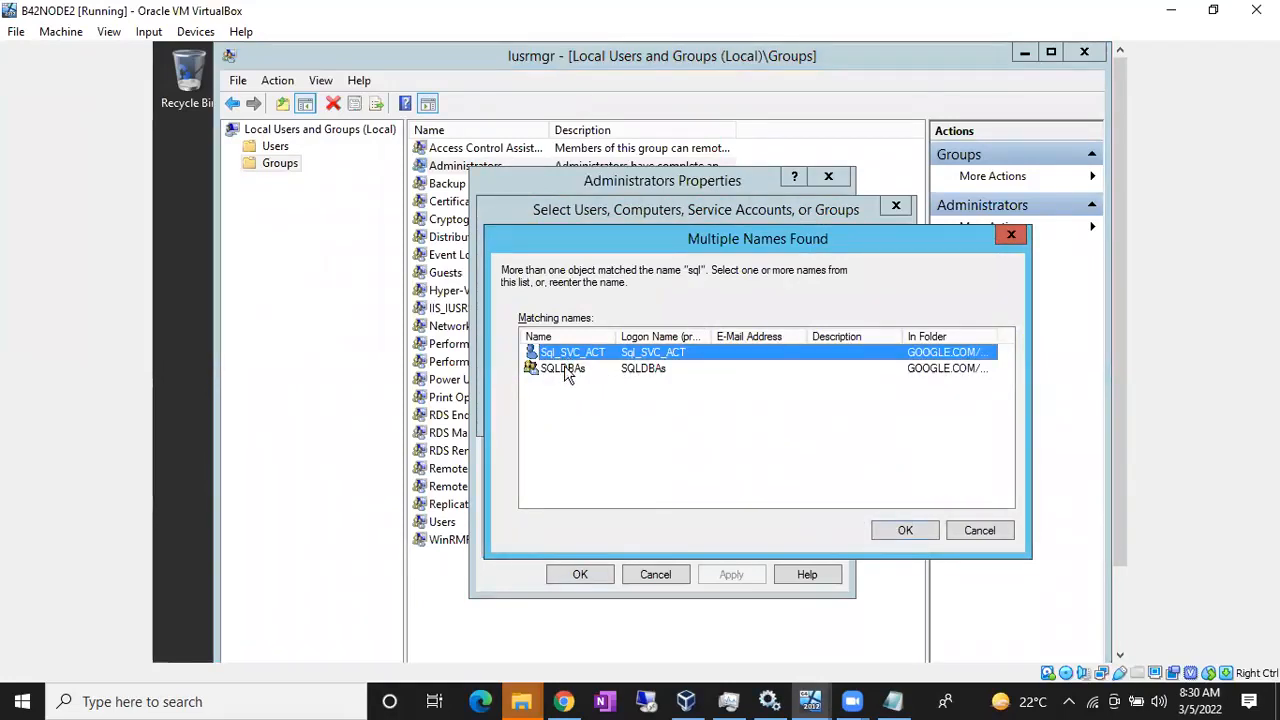
shift+click(564, 366)
click(923, 531)
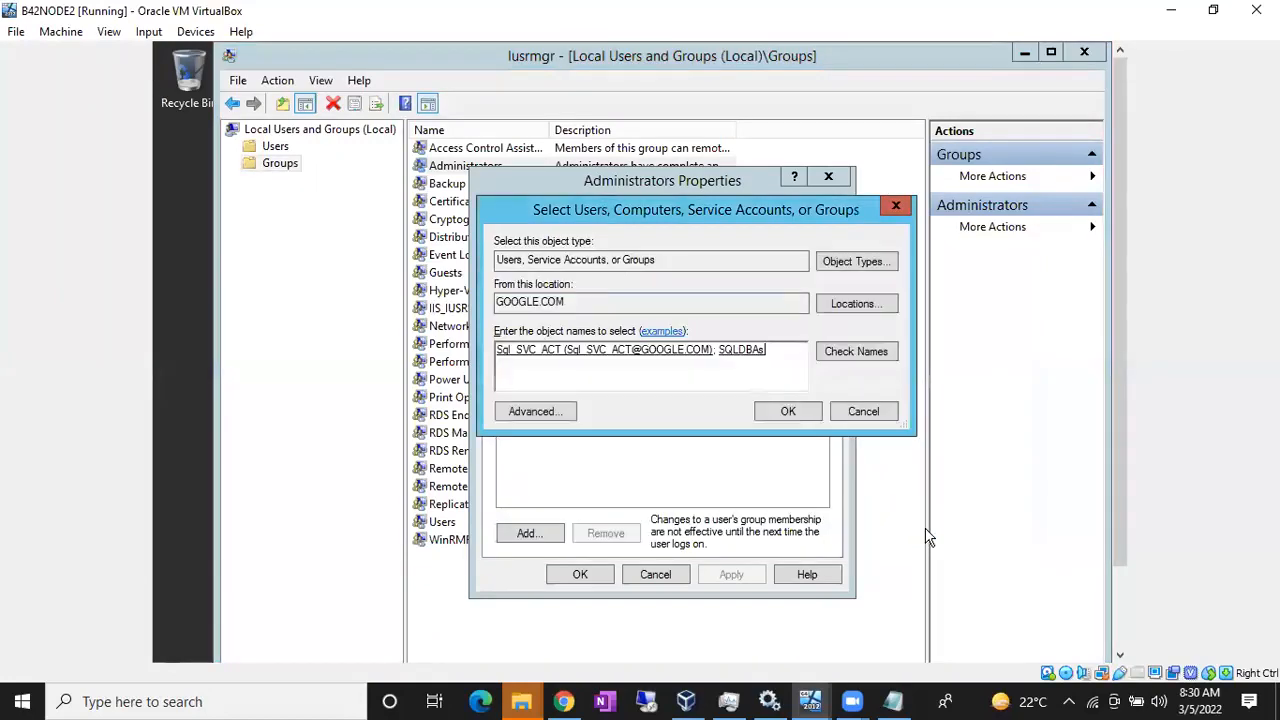
click(788, 411)
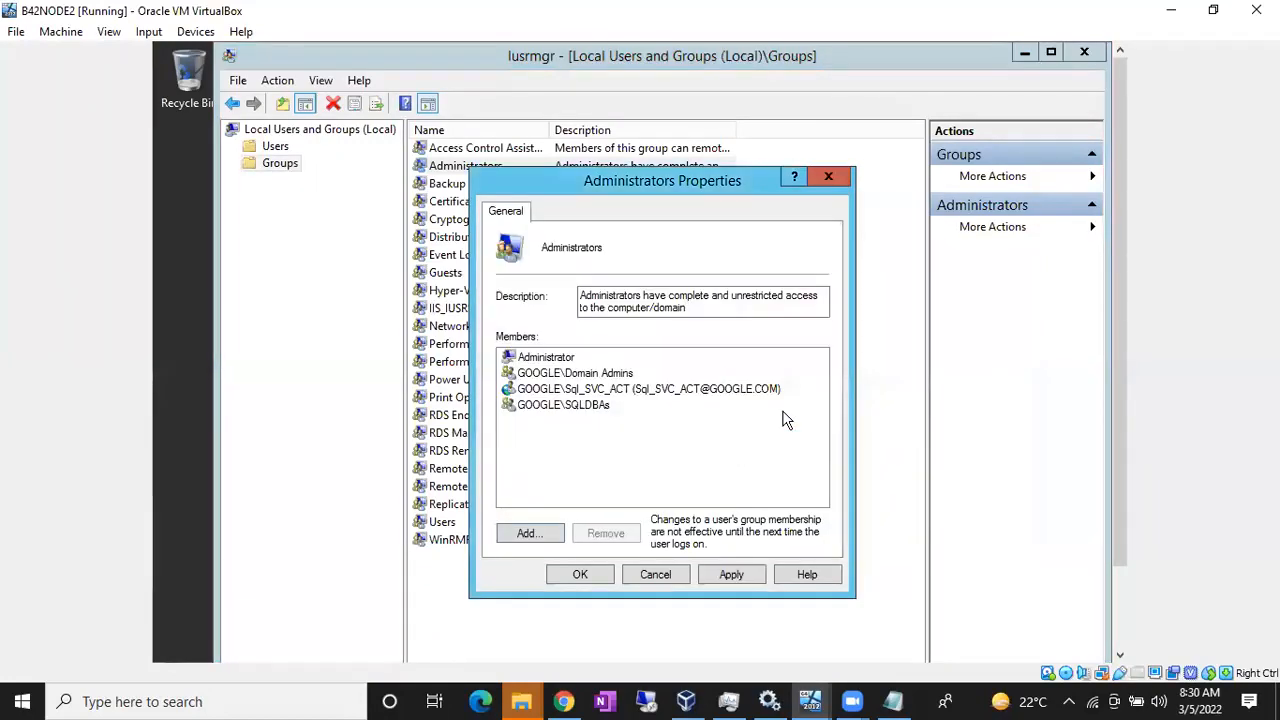
click(735, 578)
click(584, 576)
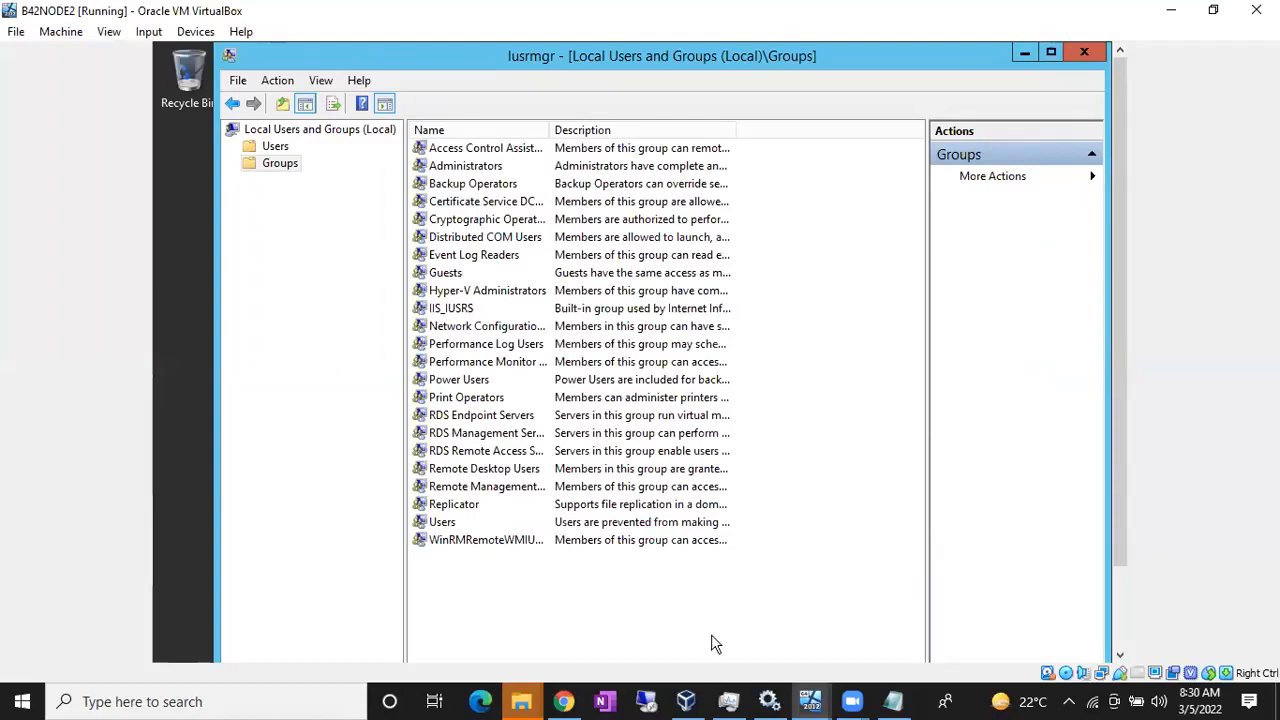
click(809, 700)
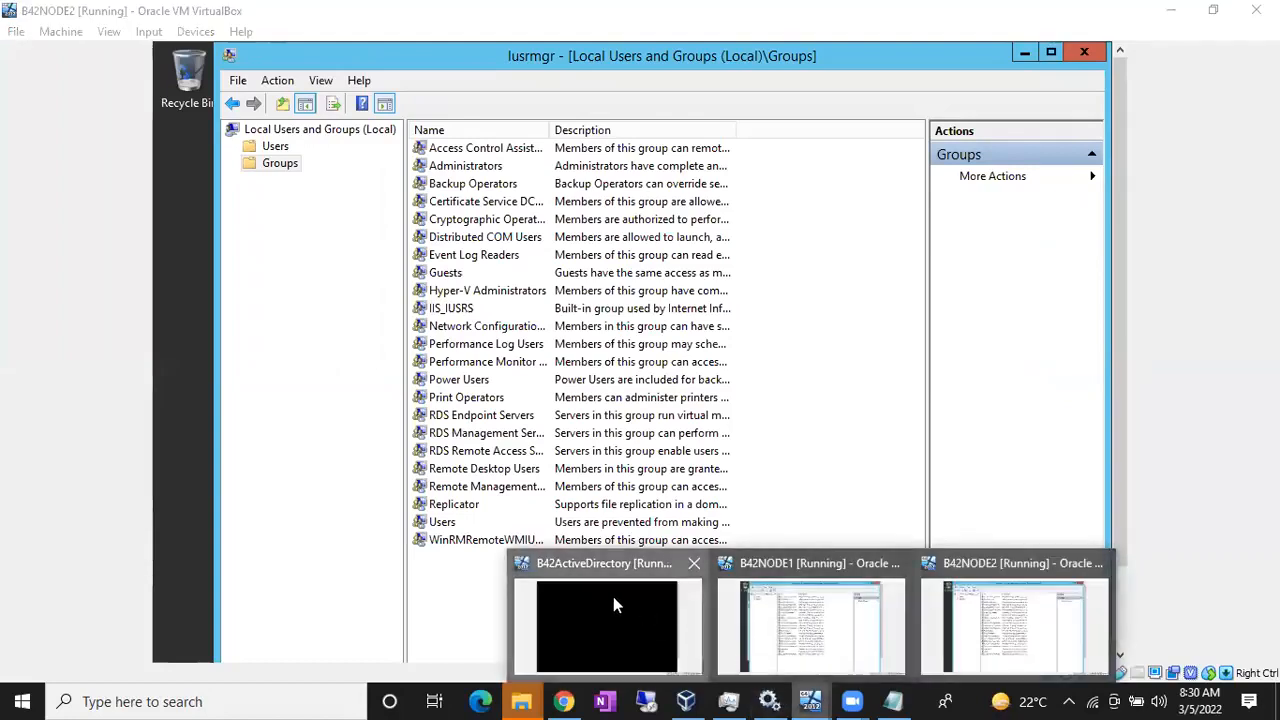
click(613, 600)
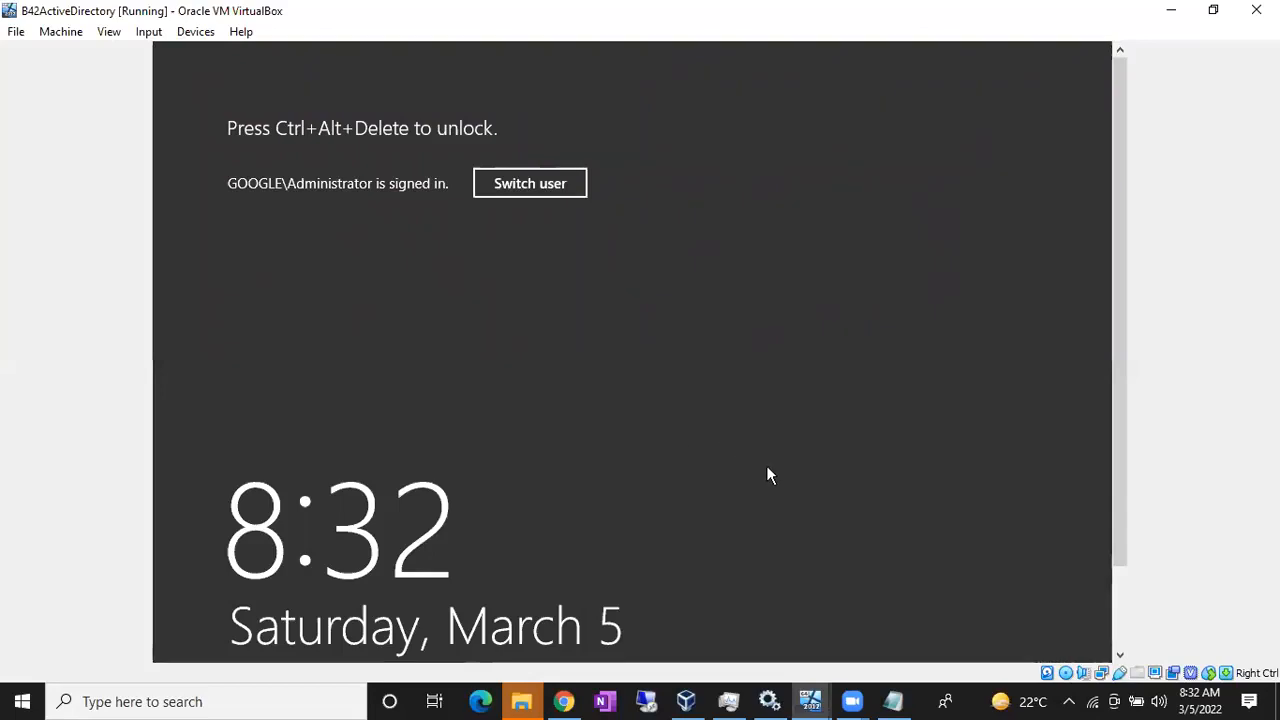
Step: Show the window previews of the running virtual machines from the VirtualBox taskbar icon
click(810, 700)
Step: On B42NODE1, minimize the users window and check which disc is in drive D:
click(793, 636)
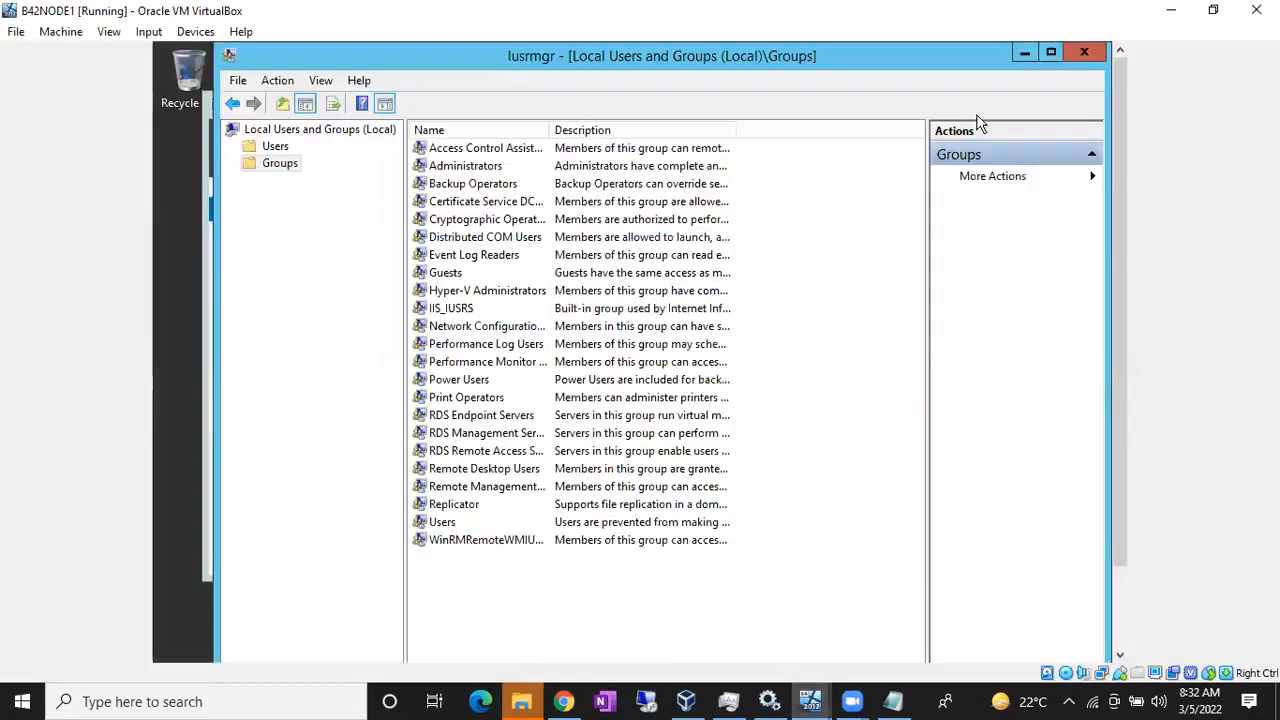
click(1025, 48)
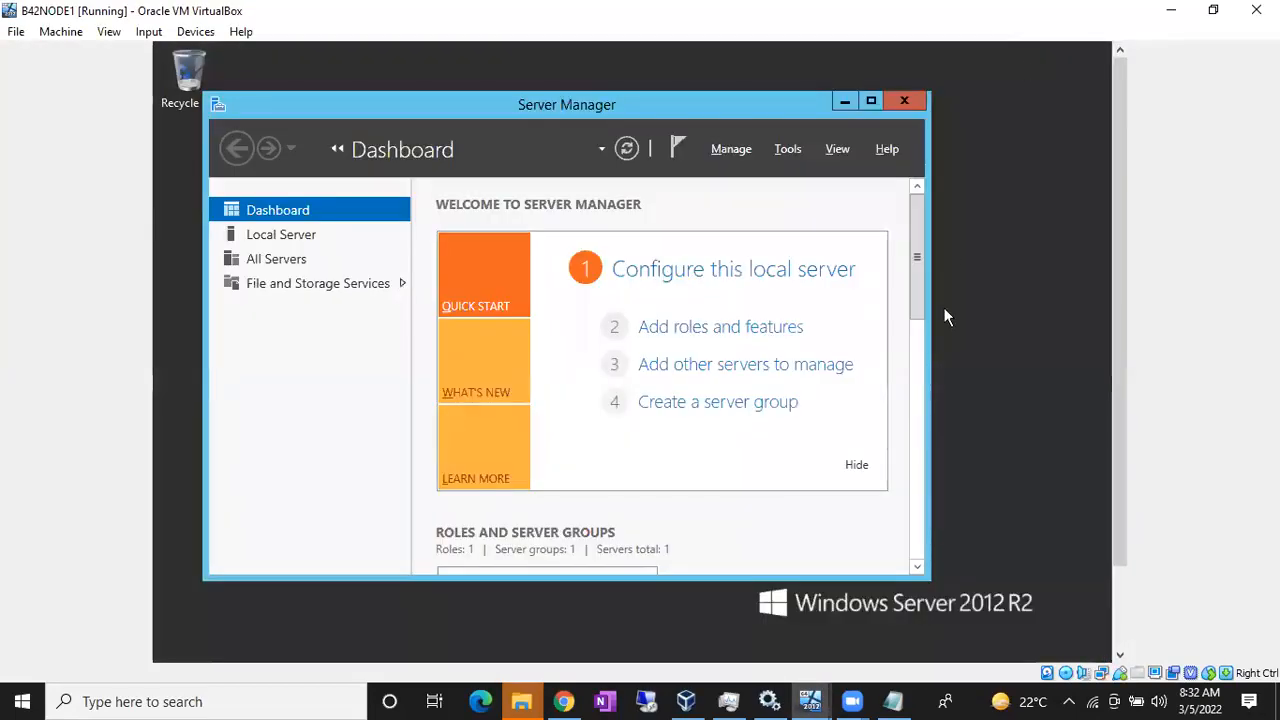
key(super+e)
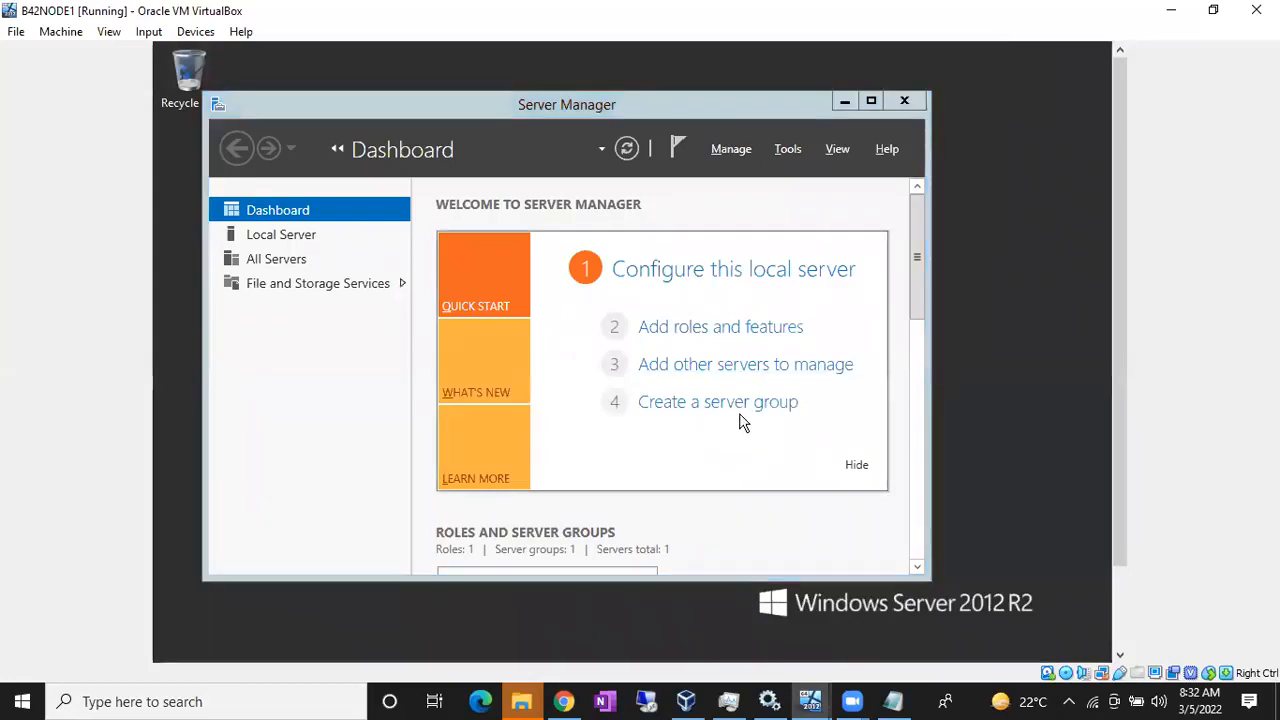
click(757, 447)
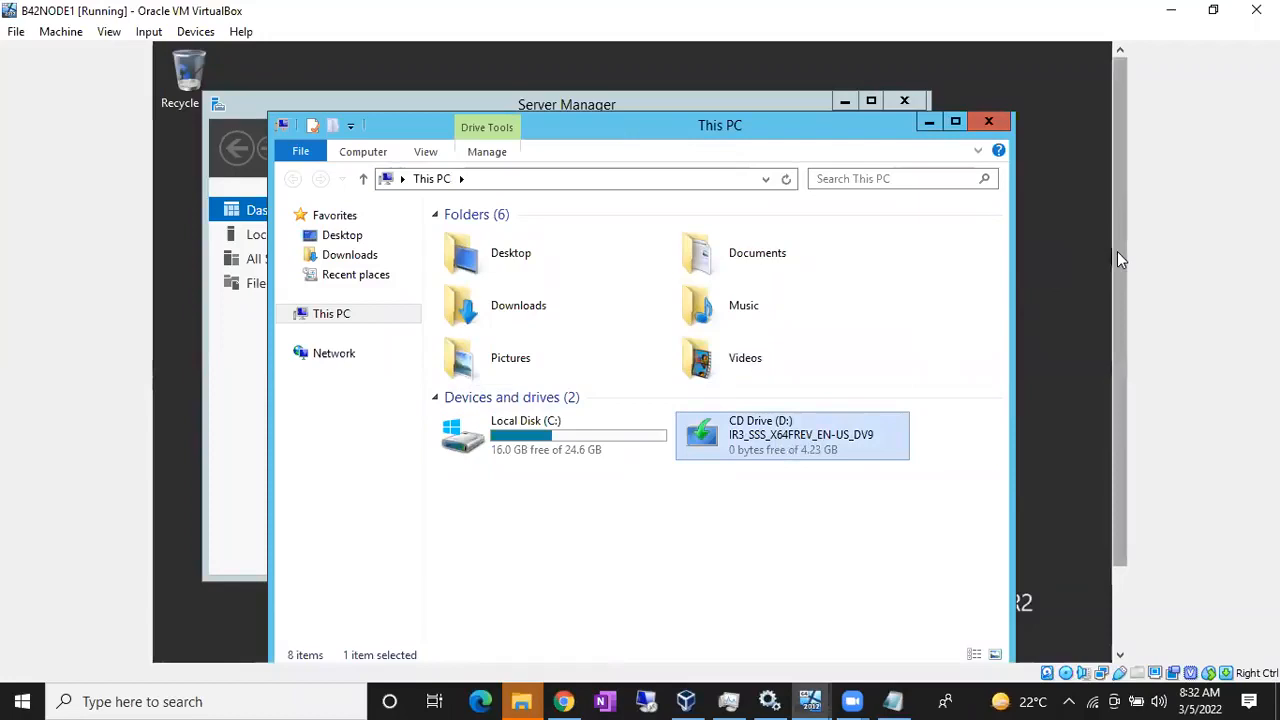
drag(1117, 251, 1106, 355)
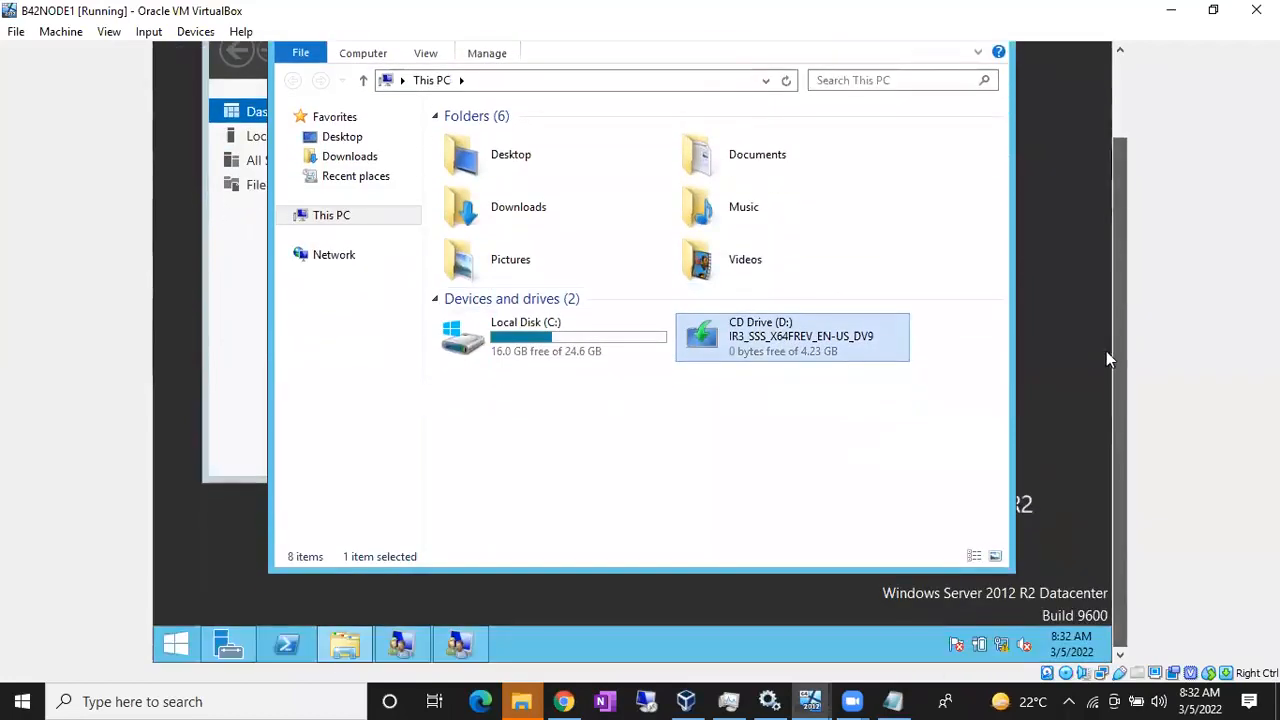
Step: Open B42NODE1's settings from the VirtualBox machine manager
click(684, 701)
click(191, 545)
right_click(191, 545)
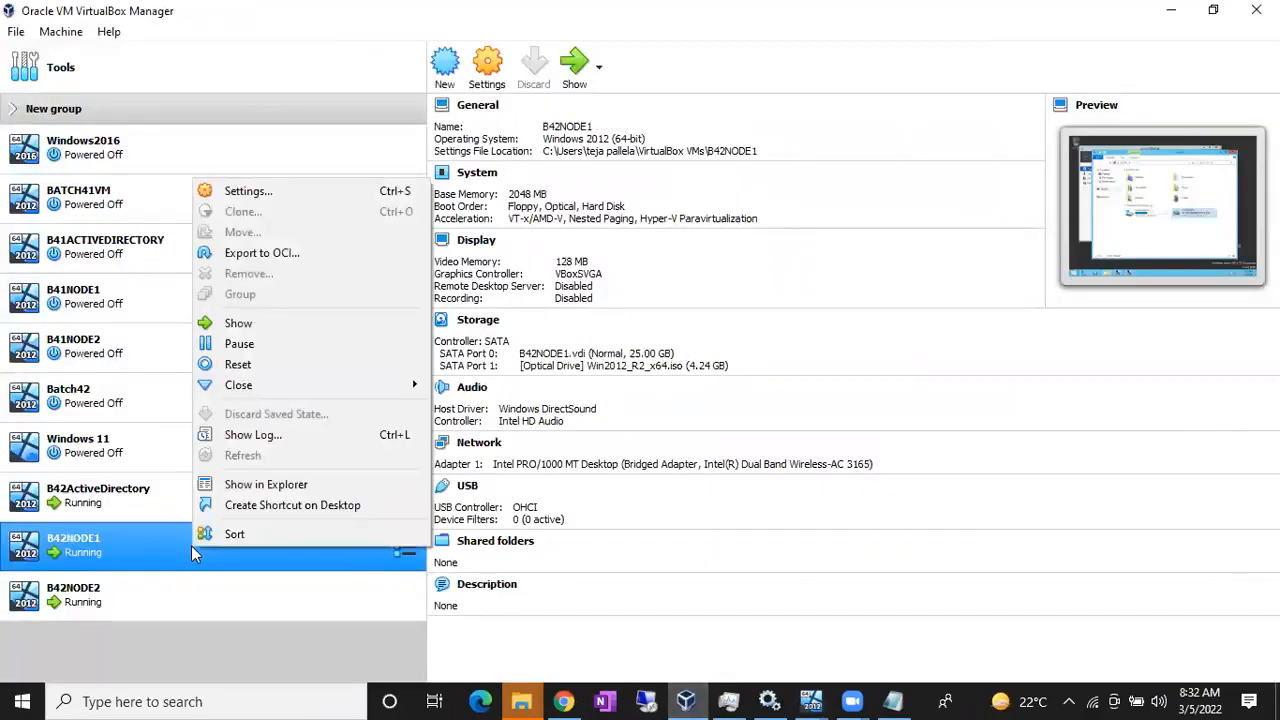
click(240, 191)
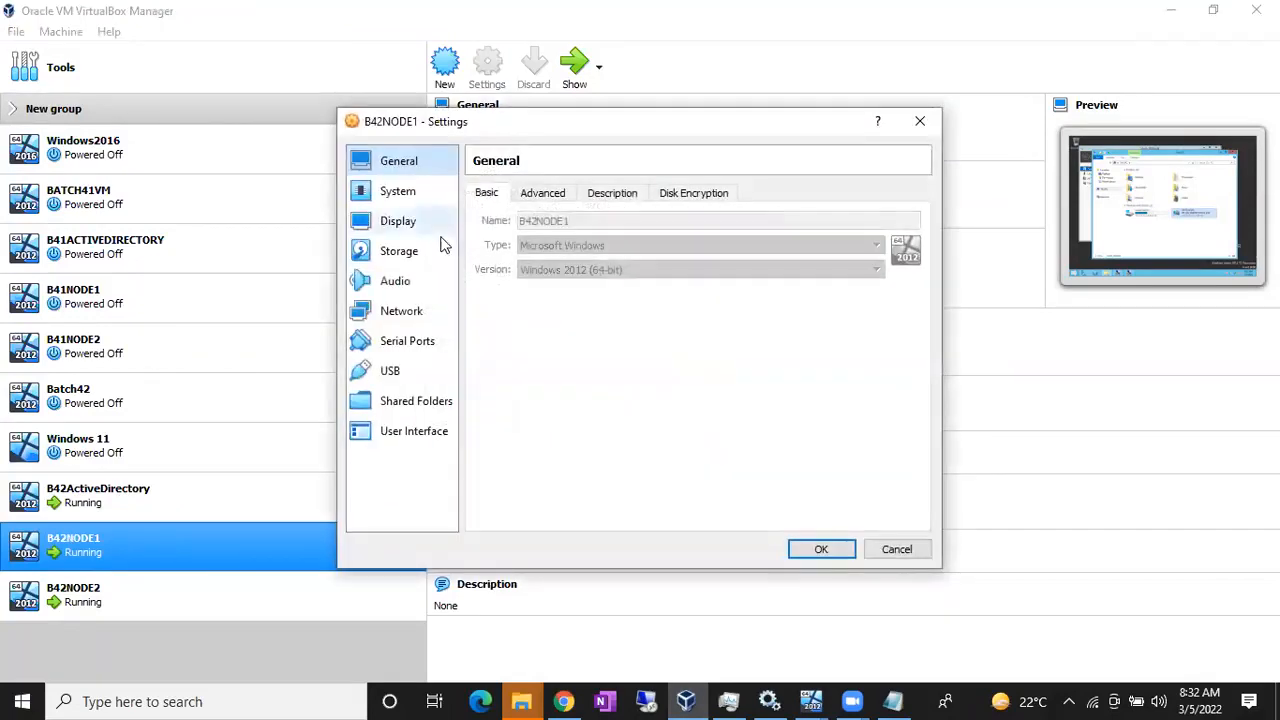
Step: Replace Win2012_R2_x64.iso with SQLServer2017-x64-ENU-Dev.iso in storage, save, and return to B42NODE1
click(402, 255)
click(546, 257)
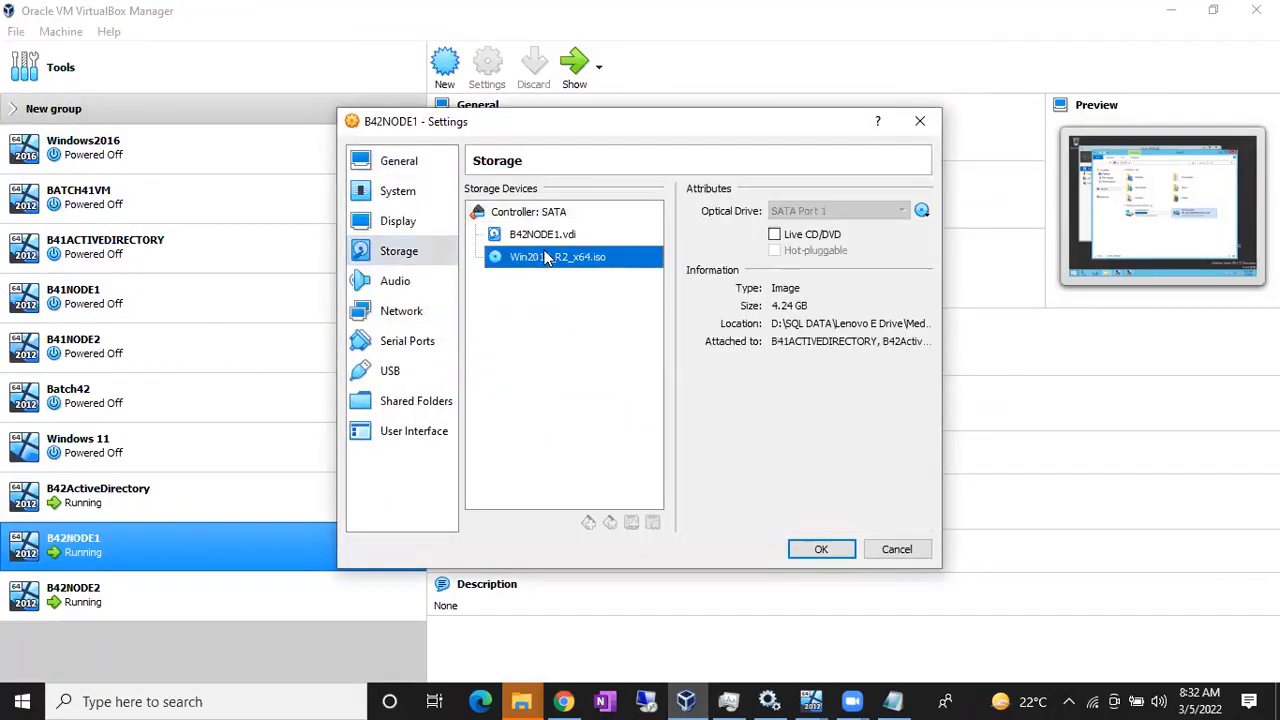
click(921, 210)
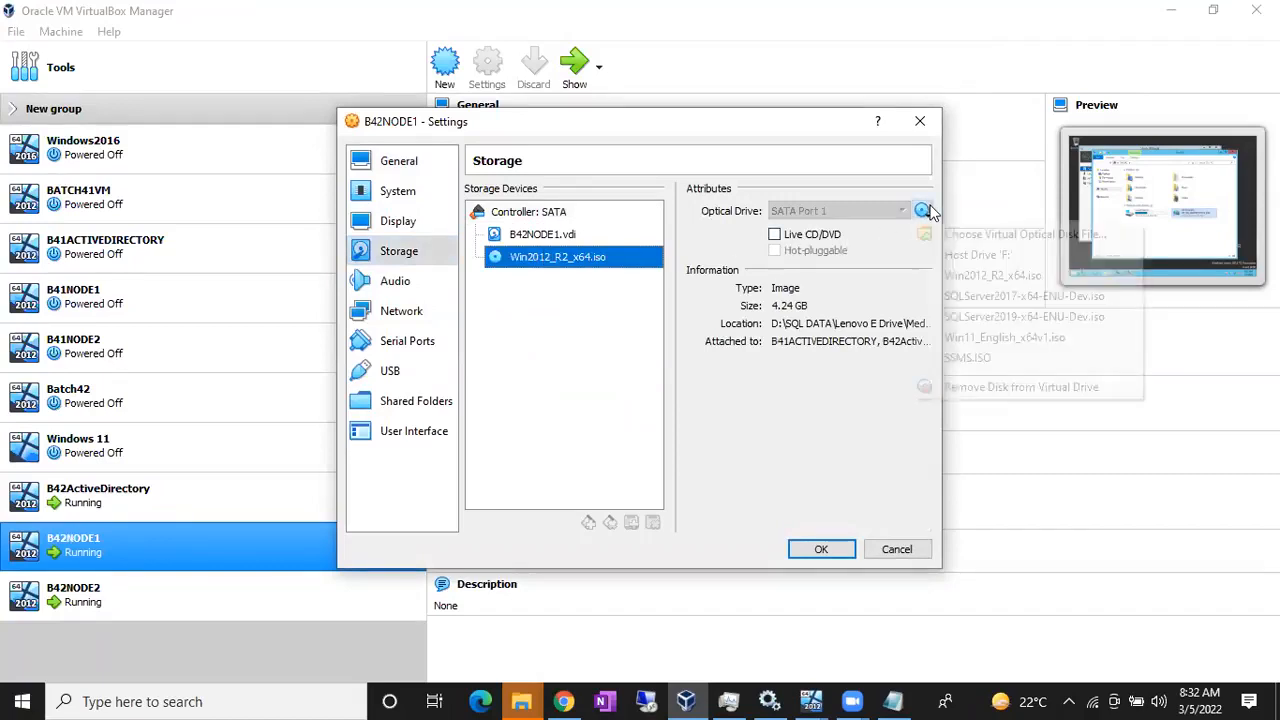
click(1000, 296)
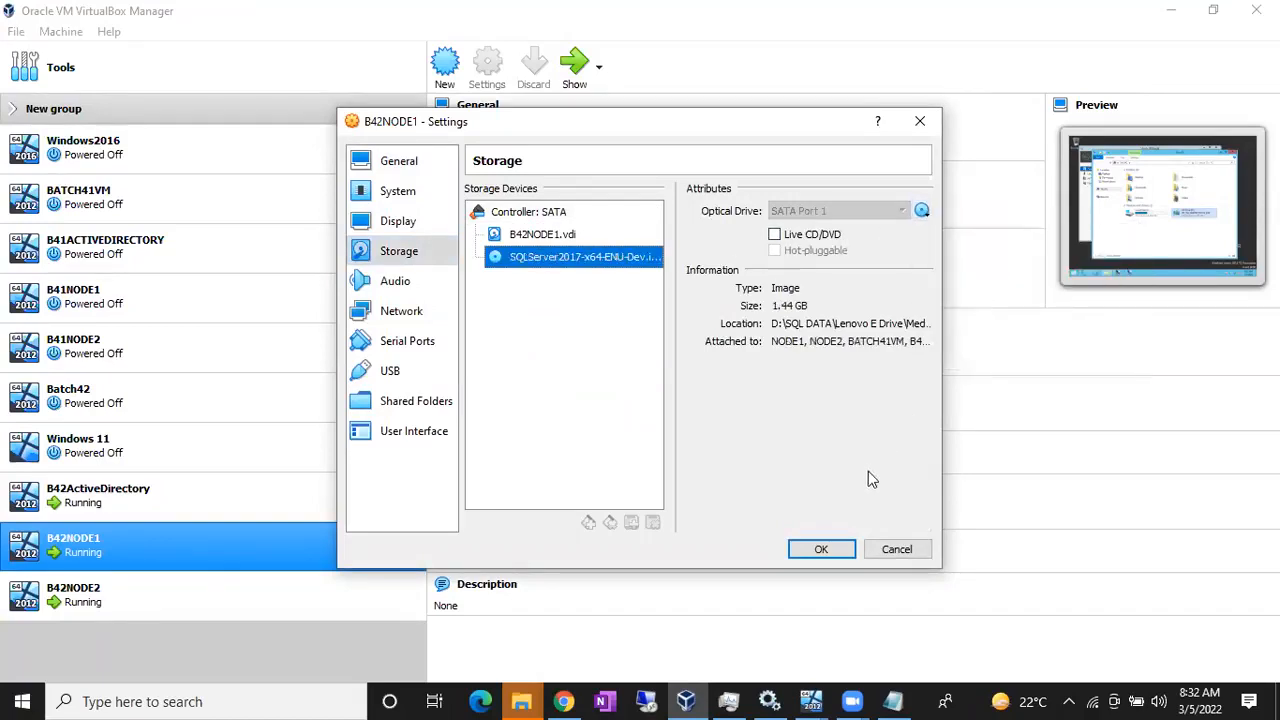
click(822, 550)
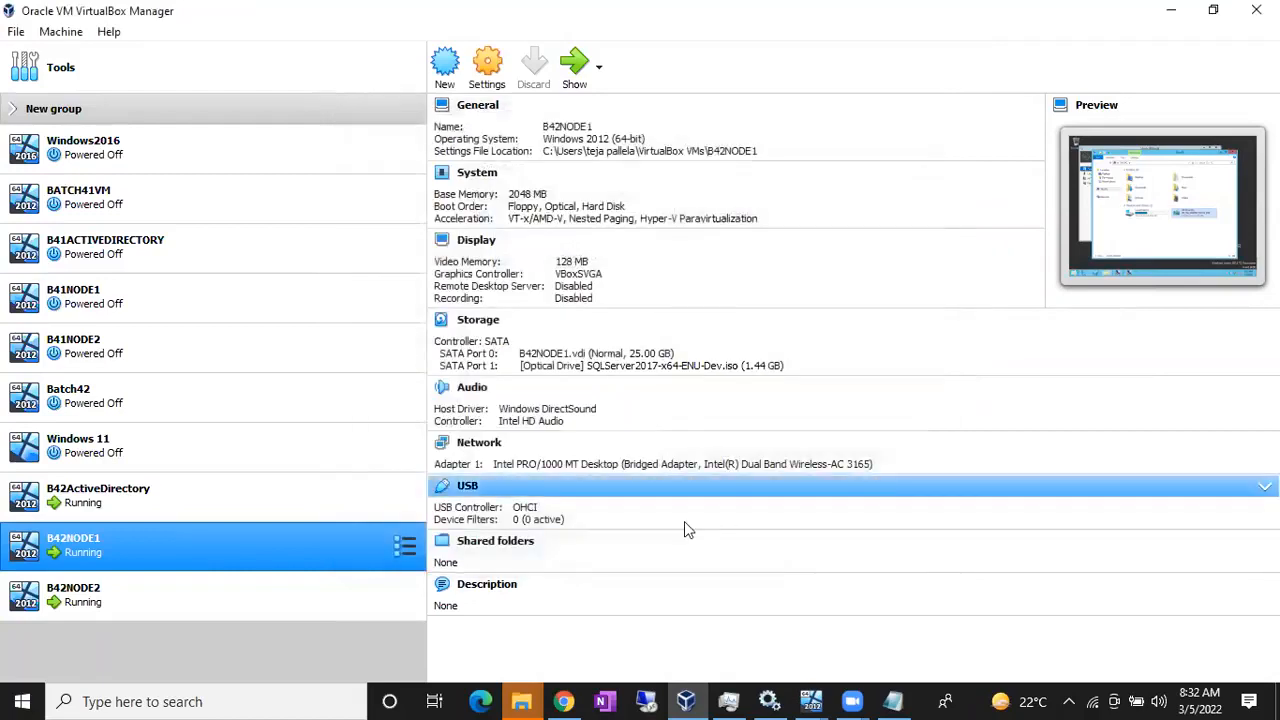
mouse_move(810, 700)
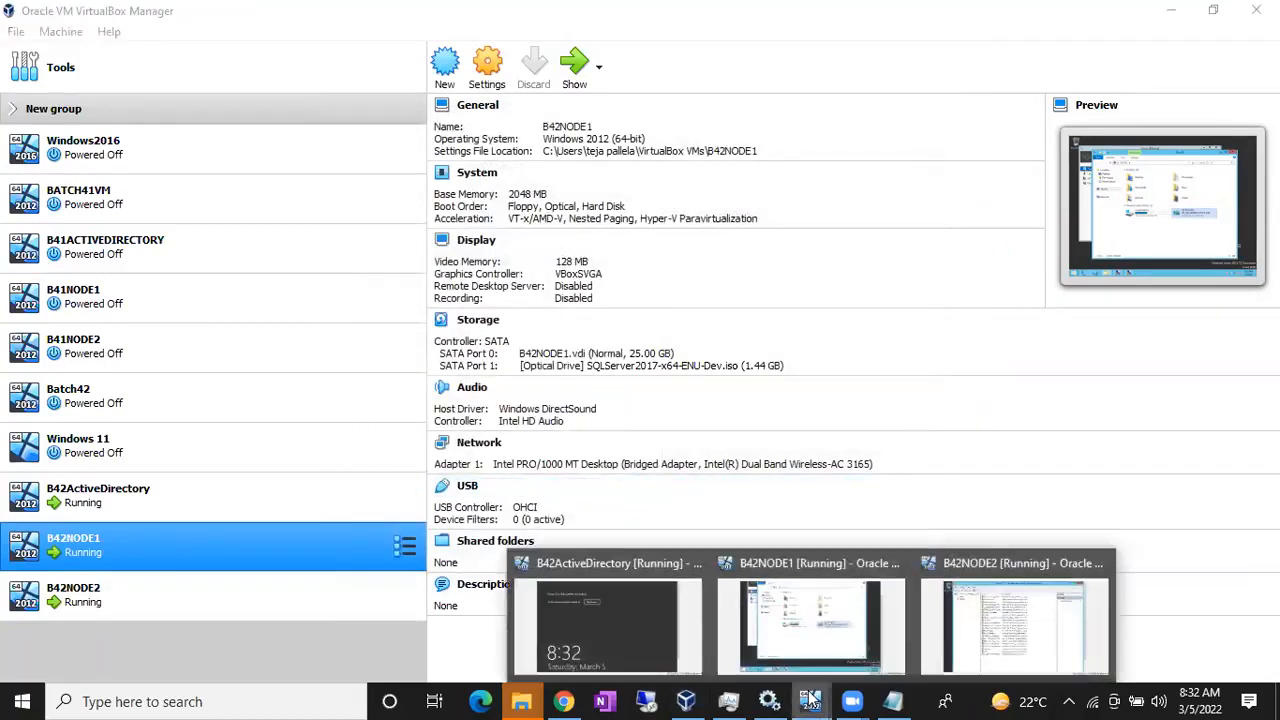
click(788, 617)
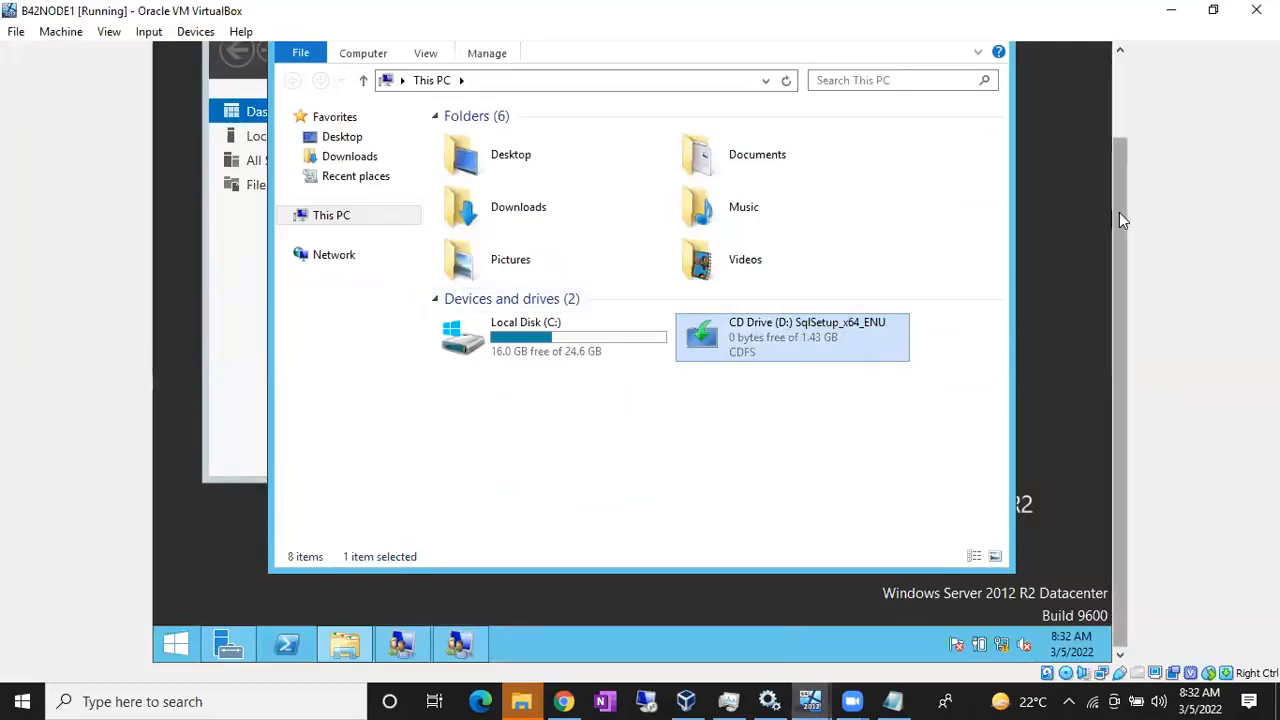
Step: Open the mounted SQL disc in drive D: and run setup as administrator
right_click(800, 341)
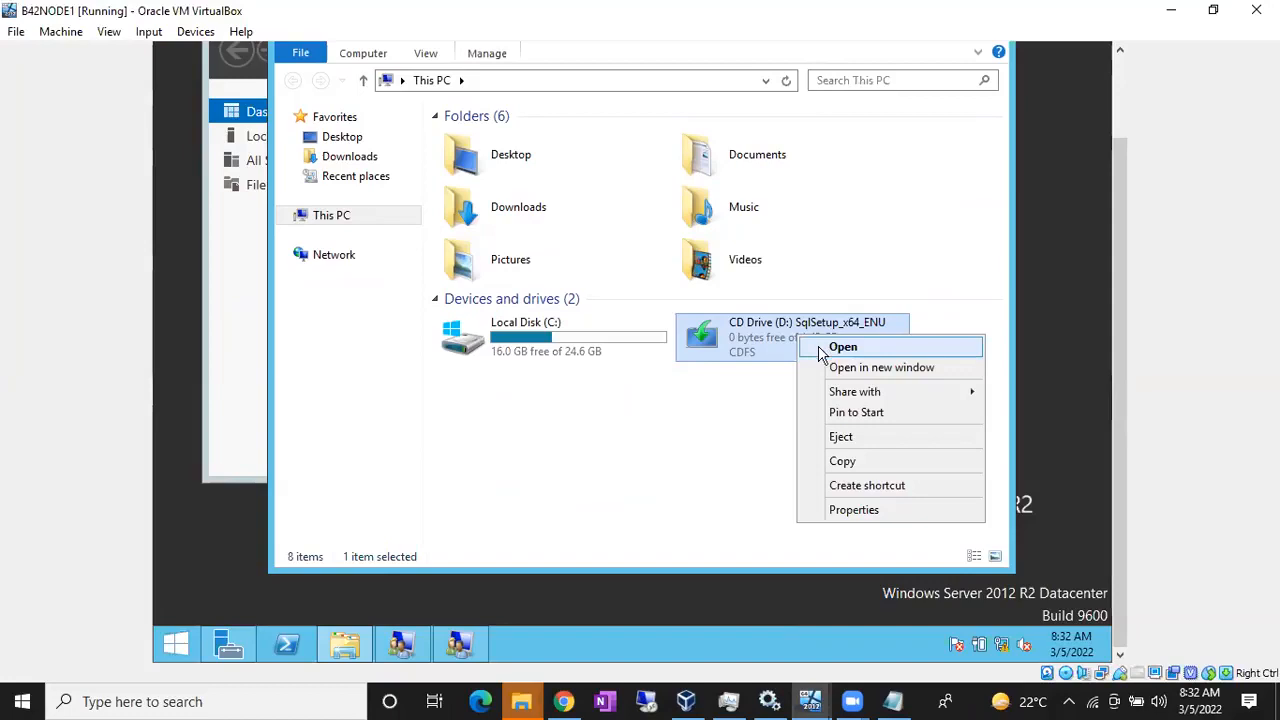
click(828, 346)
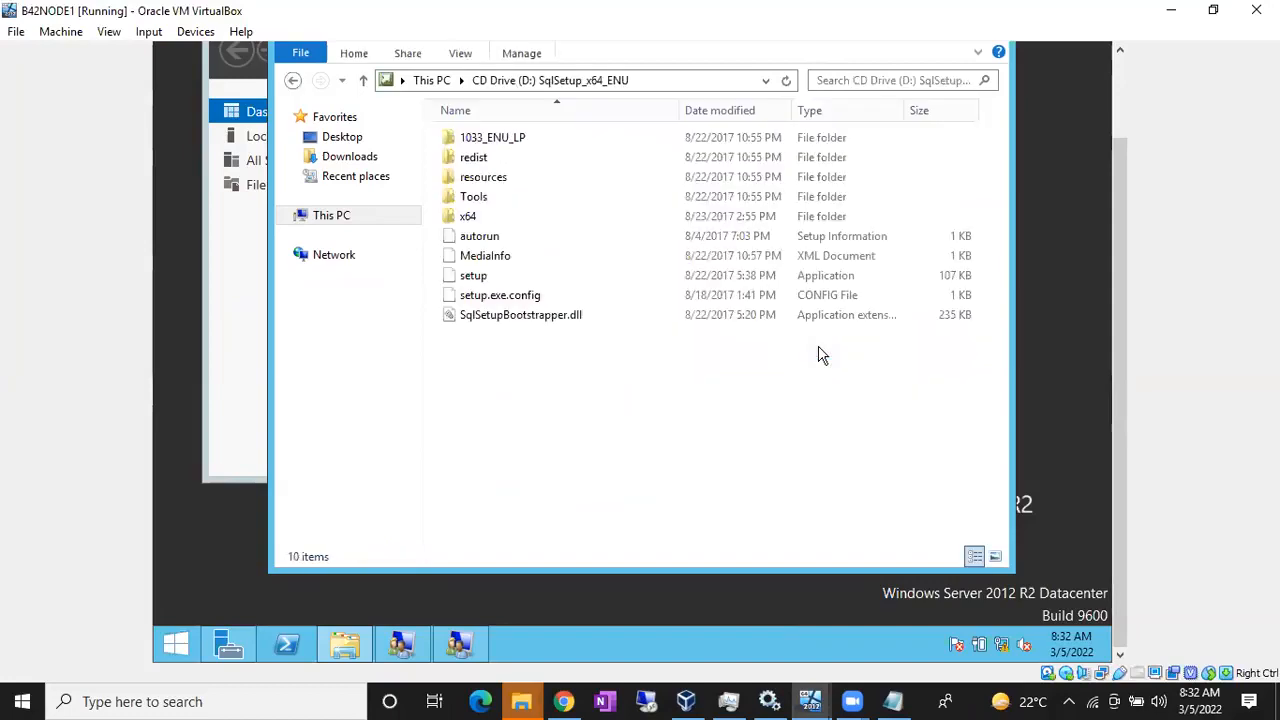
click(492, 281)
right_click(495, 284)
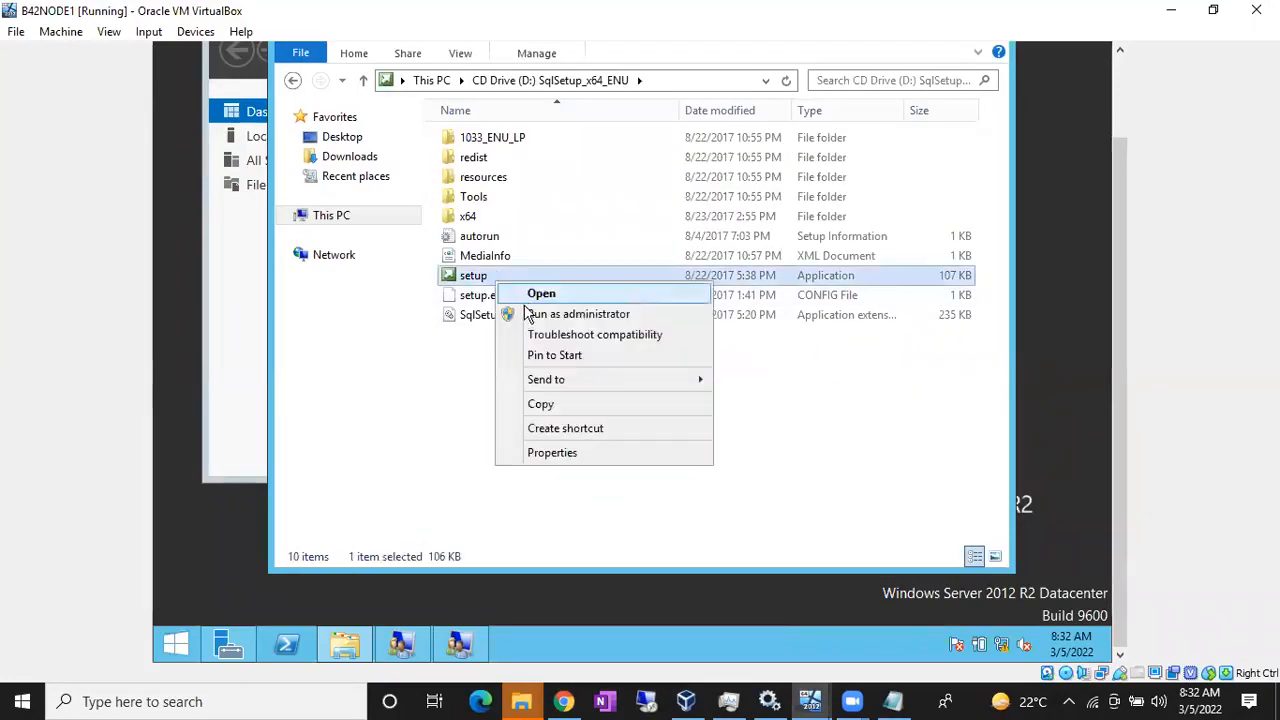
click(578, 314)
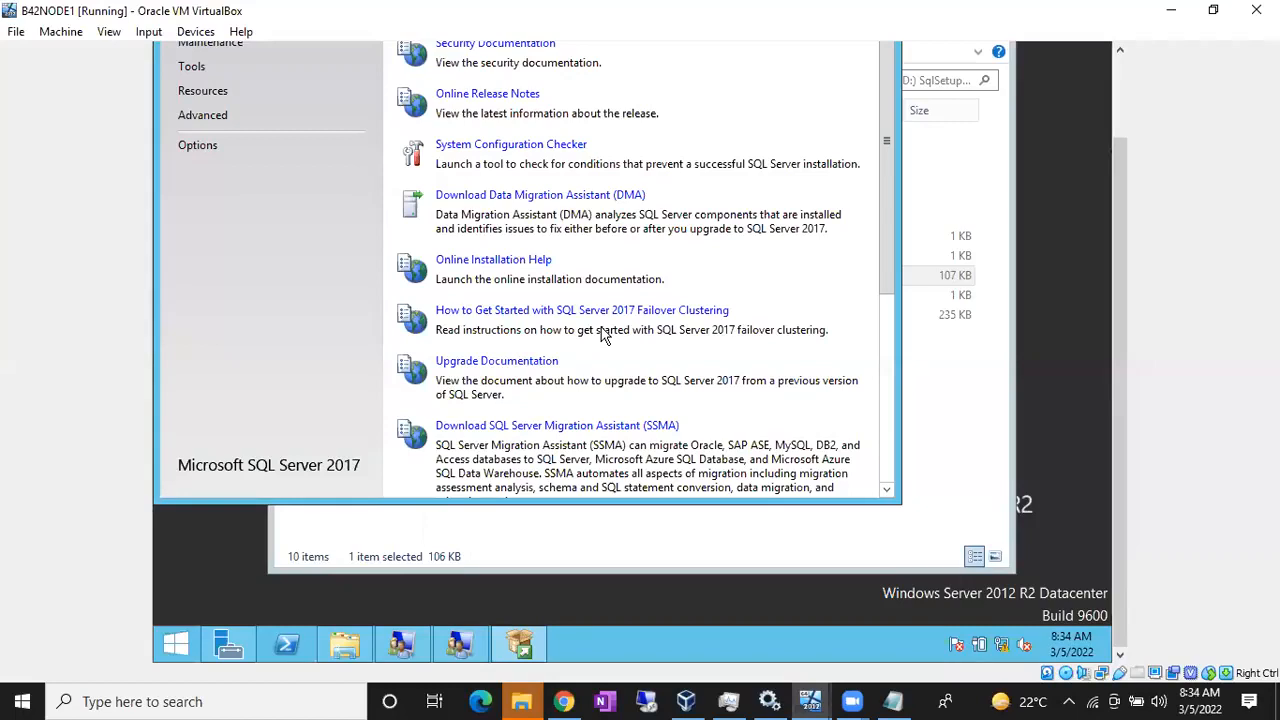
drag(1119, 198, 1119, 106)
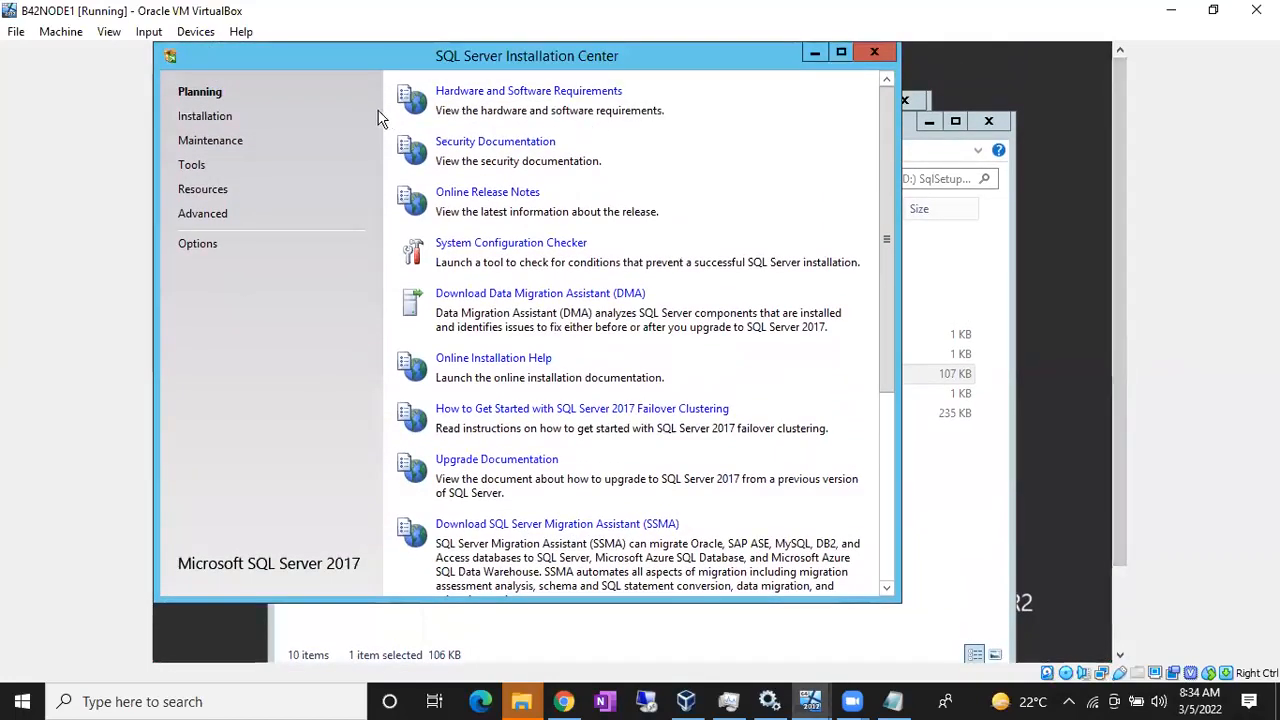
Step: Choose Installation > New SQL Server stand-alone installation in the Installation Center
click(204, 120)
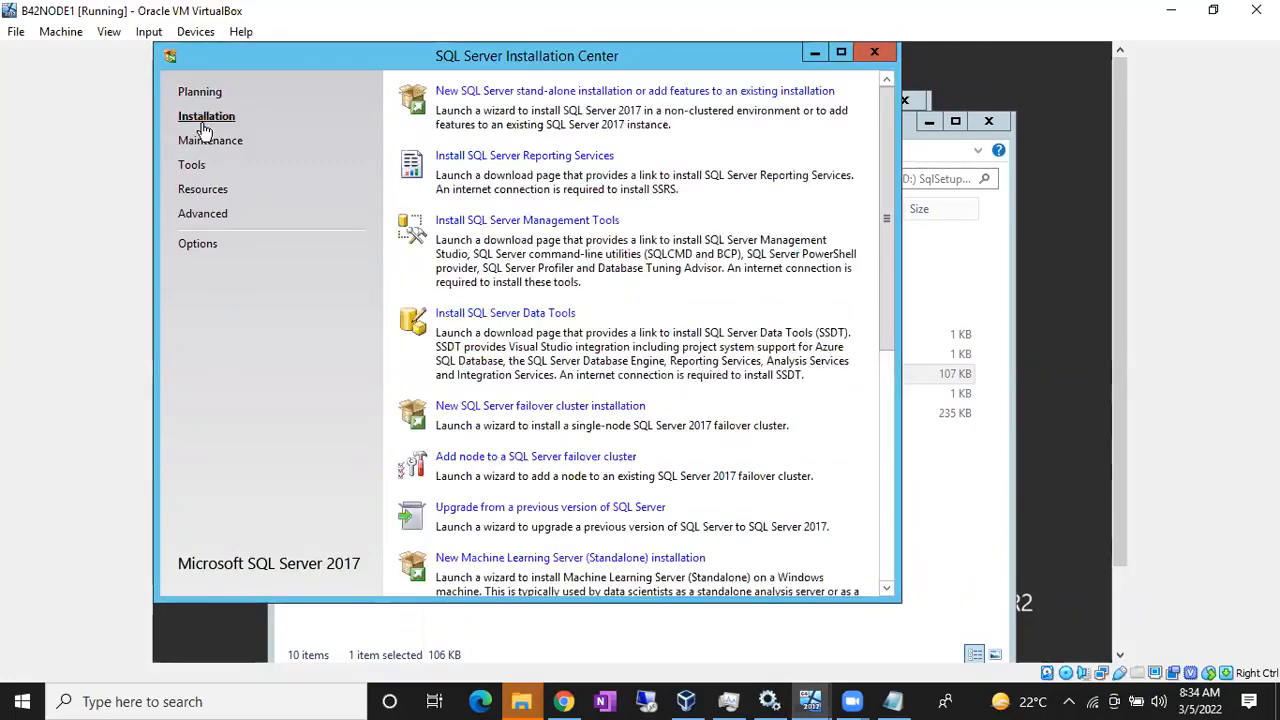
click(484, 90)
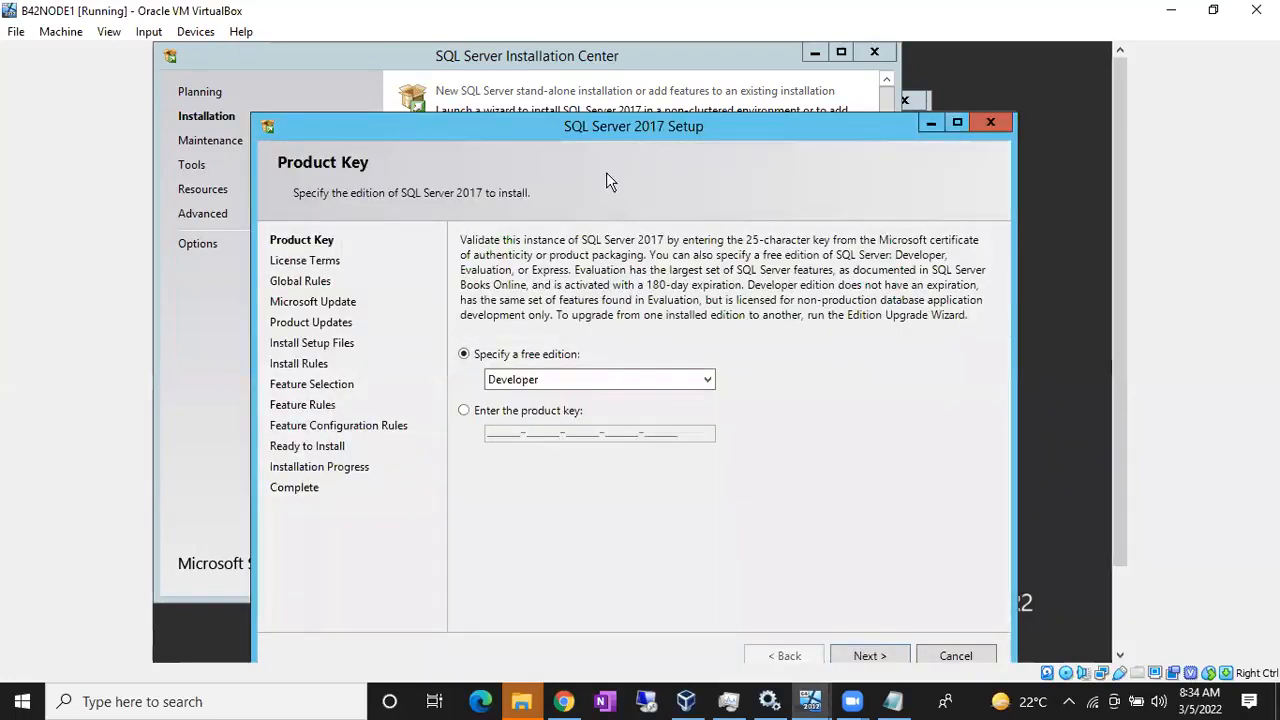
Step: Keep the Developer edition, accept the license terms, and continue to Microsoft Update
drag(1113, 249, 1039, 400)
click(868, 567)
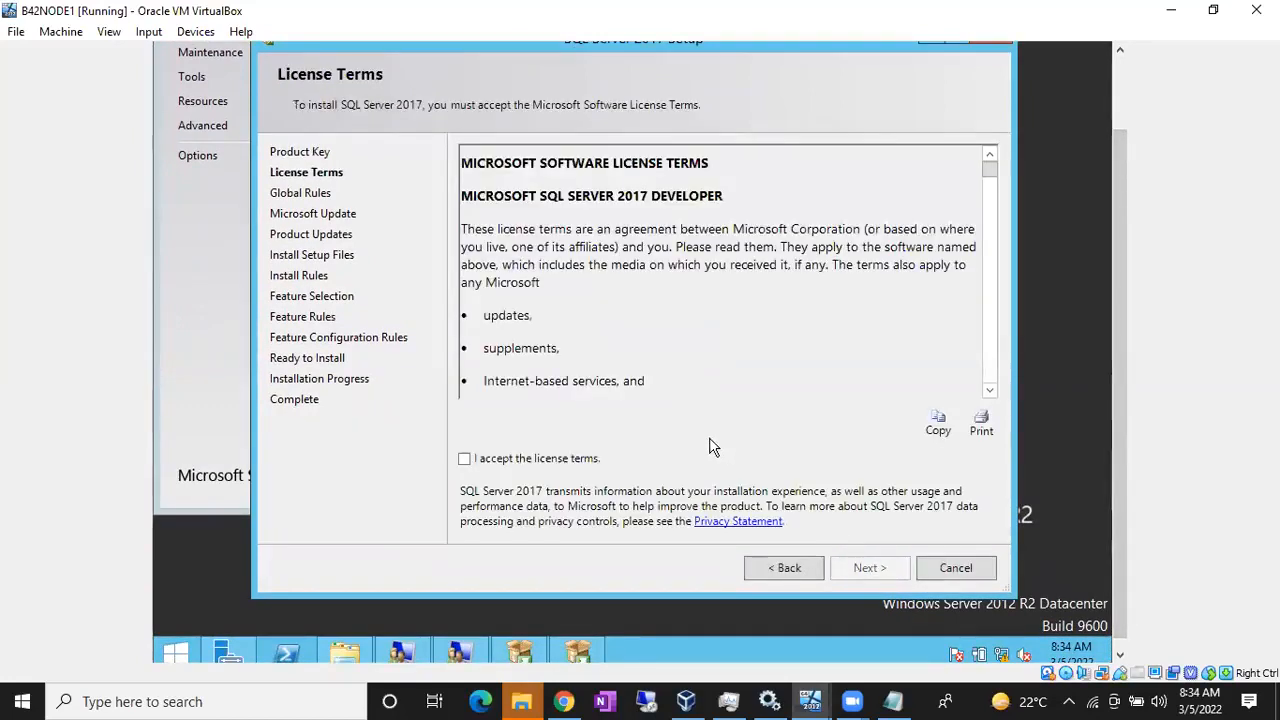
click(525, 460)
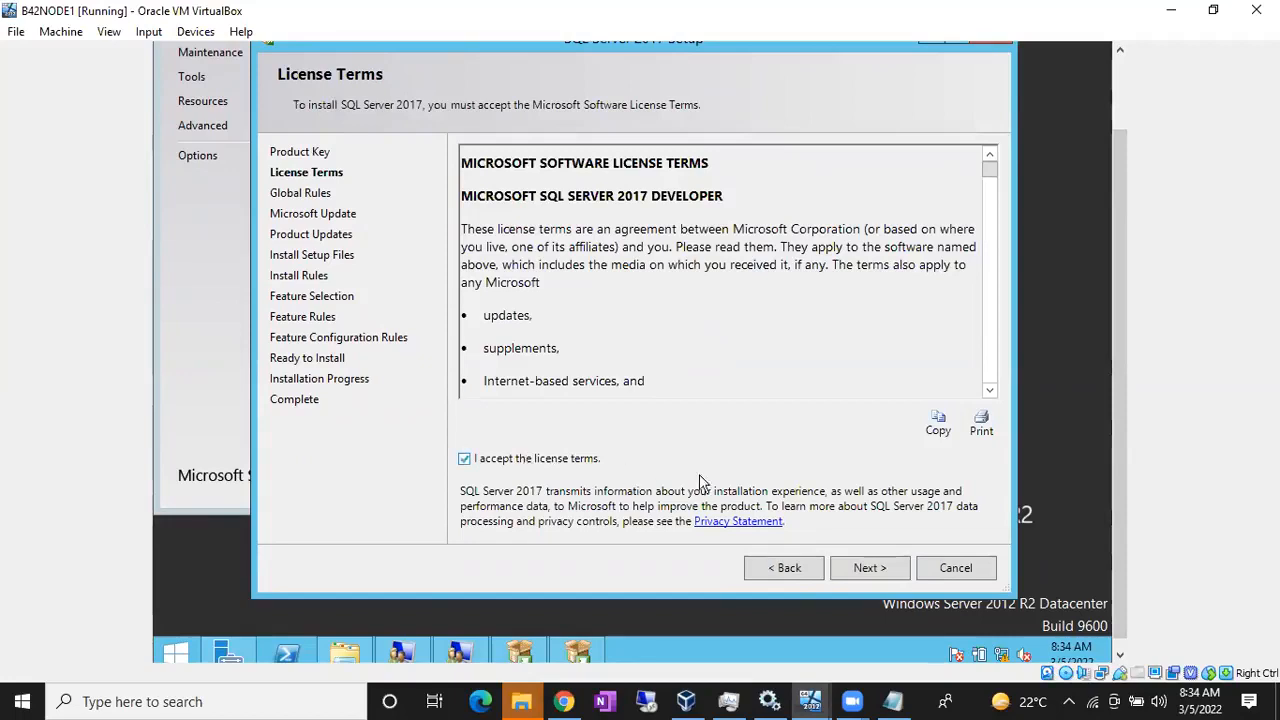
click(865, 568)
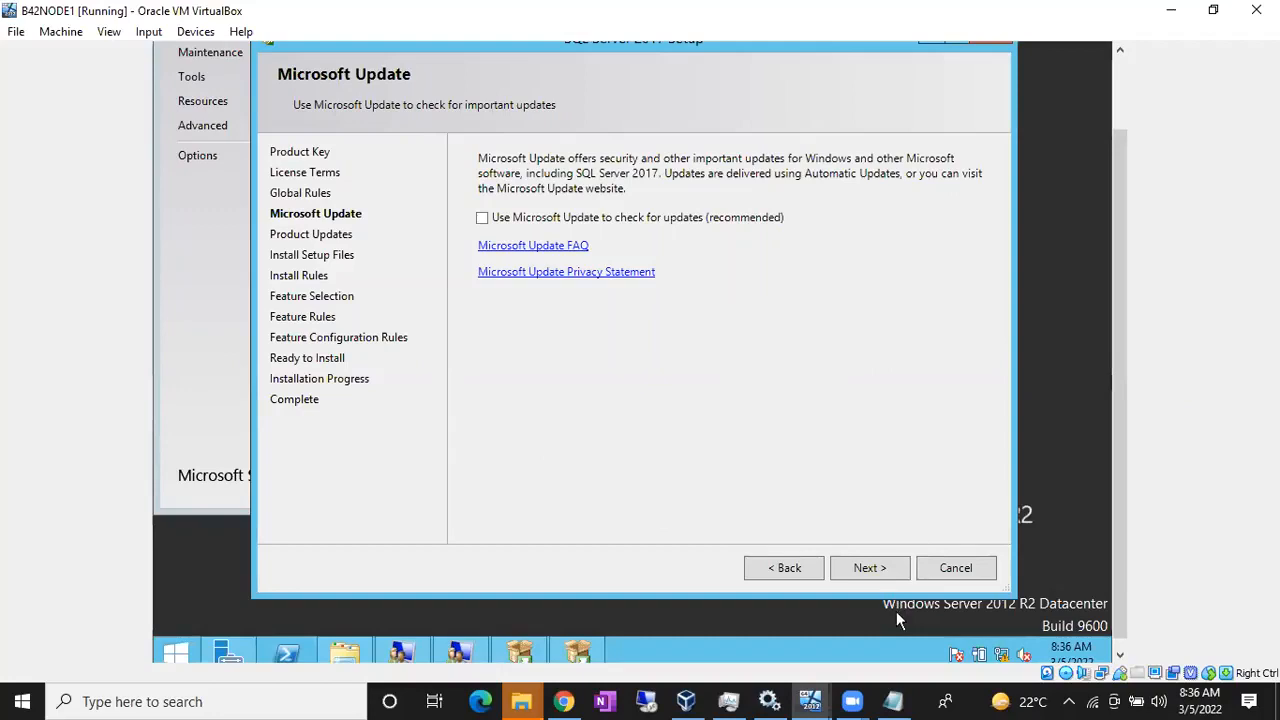
Step: Leave Use Microsoft Update unchecked and continue to the next setup step
mouse_move(851, 701)
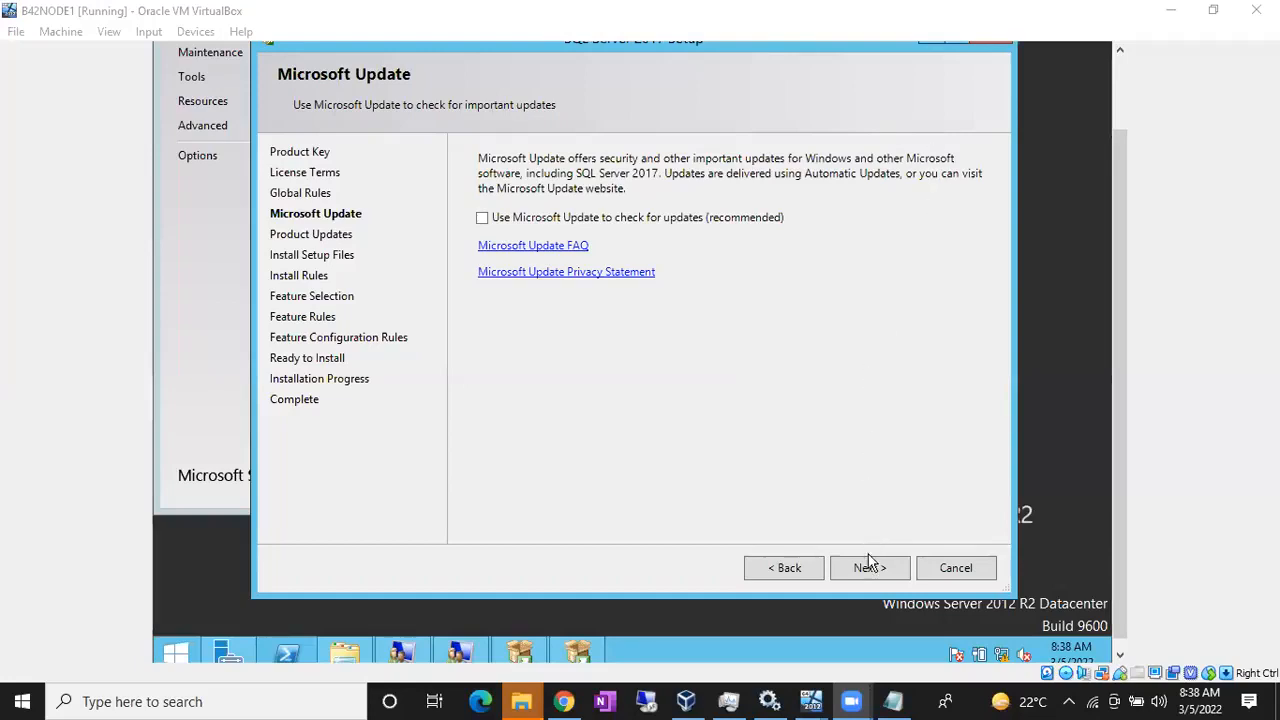
click(867, 568)
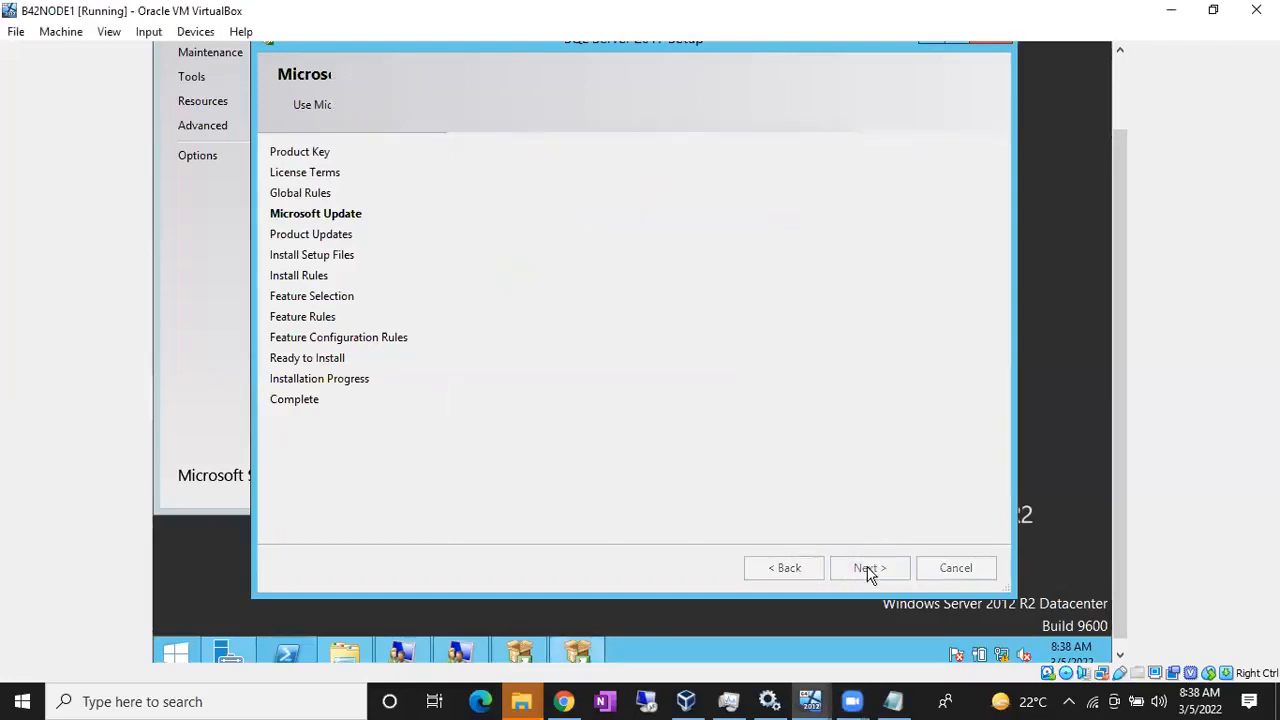
Step: Continue past the Product Updates step to reach Feature Selection
click(856, 568)
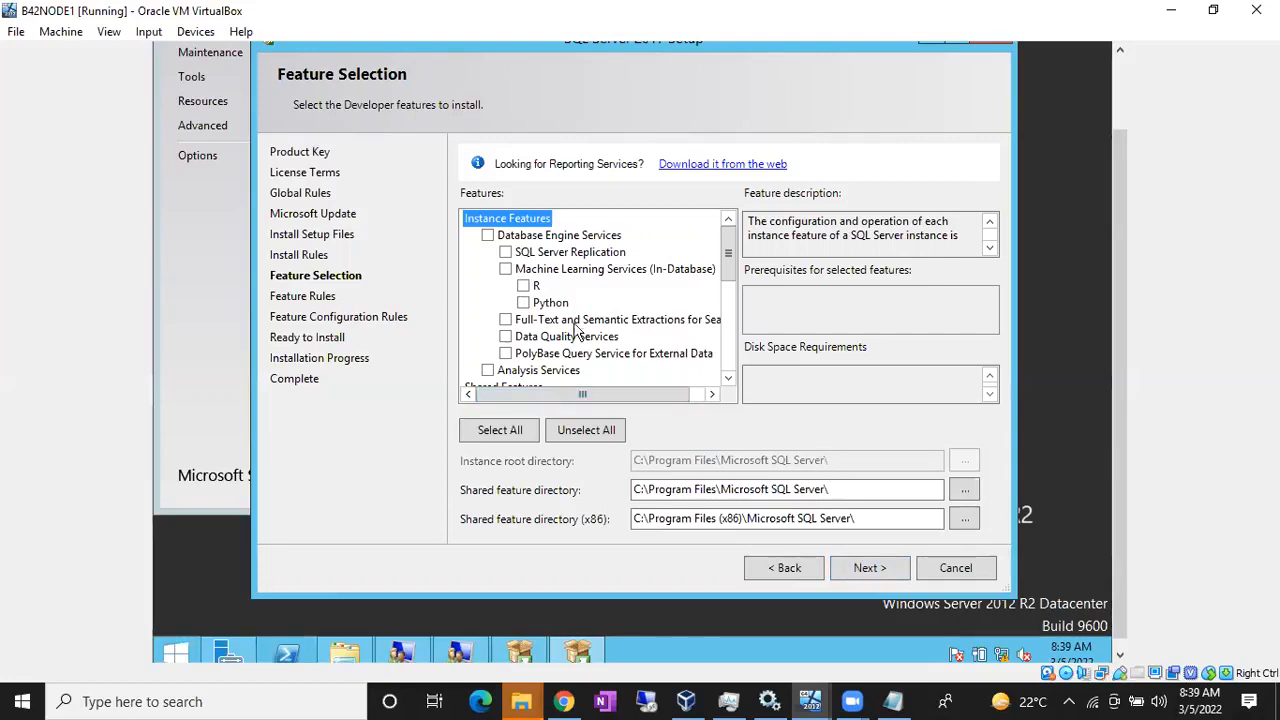
Step: Tick Database Engine Services, SQL Server Replication, and Full-Text and Semantic Extractions for Search
click(488, 236)
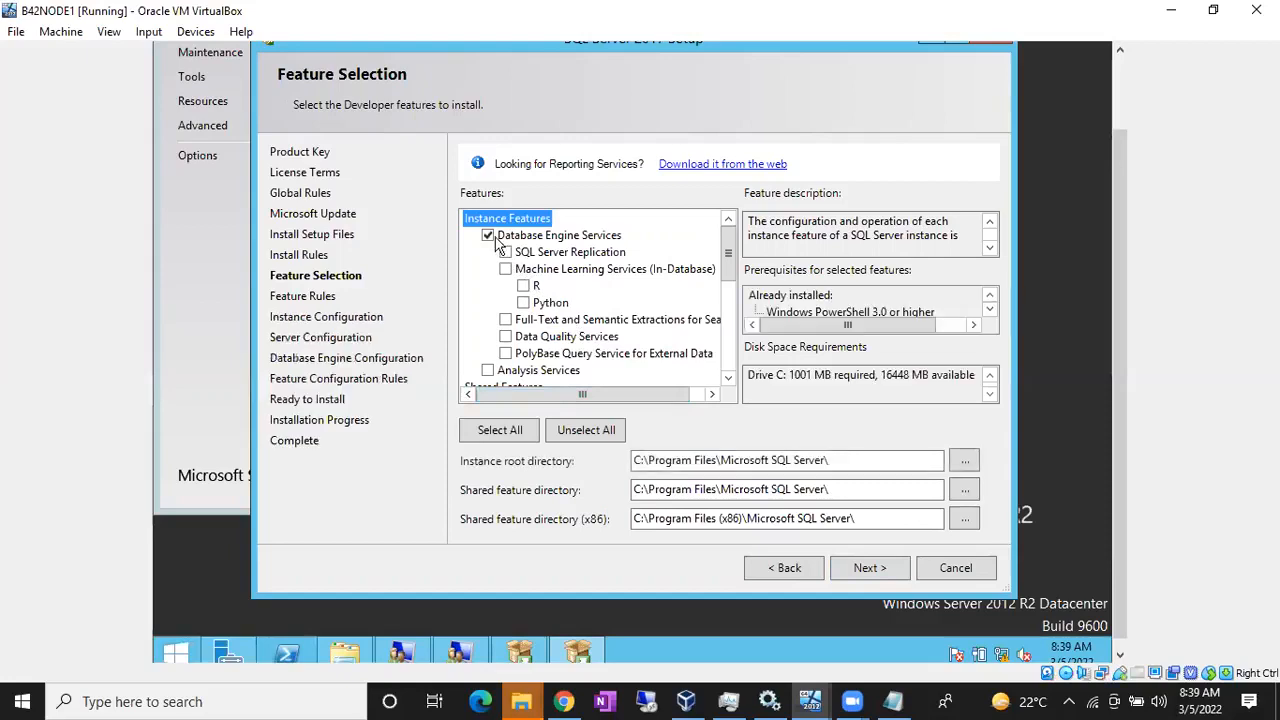
click(507, 253)
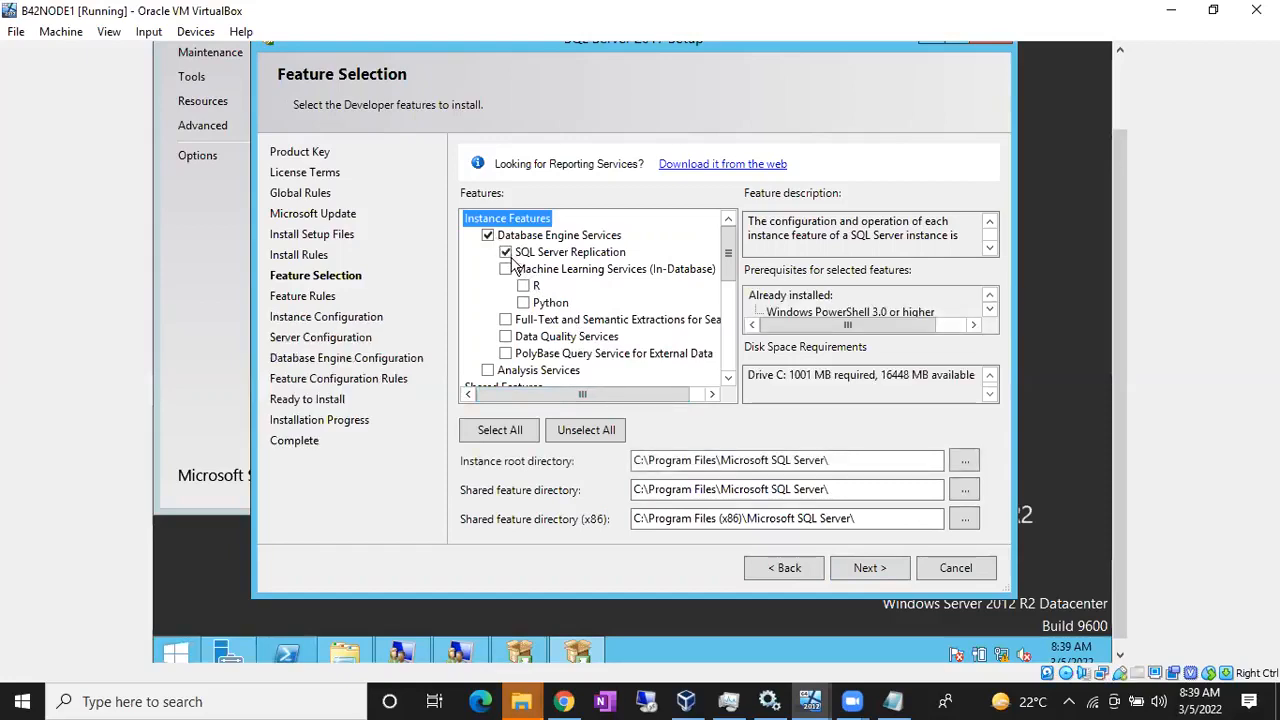
click(507, 320)
drag(728, 278, 728, 343)
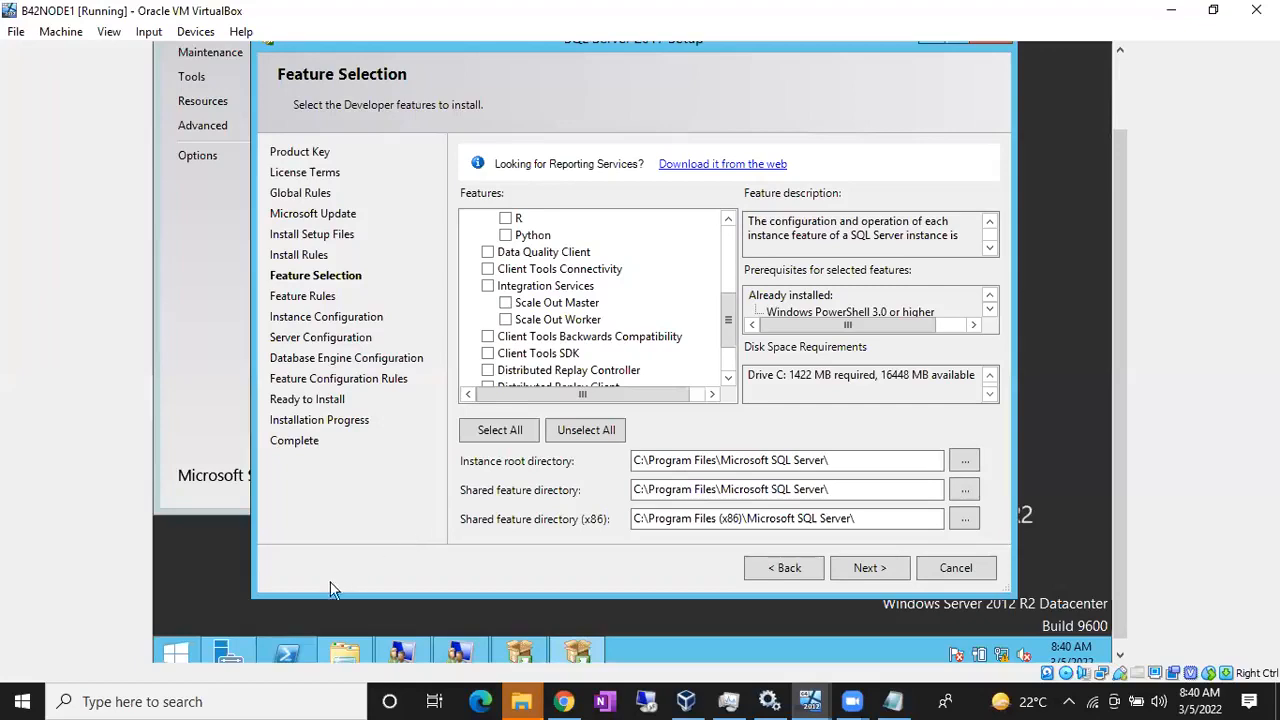
Step: In Server Manager, run Add Roles and Features for B42NODE1 up to the Features page
click(229, 654)
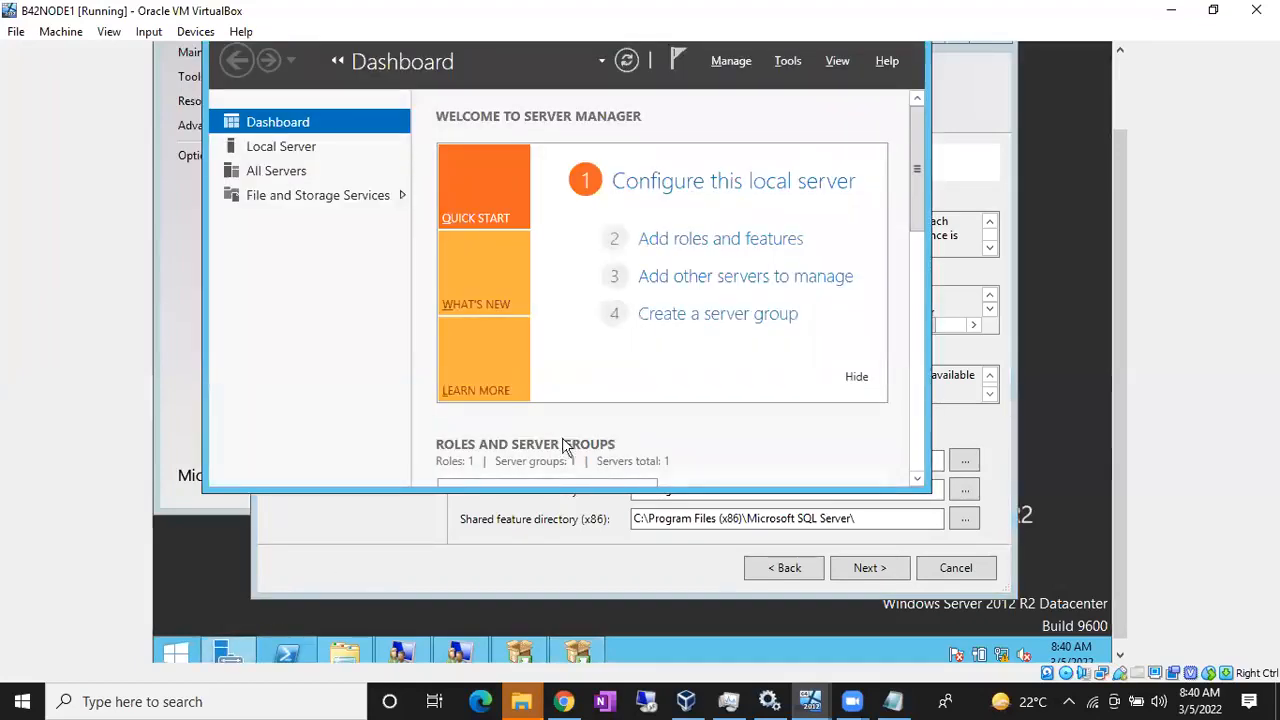
click(708, 238)
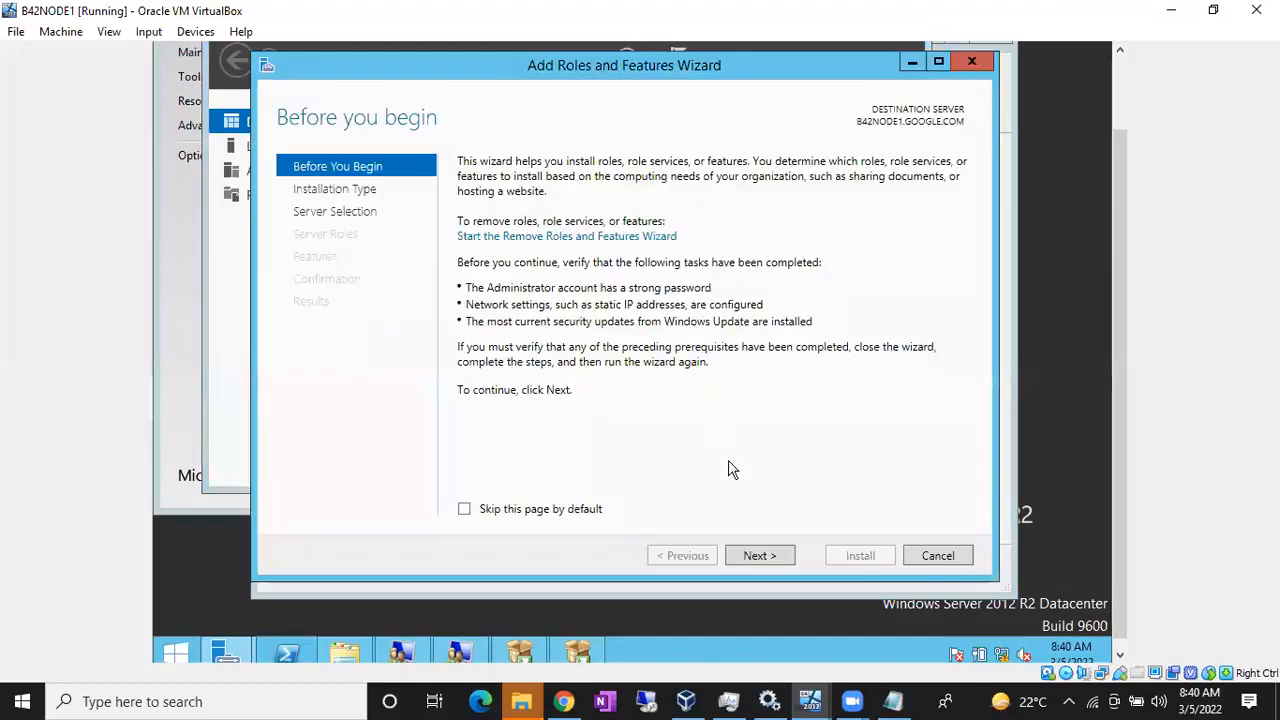
click(757, 557)
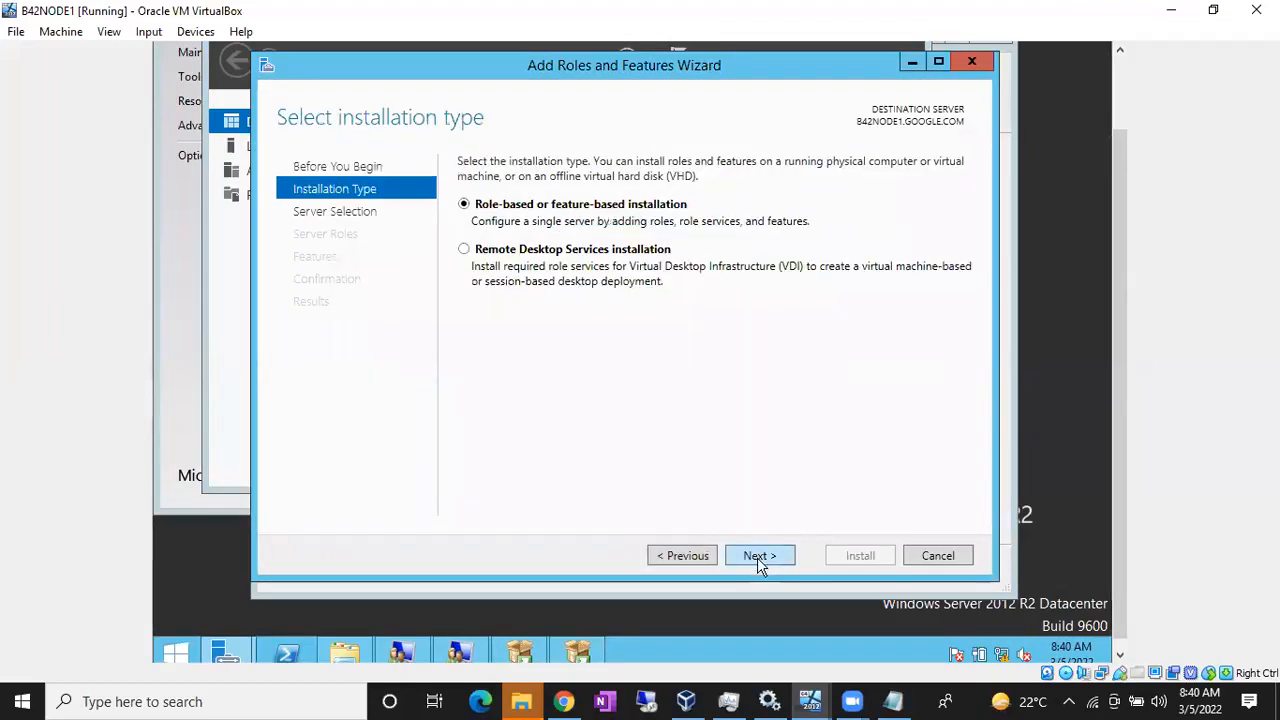
click(757, 557)
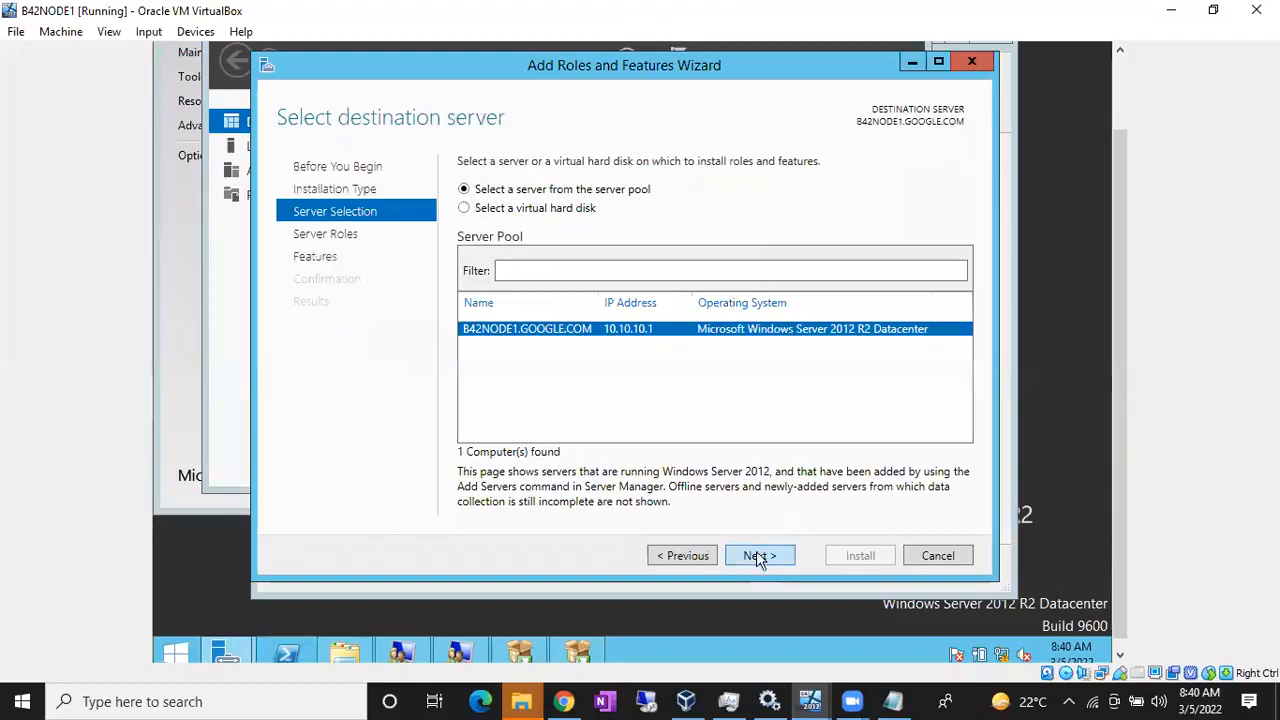
click(757, 557)
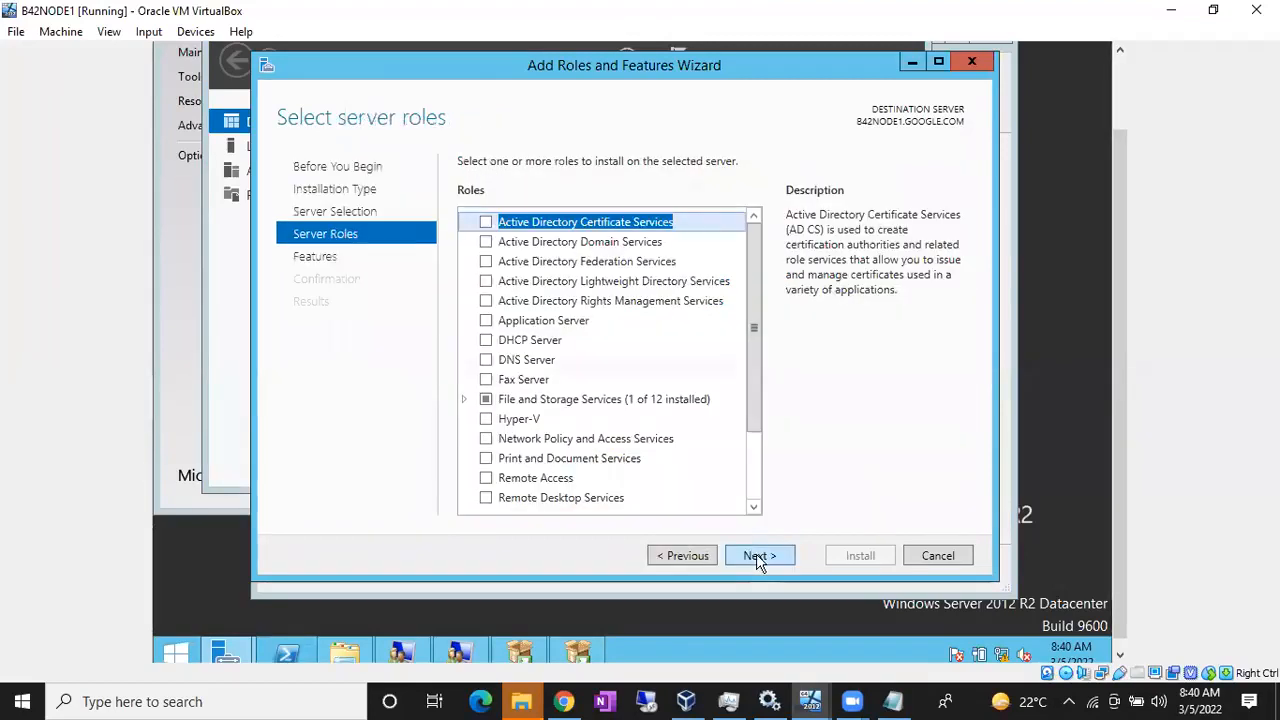
click(757, 557)
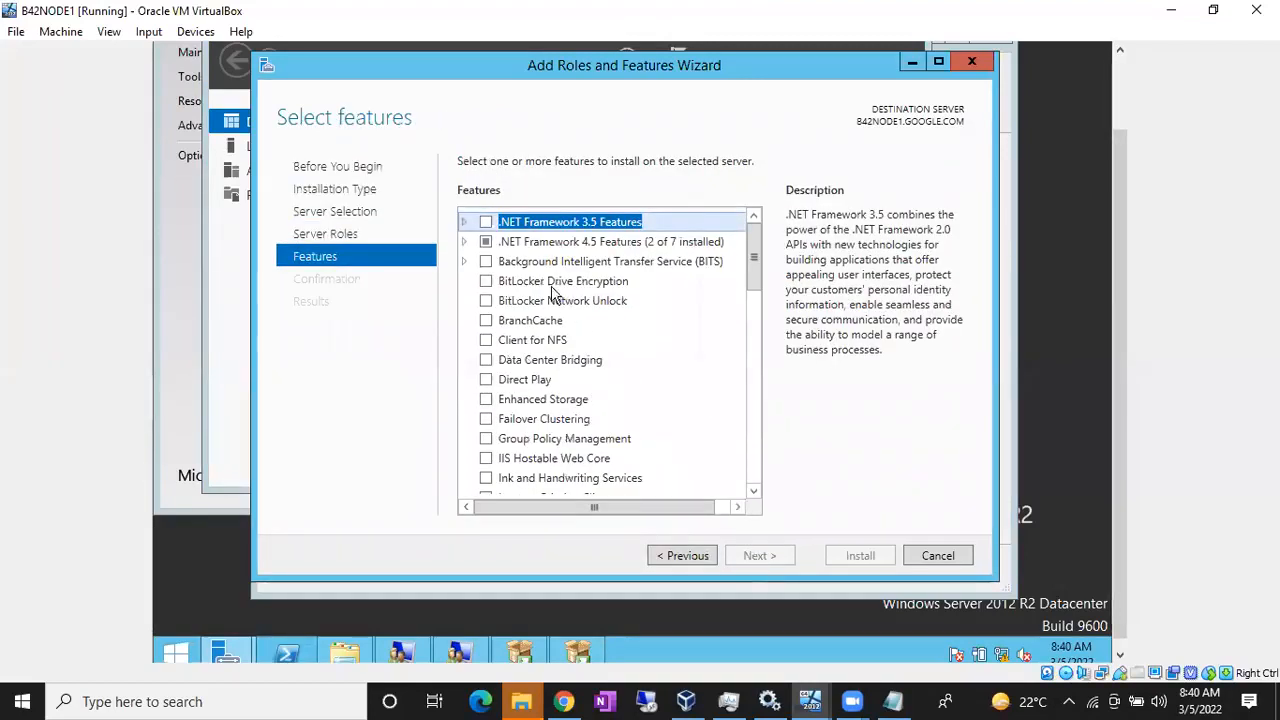
Step: Select .NET Framework 3.5 Features and start its installation
click(486, 222)
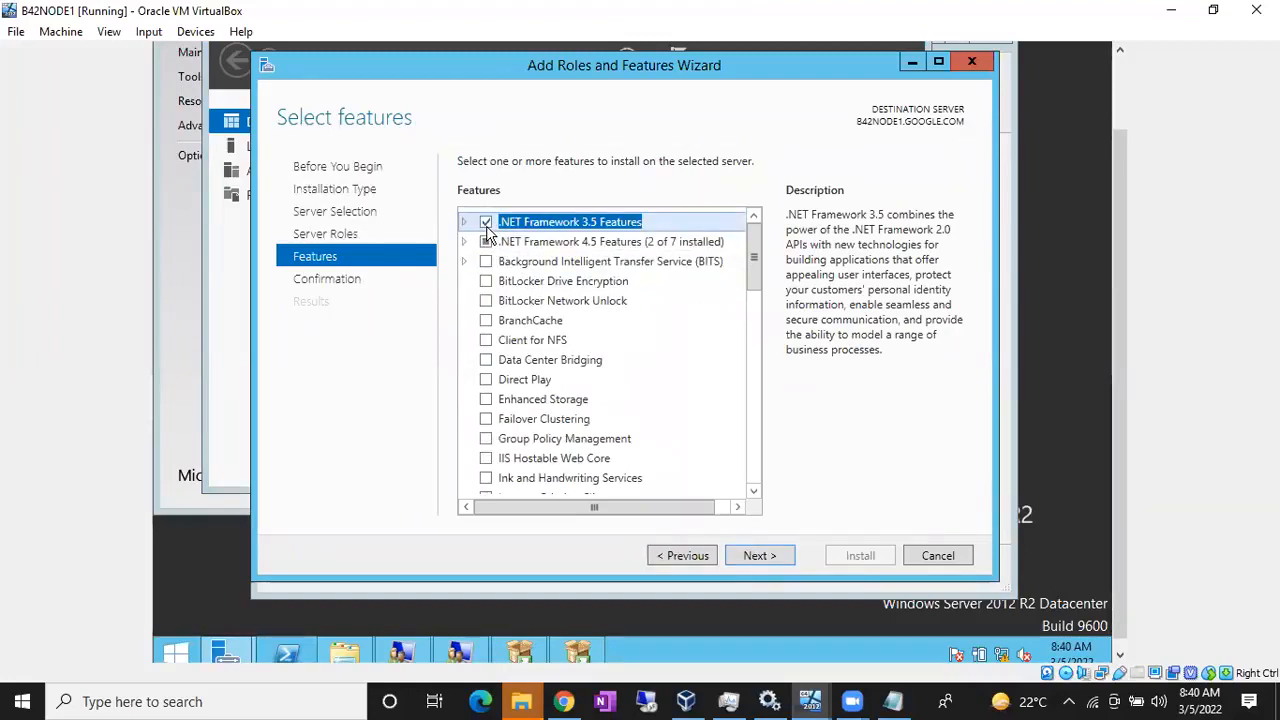
click(759, 557)
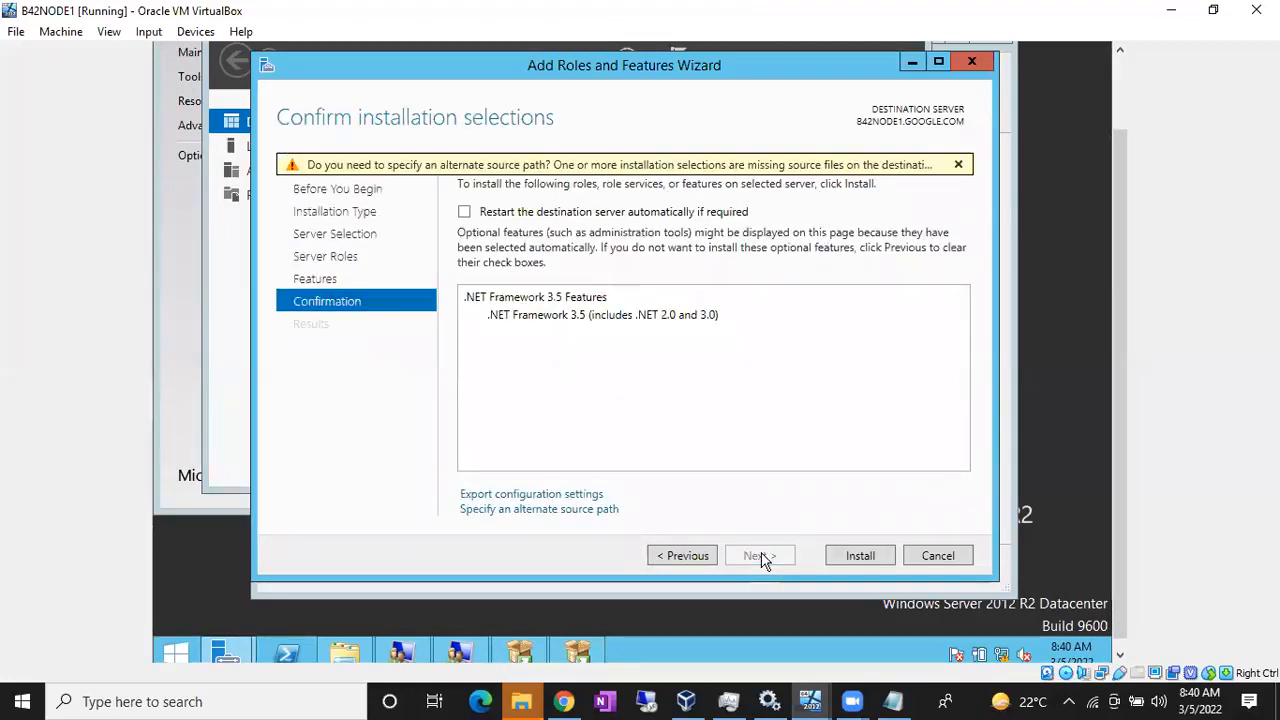
click(865, 558)
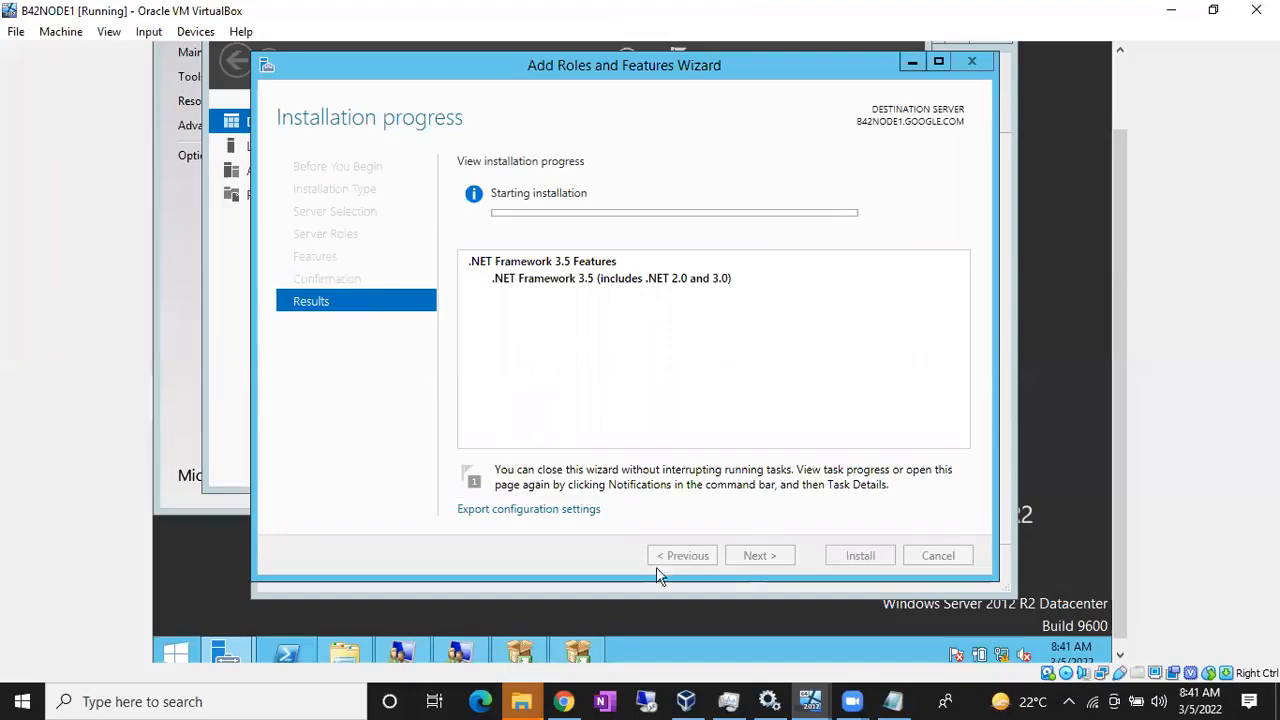
click(812, 700)
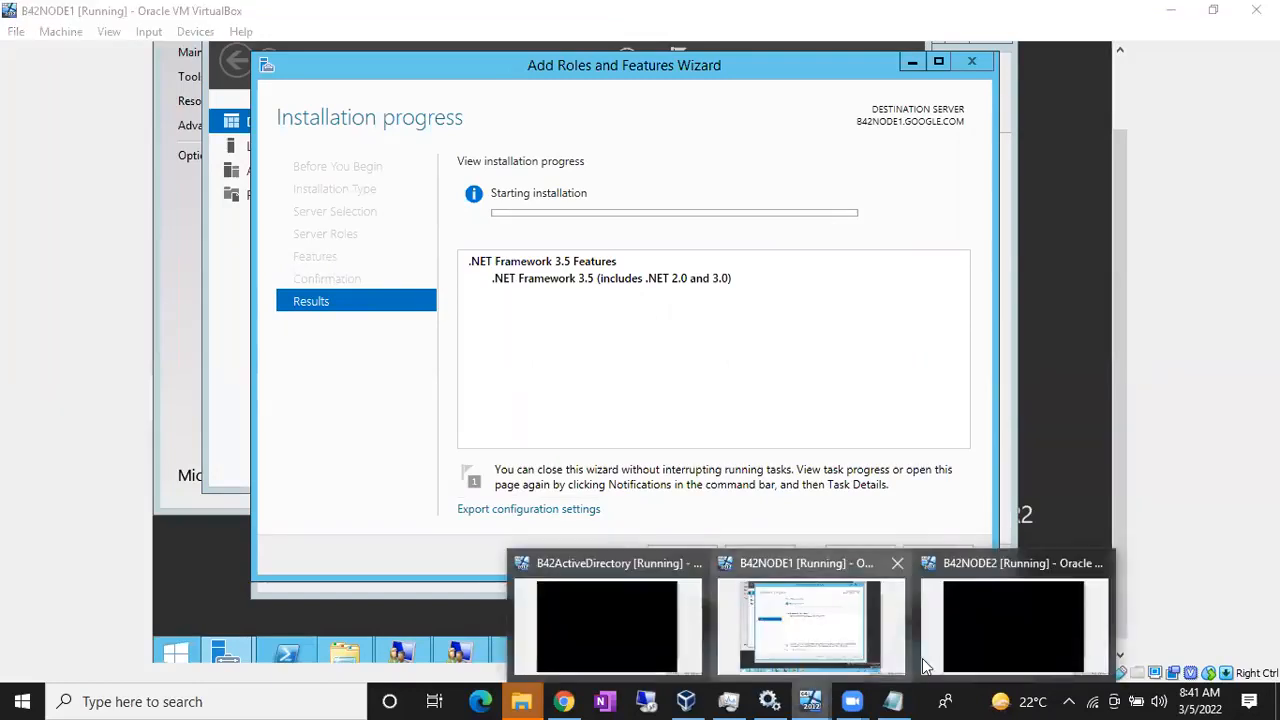
Step: Switch to B42NODE2 and unlock it with the Administrator password
click(1014, 618)
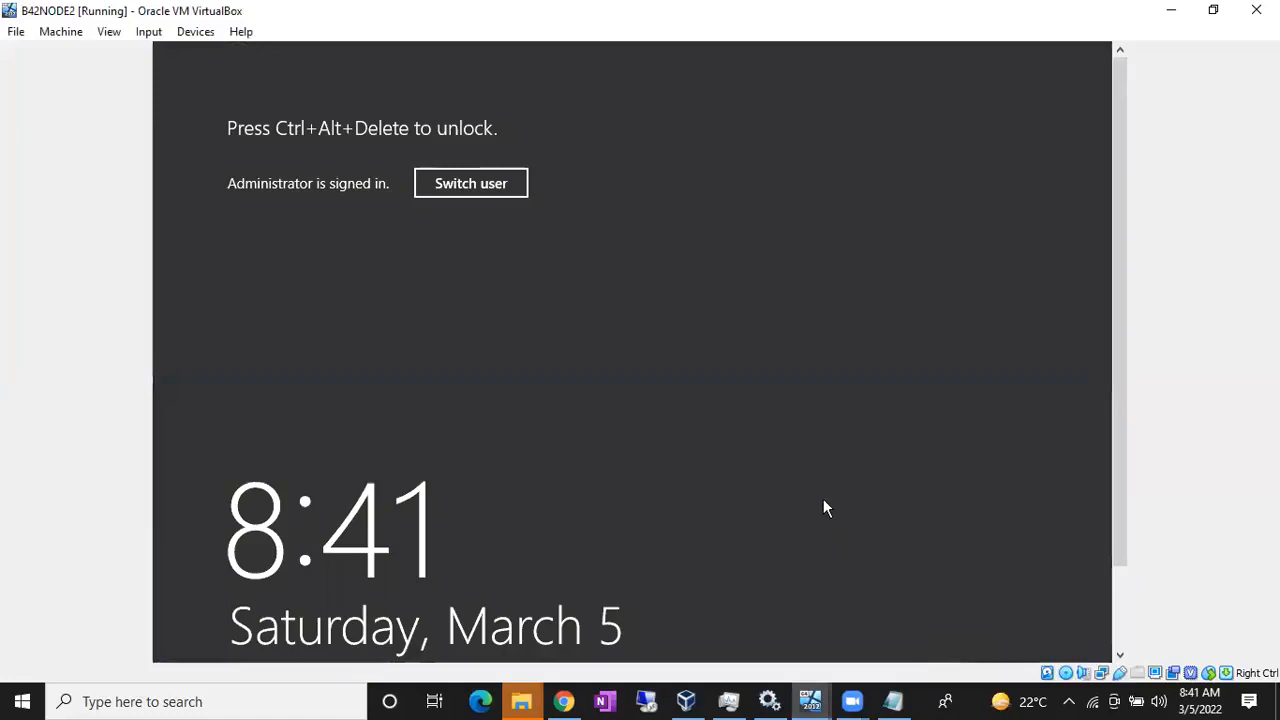
key(ctrl+alt+Delete)
text(***********)
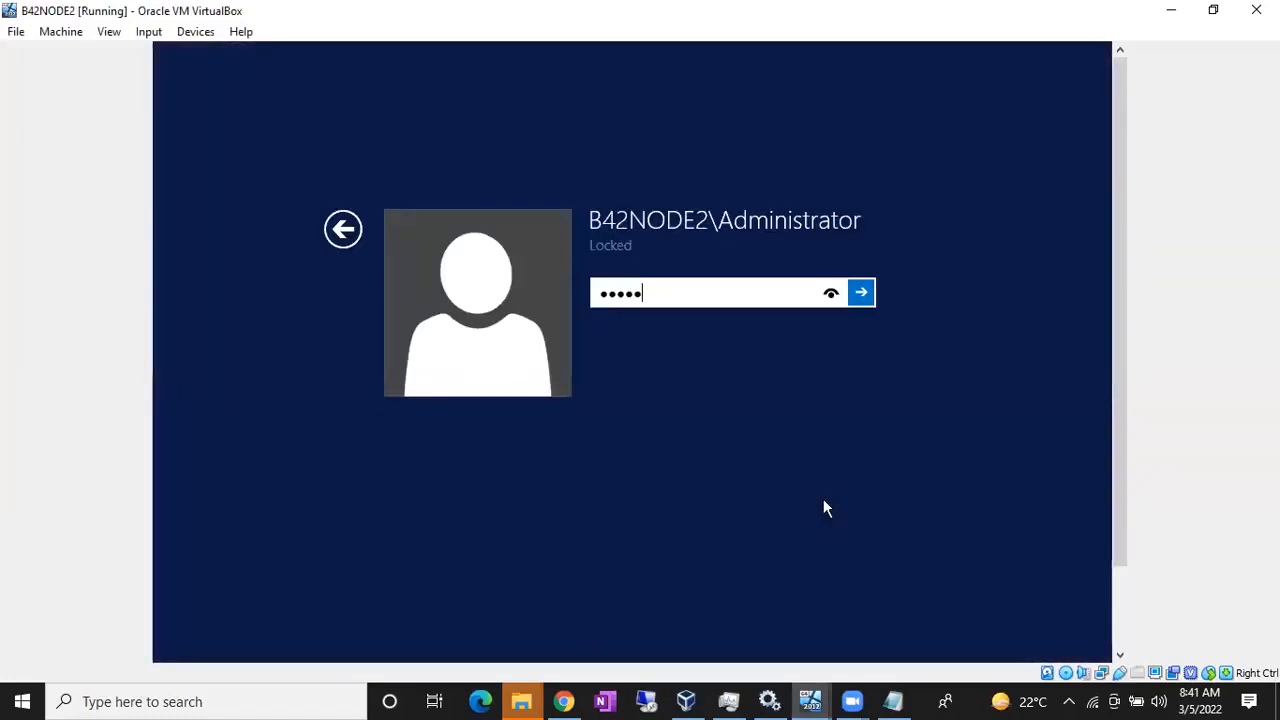
key(Return)
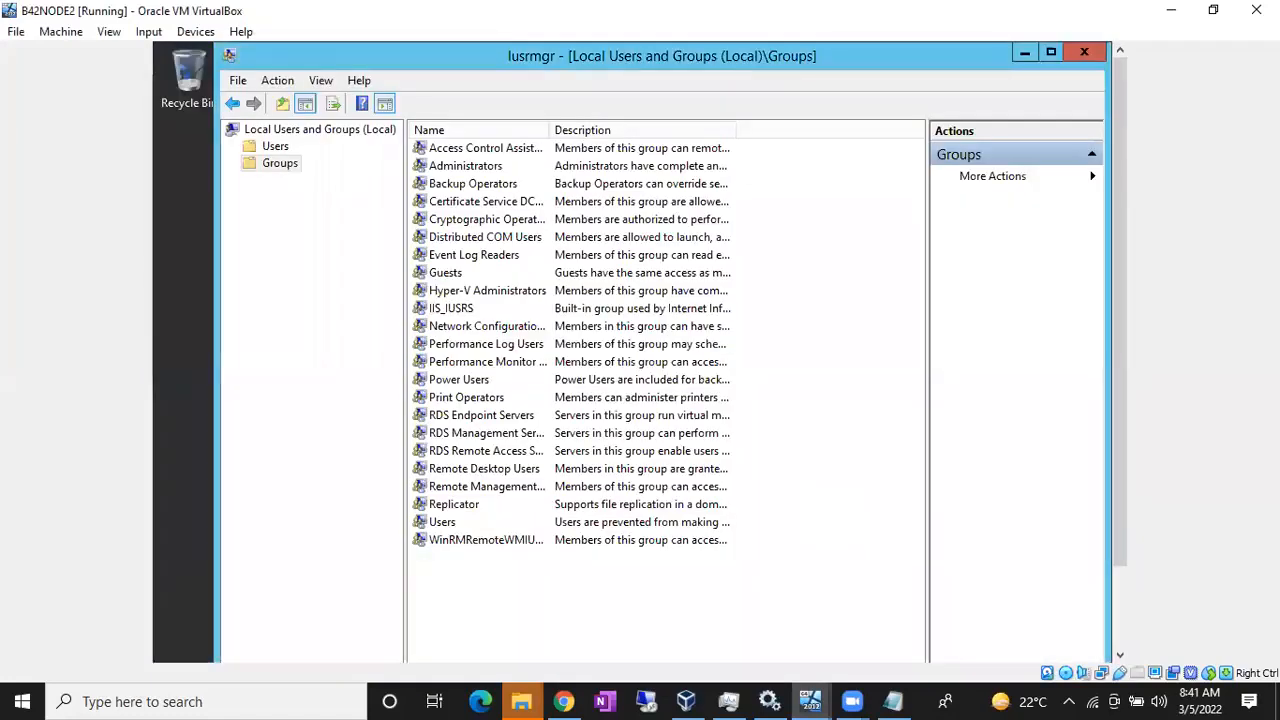
Step: Open Server Manager on B42NODE2
key(super)
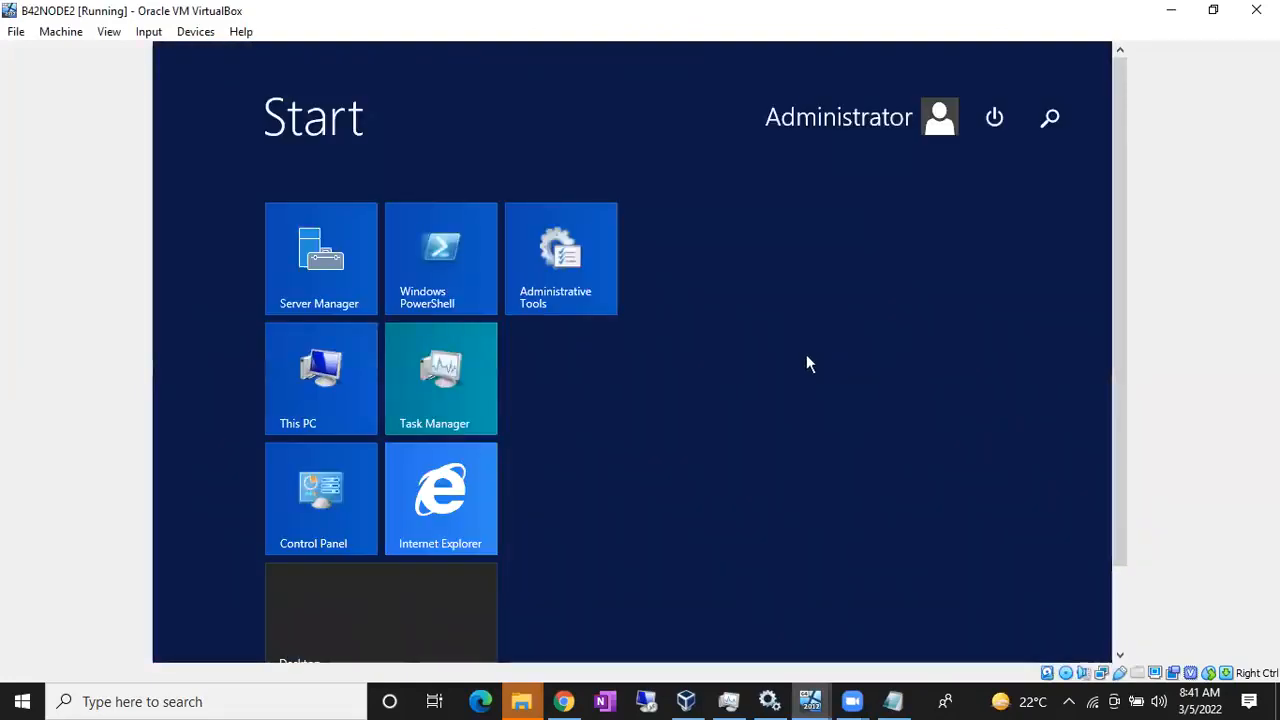
key(super)
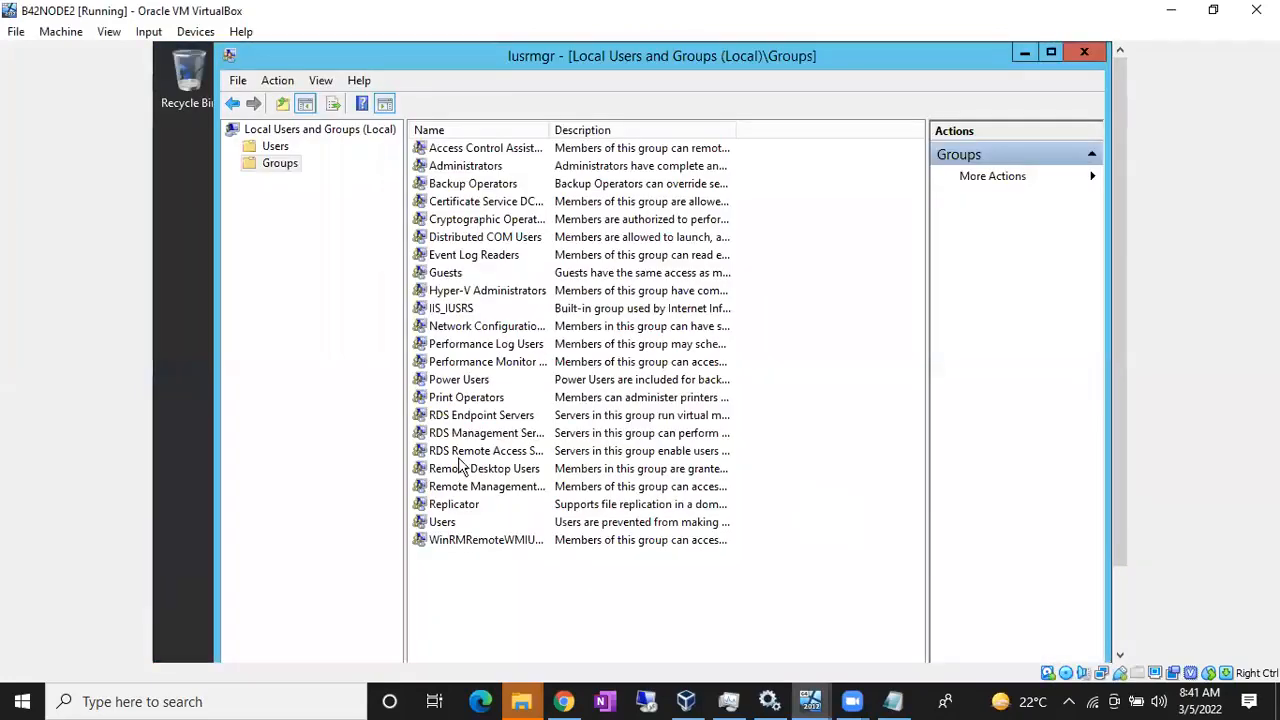
scroll(1115, 337, down, 2)
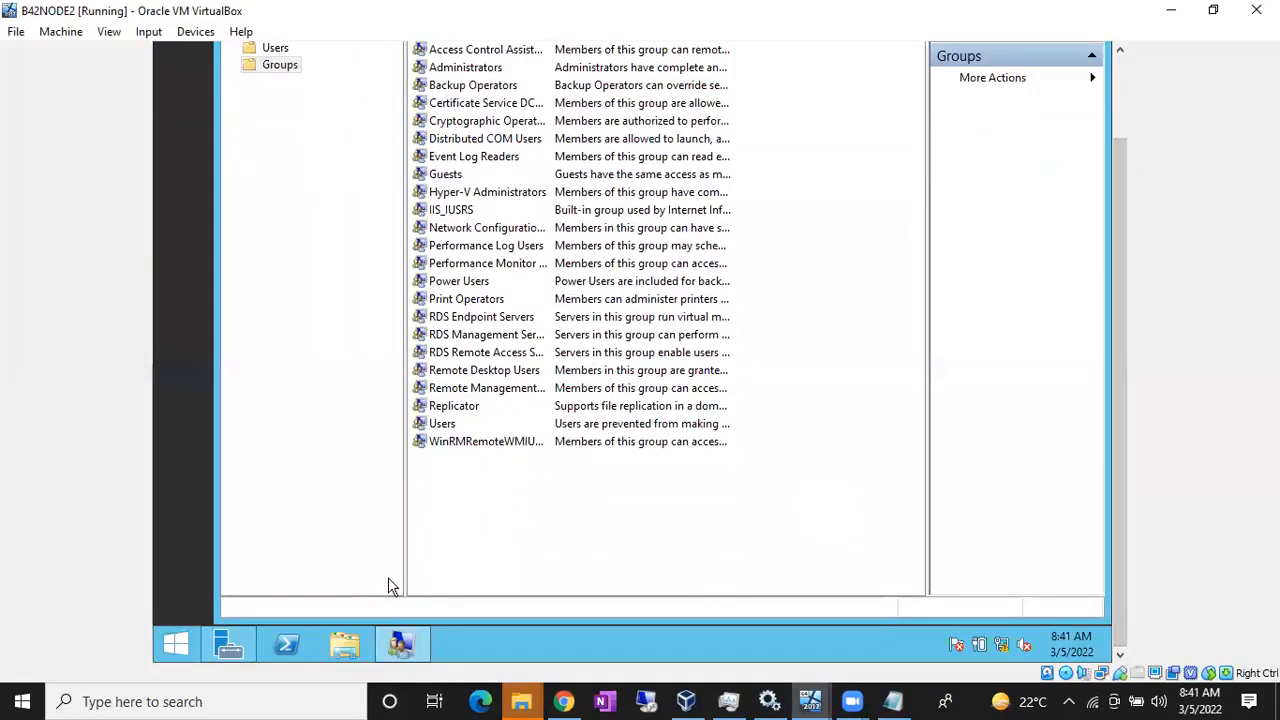
click(232, 646)
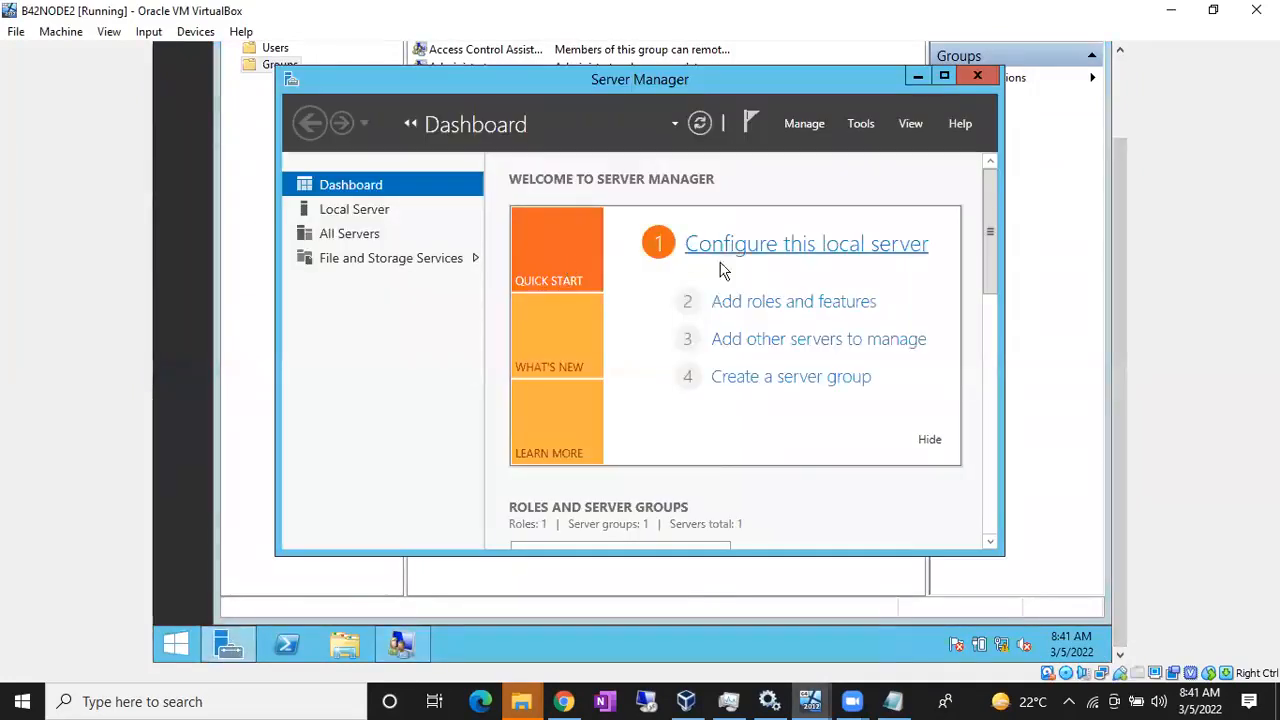
Step: Run Add Roles and Features to the confirmation page with .NET Framework 3.5 Features selected
click(768, 301)
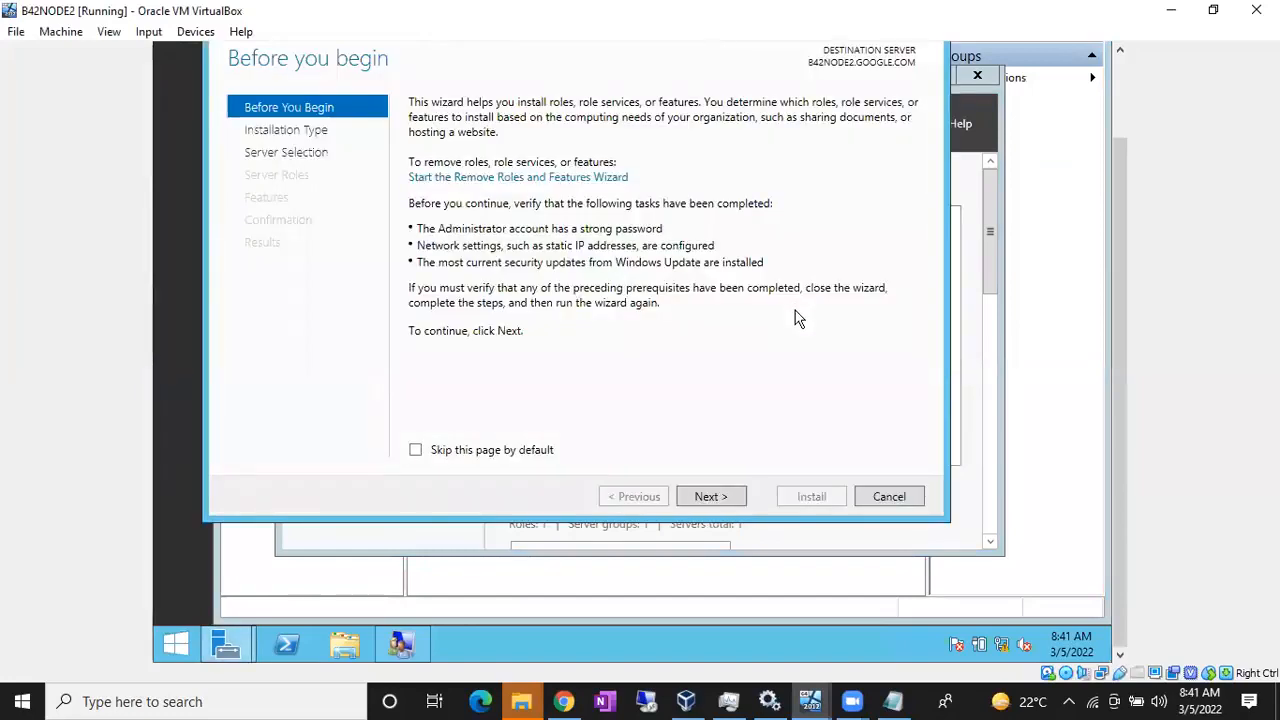
click(712, 497)
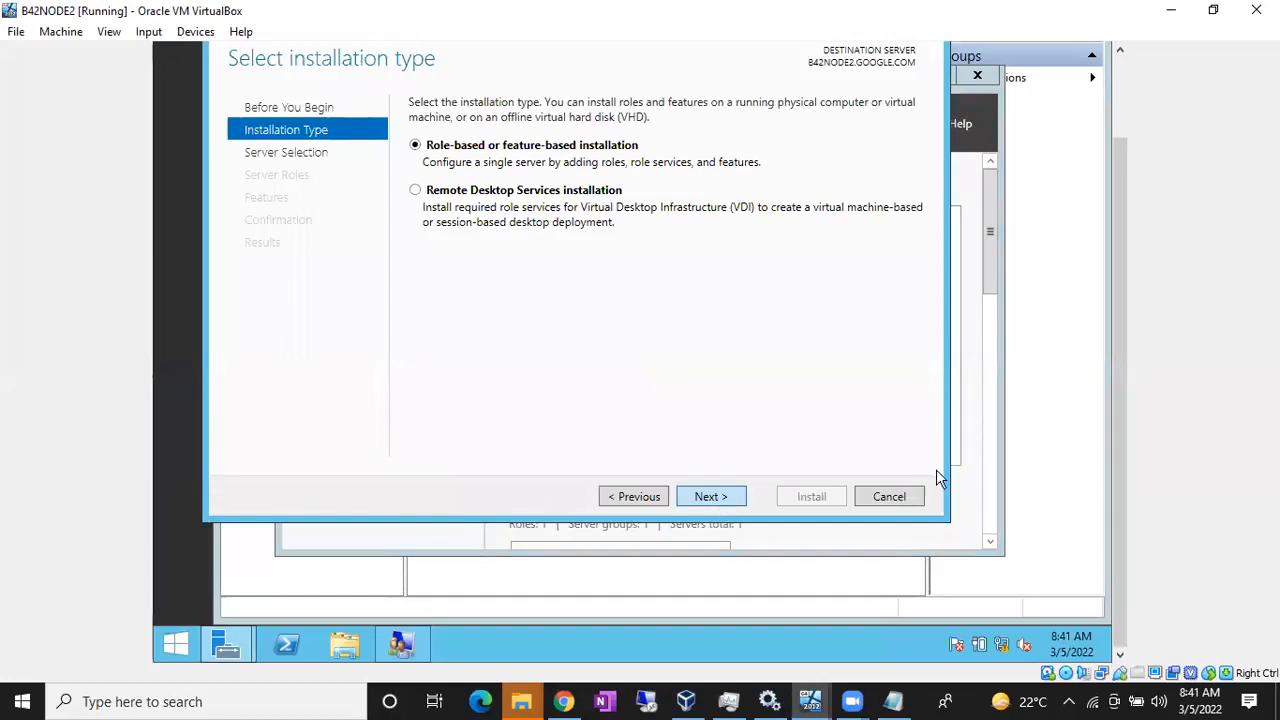
scroll(1119, 463, up, 2)
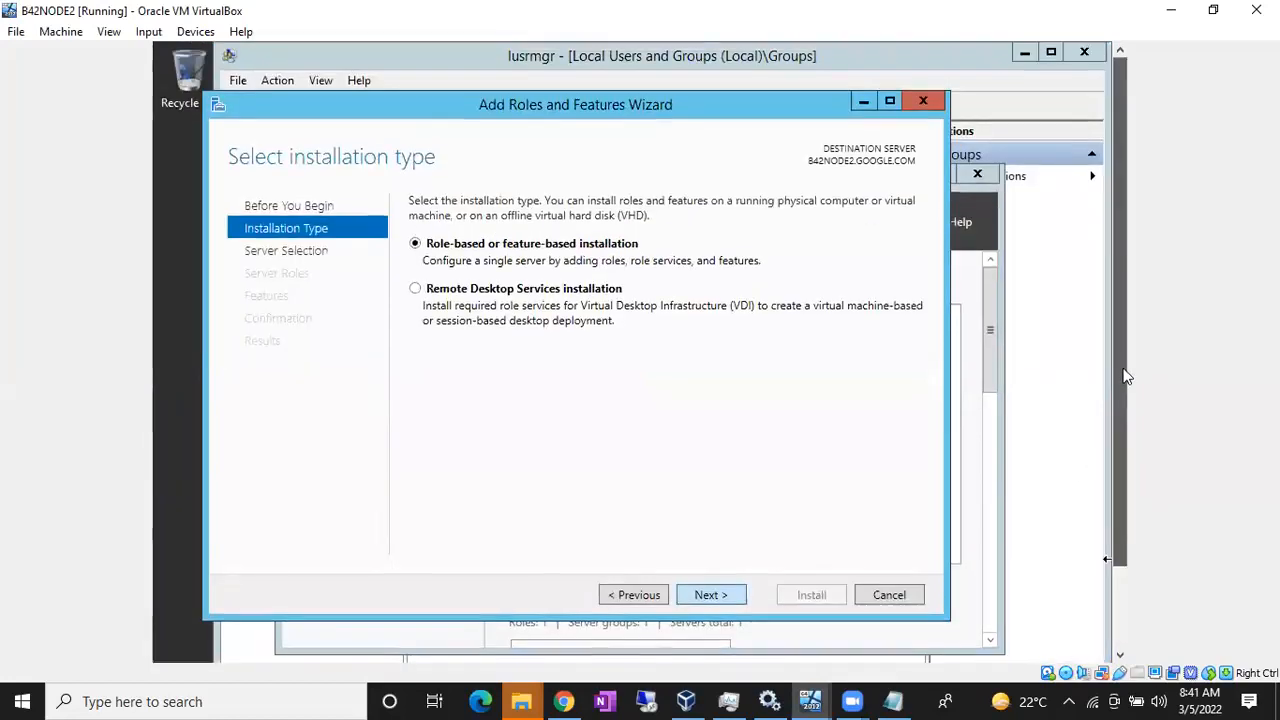
click(713, 595)
click(711, 595)
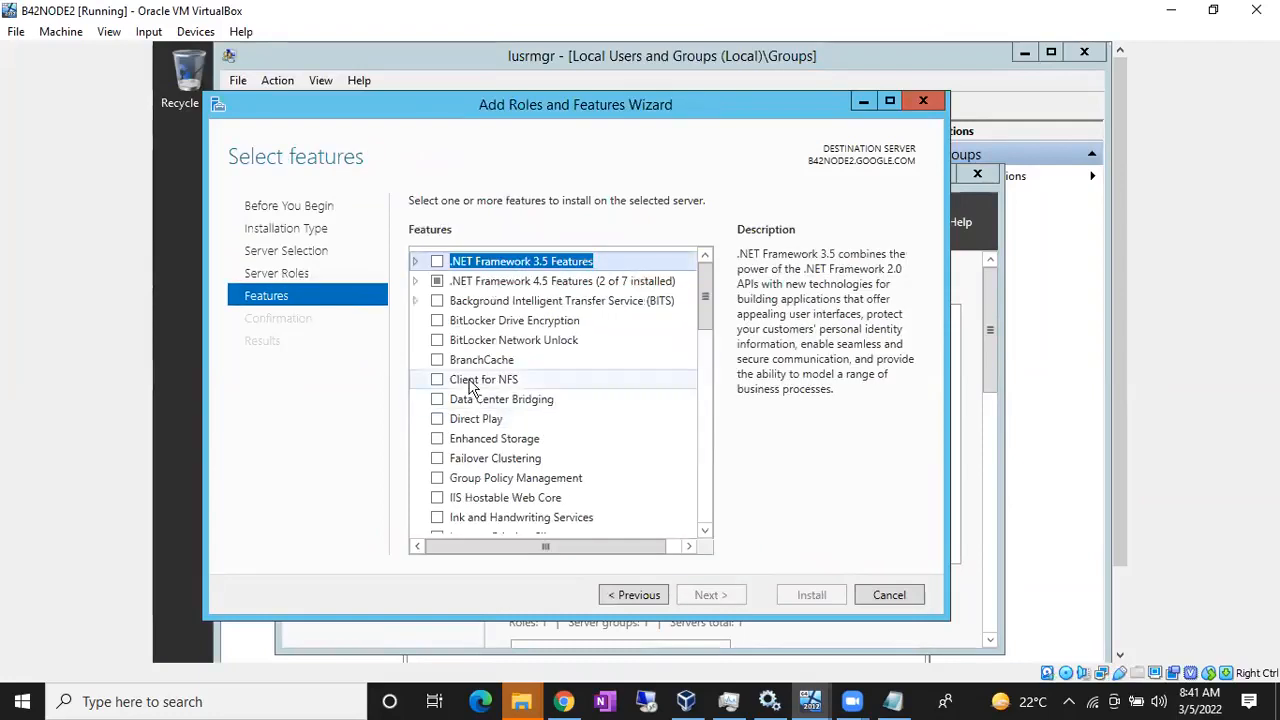
click(438, 262)
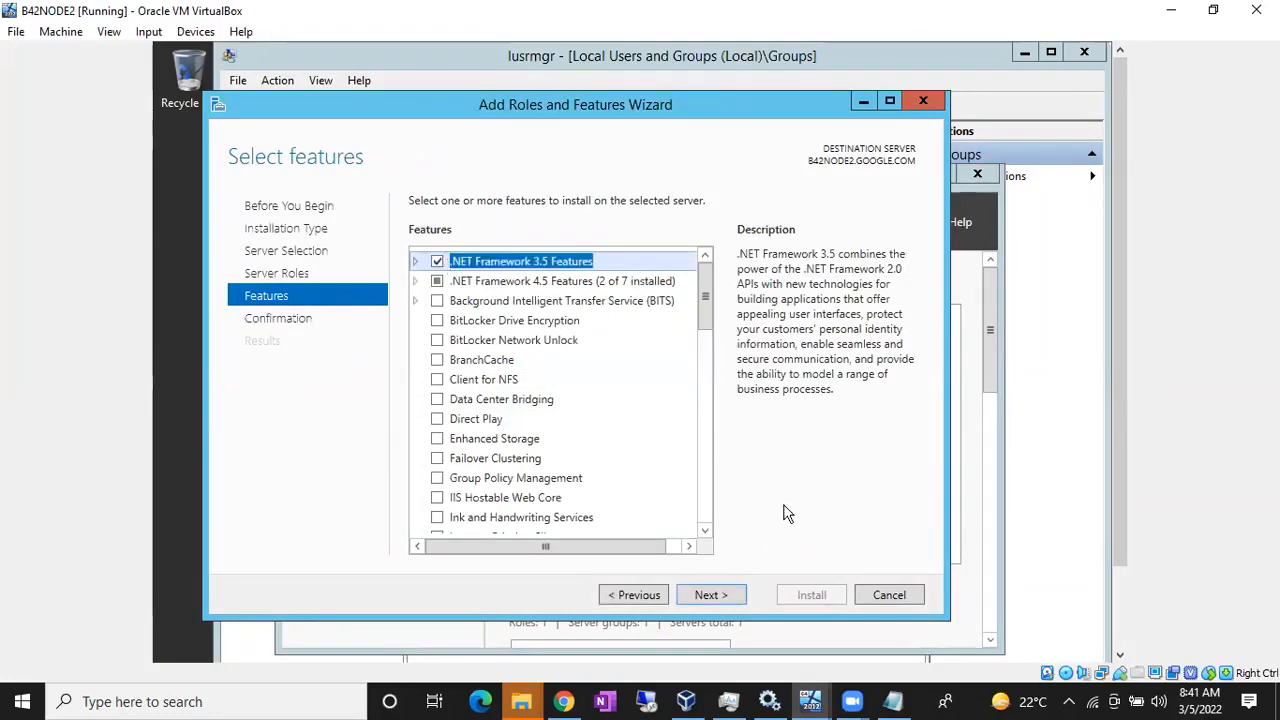
click(708, 597)
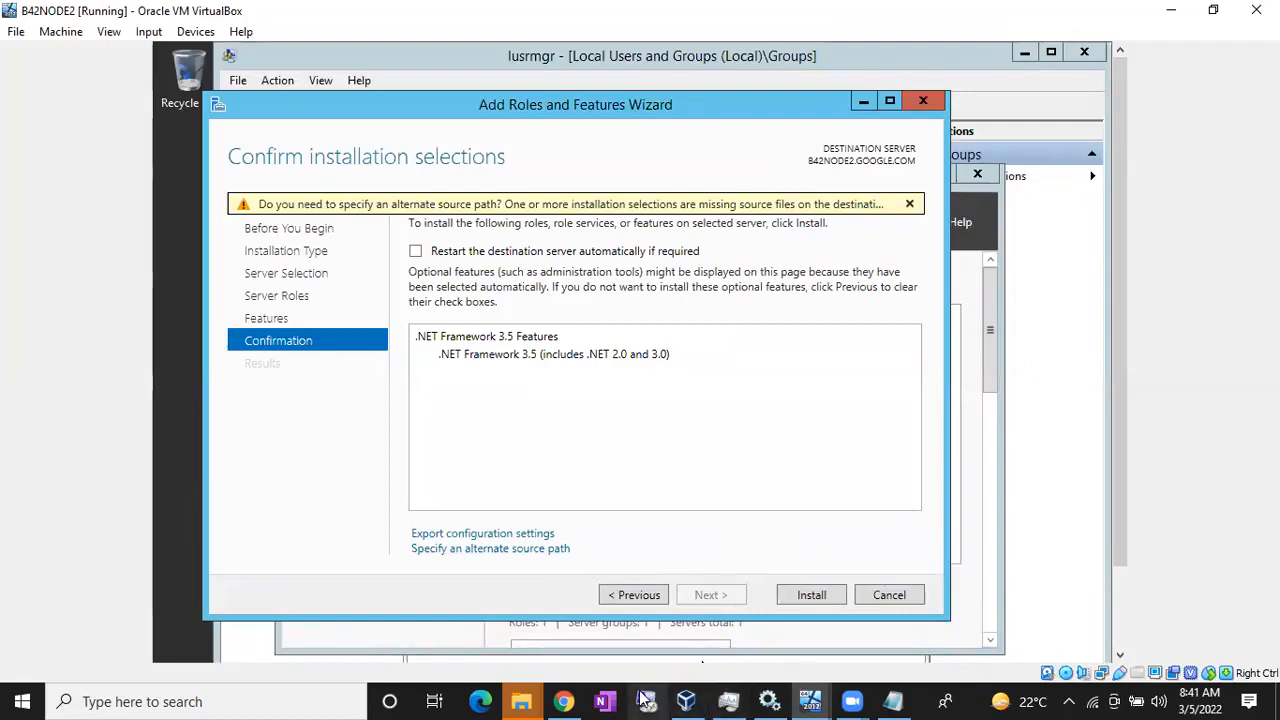
Step: Check in B42NODE2's Settings > Storage that its optical drive holds Win2012_R2_x64.iso
click(686, 701)
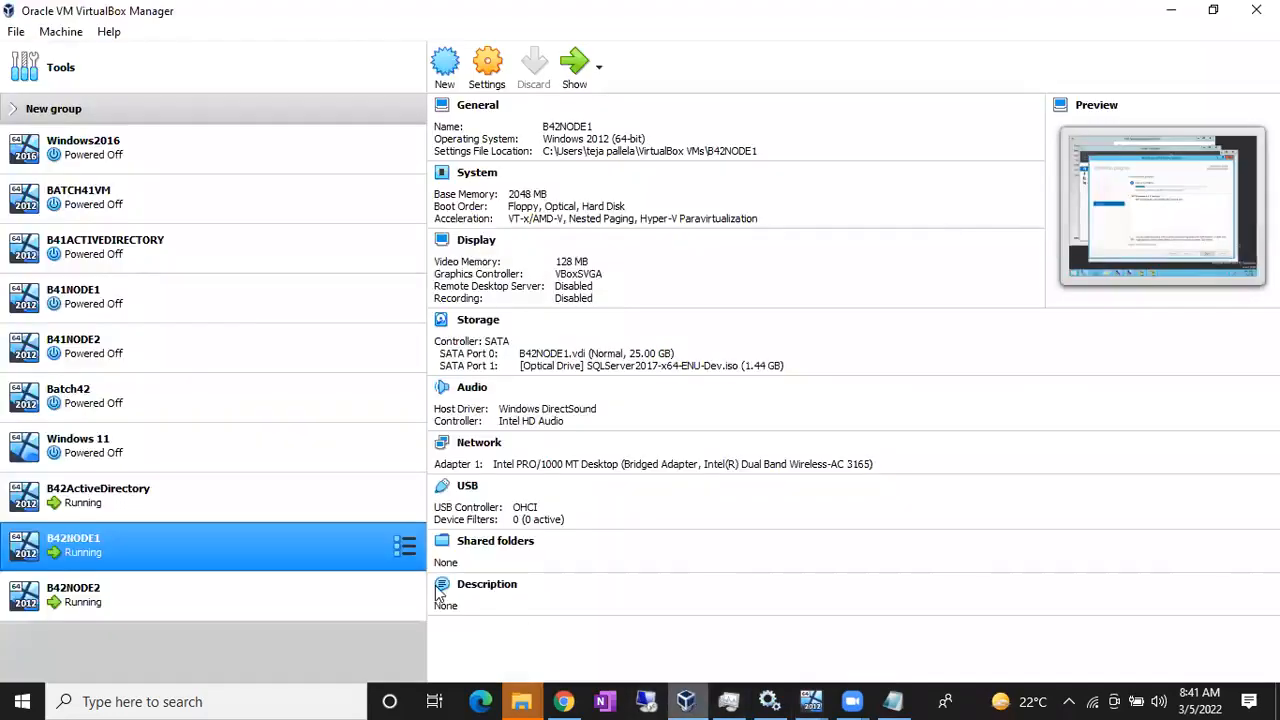
click(225, 593)
click(487, 65)
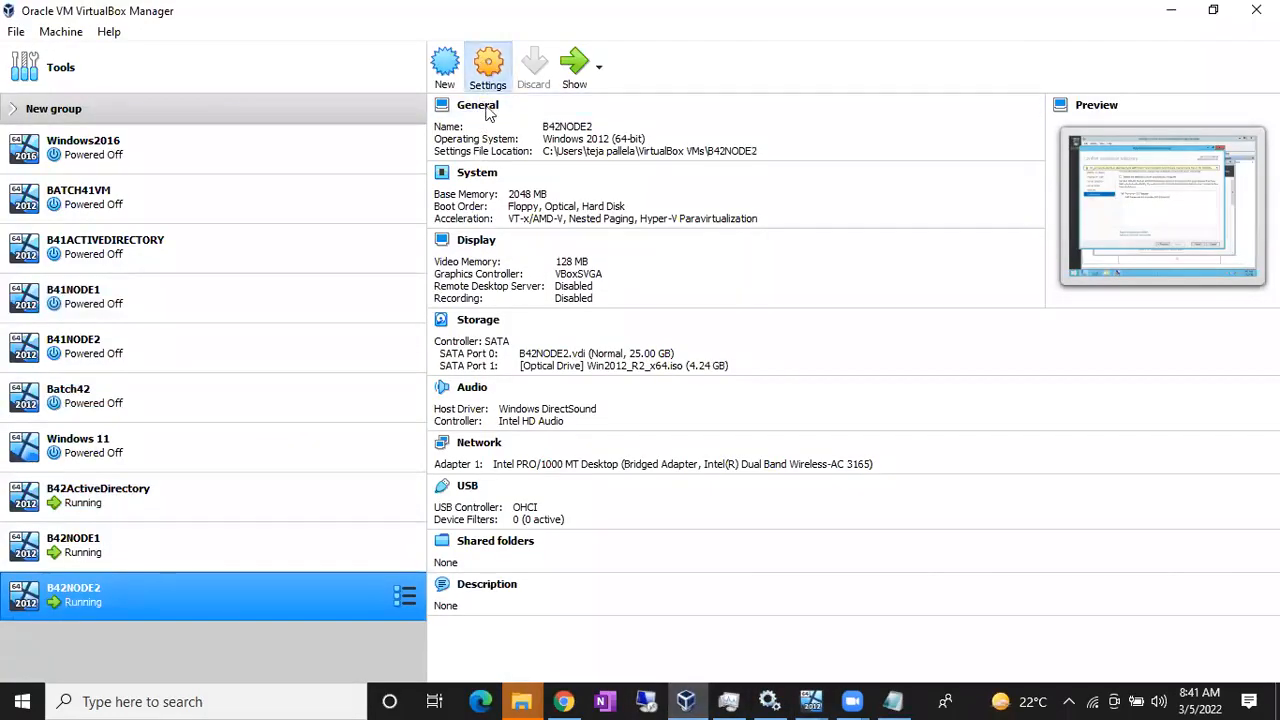
click(393, 253)
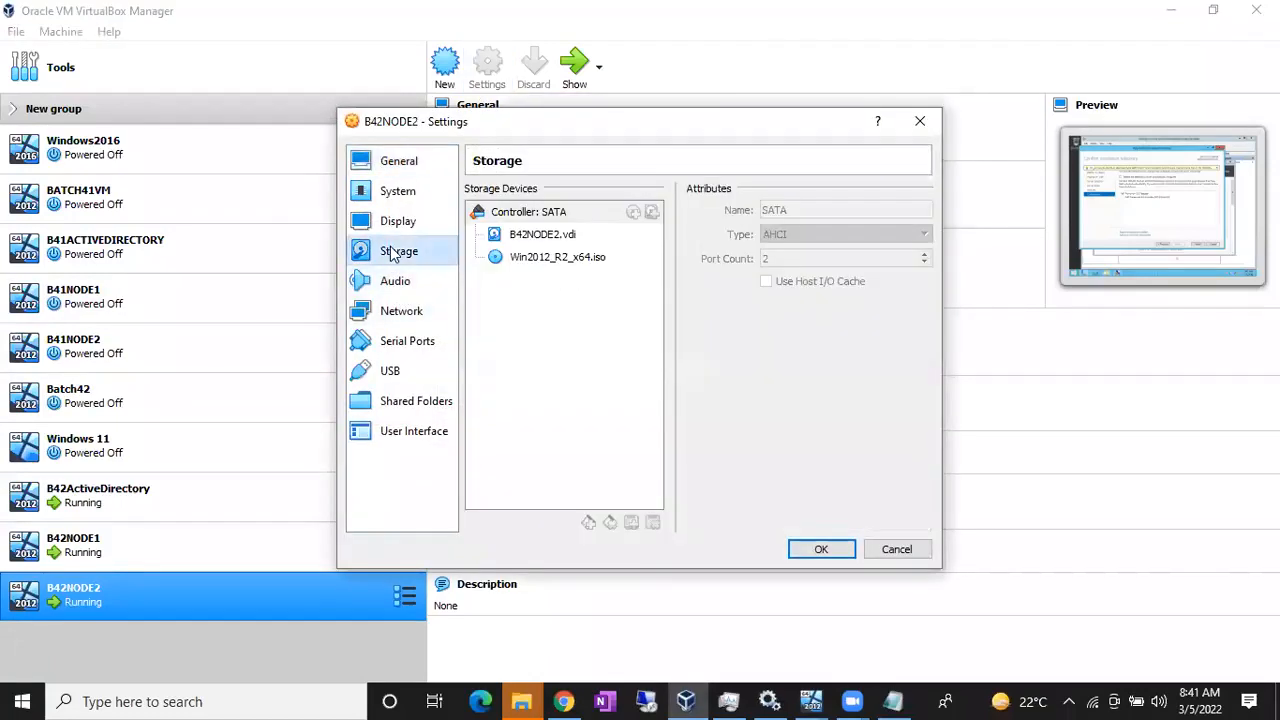
Step: Close the settings, set B42NODE2's alternate source path to D:\Sources\SxS\, and click Install
click(821, 552)
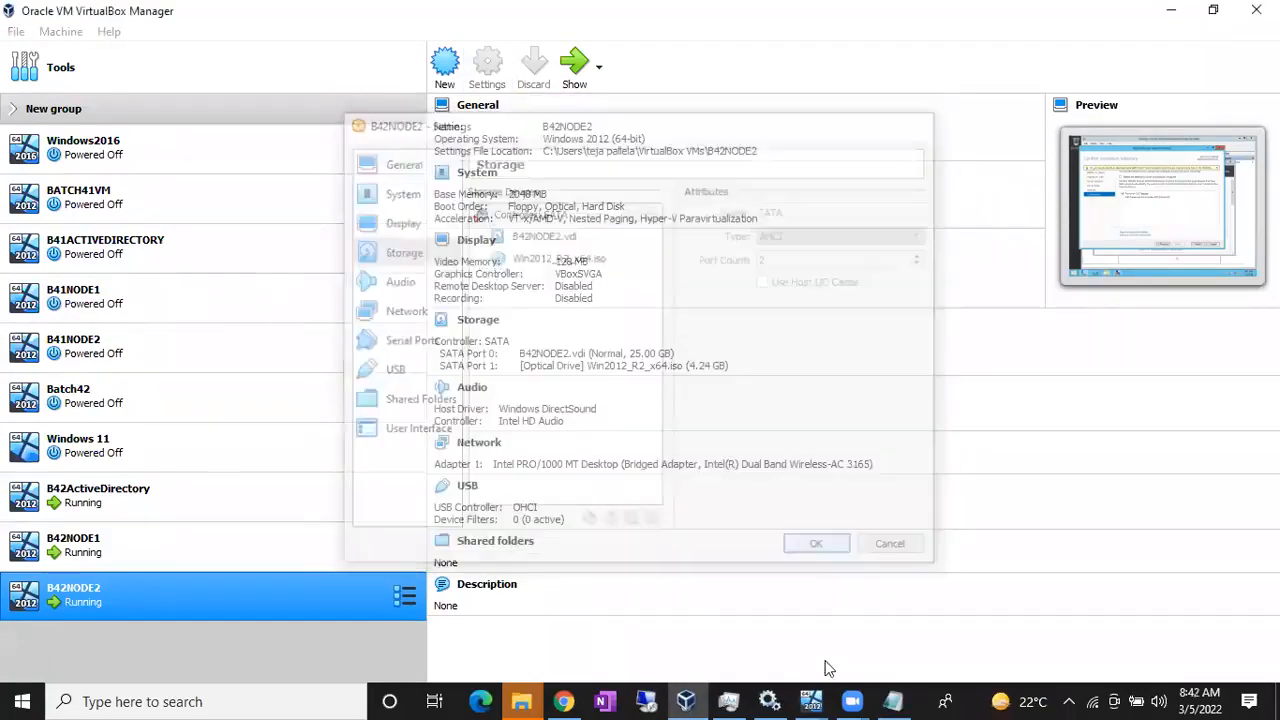
mouse_move(812, 700)
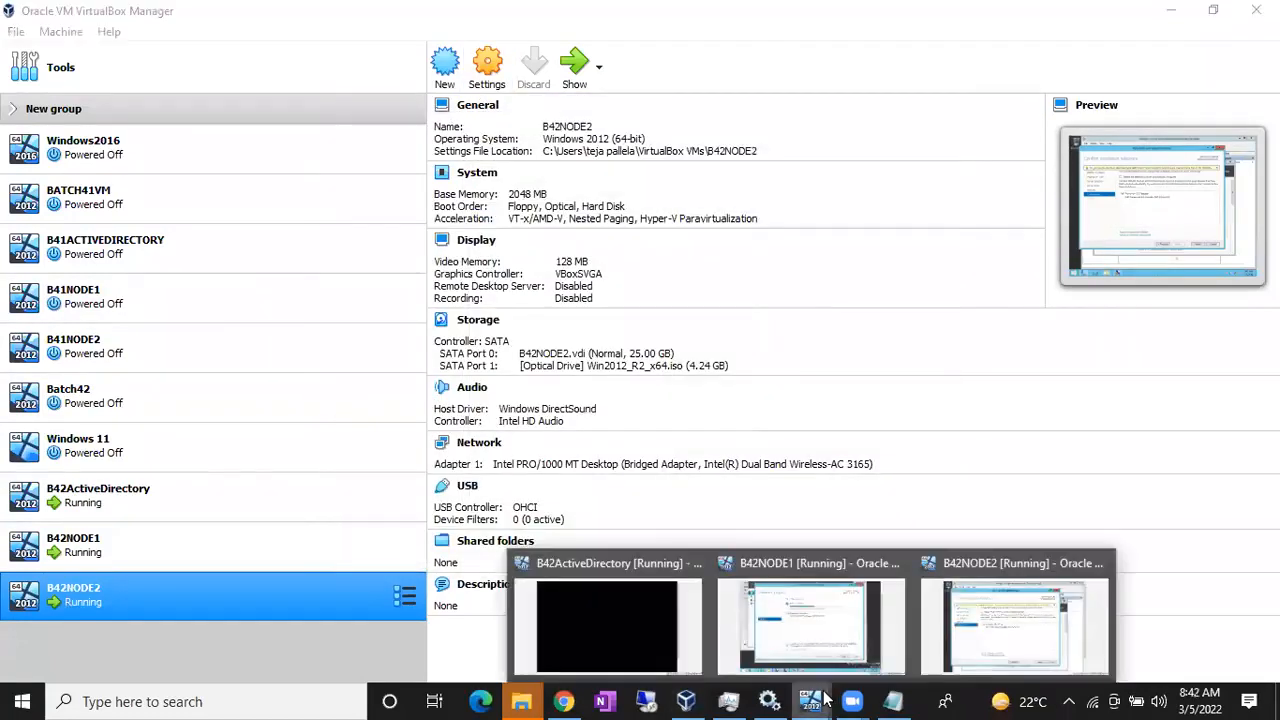
click(967, 627)
click(558, 549)
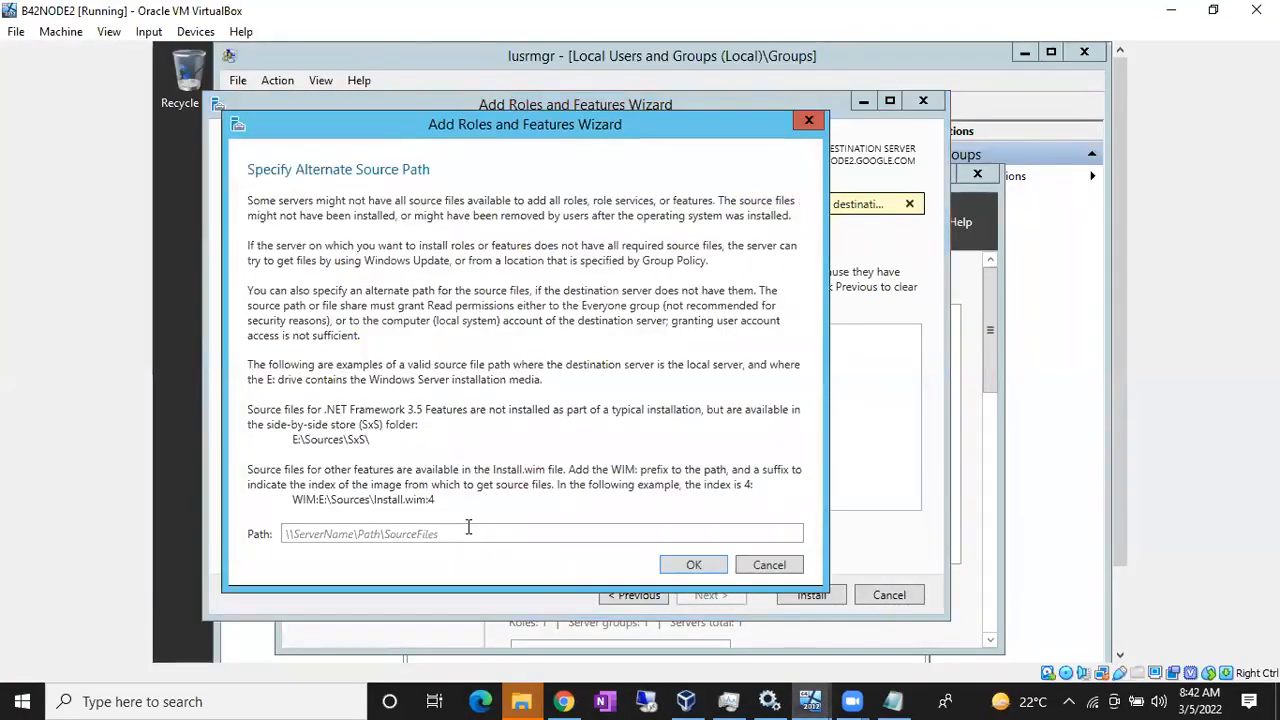
text(D:\Sources\SxS\)
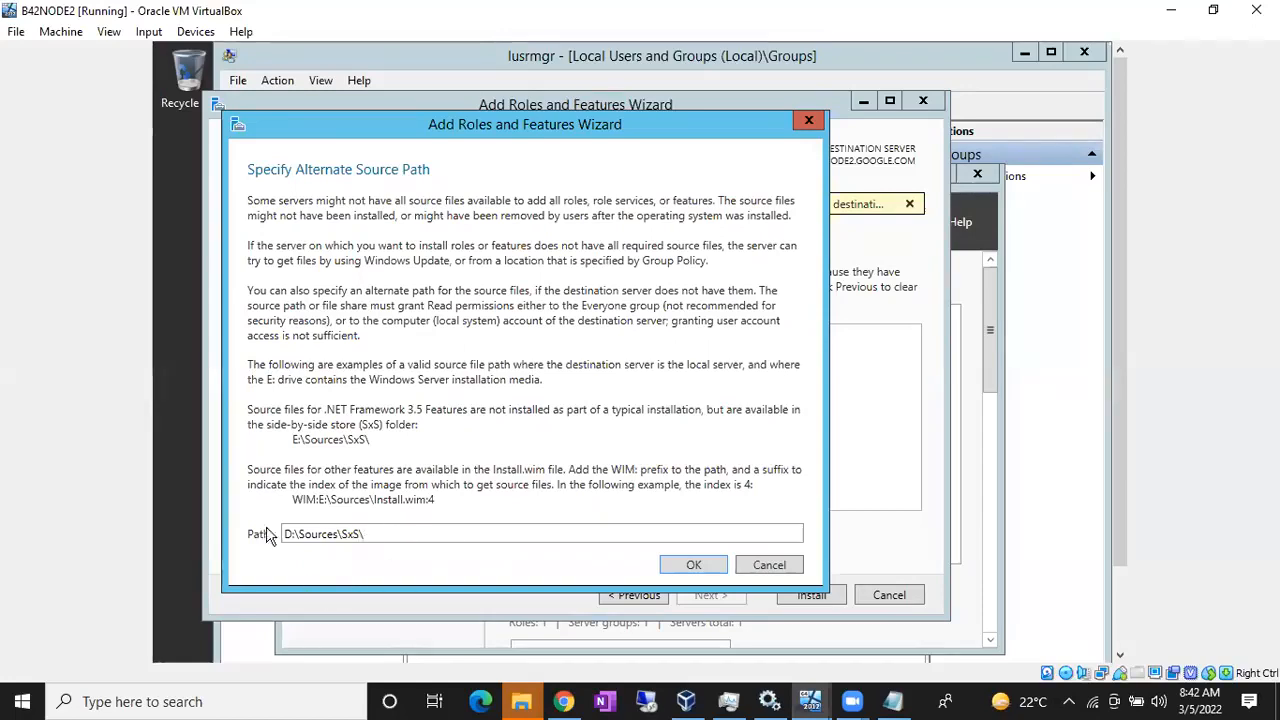
click(694, 565)
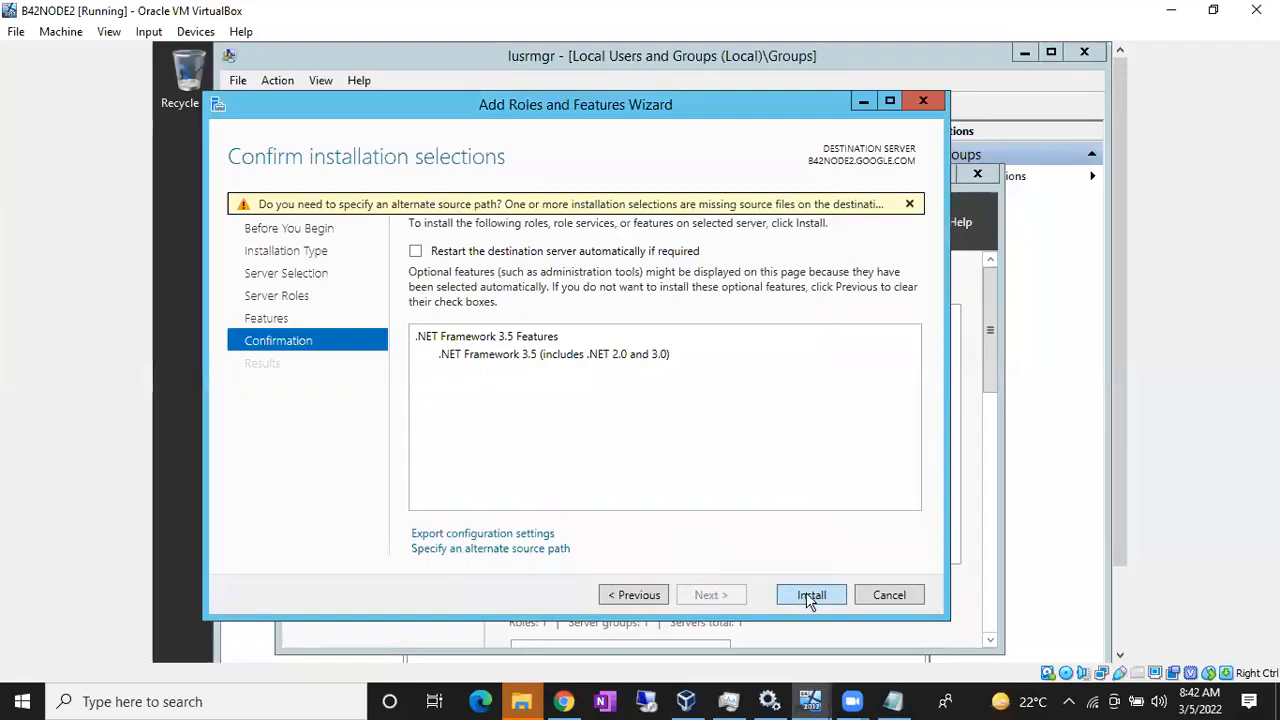
click(811, 595)
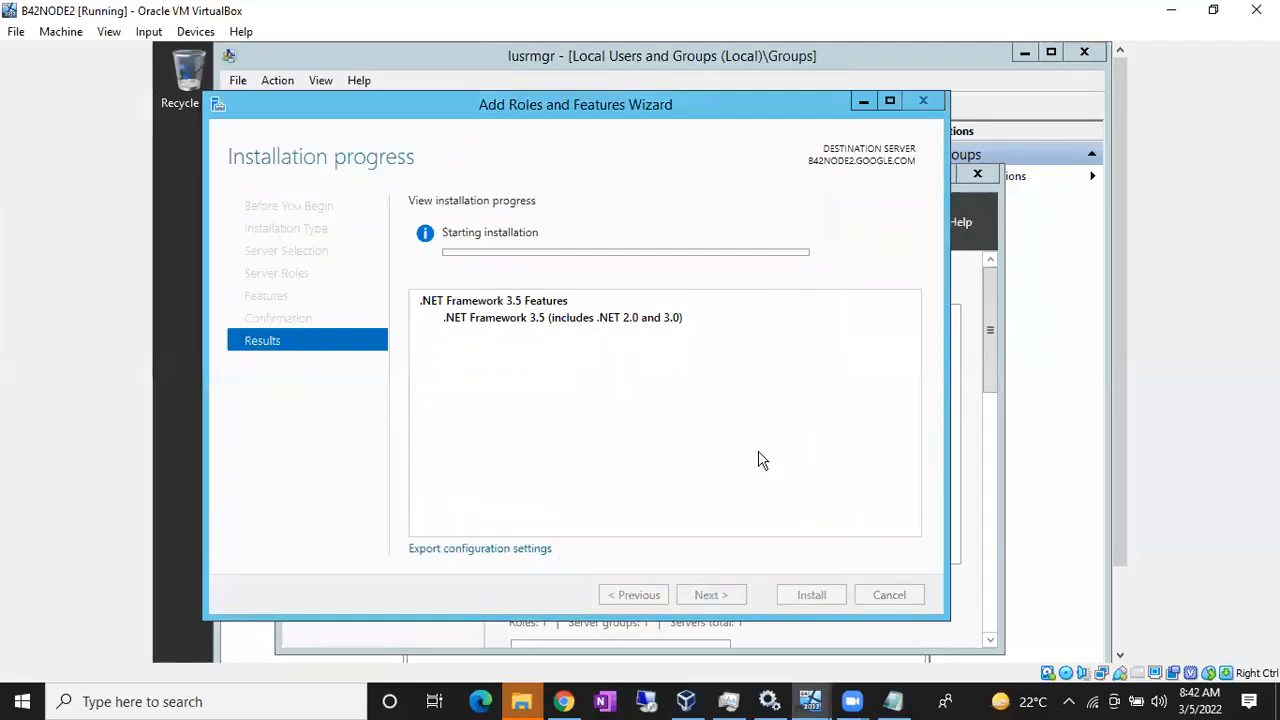
click(811, 701)
Step: On B42NODE1, close the finished wizard and relaunch Add Roles and Features up to server selection
click(808, 620)
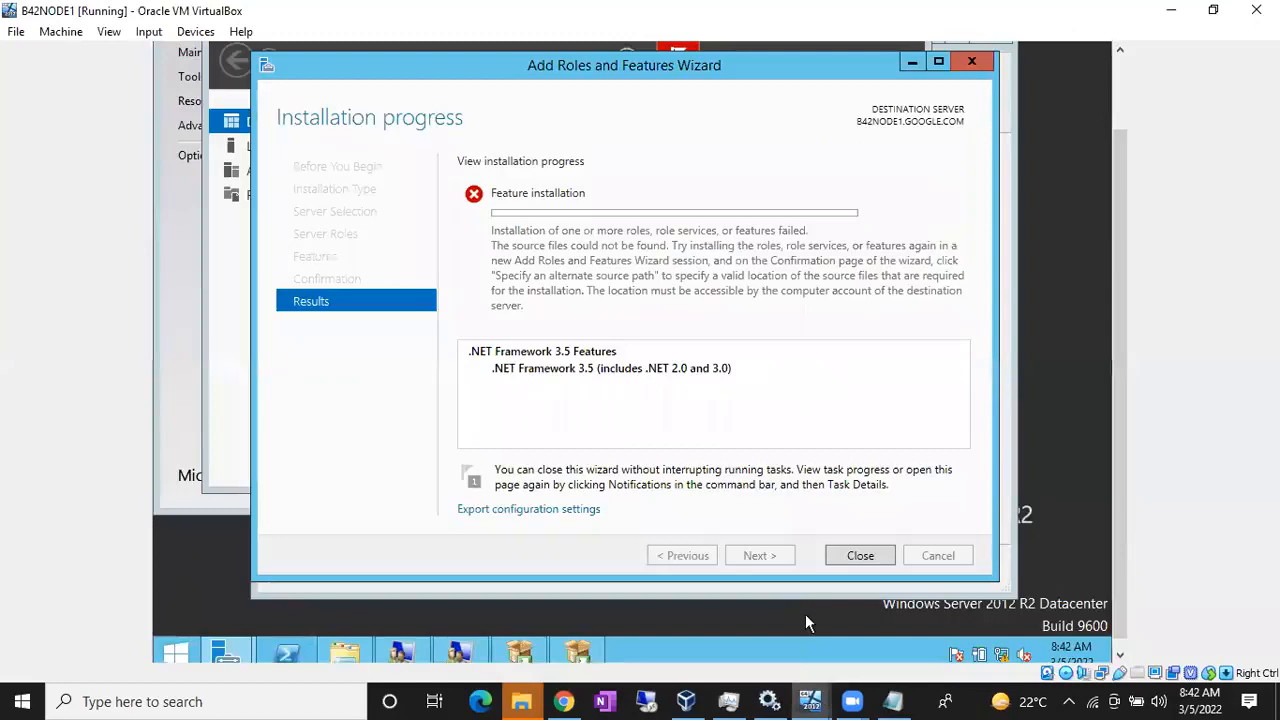
click(858, 555)
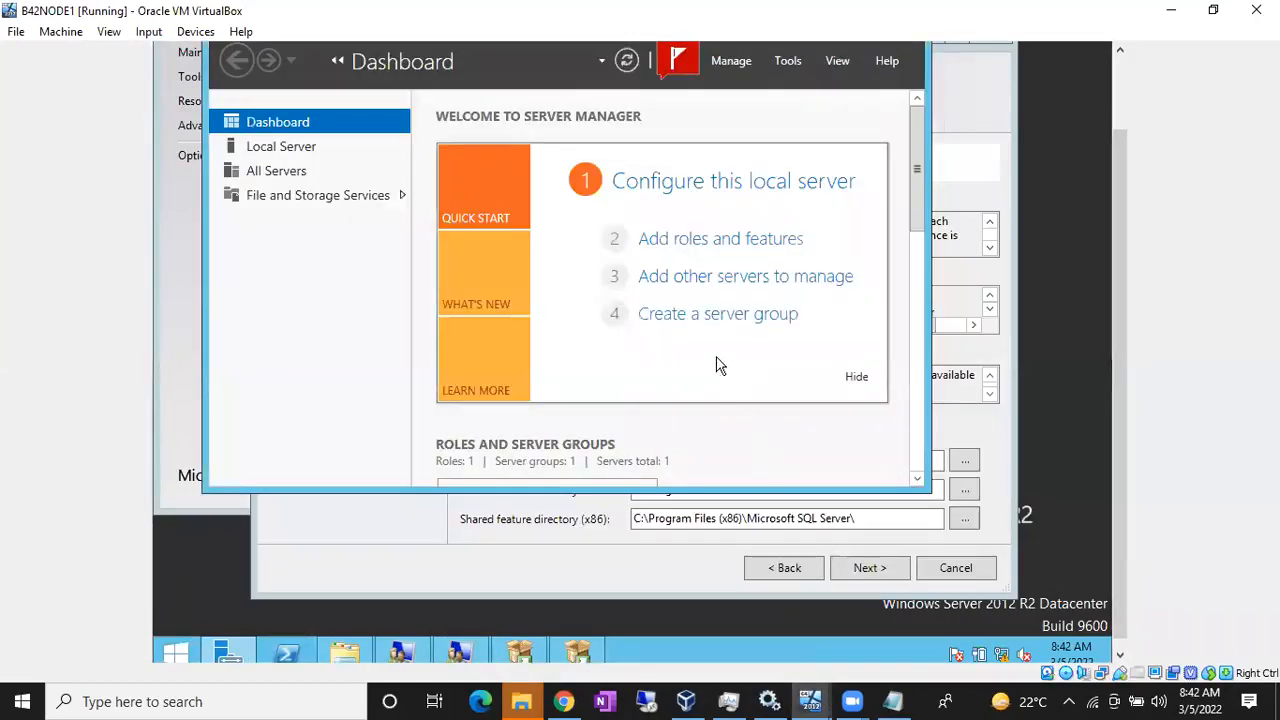
click(682, 240)
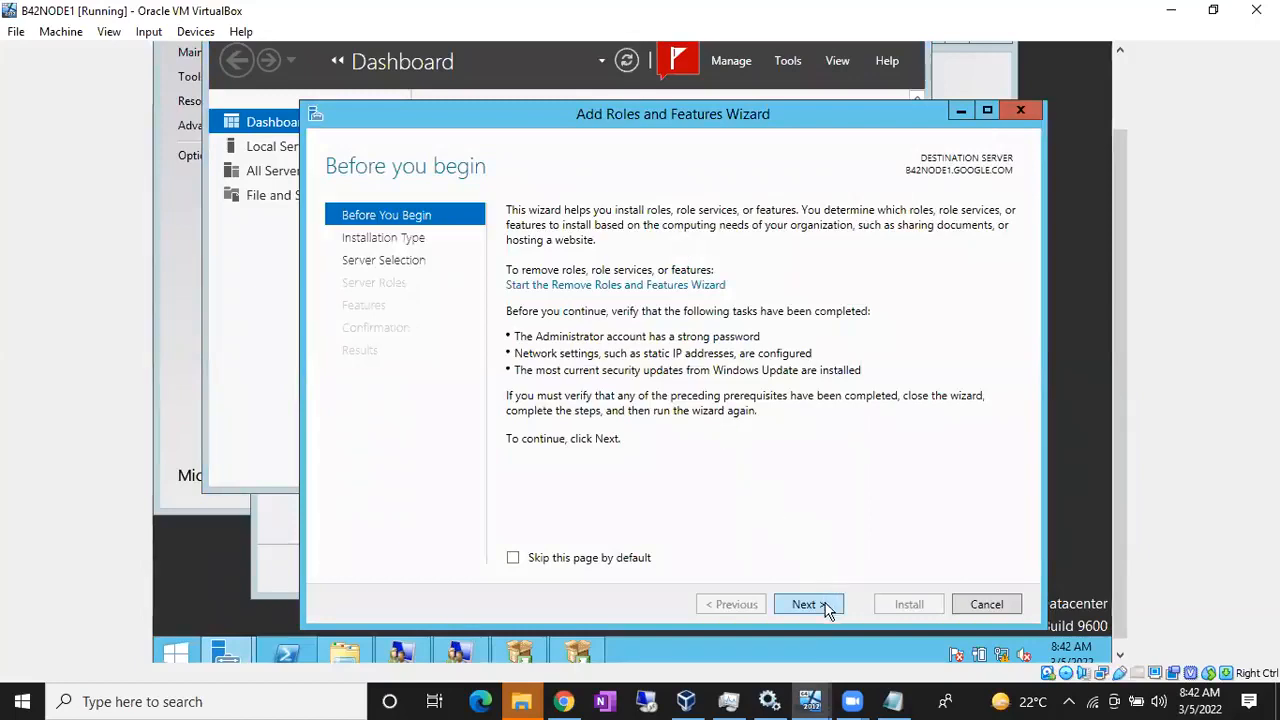
click(826, 605)
click(826, 606)
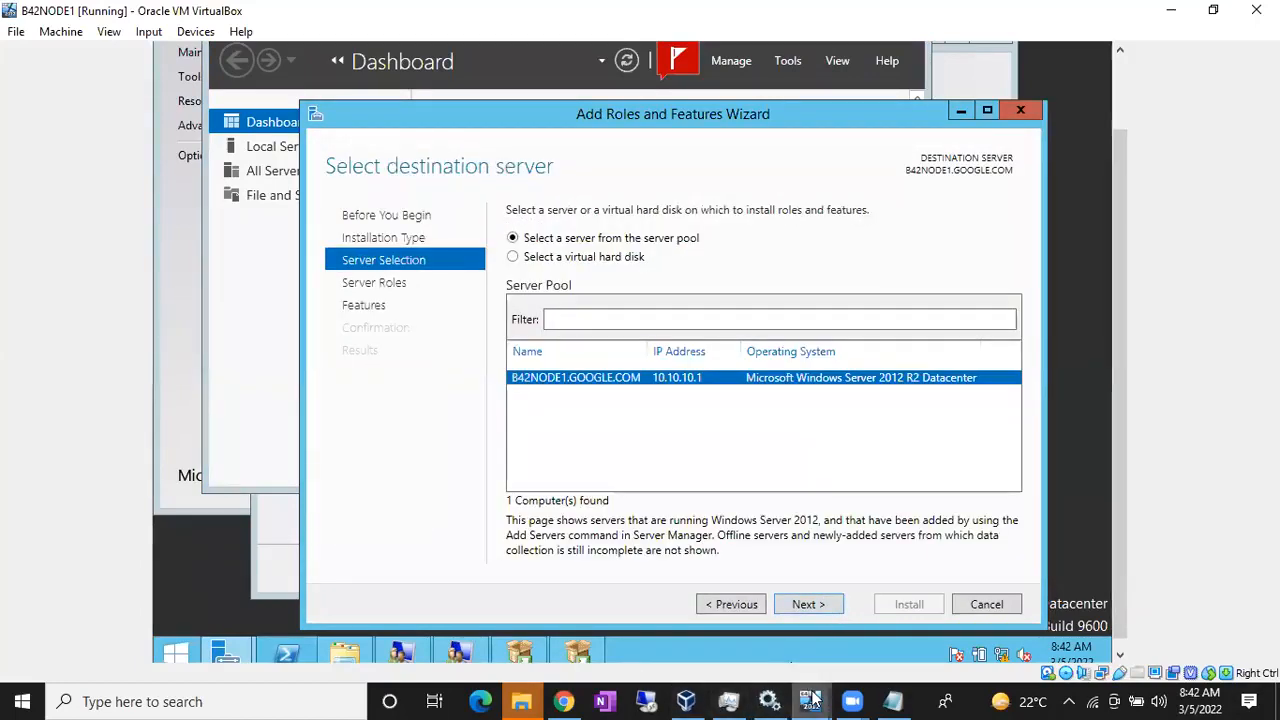
click(686, 701)
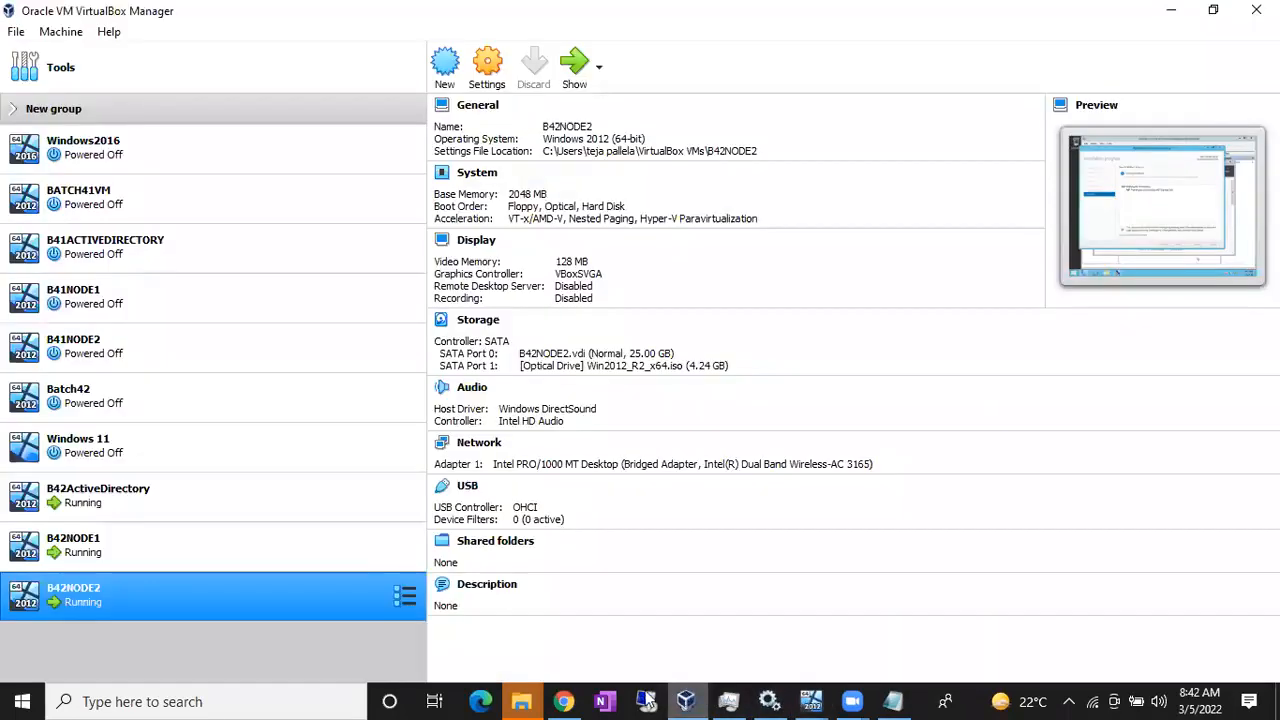
Step: In B42NODE1's Storage settings, replace the SQL Server 2017 disc with Win2012_R2_x64.iso
click(251, 540)
click(488, 66)
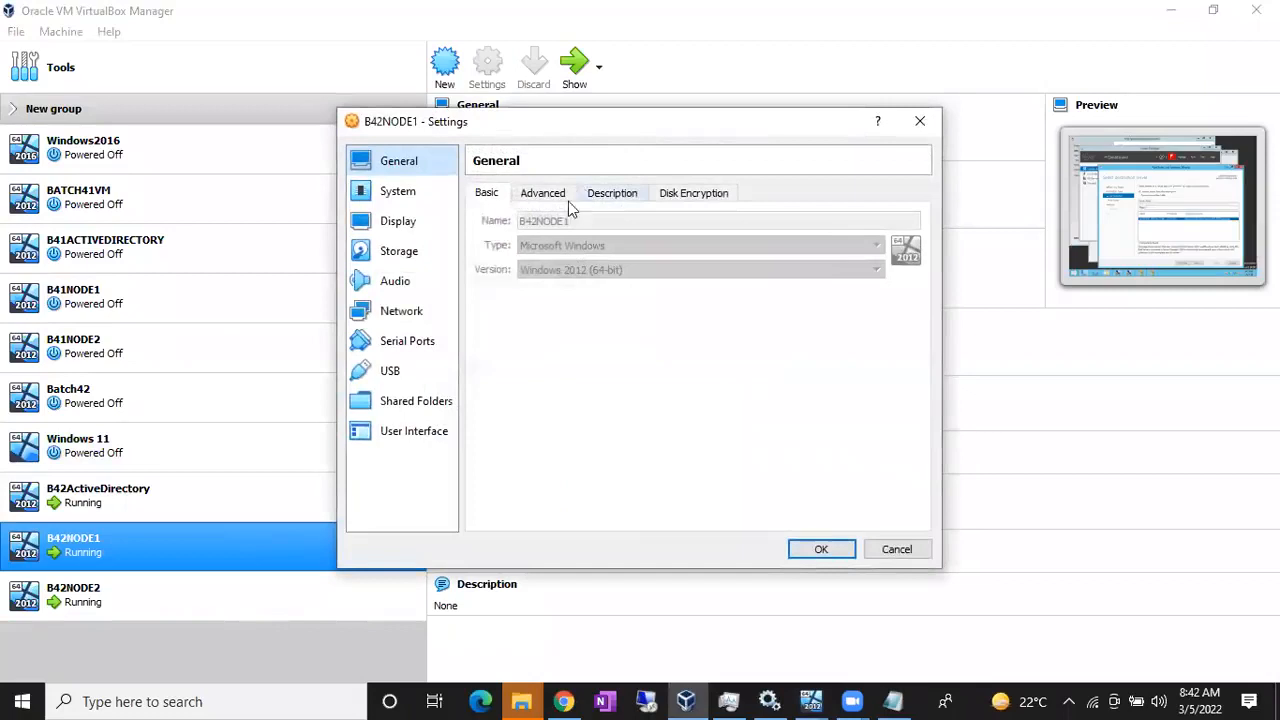
click(404, 256)
click(562, 261)
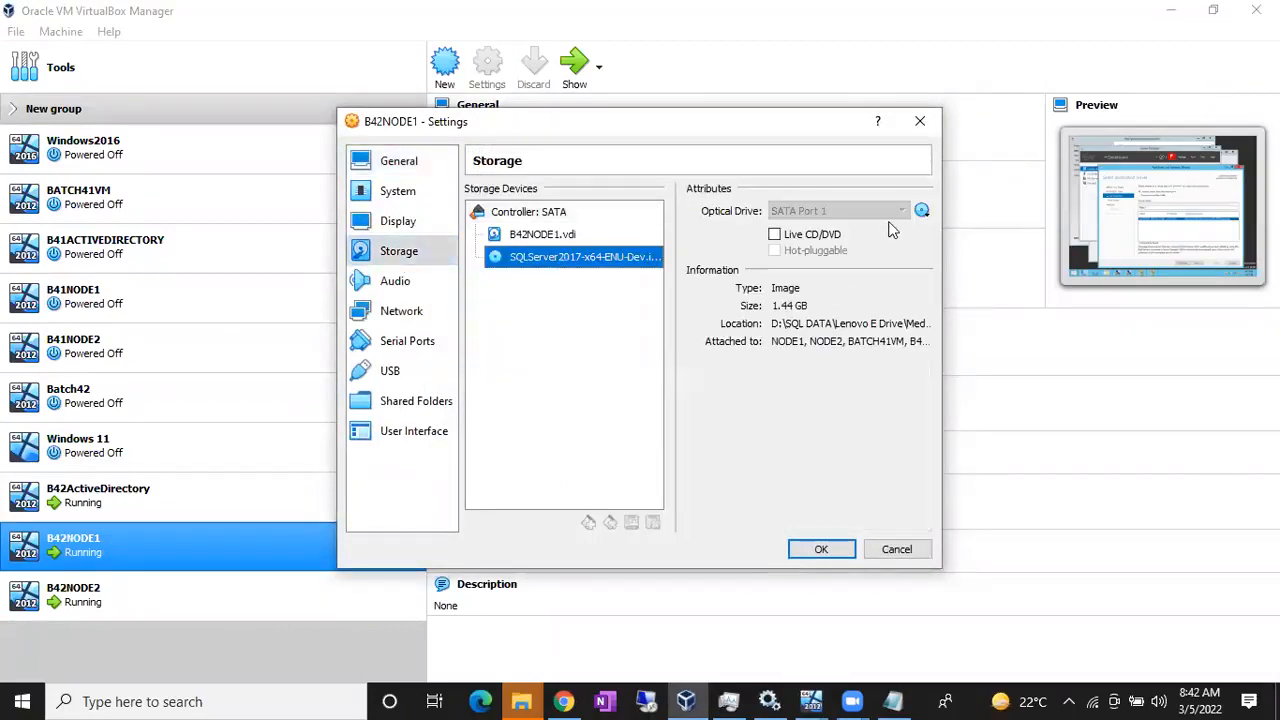
click(921, 210)
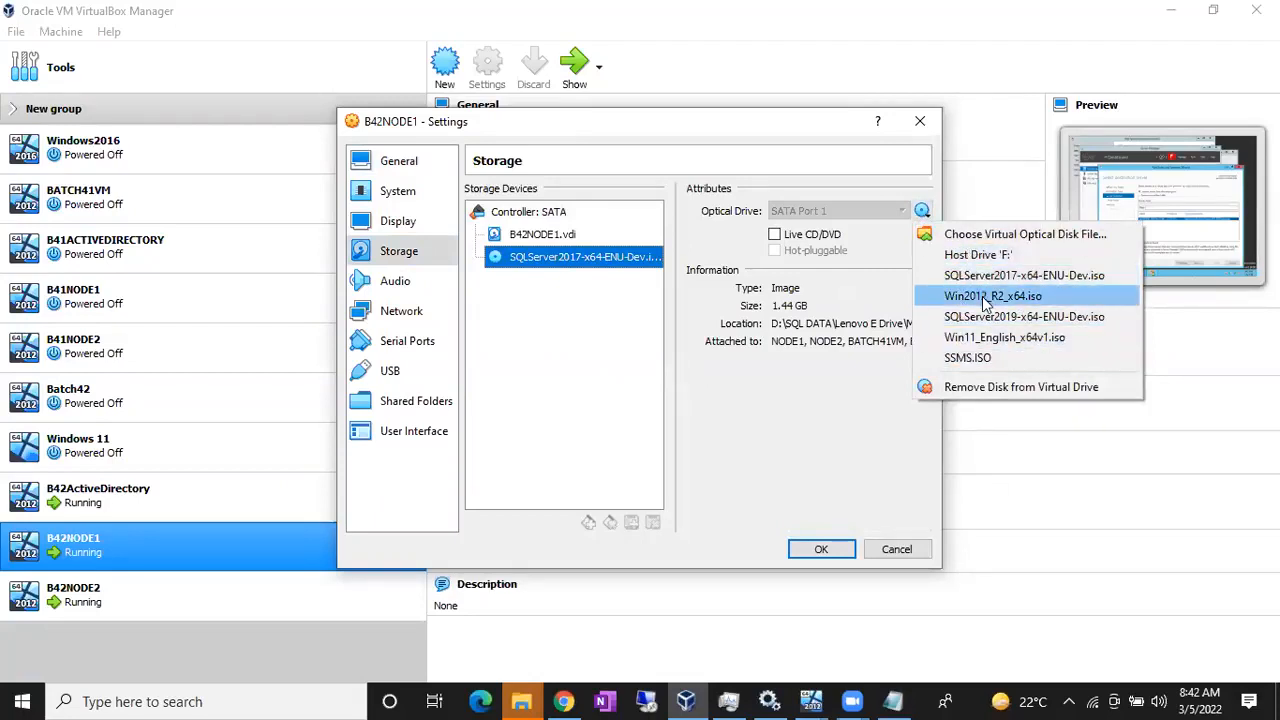
click(982, 296)
click(820, 551)
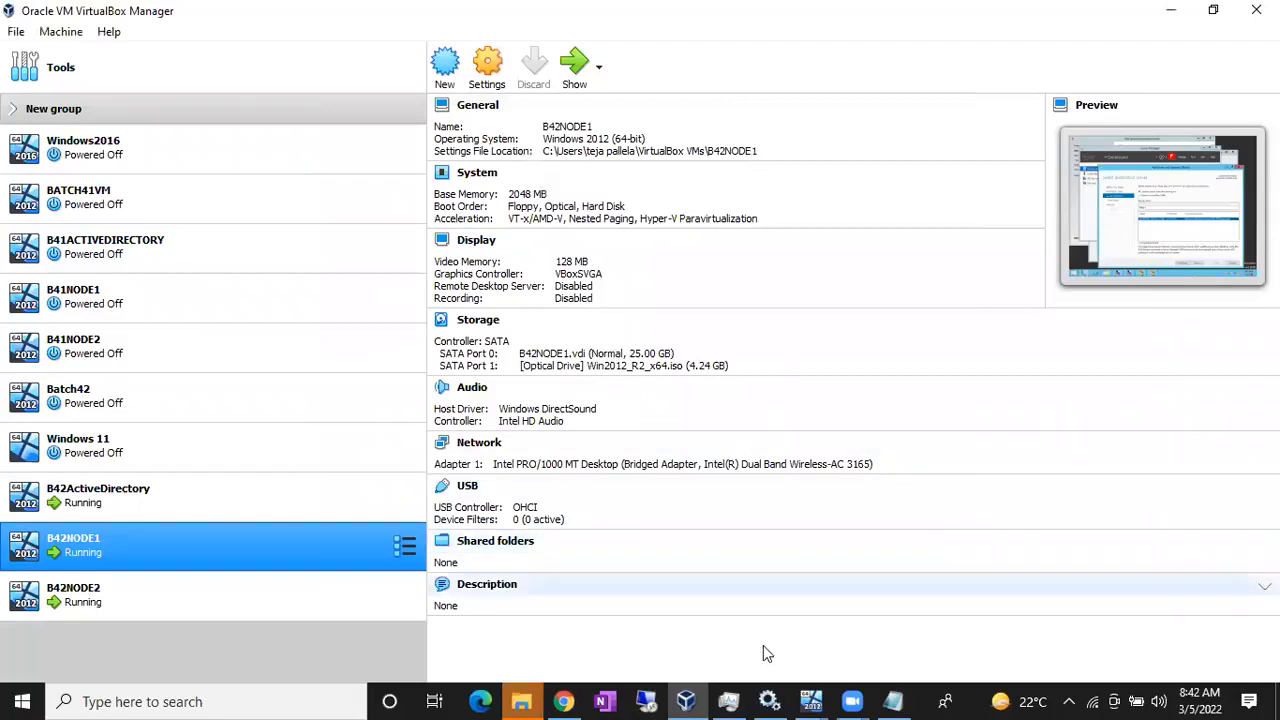
Step: On B42NODE1, check the mounted disc in This PC and advance to confirm .NET Framework 3.5 Features
mouse_move(810, 700)
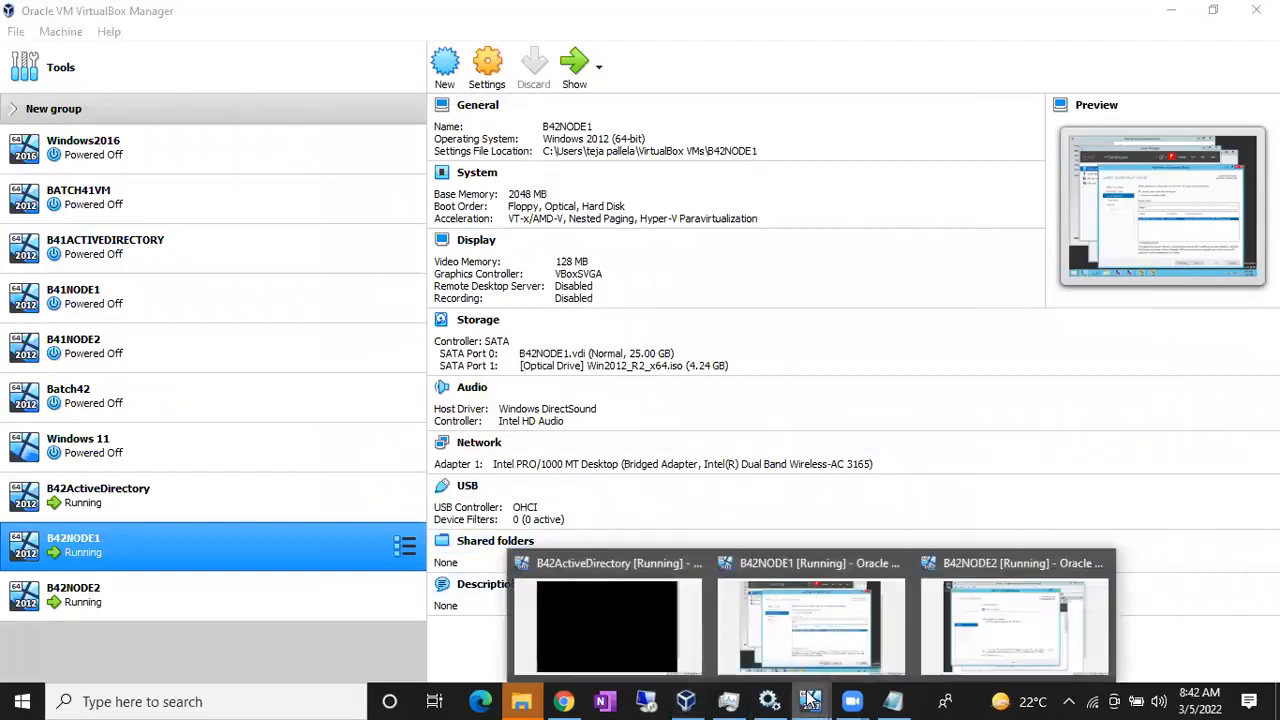
click(808, 623)
click(812, 606)
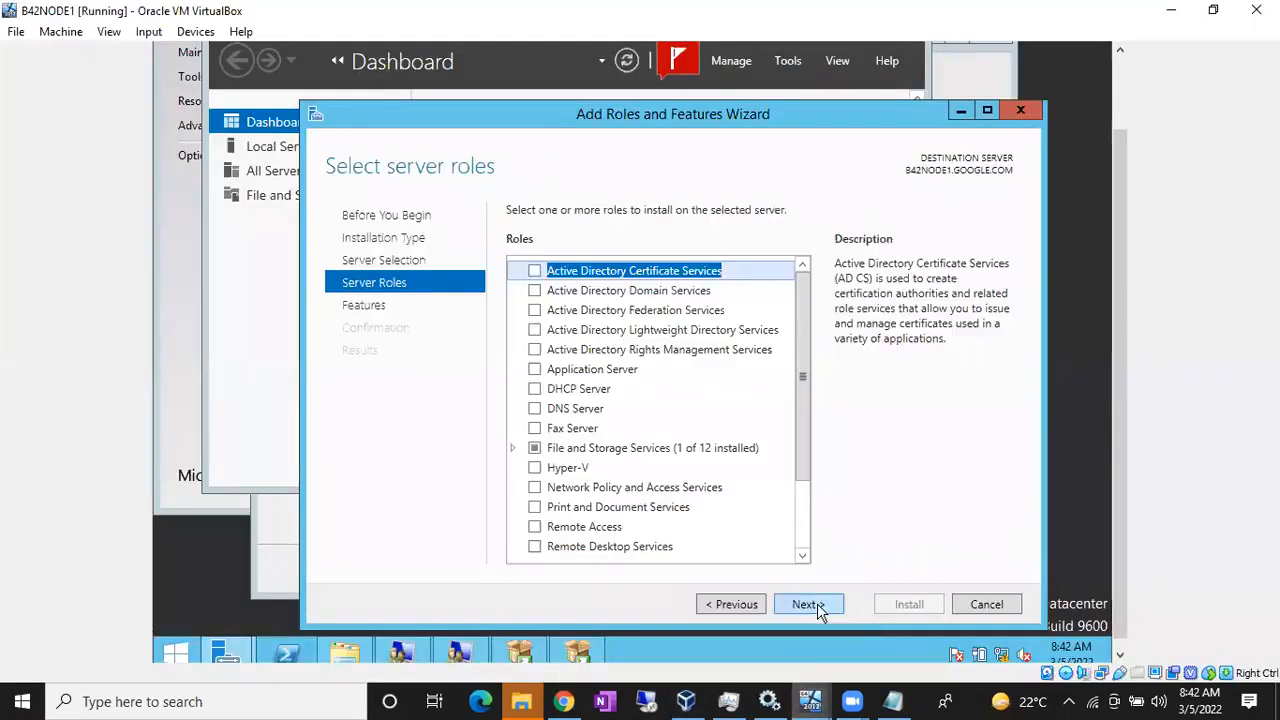
key(super+e)
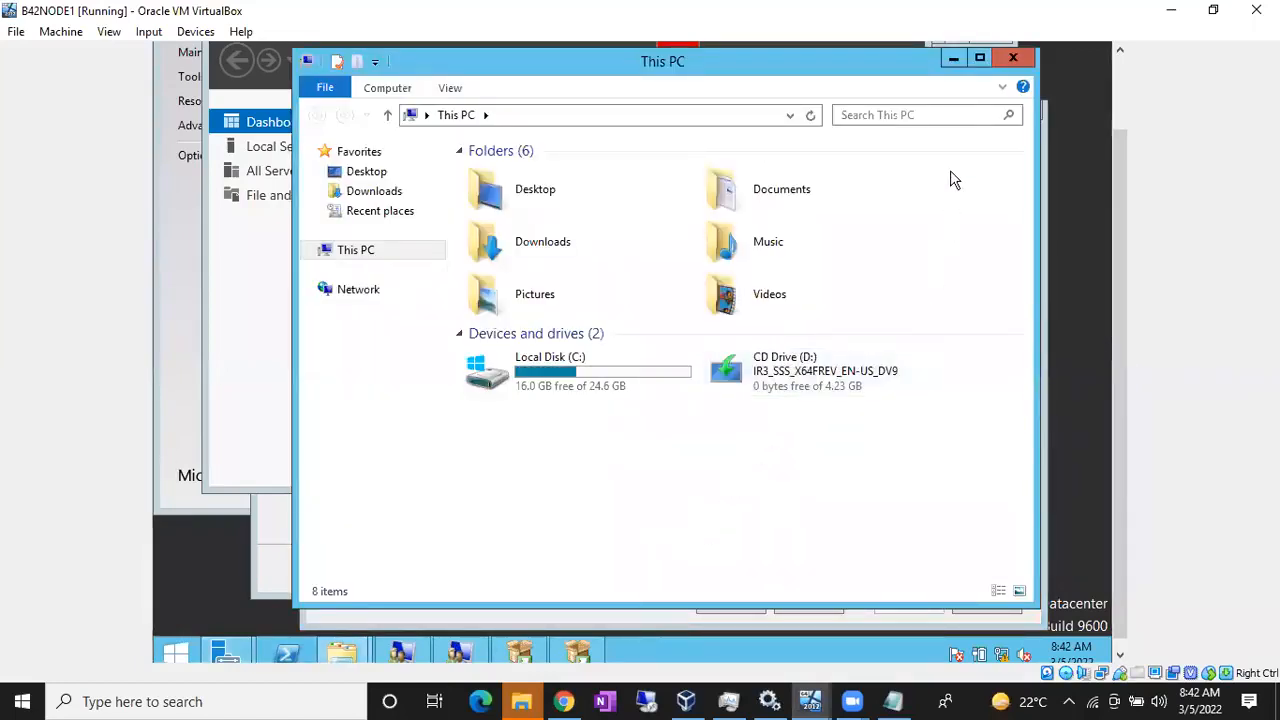
click(955, 59)
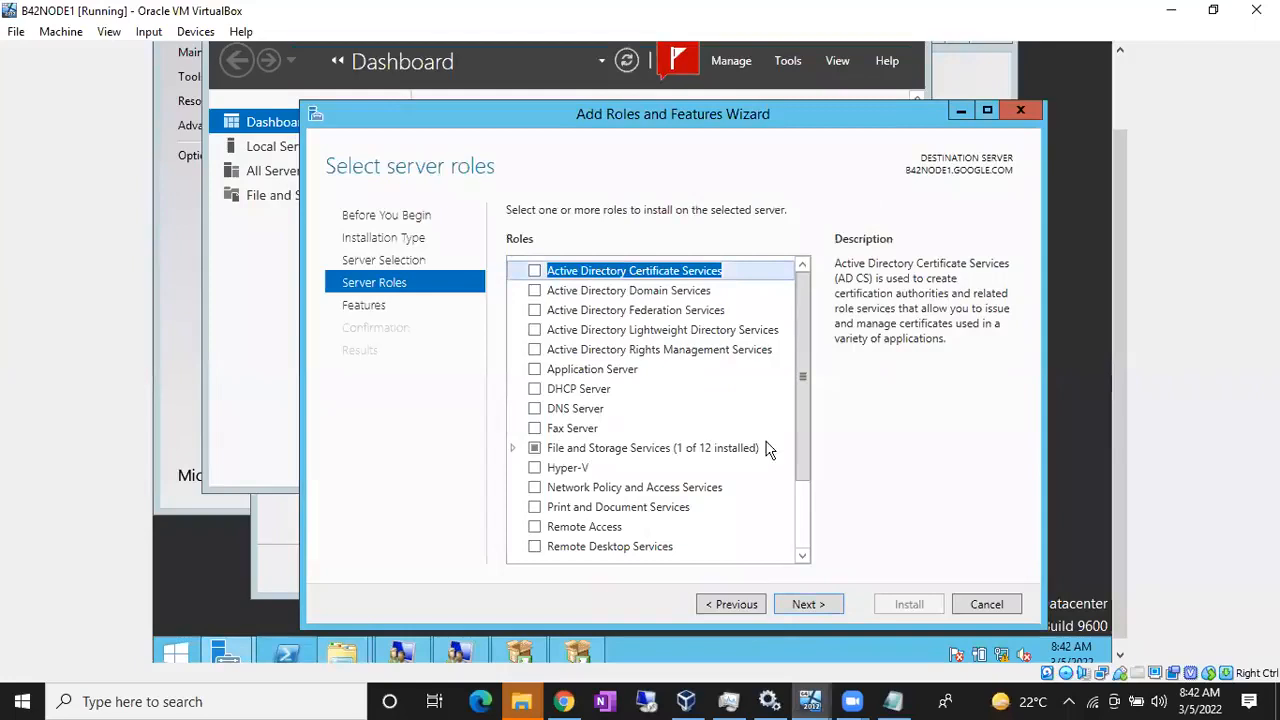
click(808, 604)
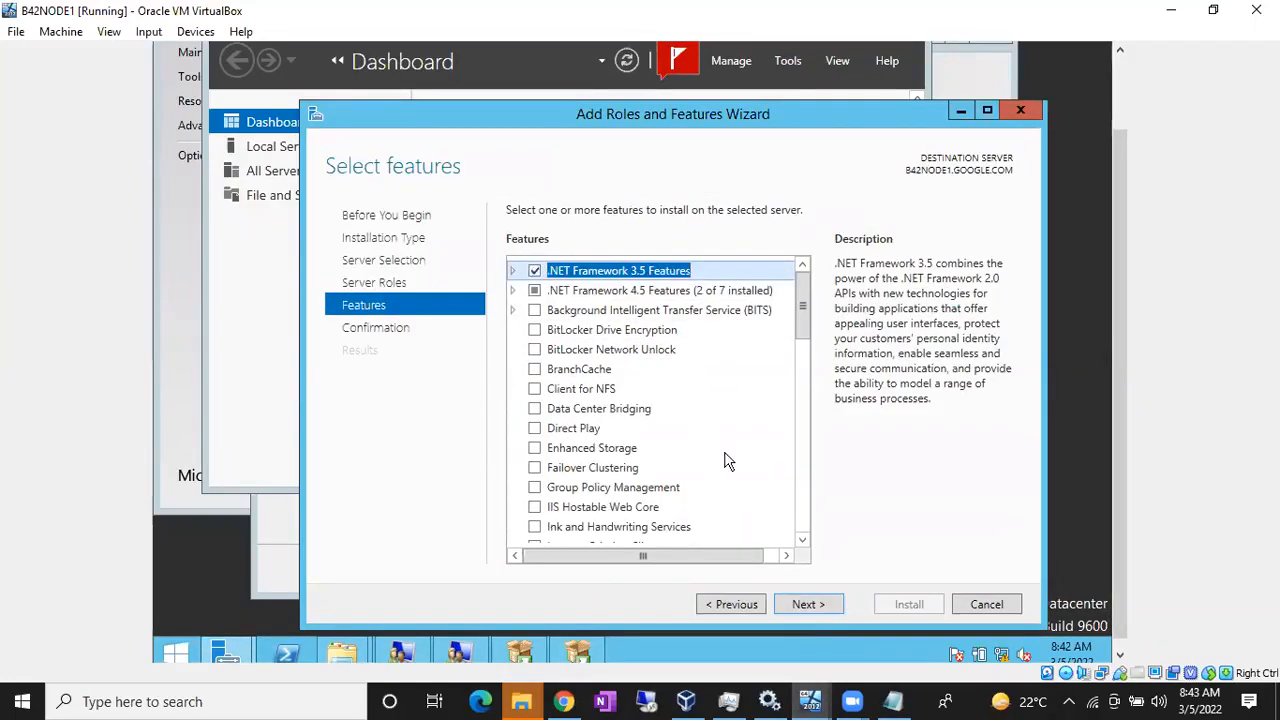
click(808, 608)
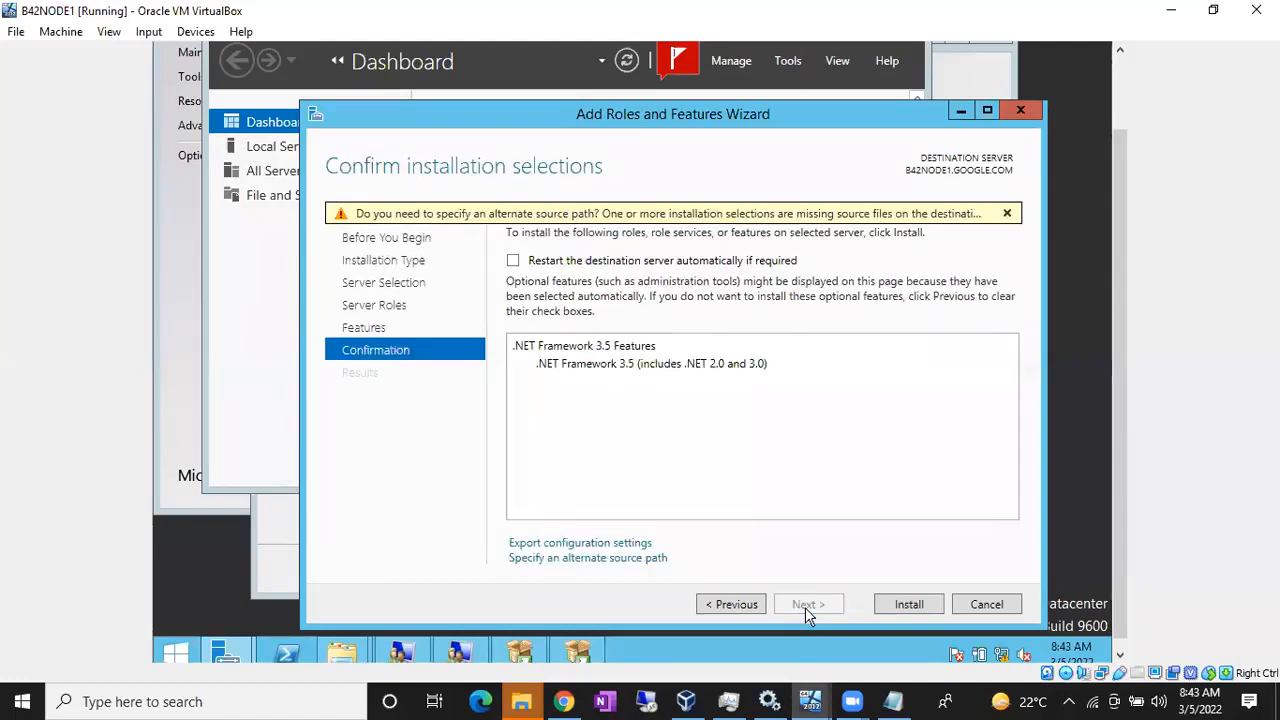
Step: Enter D:\Sources\SxS as B42NODE1's alternate source path and start the installation
click(640, 560)
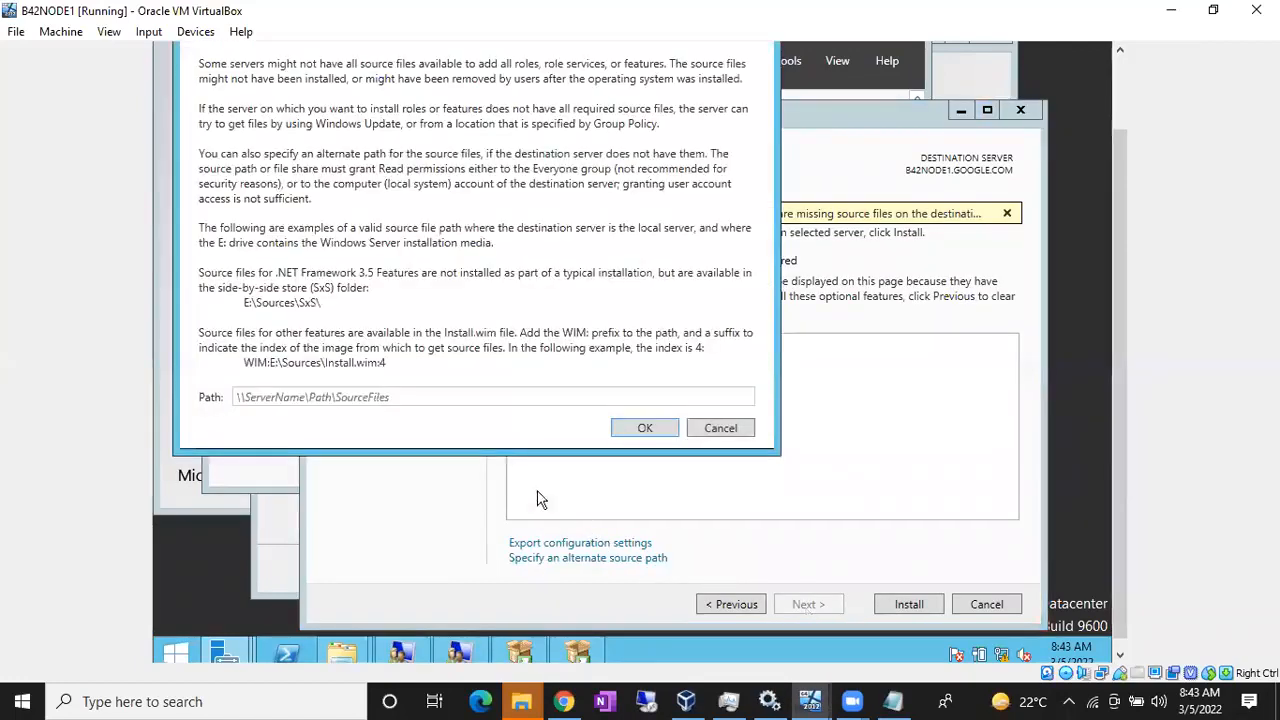
click(437, 397)
text(D)
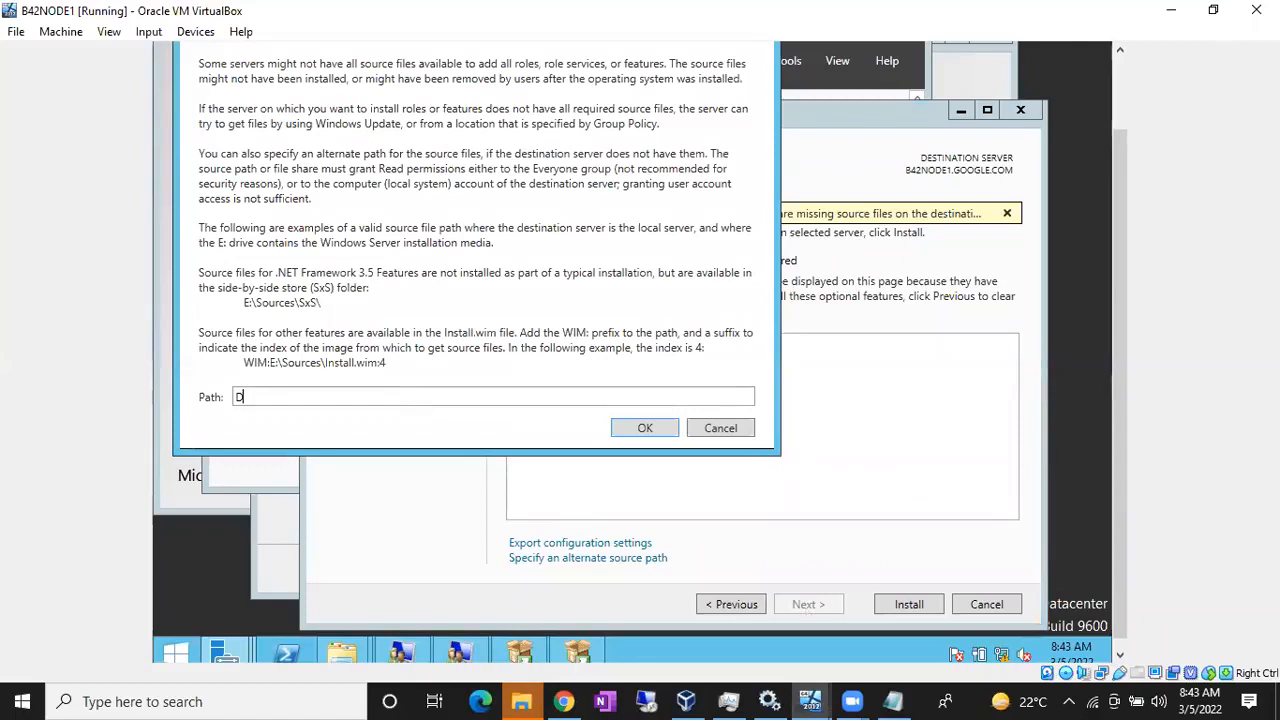
text(:\Sources\SxS\)
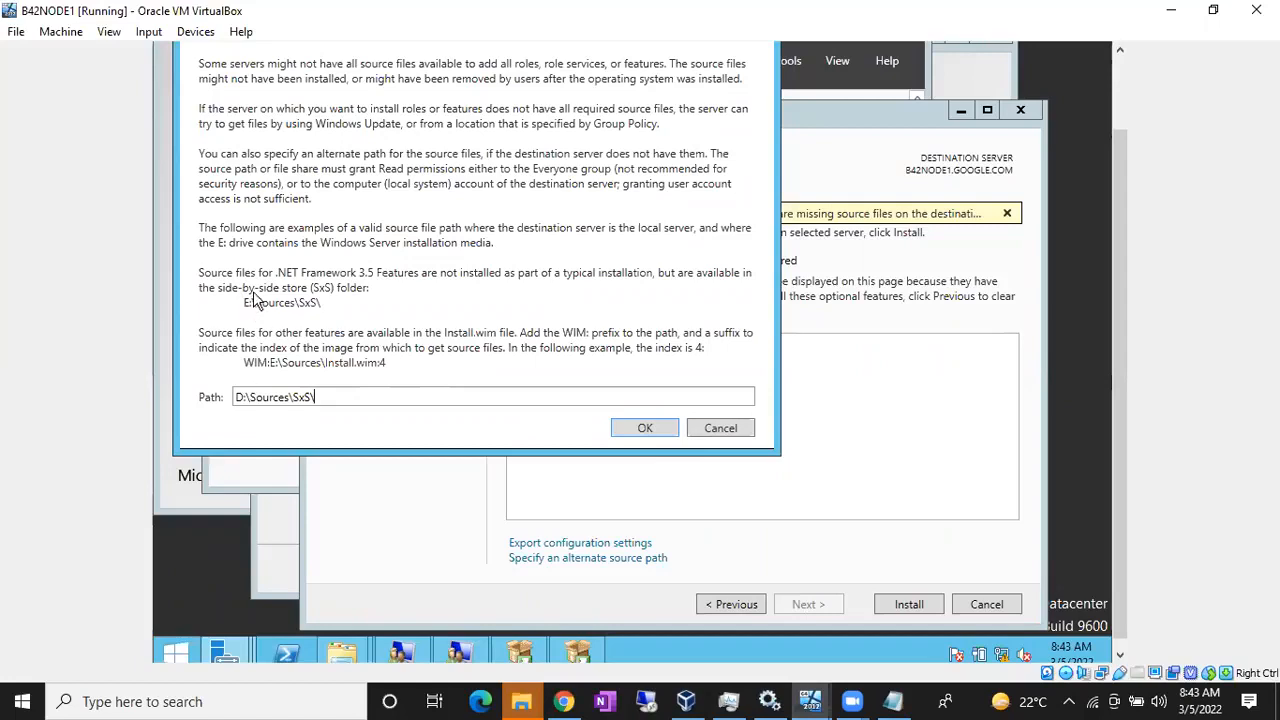
click(642, 430)
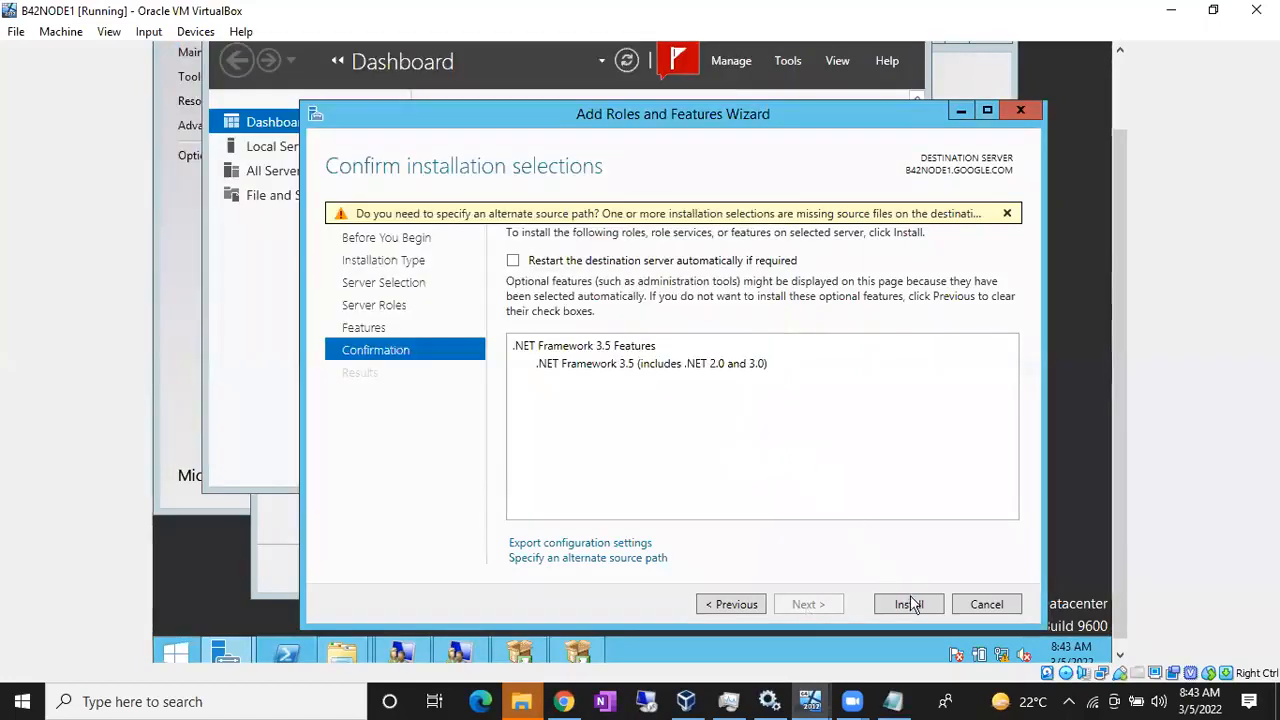
click(910, 604)
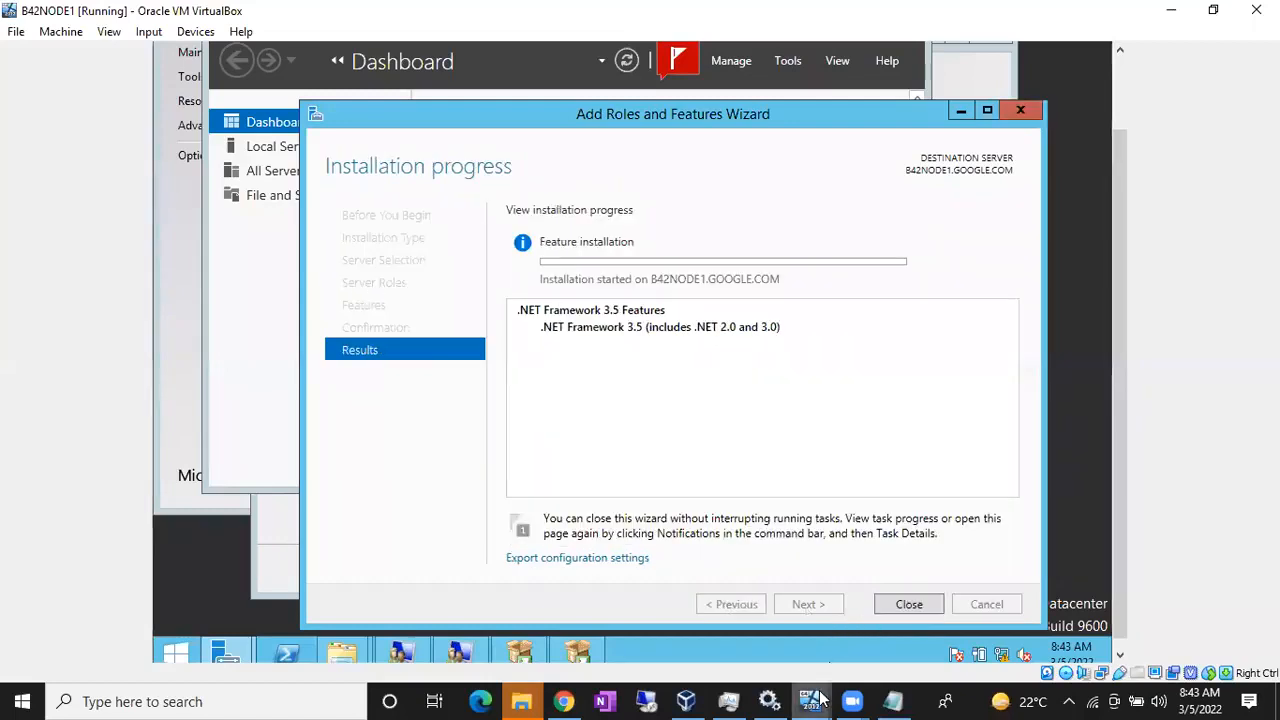
Step: Look in on B42NODE2's install, then return to B42NODE1 until its .NET 3.5 install succeeds
mouse_move(815, 697)
click(995, 641)
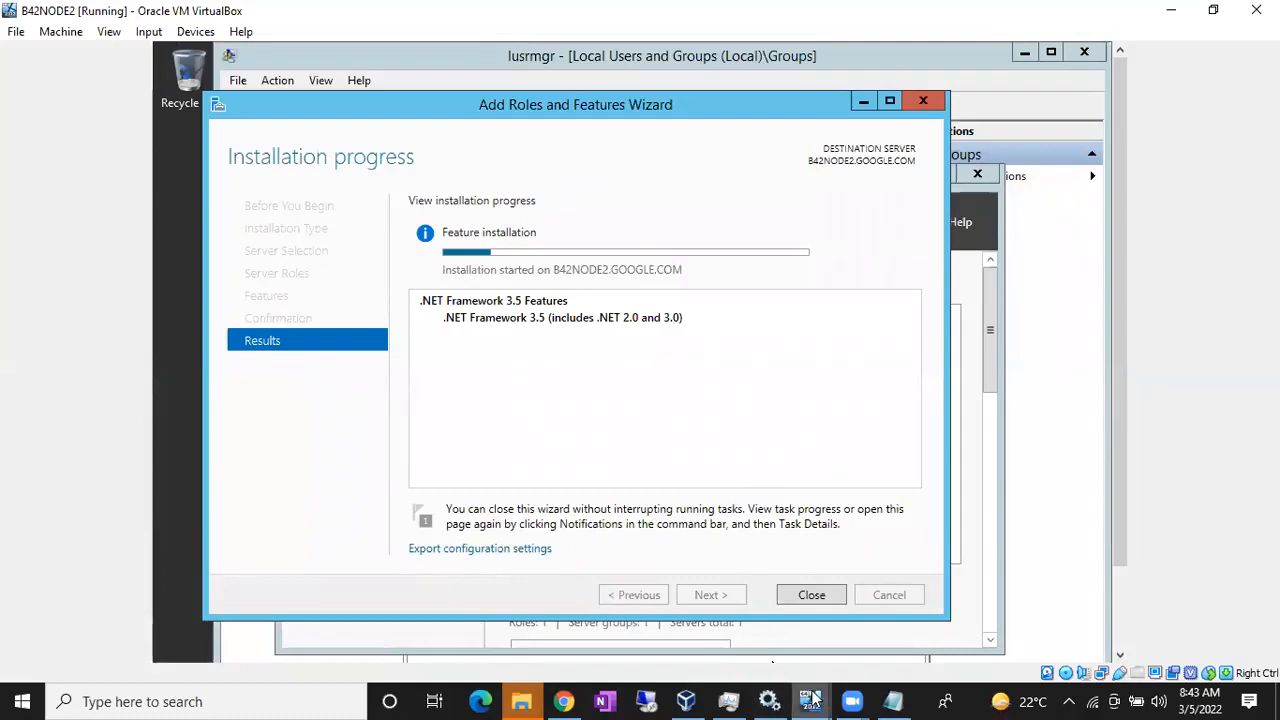
mouse_move(812, 700)
click(775, 620)
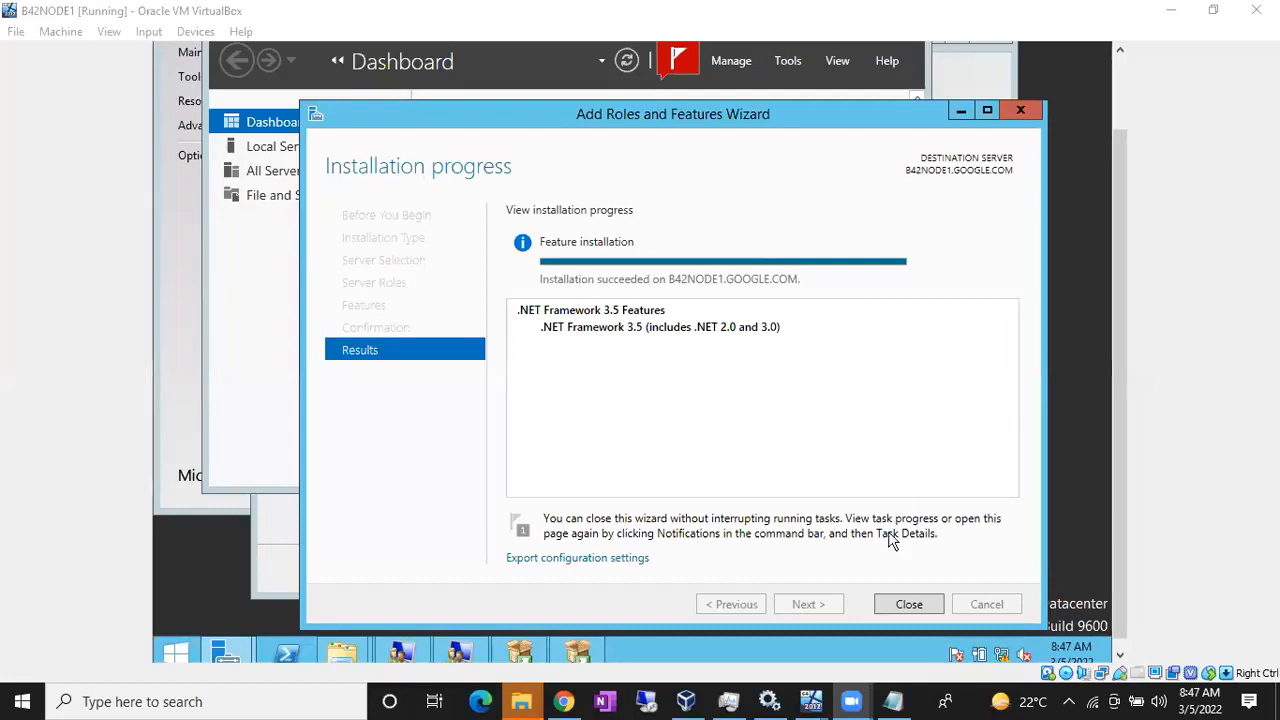
Step: Close the completed wizards on B42NODE1 and B42NODE2, ending back on B42NODE1
click(897, 607)
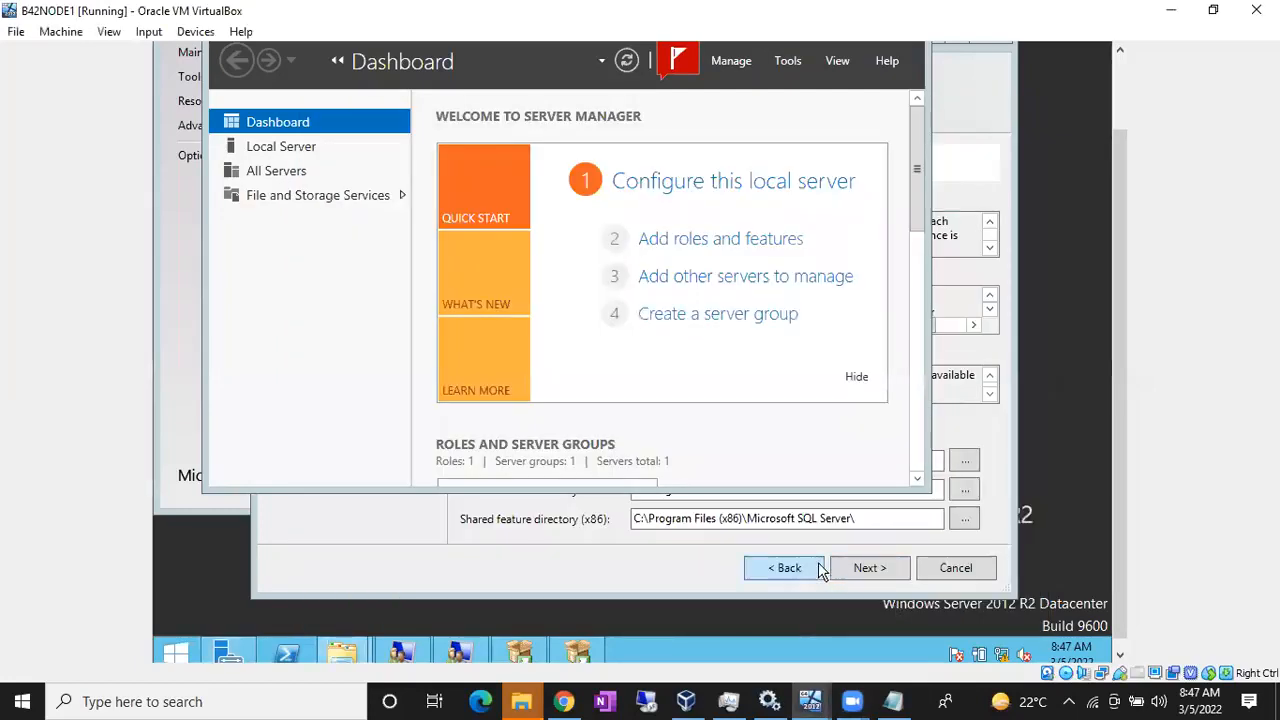
click(810, 701)
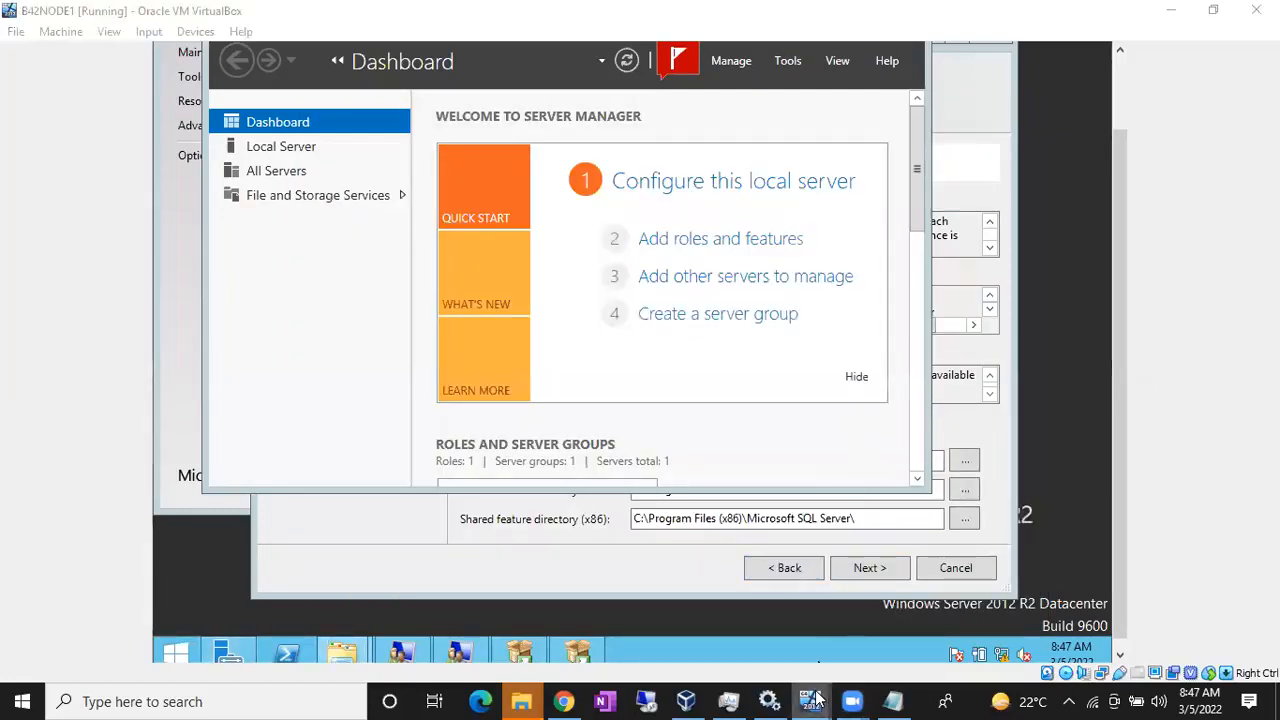
click(997, 643)
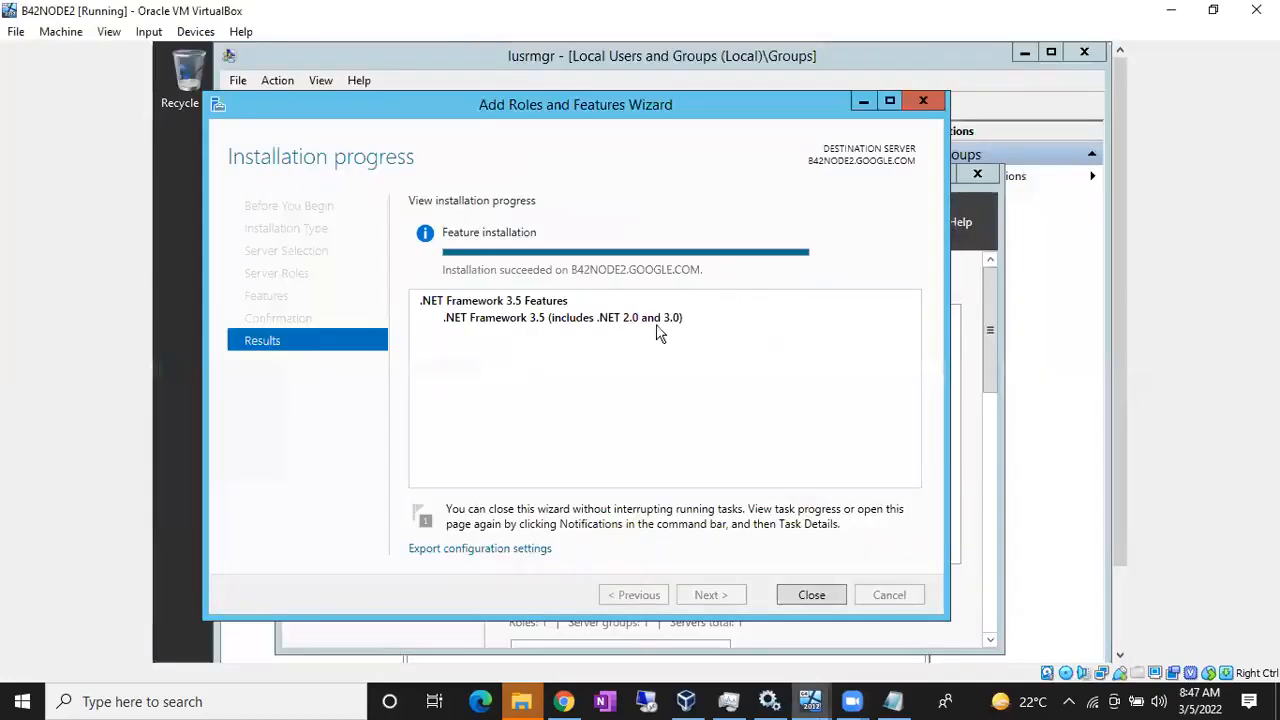
click(814, 594)
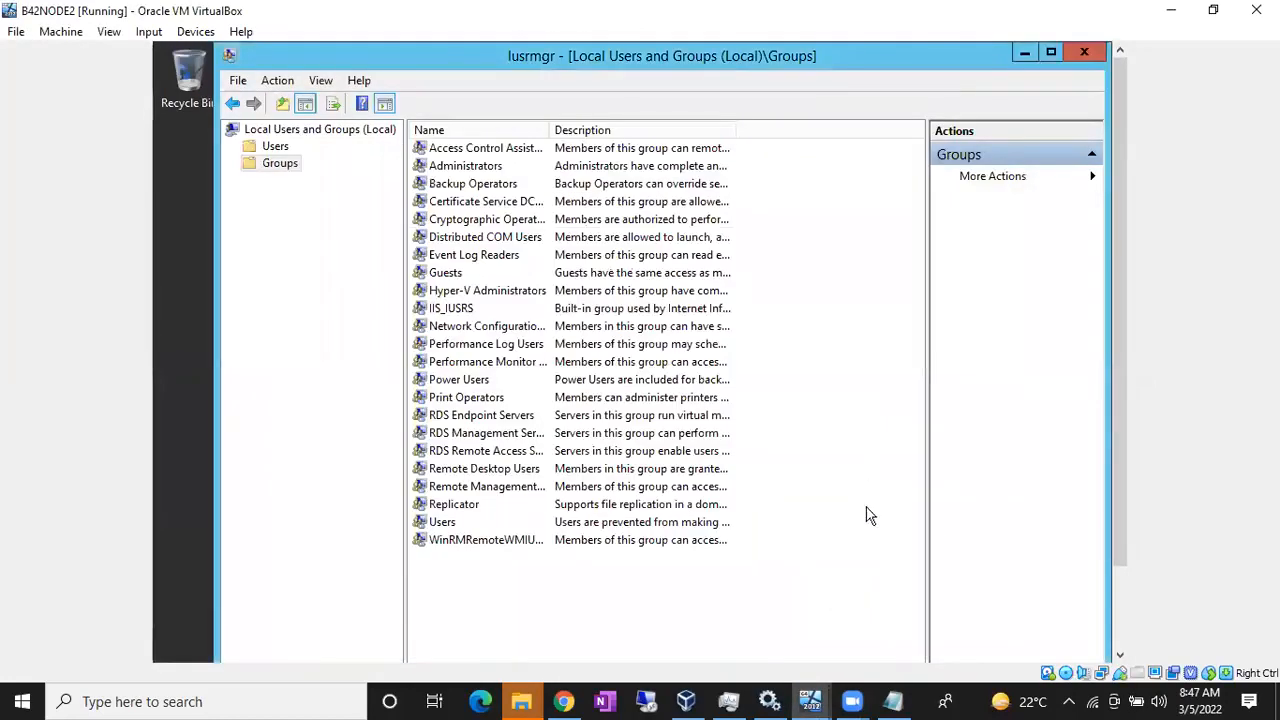
click(810, 701)
click(790, 594)
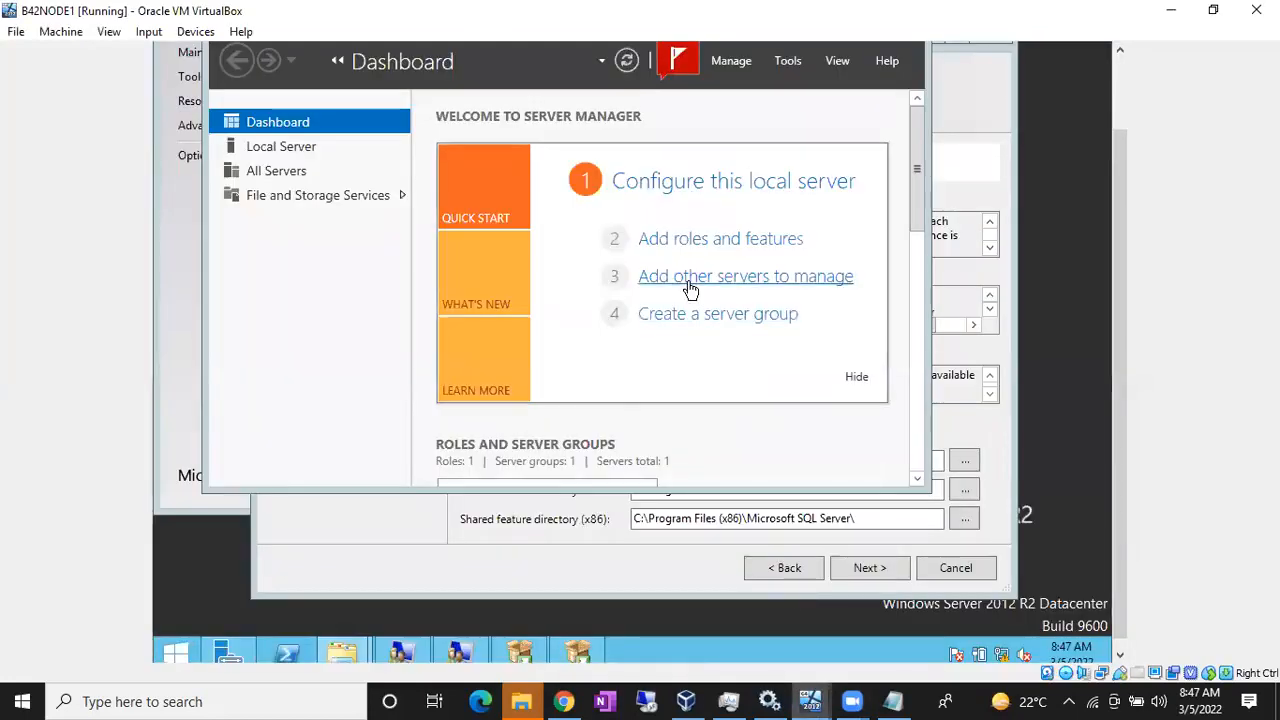
Step: Swap B42NODE1's optical disc from Win2012_R2_x64.iso to SQLServer2017-x64-ENU-Dev.iso
click(695, 700)
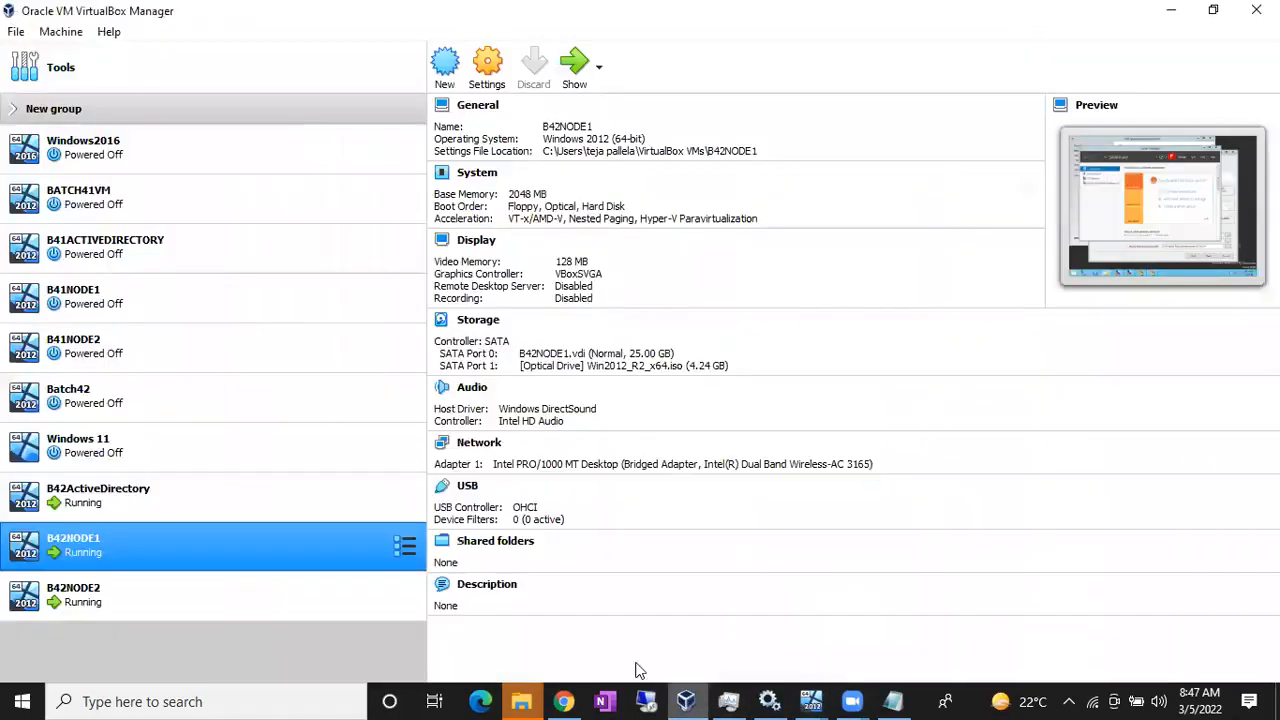
click(487, 63)
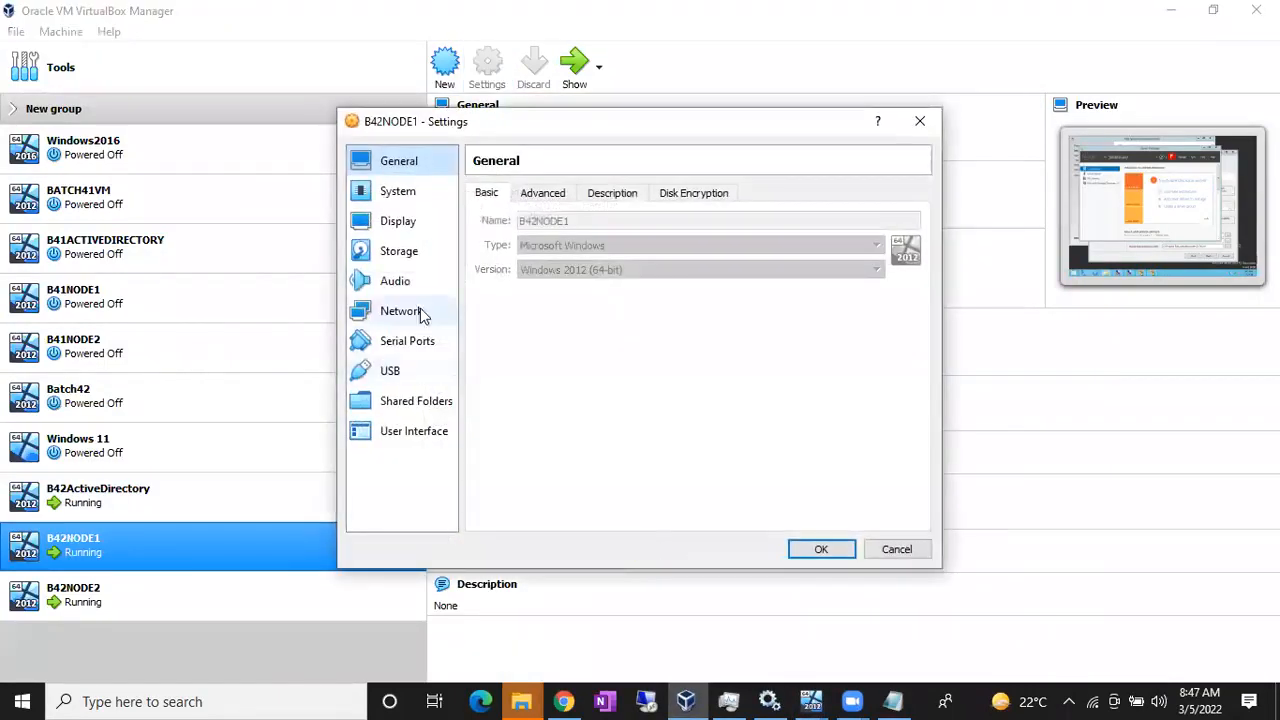
click(396, 253)
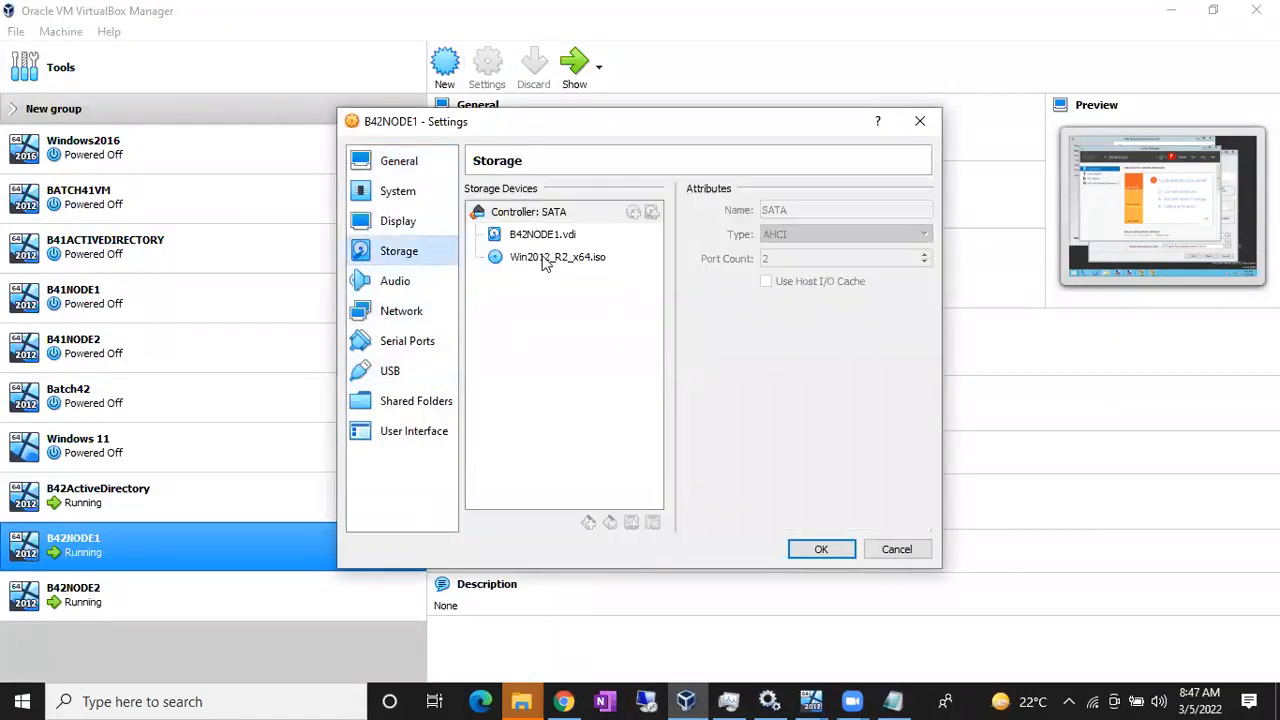
click(544, 262)
click(921, 213)
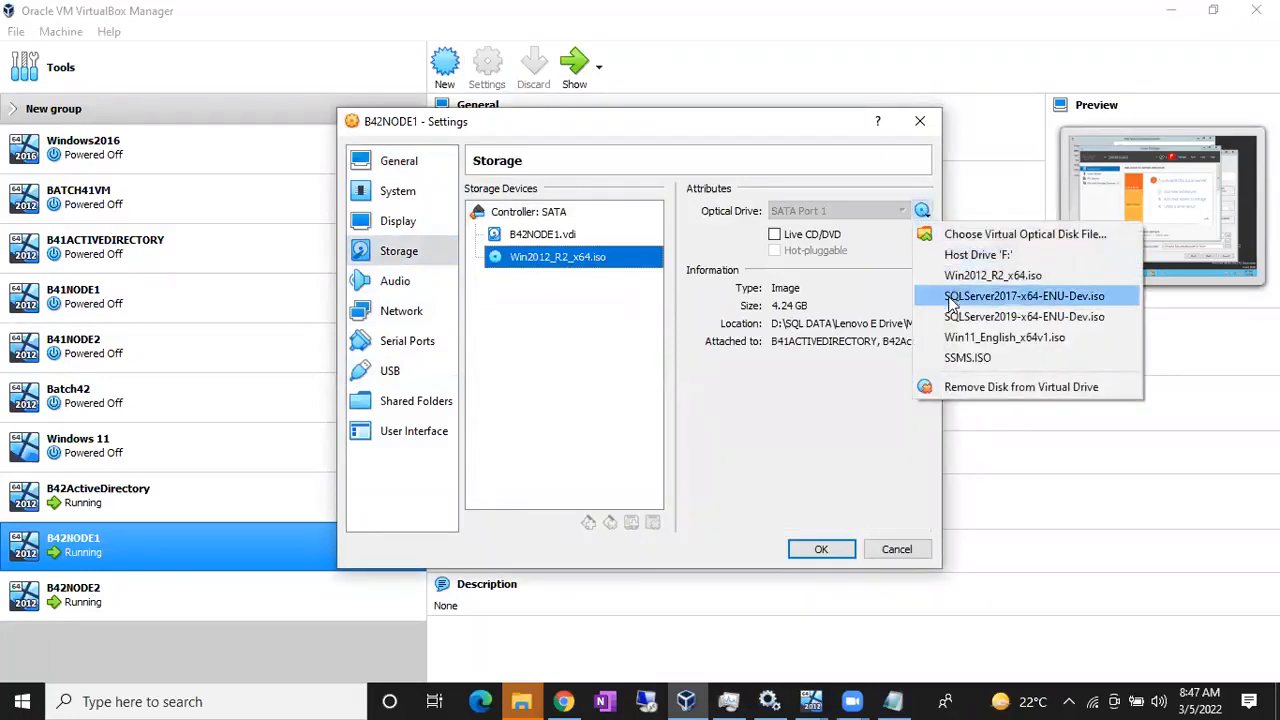
click(966, 296)
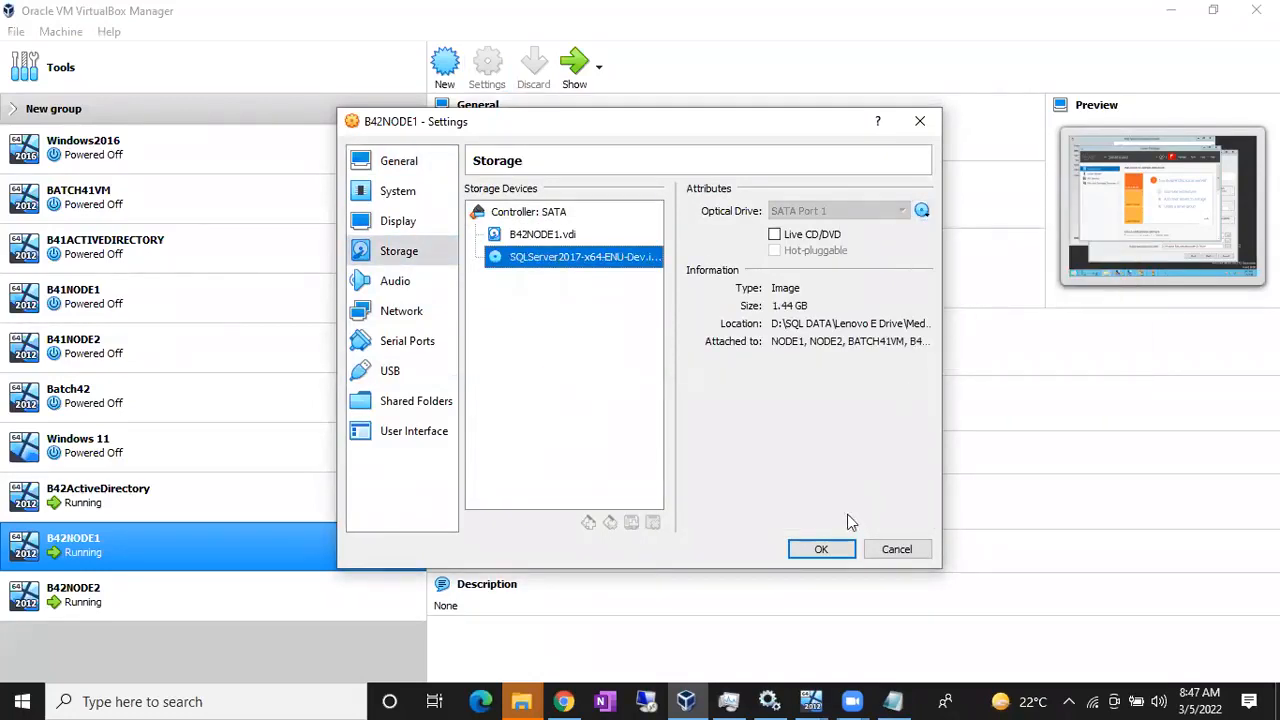
click(830, 550)
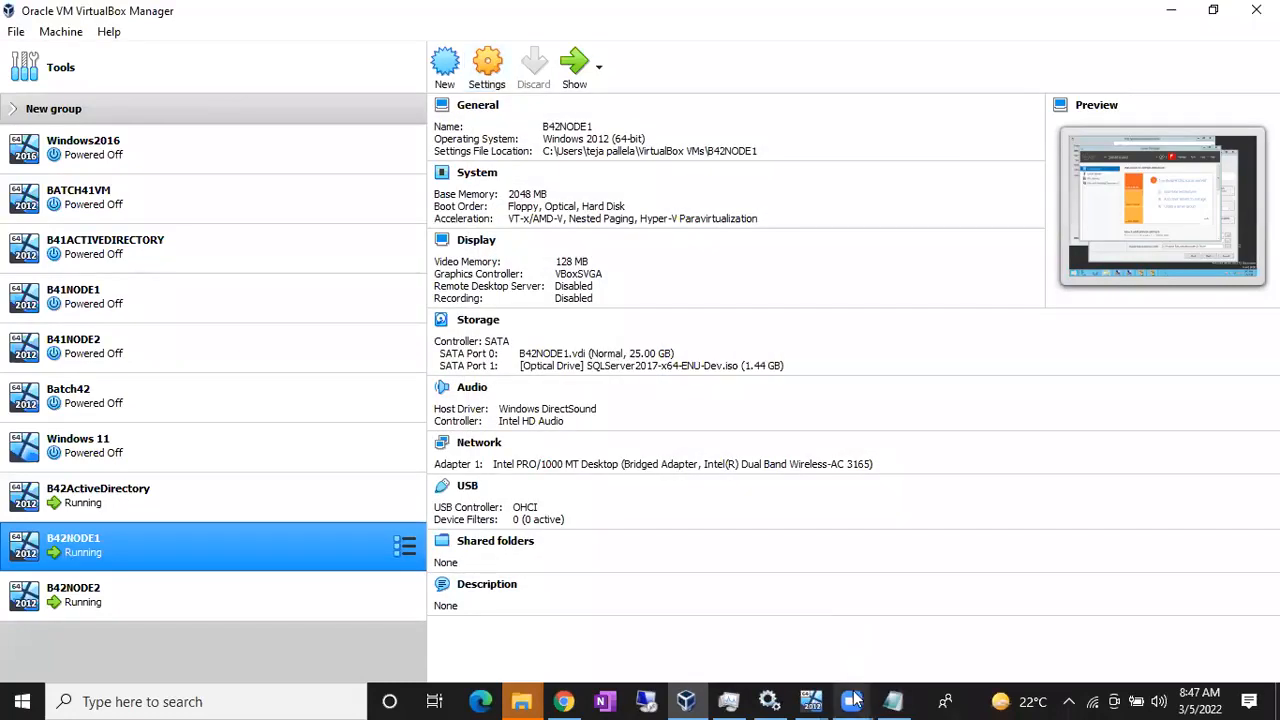
Step: Bring B42NODE1 and its This PC window to the front
mouse_move(814, 698)
click(794, 615)
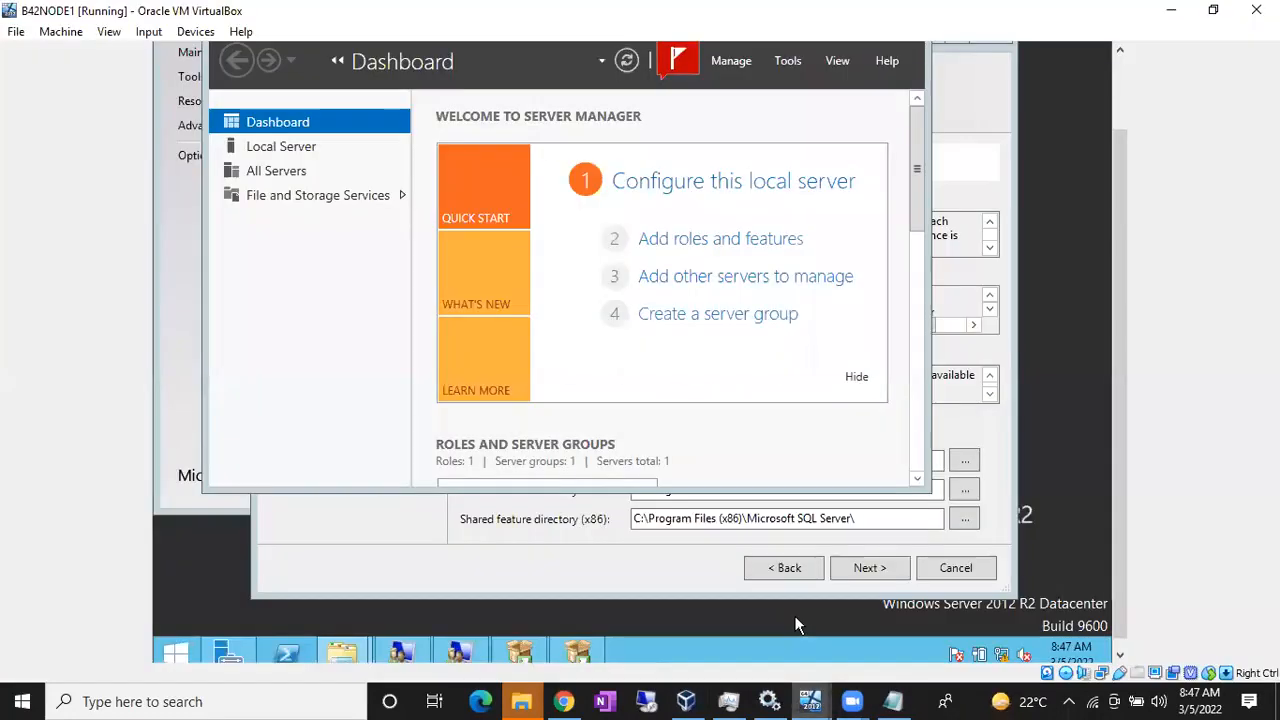
mouse_move(335, 652)
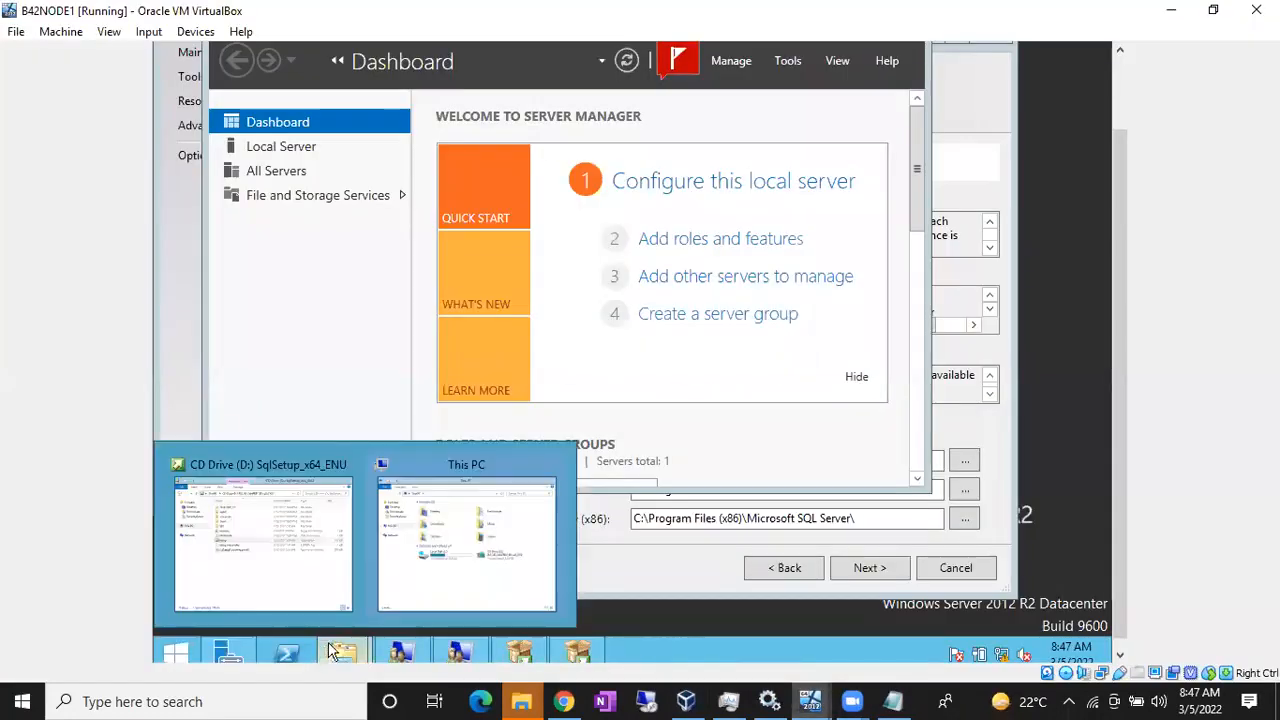
click(430, 572)
Step: Refresh This PC until D: shows the SQL Server disc, then open CD Drive (D:)
click(824, 364)
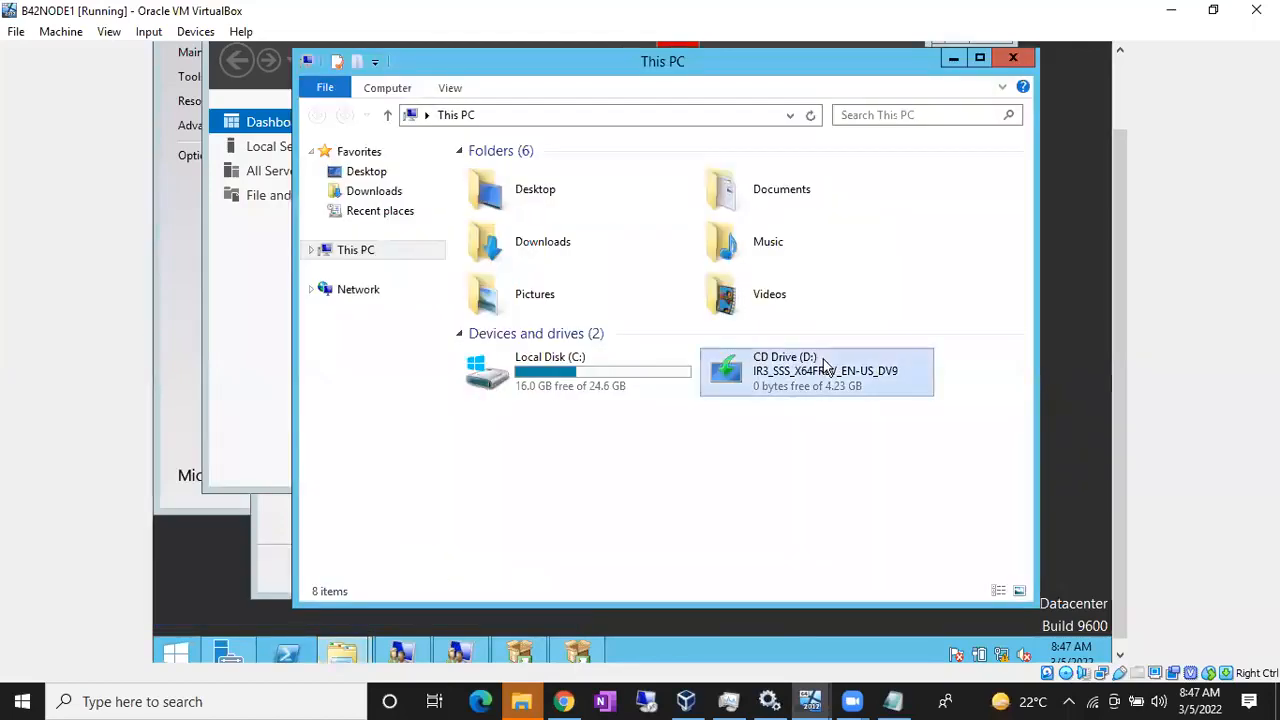
click(811, 116)
click(811, 116)
click(811, 116)
click(816, 122)
click(816, 122)
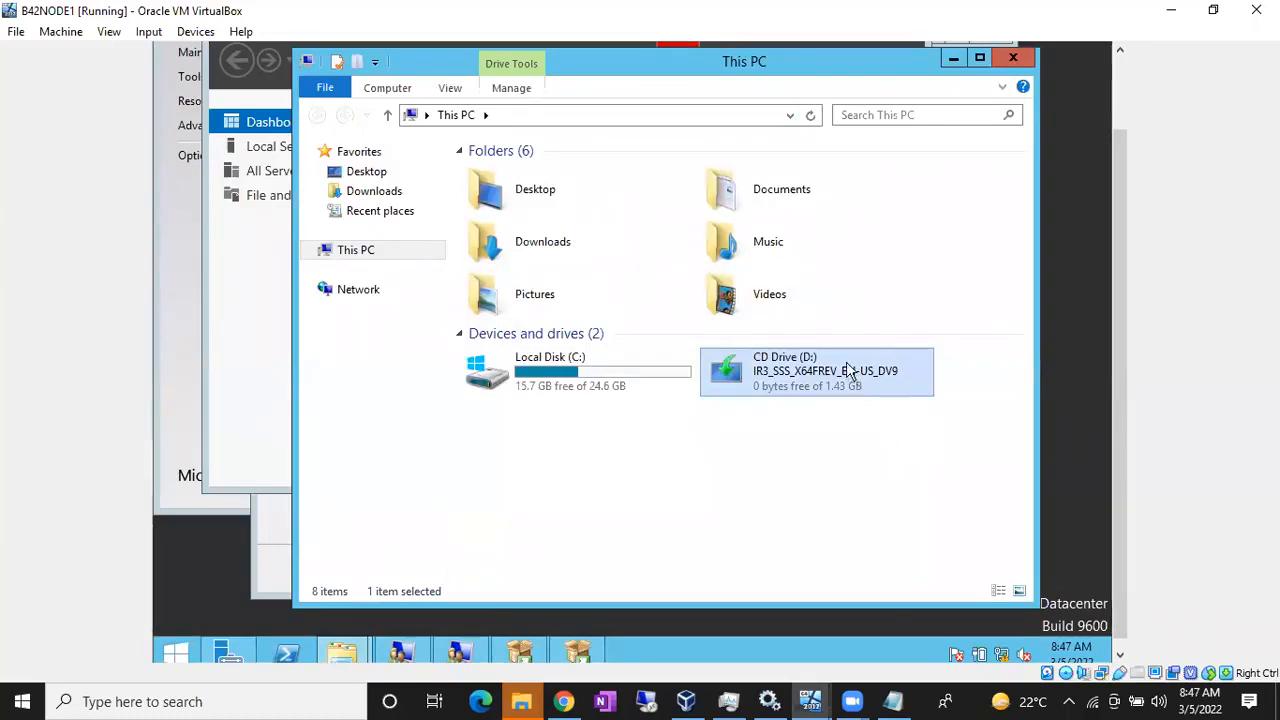
click(810, 116)
click(810, 116)
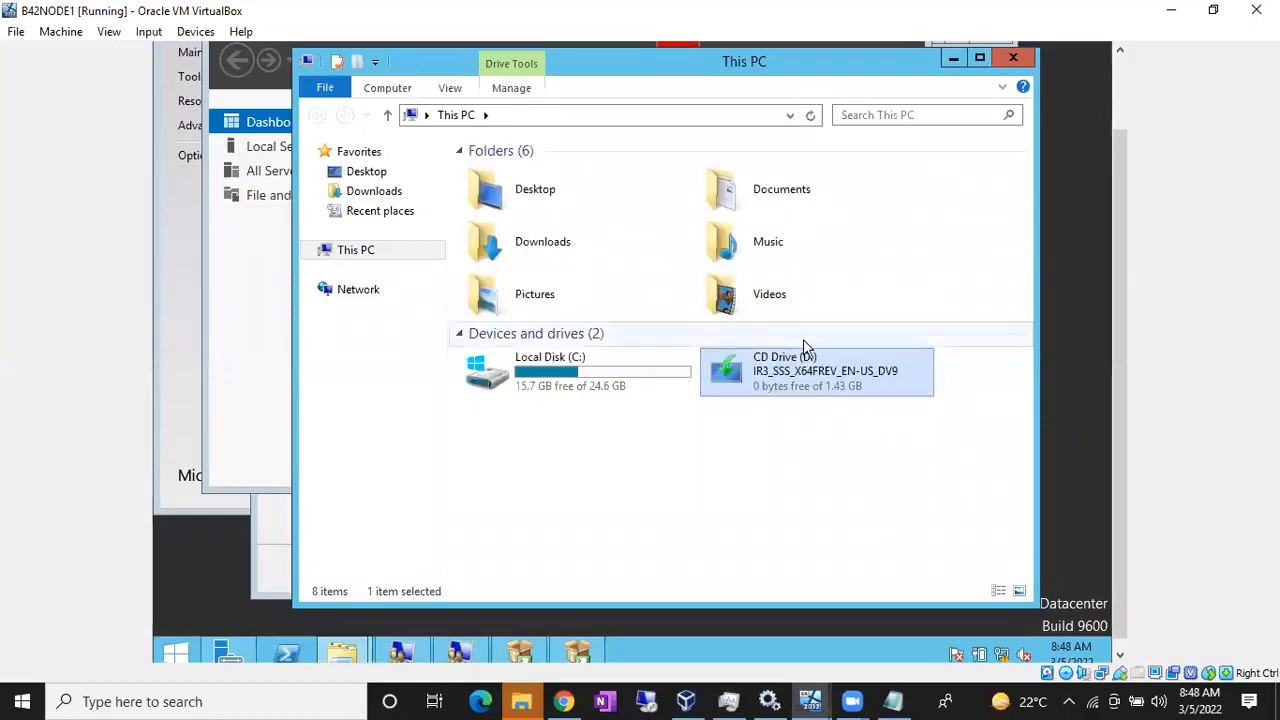
right_click(815, 386)
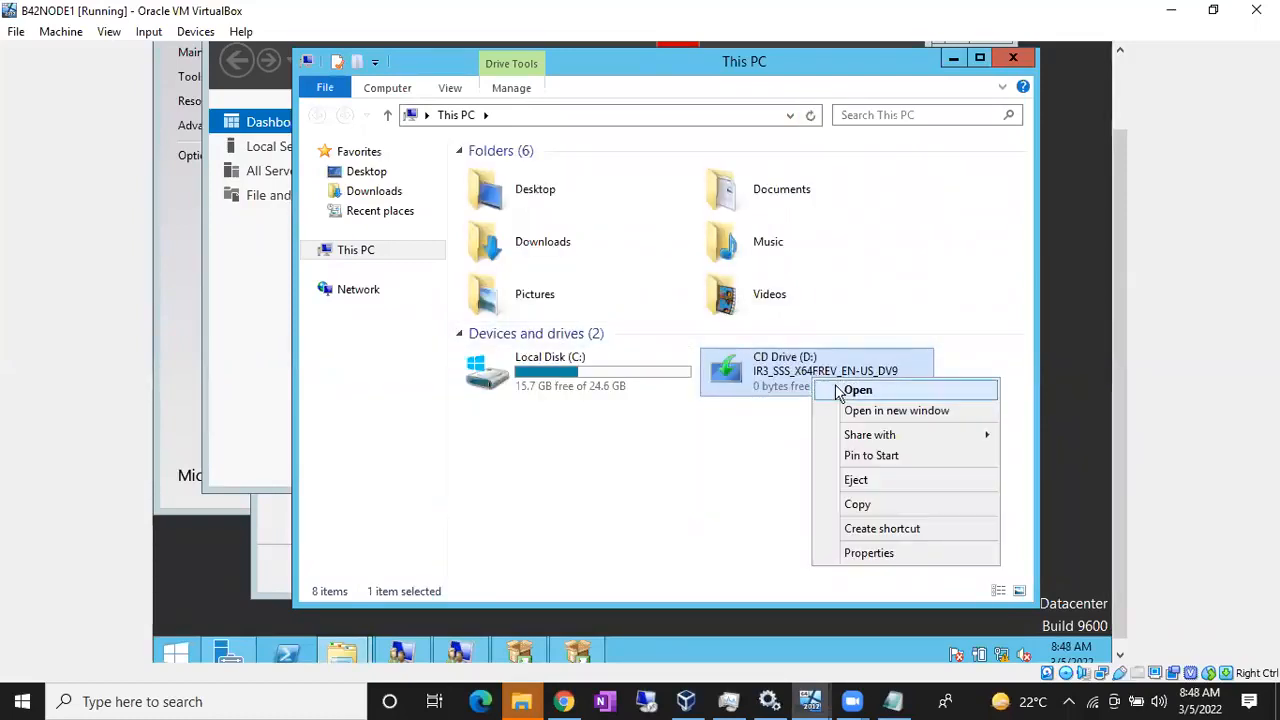
click(857, 390)
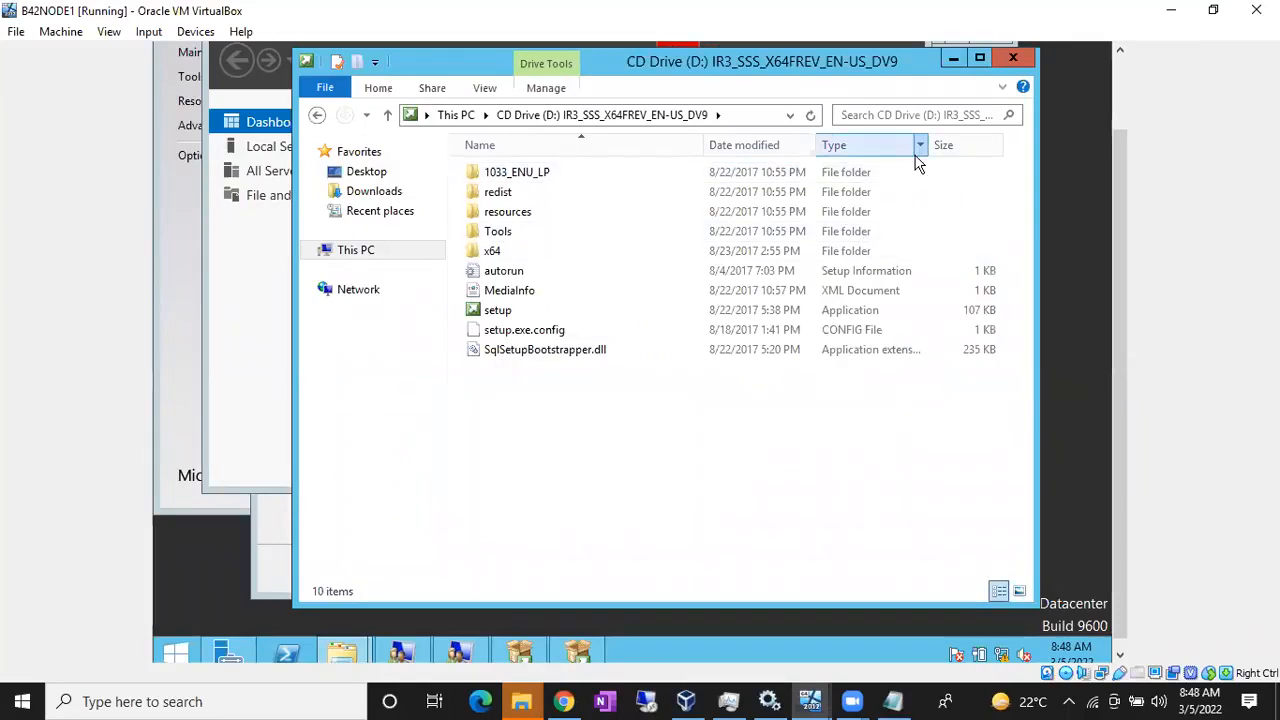
Step: Return to SQL Server Setup, add Client Tools Connectivity and Client Tools SDK, and continue past Feature Rules
click(1012, 58)
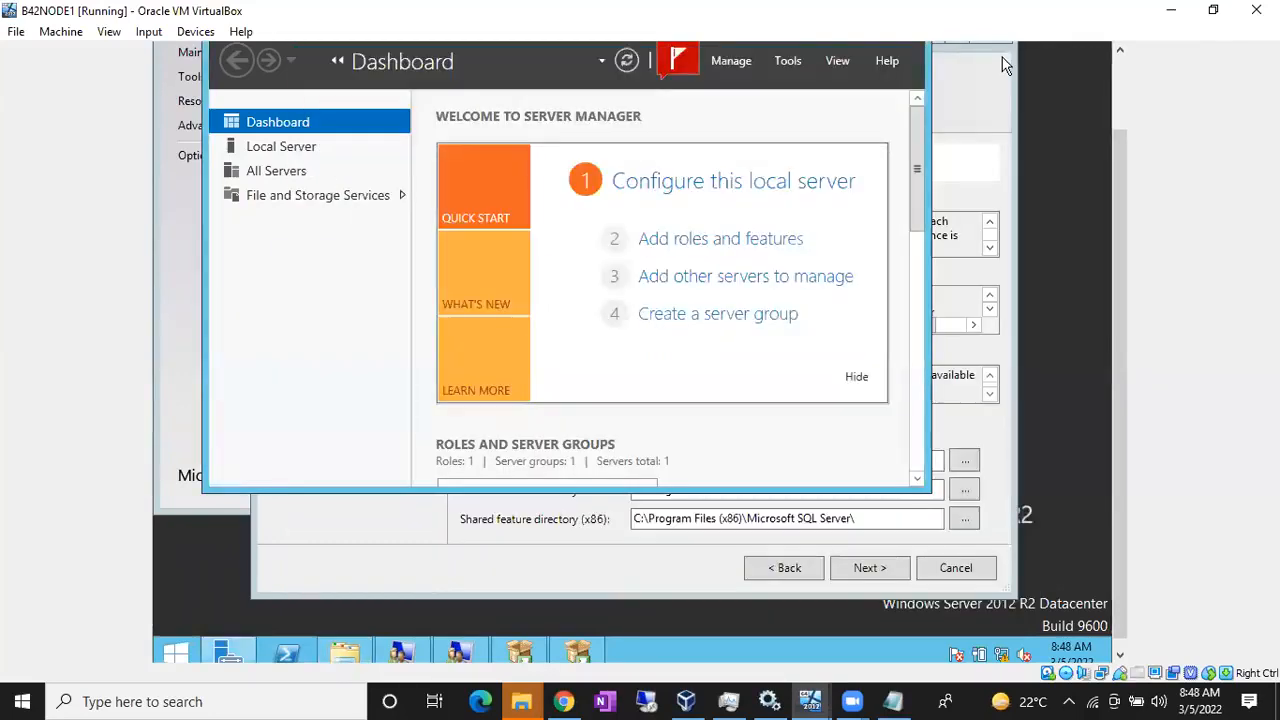
click(505, 536)
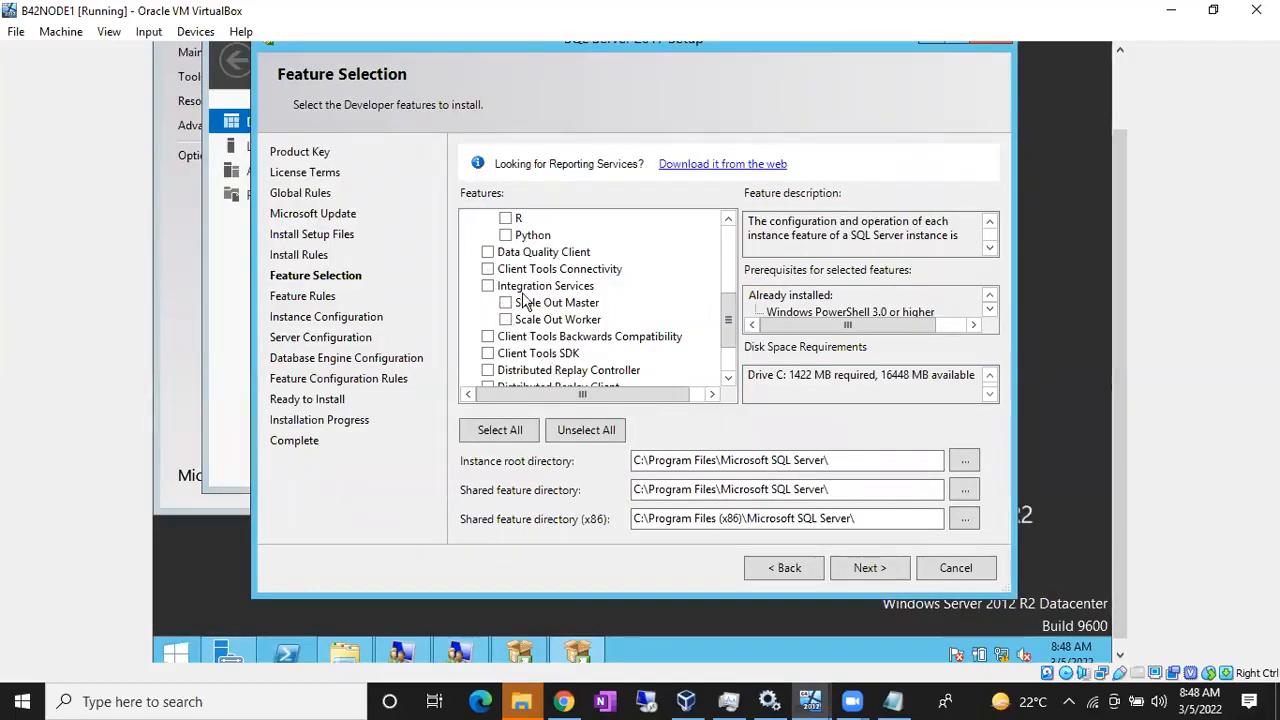
scroll(527, 303, up, 1)
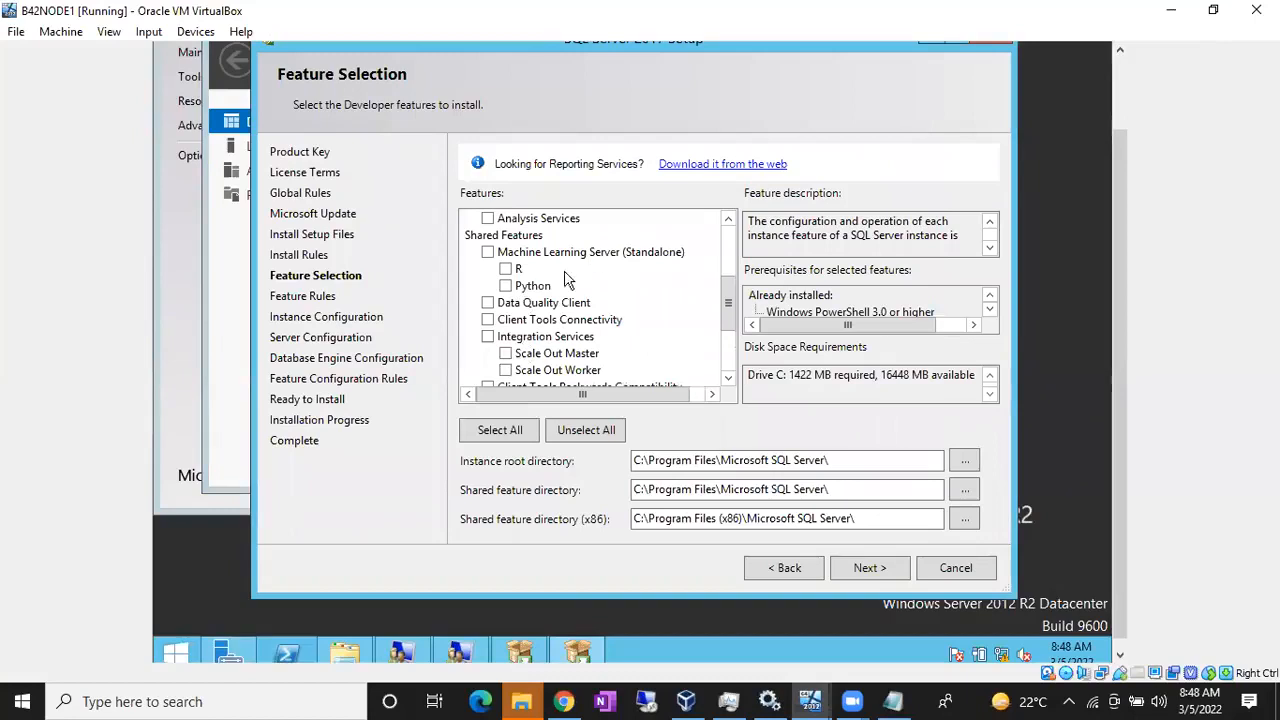
click(488, 320)
scroll(483, 388, down, 2)
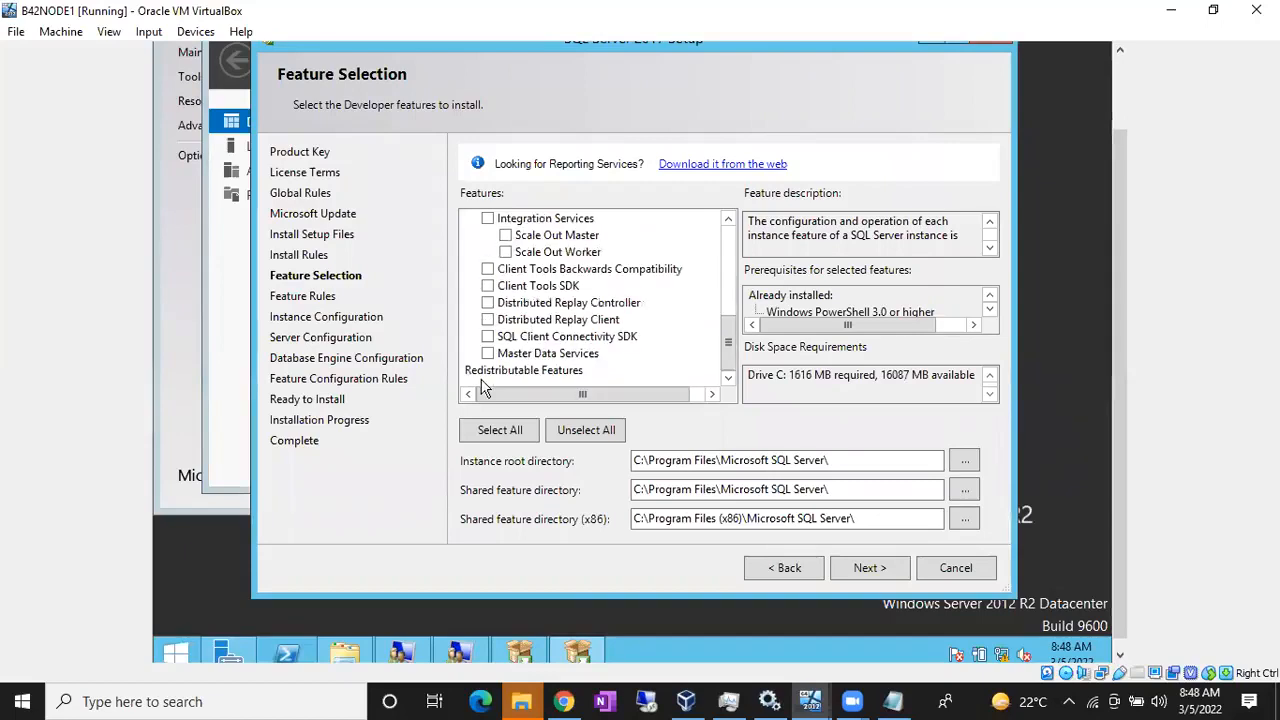
click(488, 286)
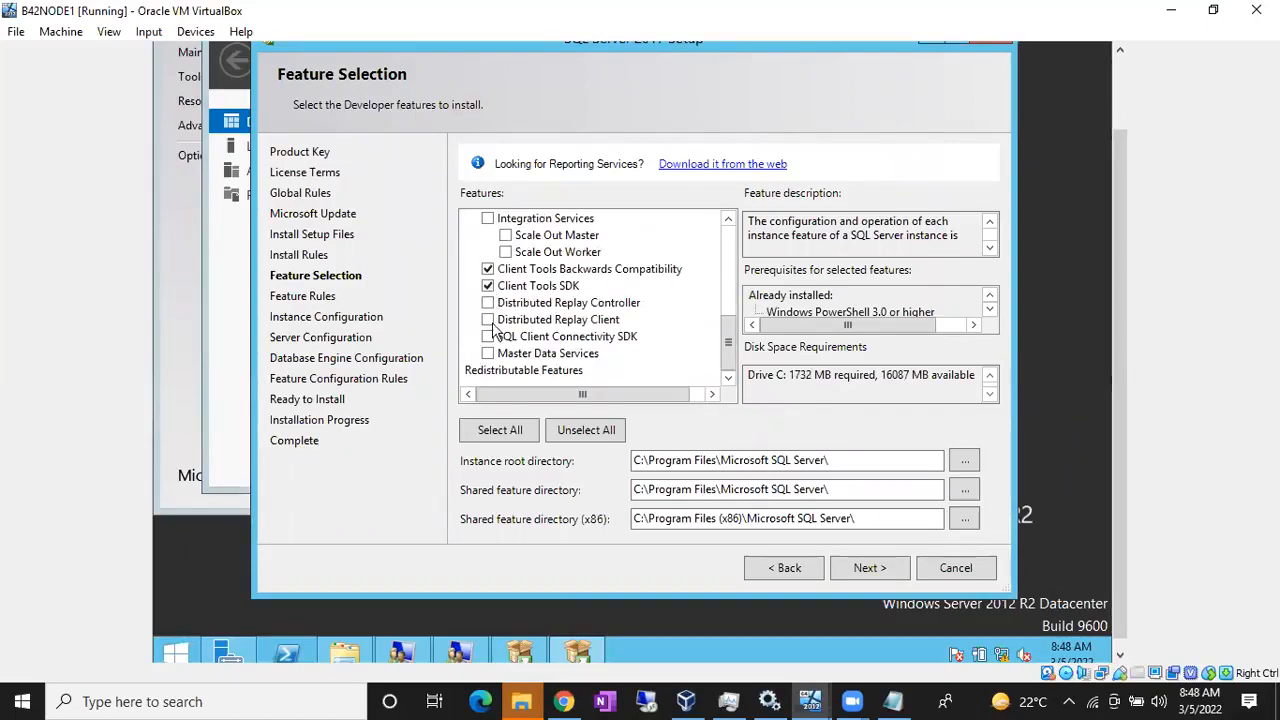
click(860, 566)
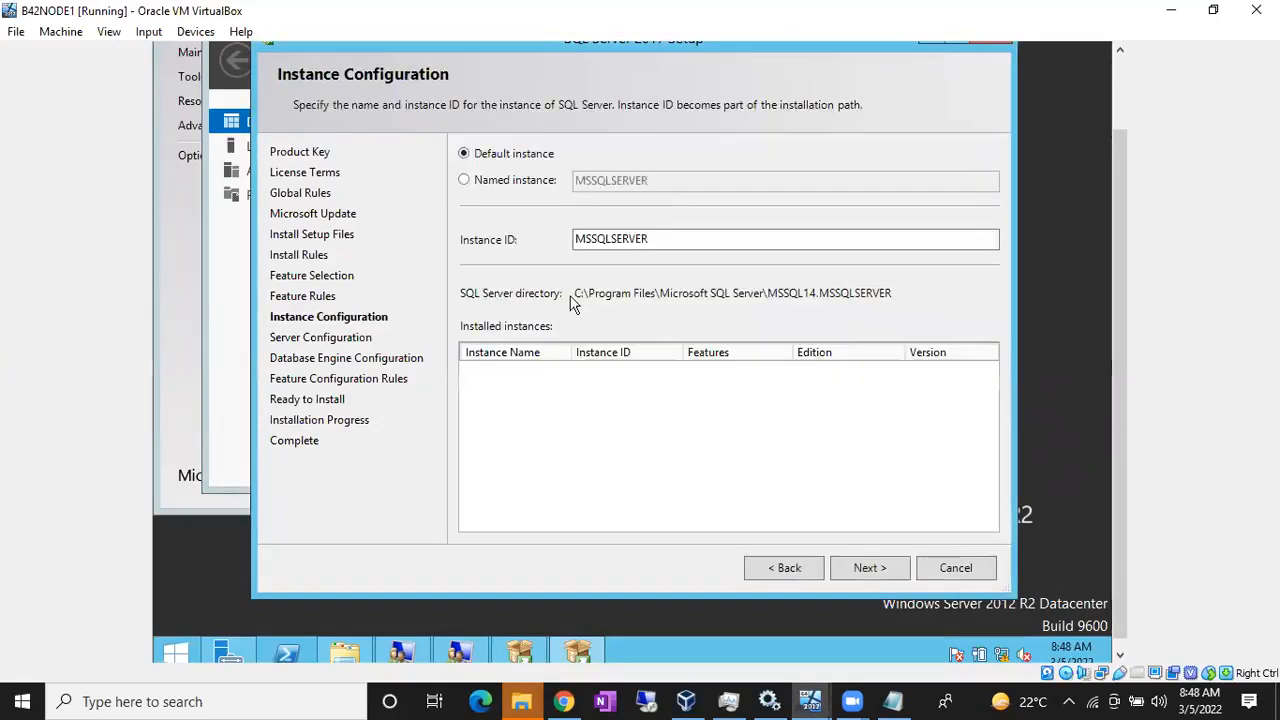
Step: Set a named instance B42SQL2017 with matching instance ID and directory MSSQL14.B42SQL2017, then continue
click(492, 180)
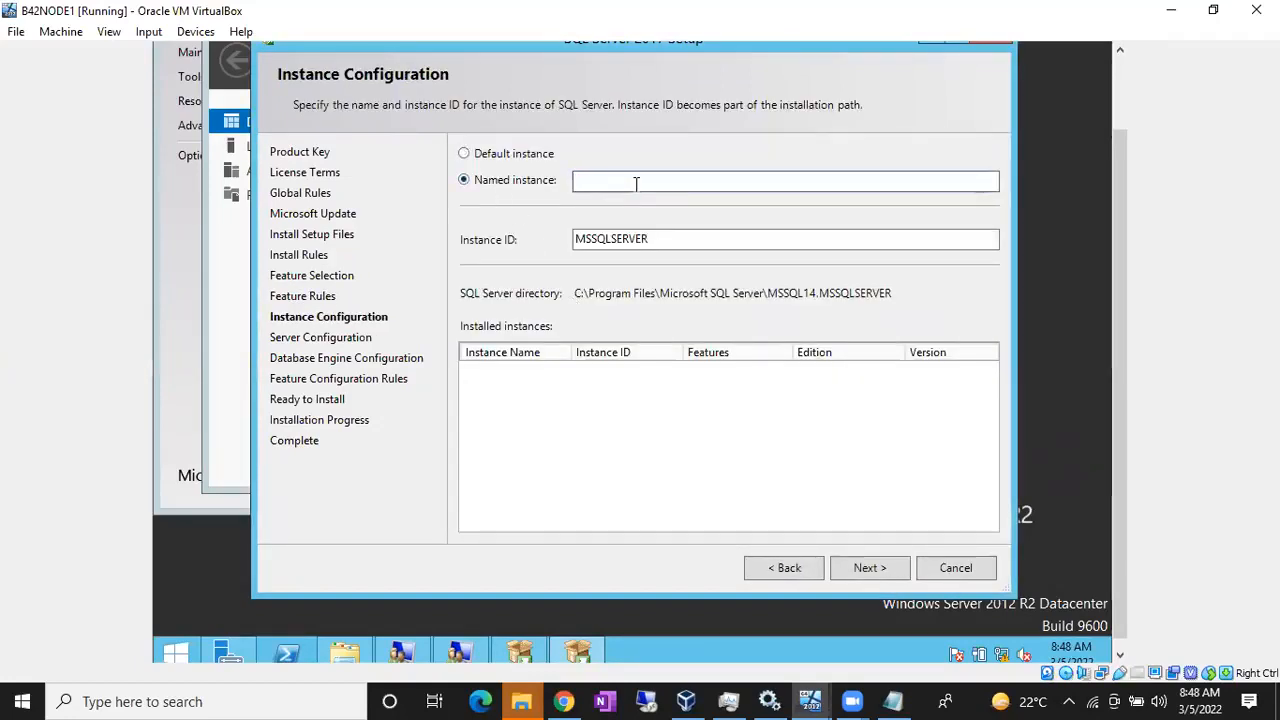
text(B42)
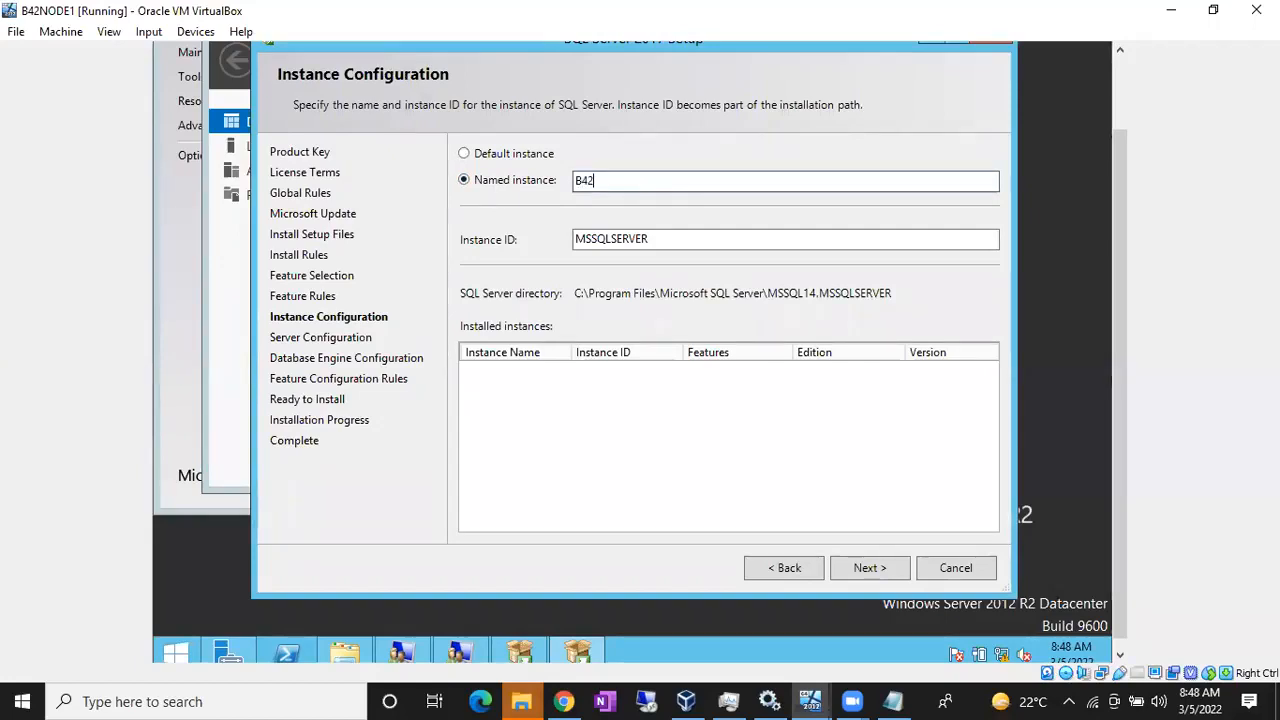
text(NODE1)
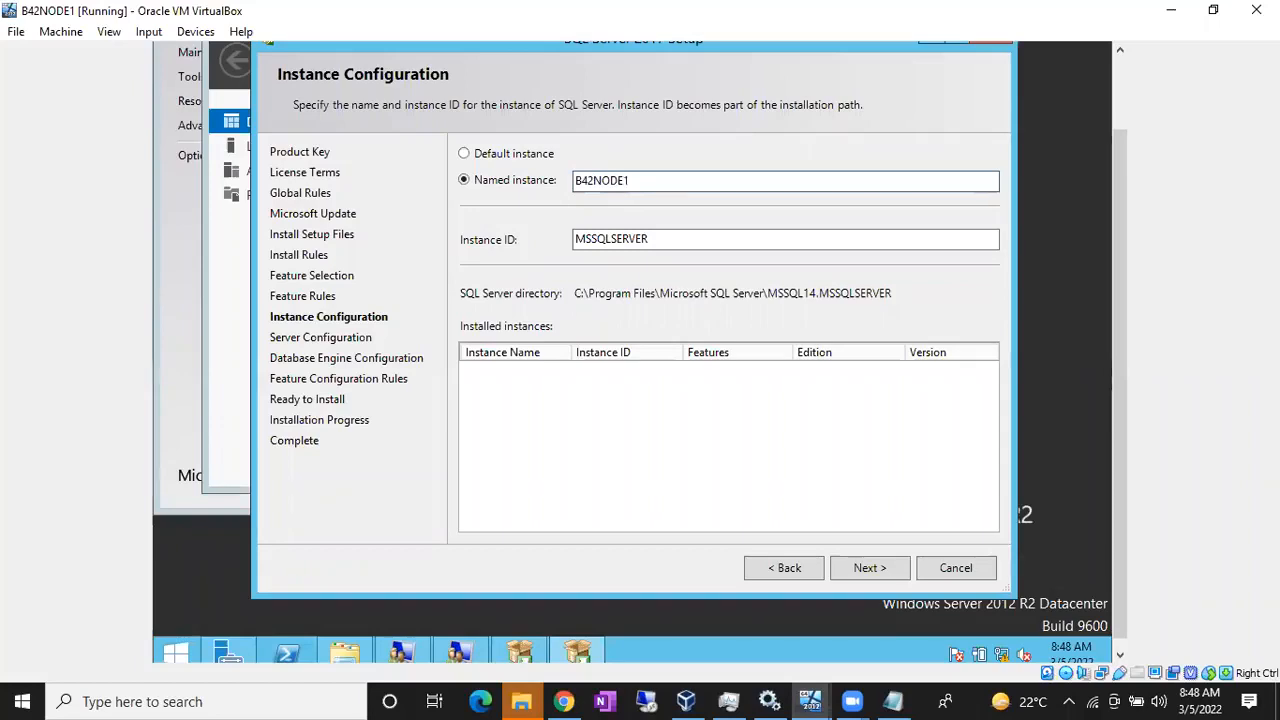
key(BackSpace)
key(BackSpace)
key(BackSpace)
key(BackSpace)
text(SQL2017)
click(656, 246)
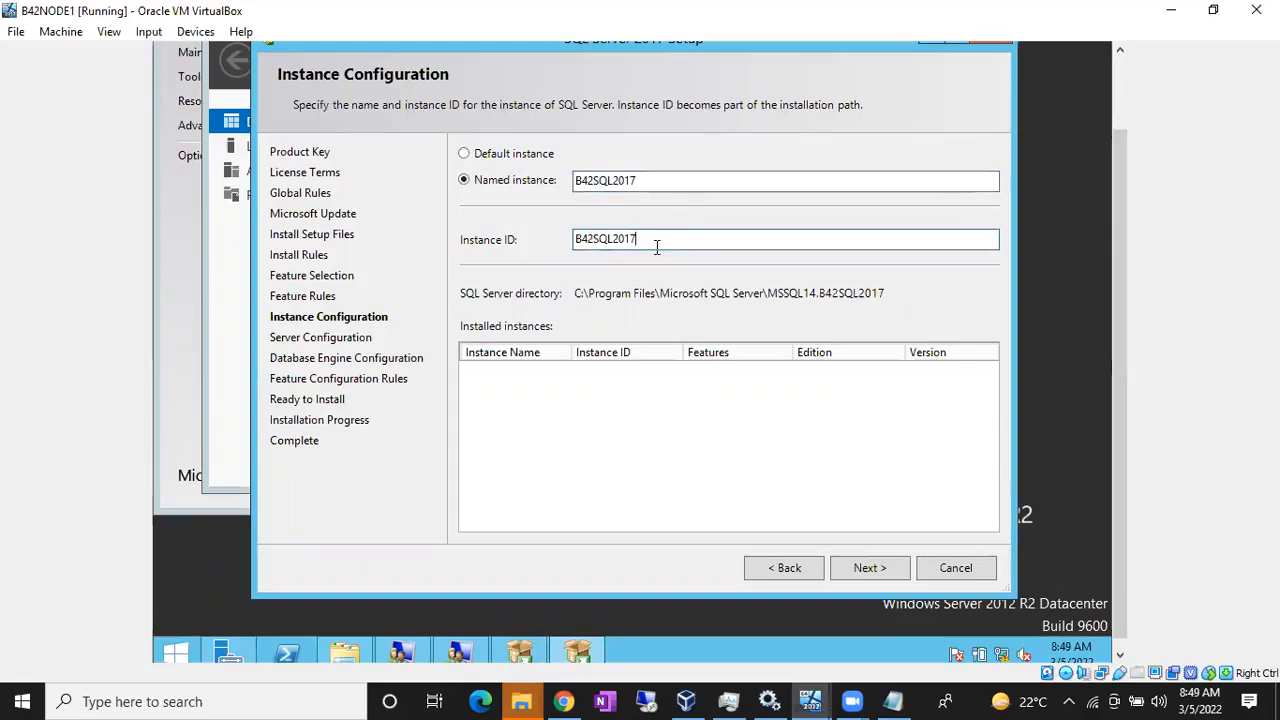
click(866, 566)
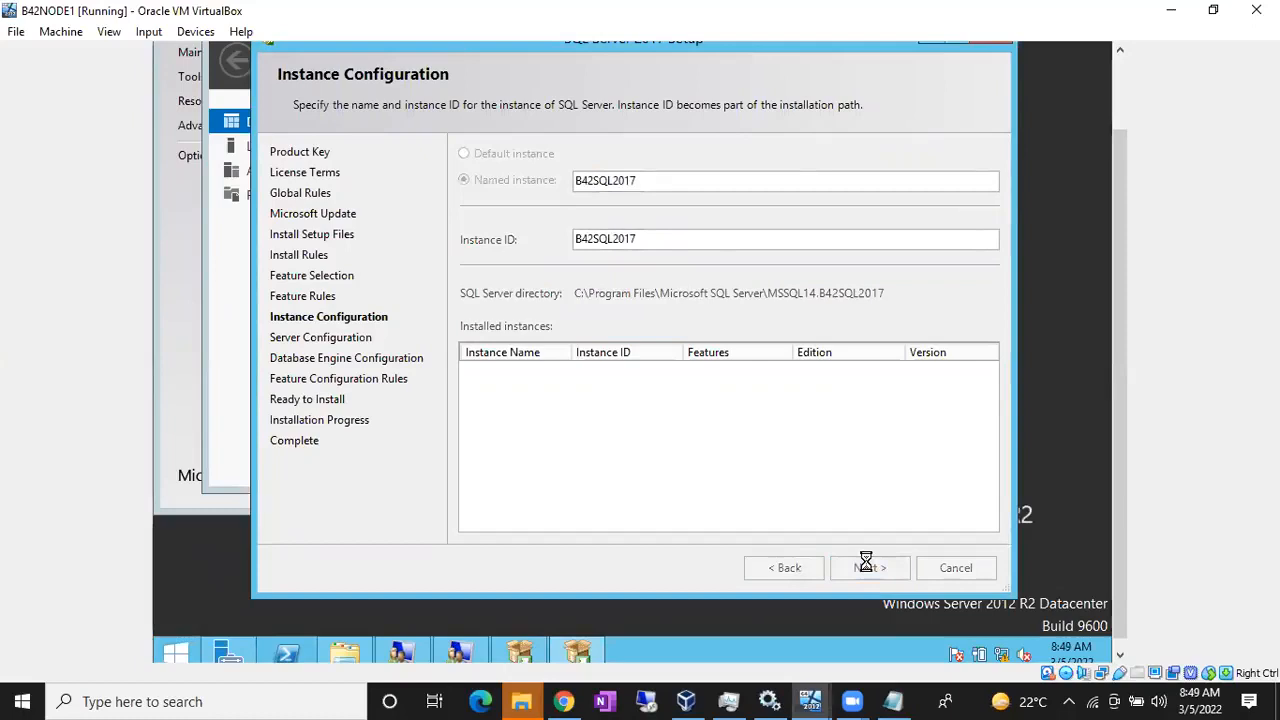
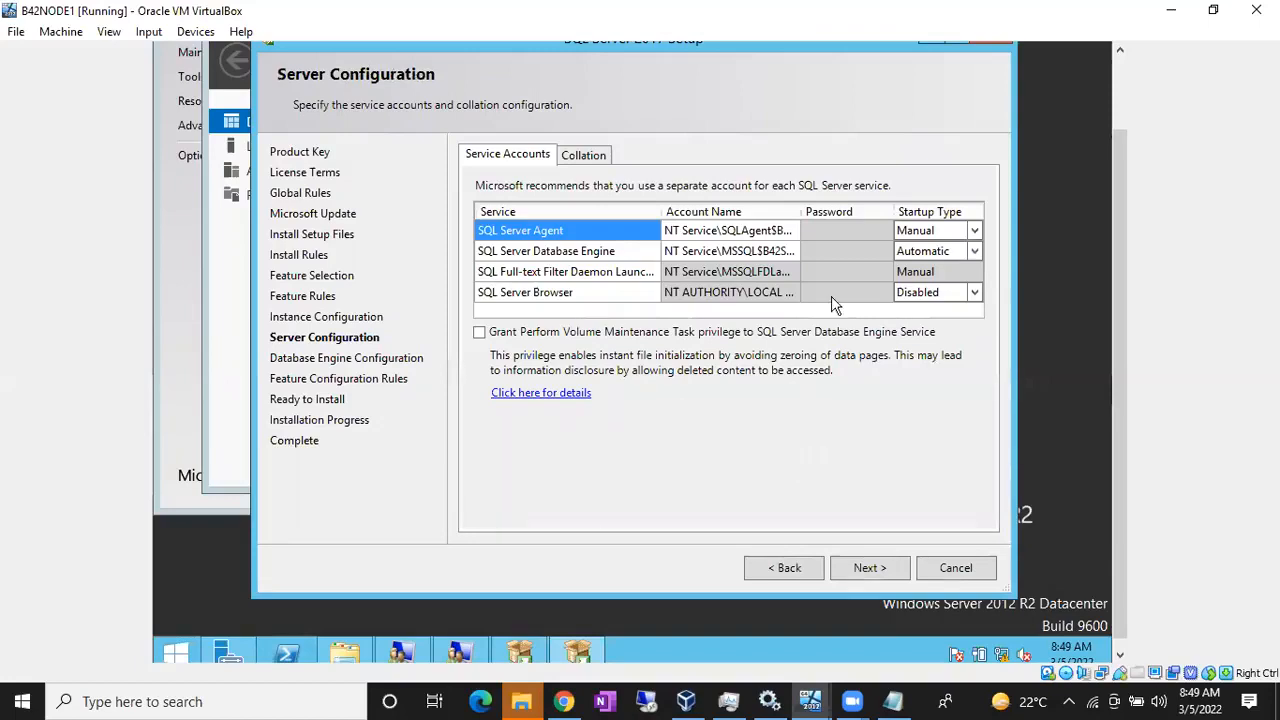
Step: Browse the directory for a SQL Server Agent account and enter the Sql_svc account name
click(778, 229)
click(788, 232)
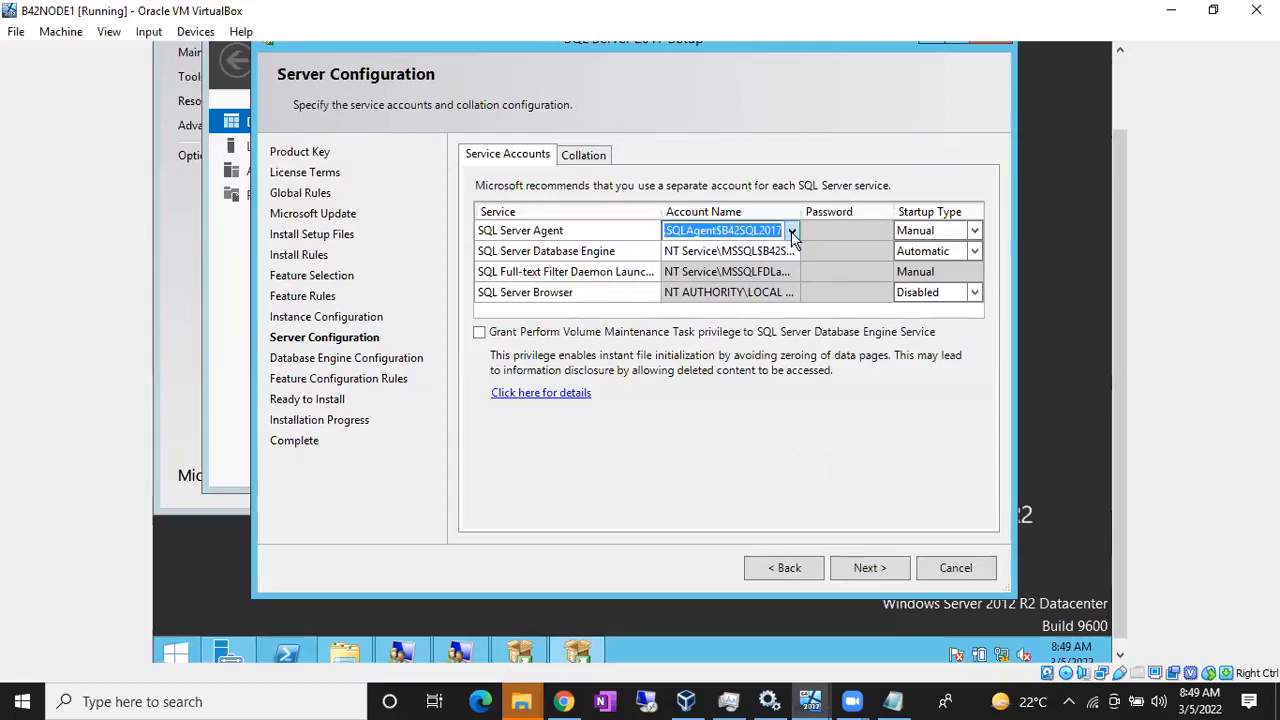
click(791, 232)
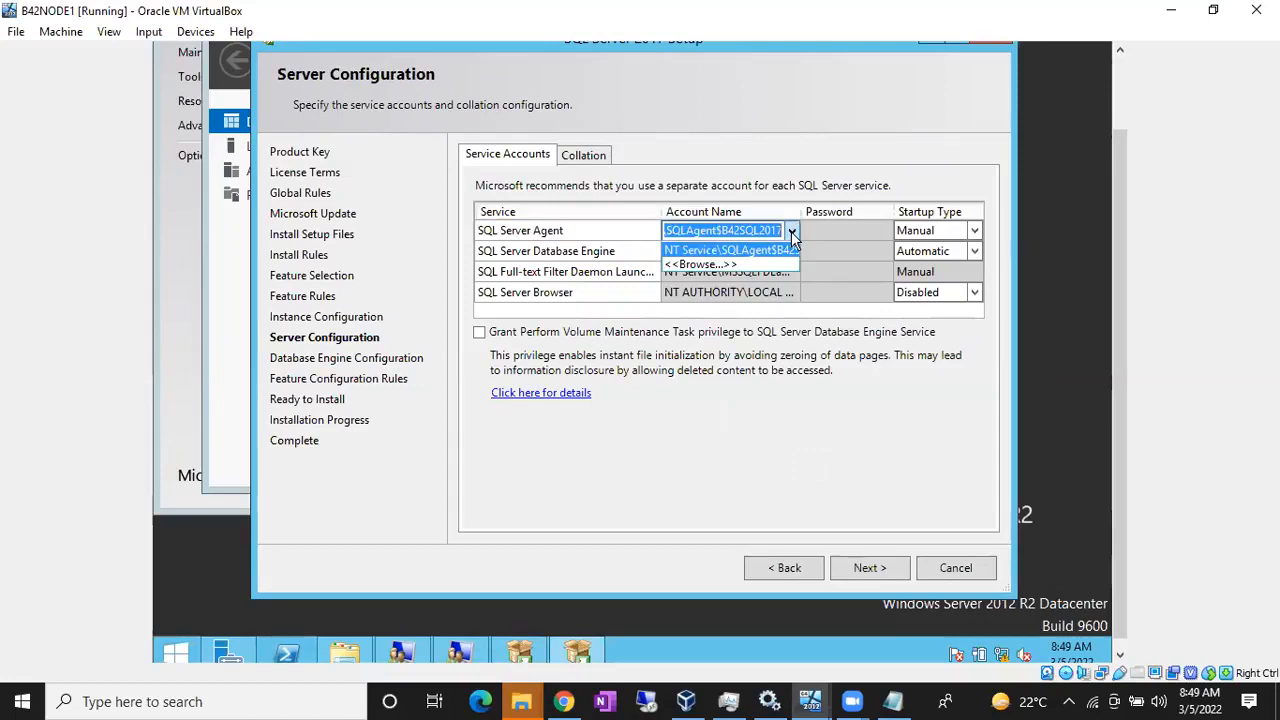
click(759, 268)
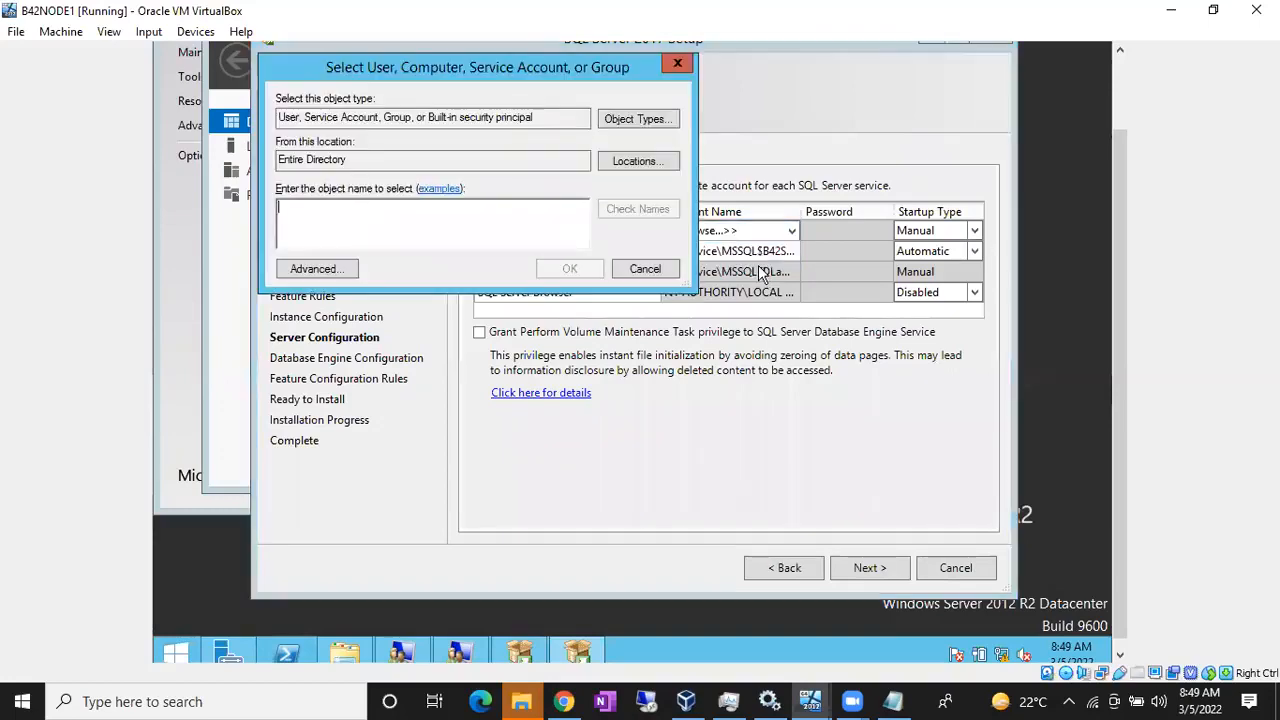
drag(352, 160, 268, 165)
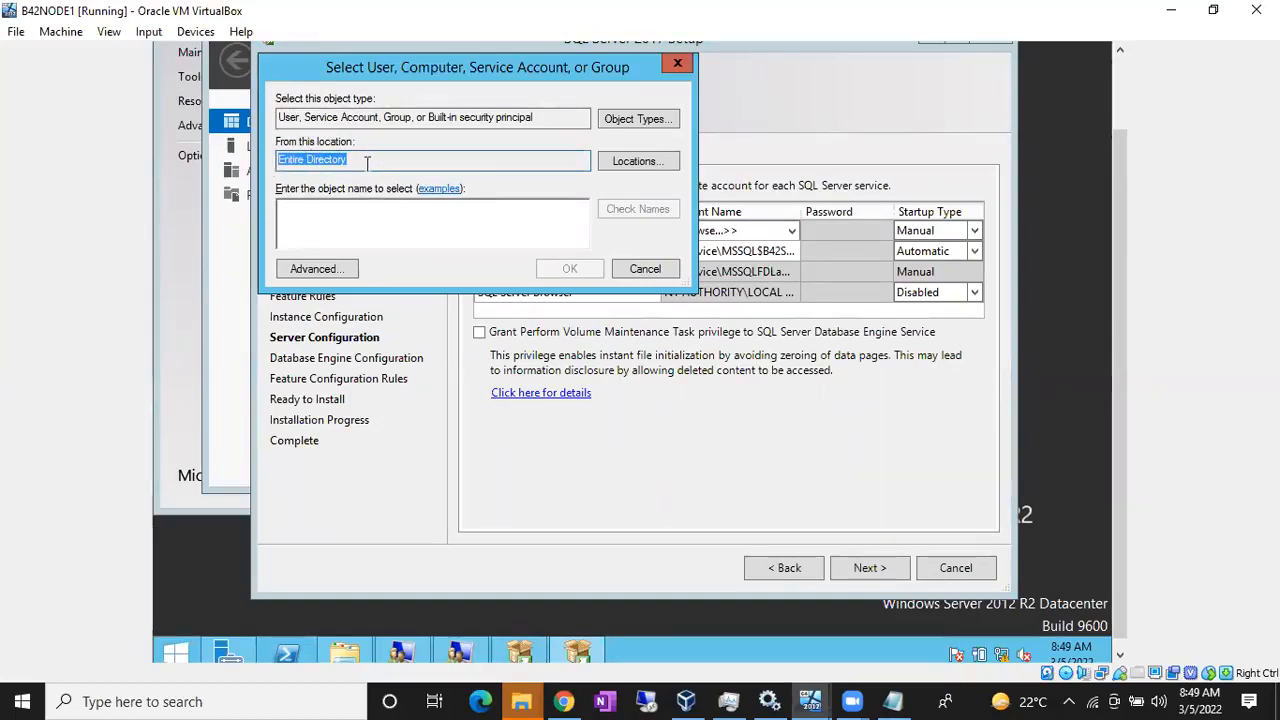
click(317, 216)
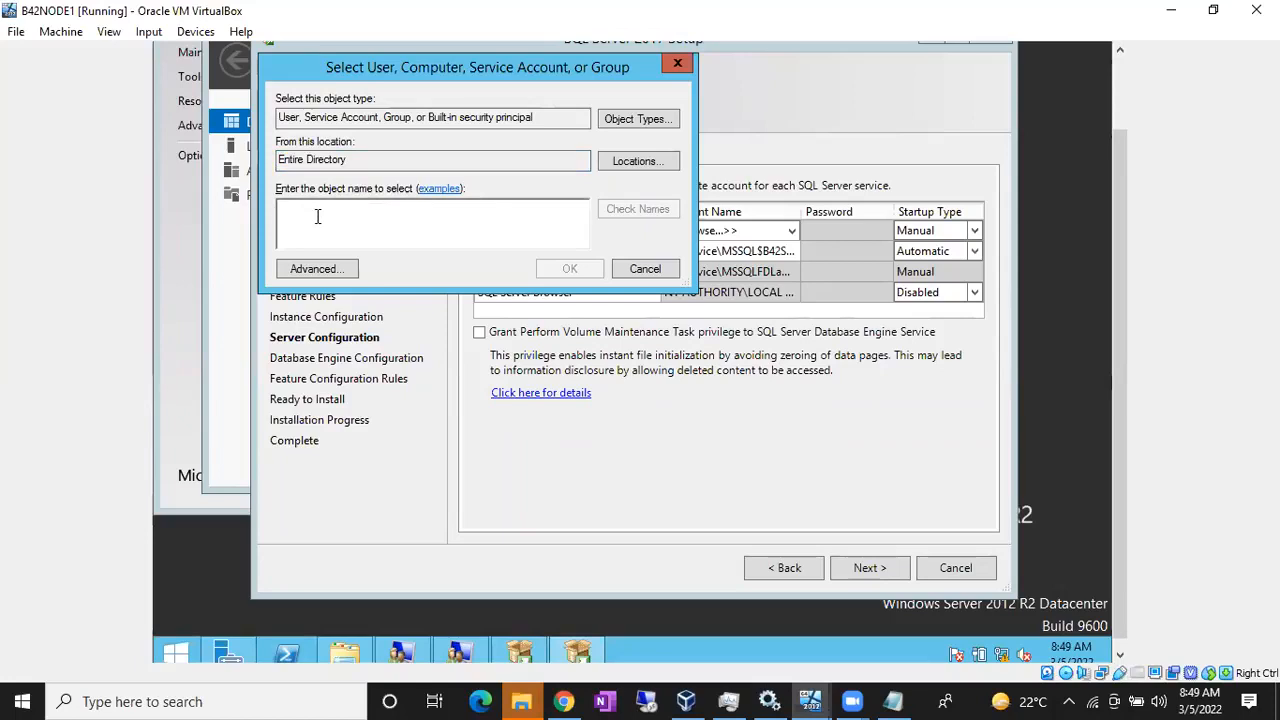
text(Sql)
text(-svc)
key(BackSpace)
key(BackSpace)
key(BackSpace)
key(BackSpace)
text(_svc)
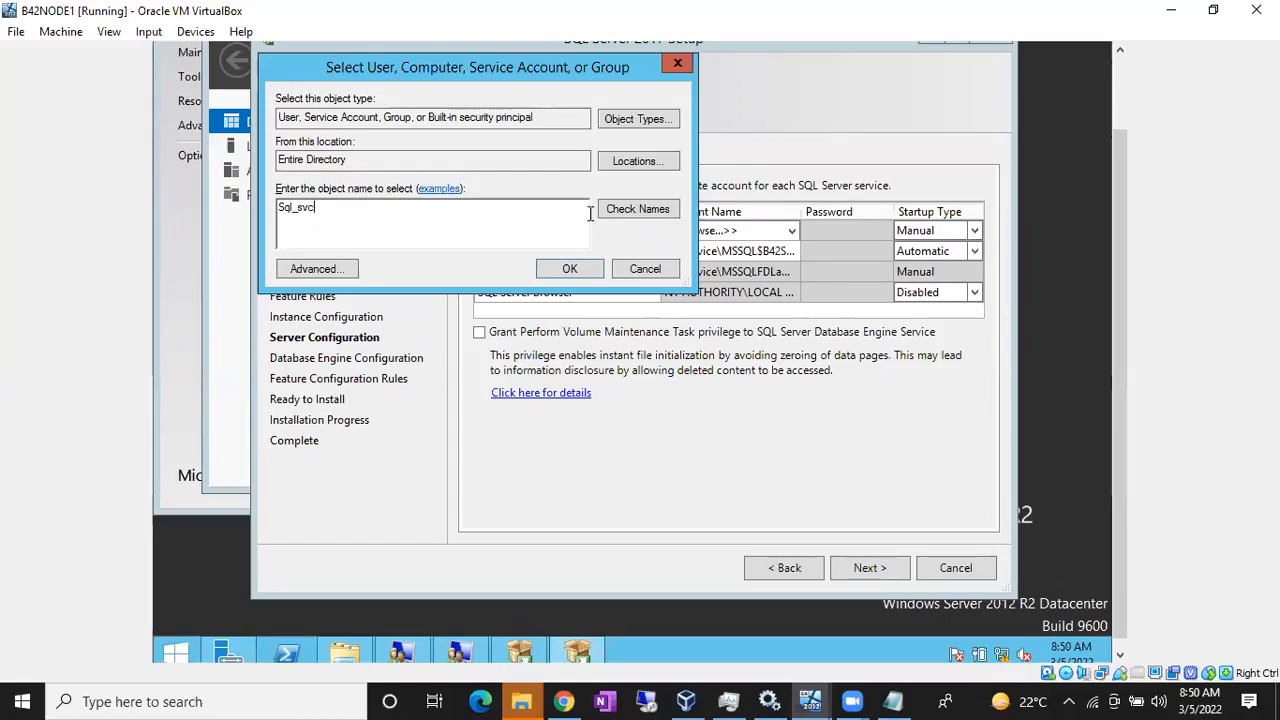
Step: Check the name with domain administrator credentials and confirm GOOGLE\Sql_SVC_ACT for SQL Server Agent
click(614, 216)
click(453, 175)
text(administrator•••••••••)
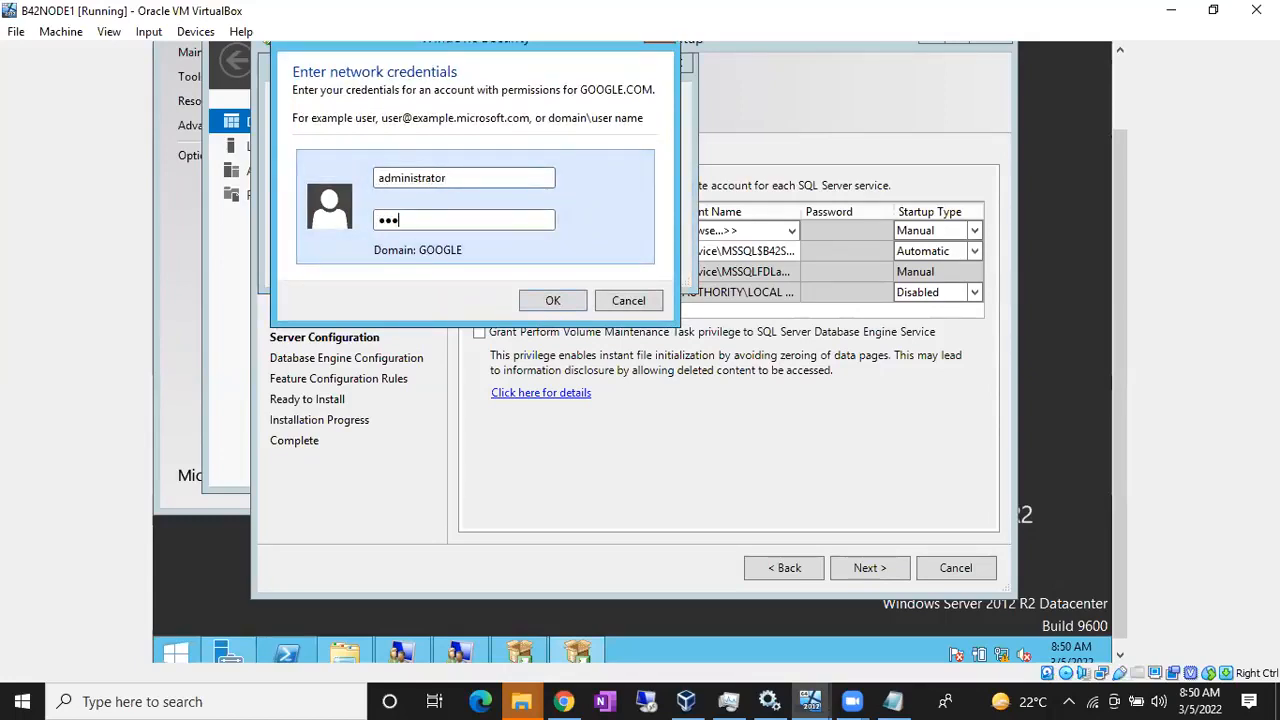
text(••••)
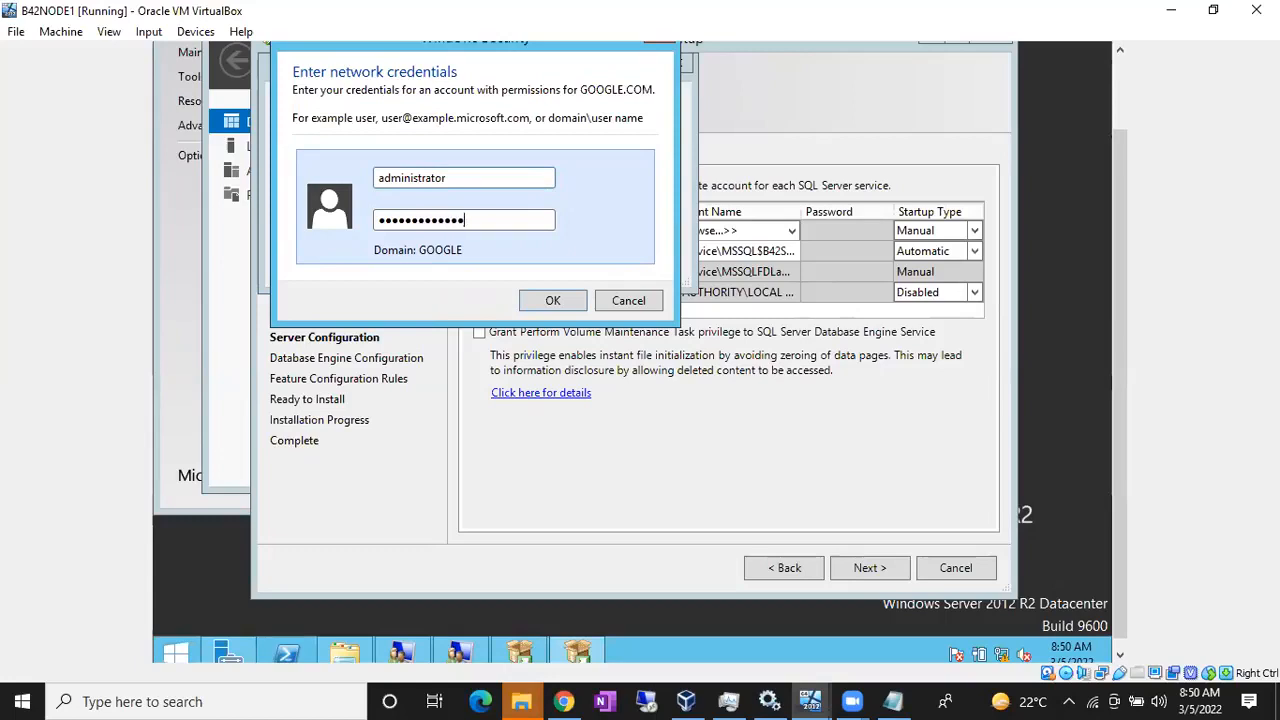
click(552, 301)
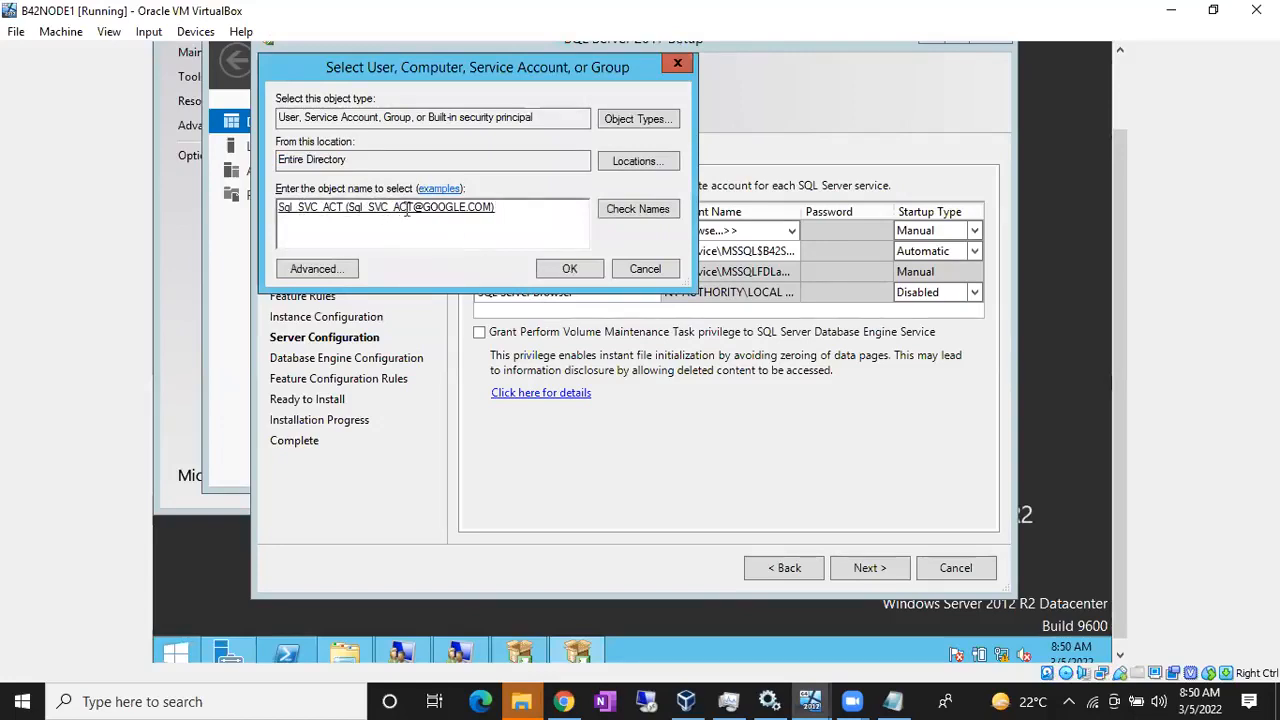
click(572, 270)
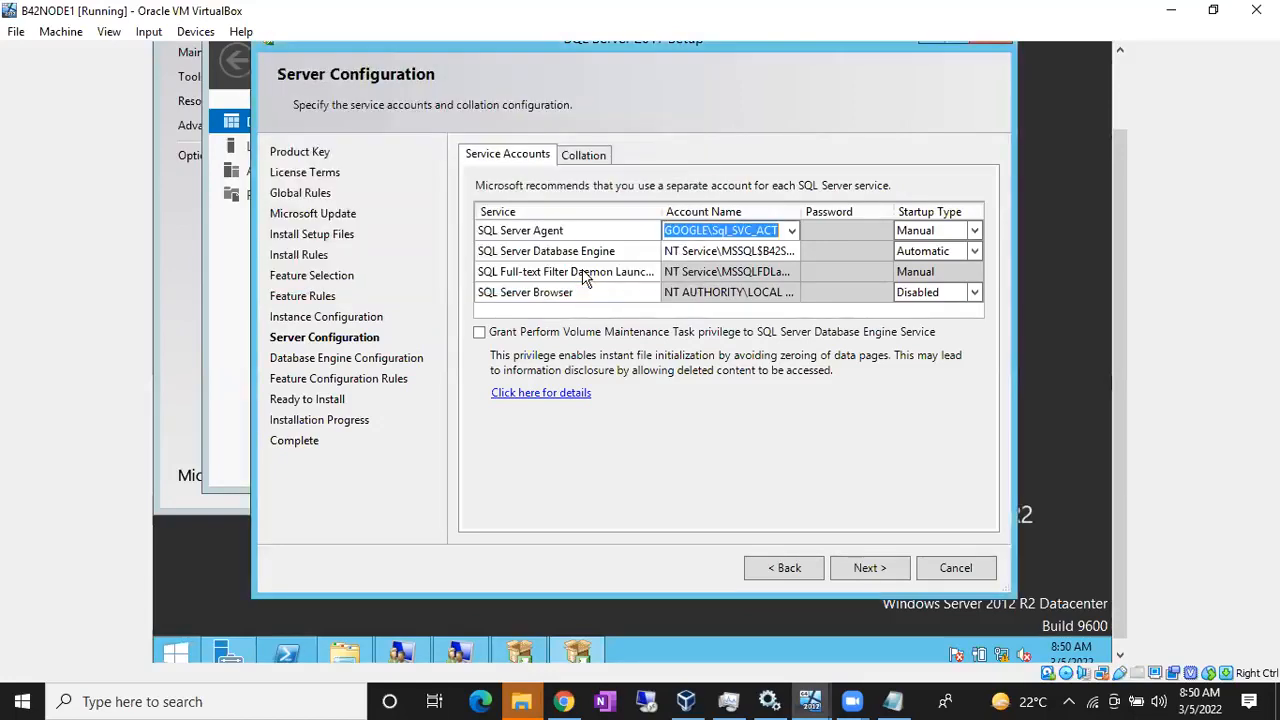
Step: Give the Database Engine the GOOGLE\Sql_SVC_ACT account and enter passwords for both services
click(729, 254)
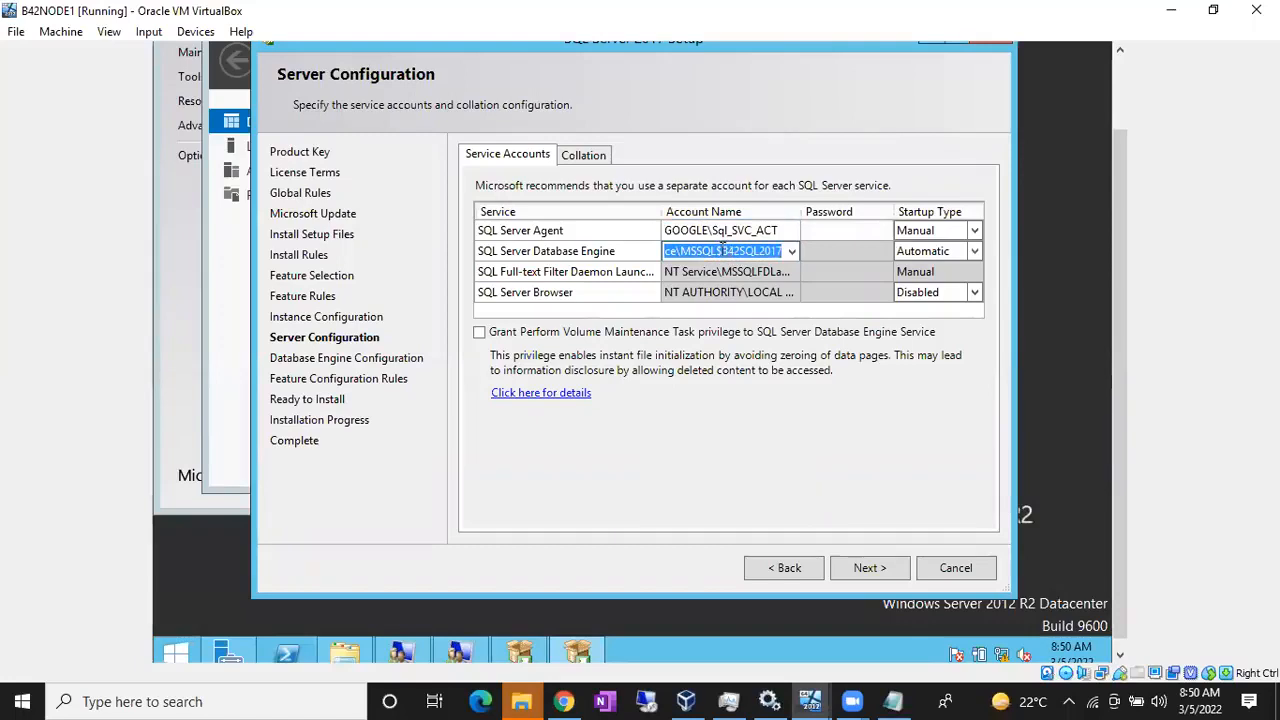
text(GOOGLE\Sql_SVC_ACT)
click(829, 231)
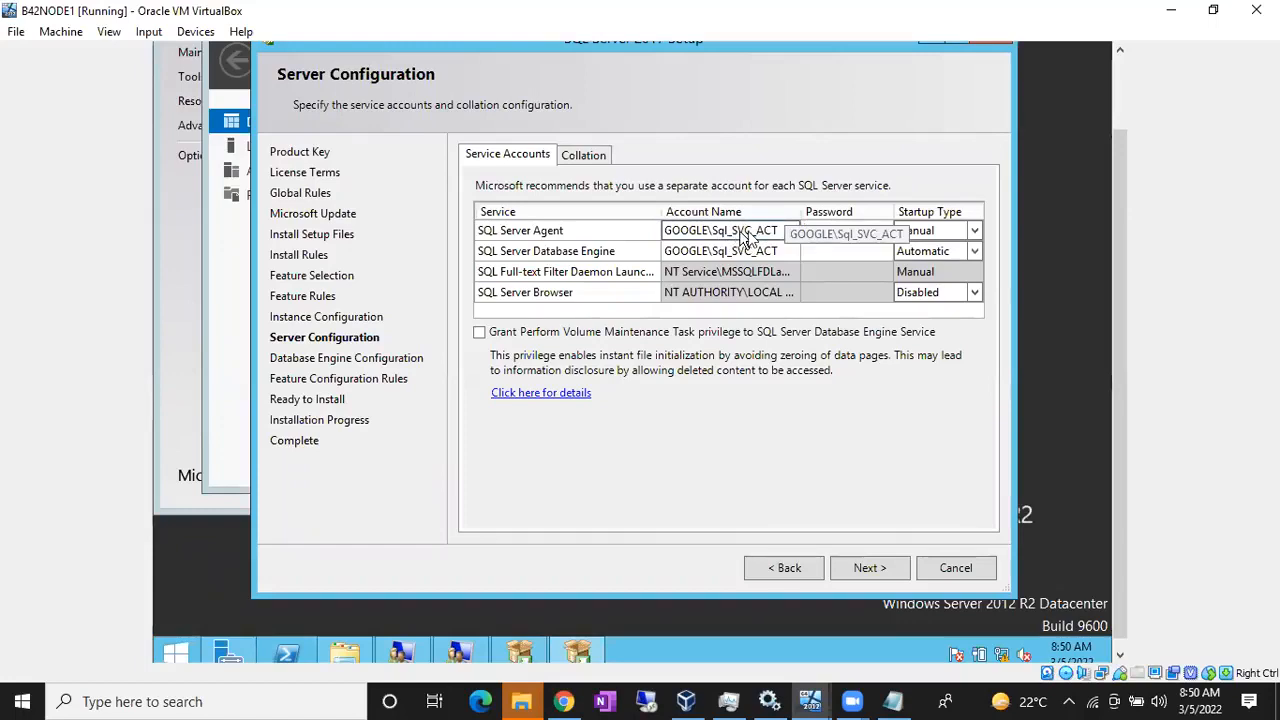
click(838, 235)
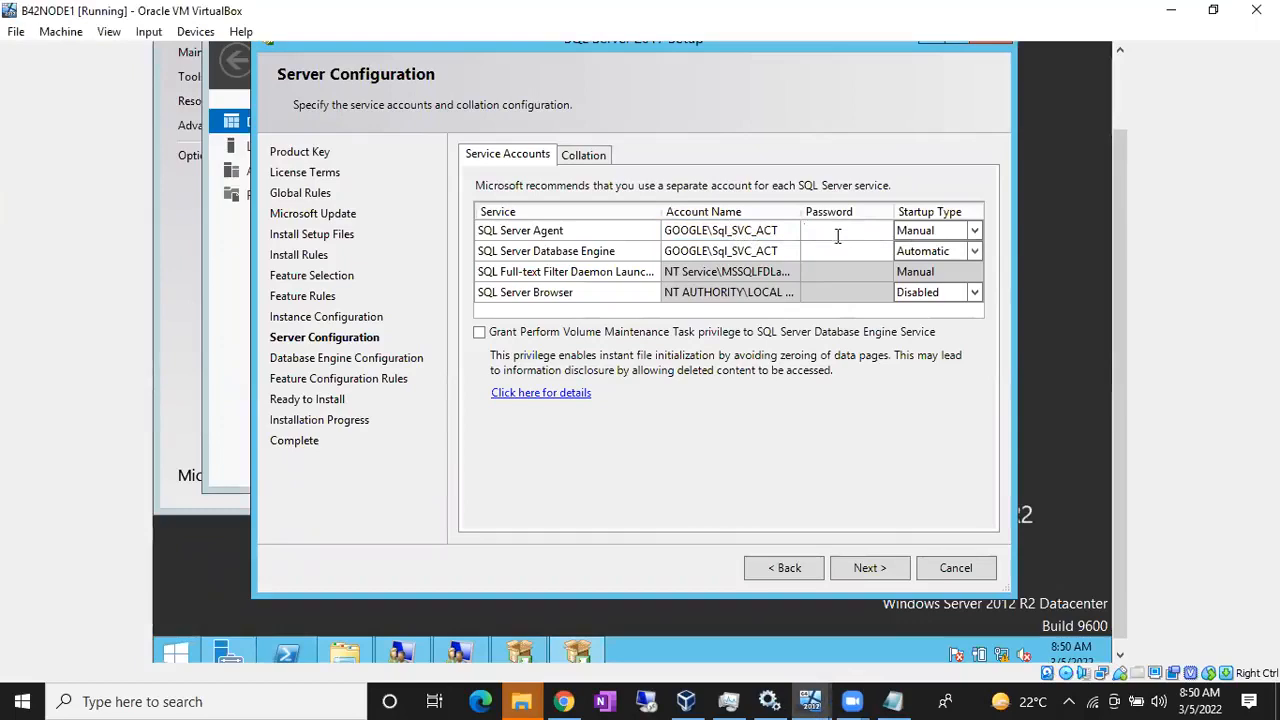
text(••••••••••••)
click(821, 254)
text(••••••••••)
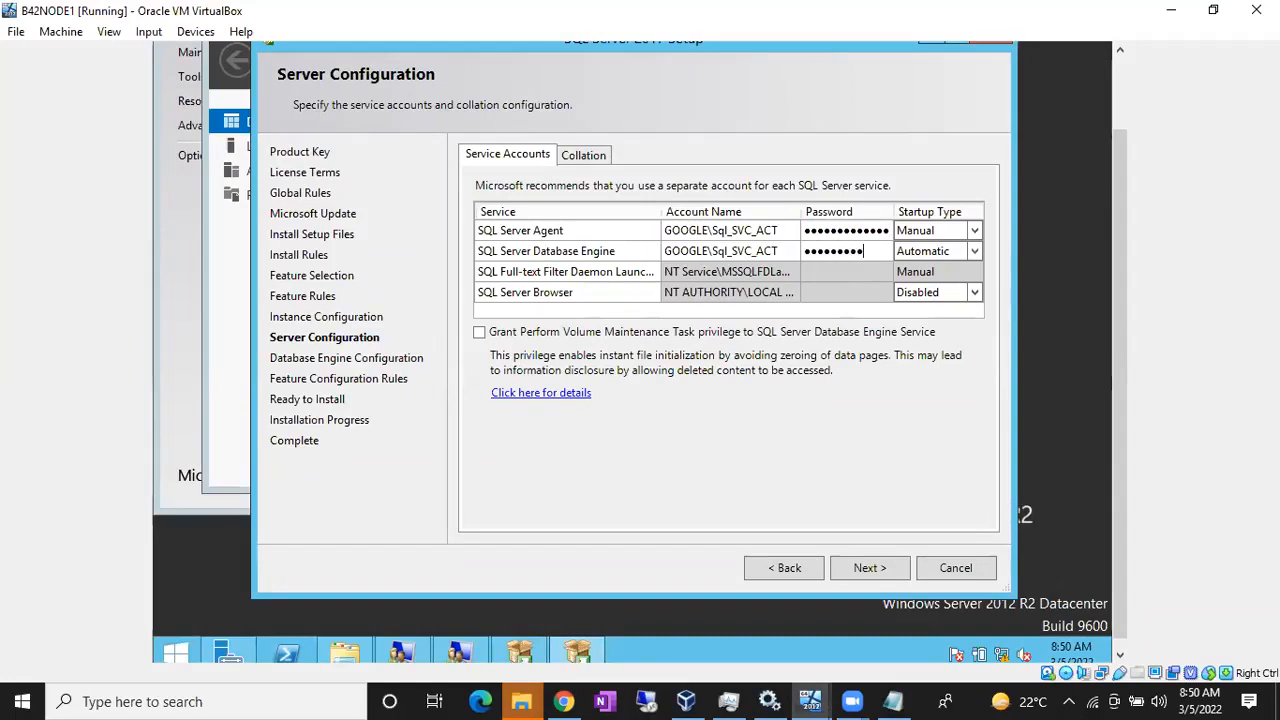
text(••)
click(745, 231)
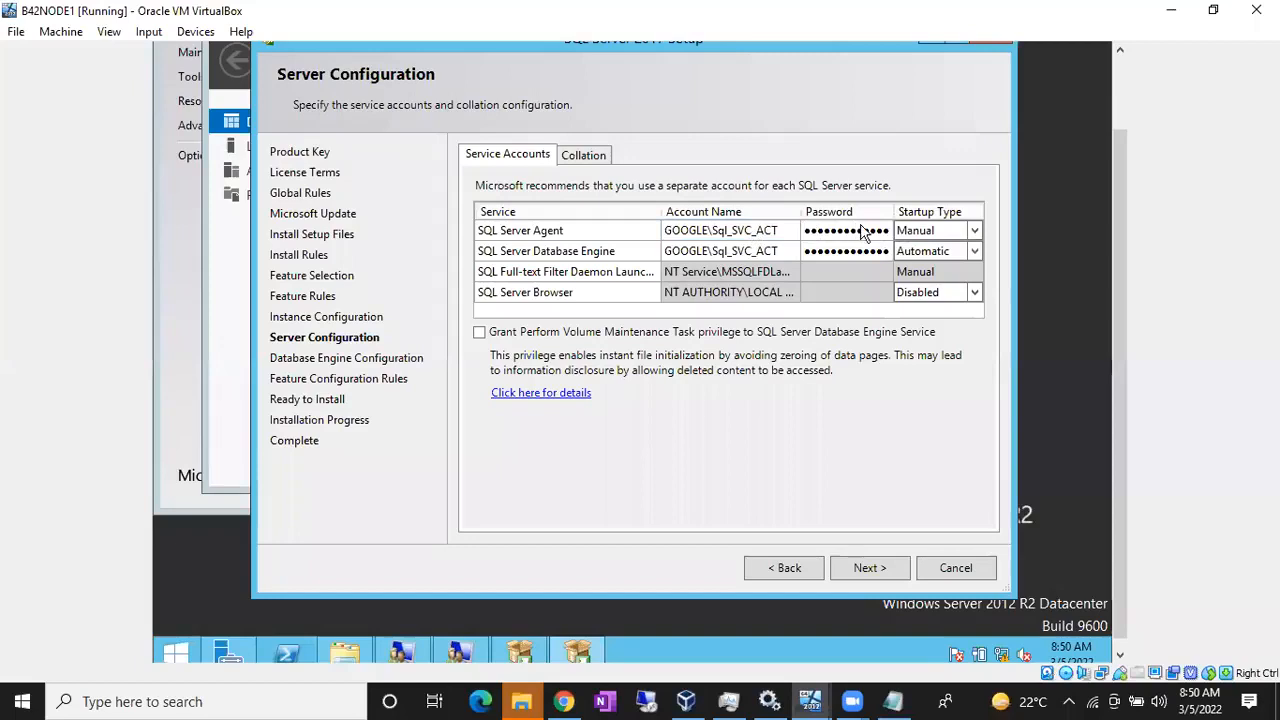
Step: Set SQL Server Agent startup to Automatic and review the SQL_Latin1_General_CP1_CI_AS collation
click(940, 231)
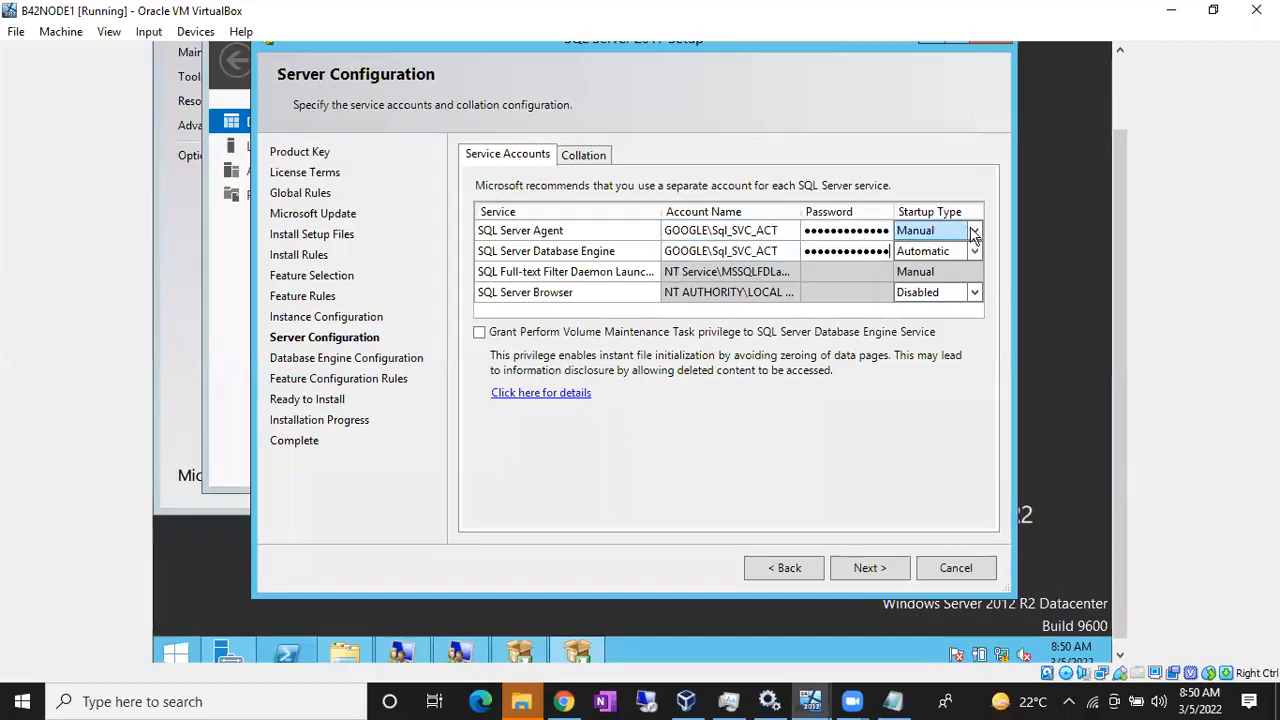
click(974, 231)
click(952, 250)
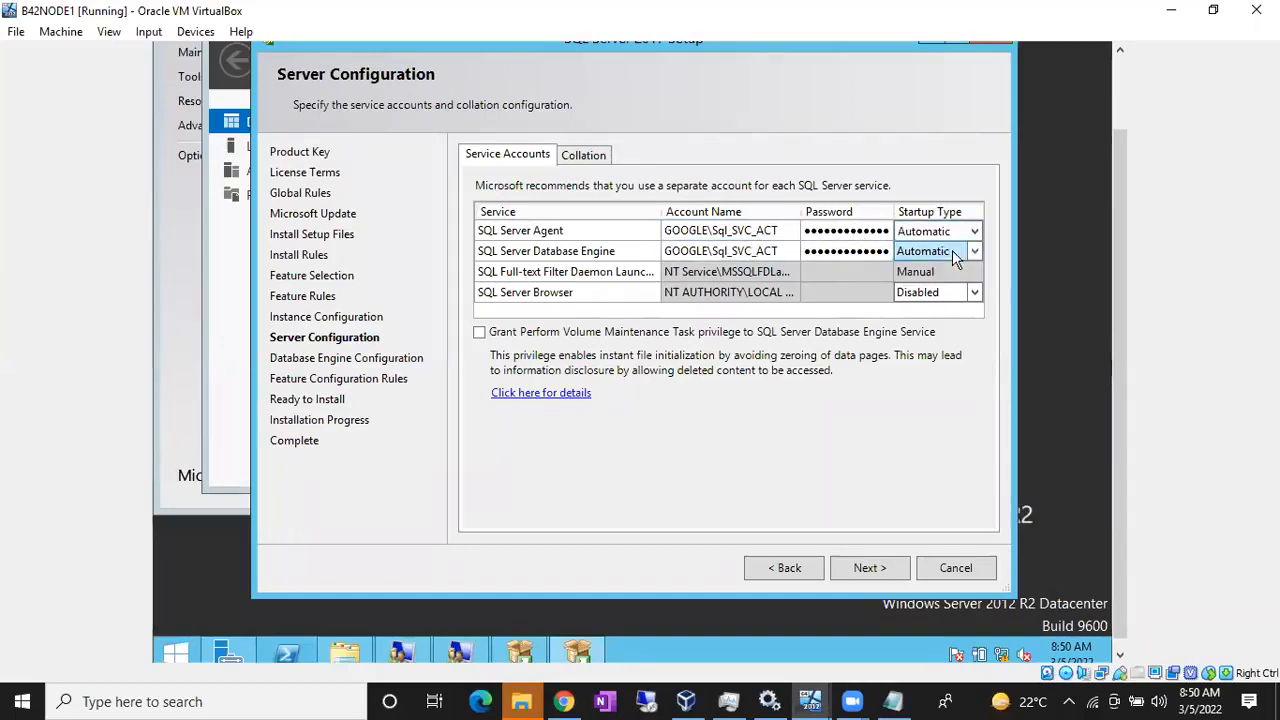
click(586, 155)
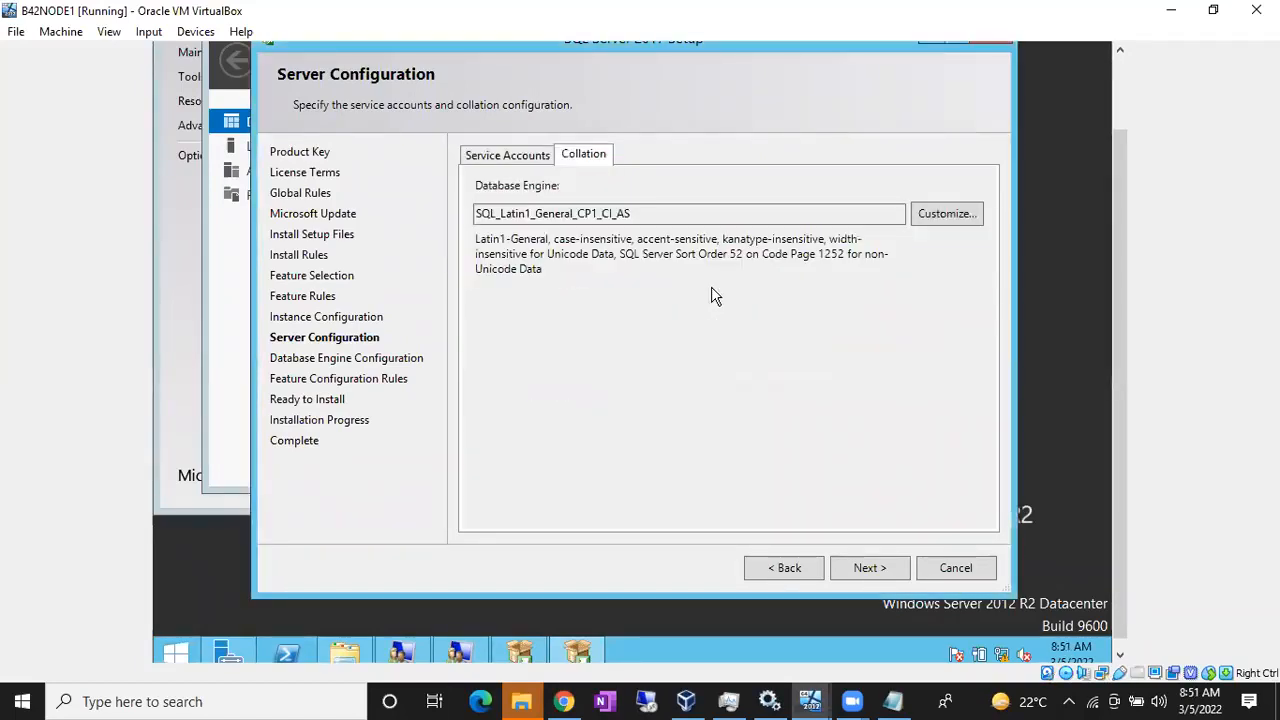
Step: Add the current user, GOOGLE\SQLDBAs and GOOGLE\Sql_SVC_ACT as Database Engine administrators
click(884, 567)
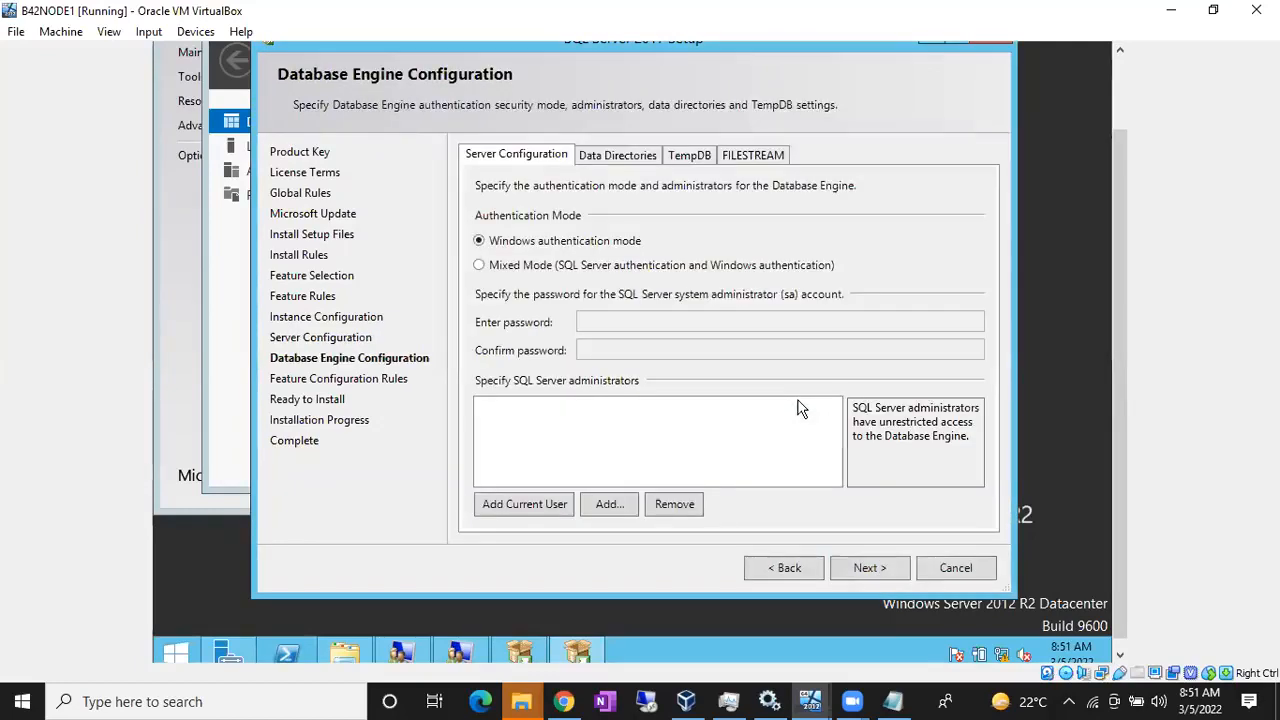
click(538, 498)
click(605, 506)
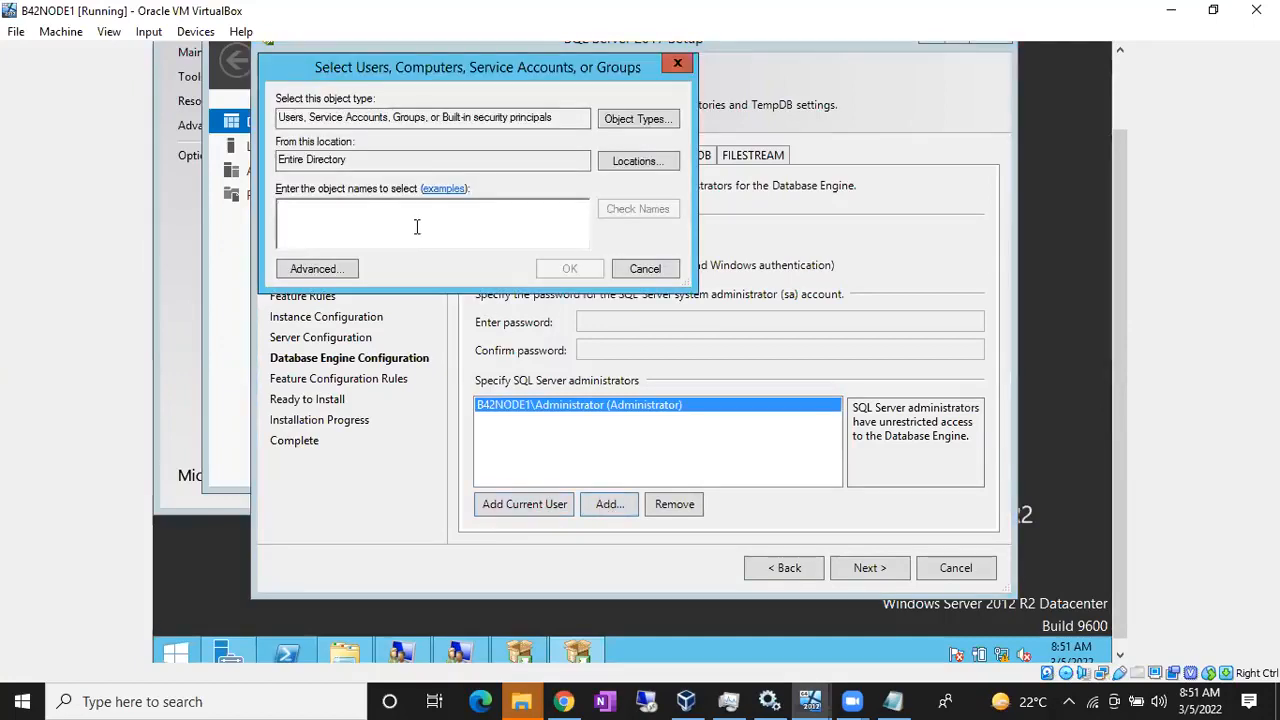
text(Sqldbas)
click(638, 212)
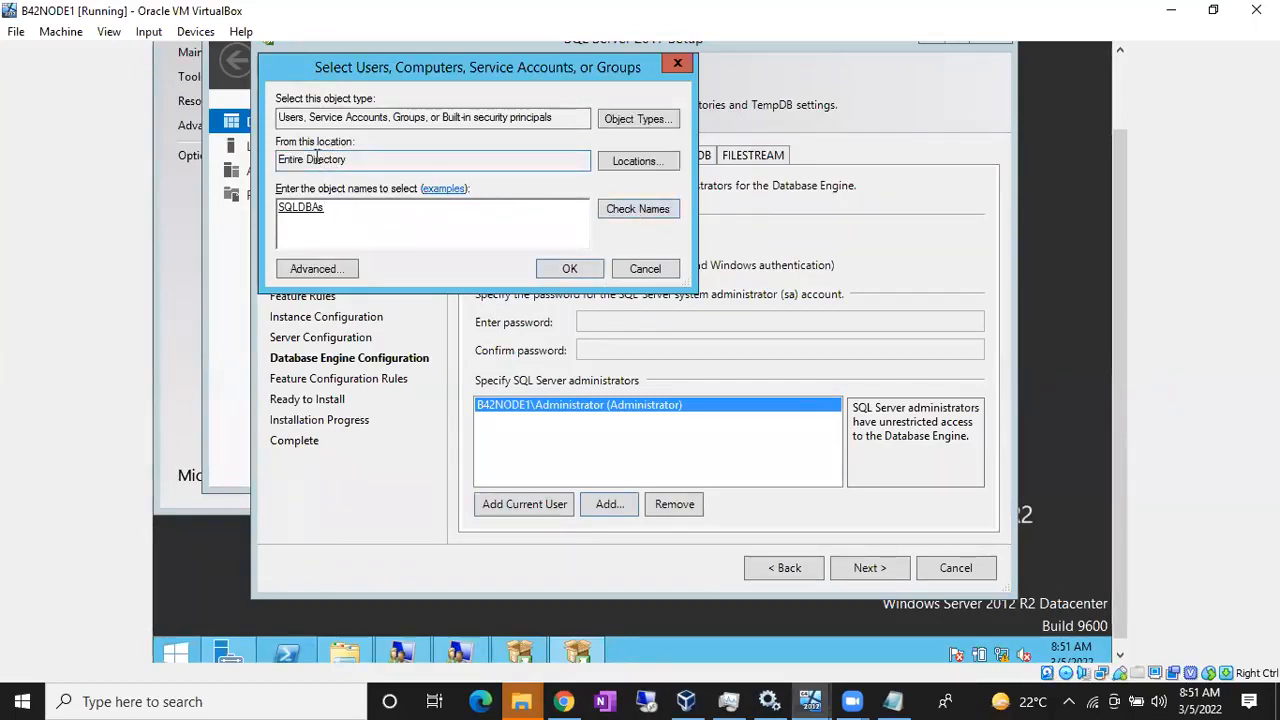
text(sql_svc)
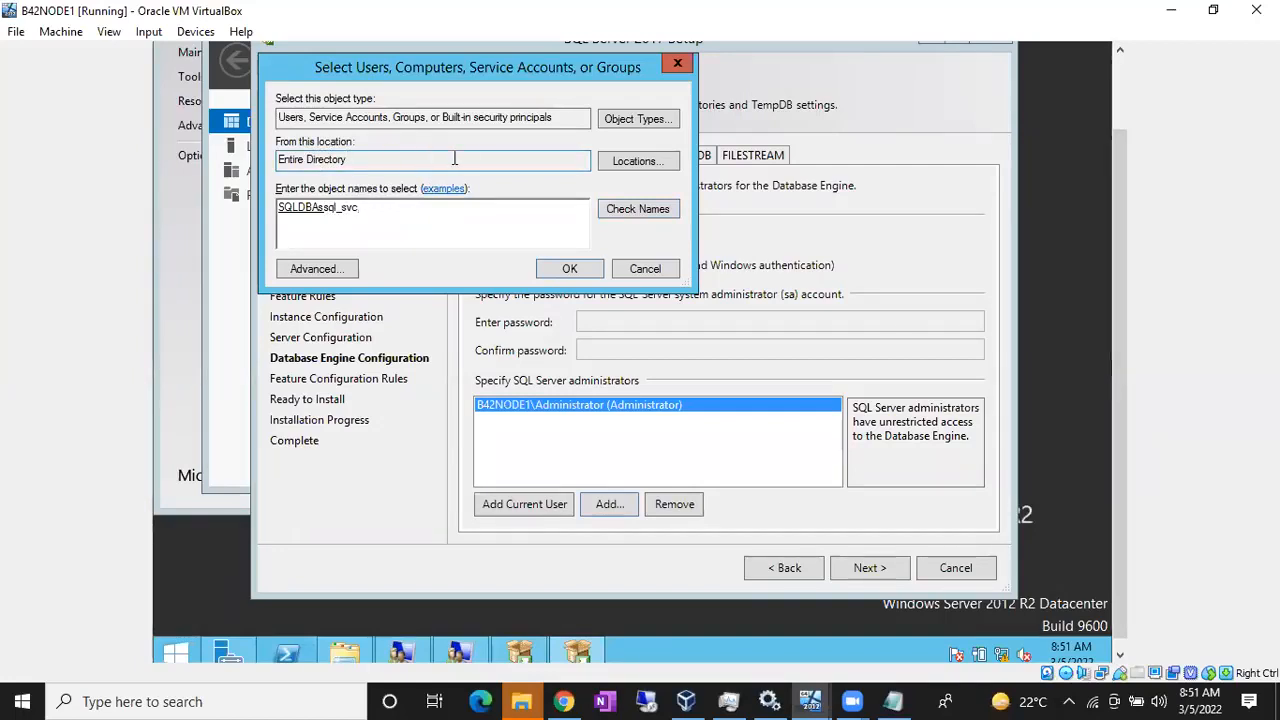
click(617, 210)
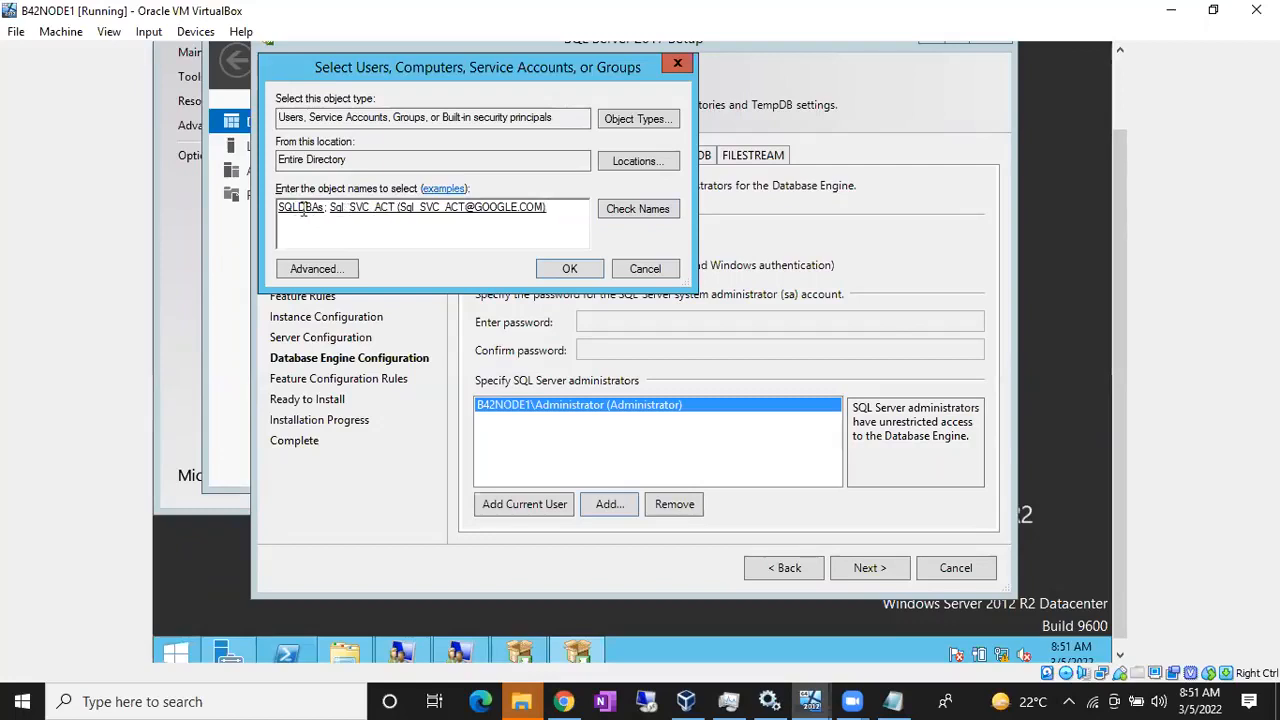
click(565, 271)
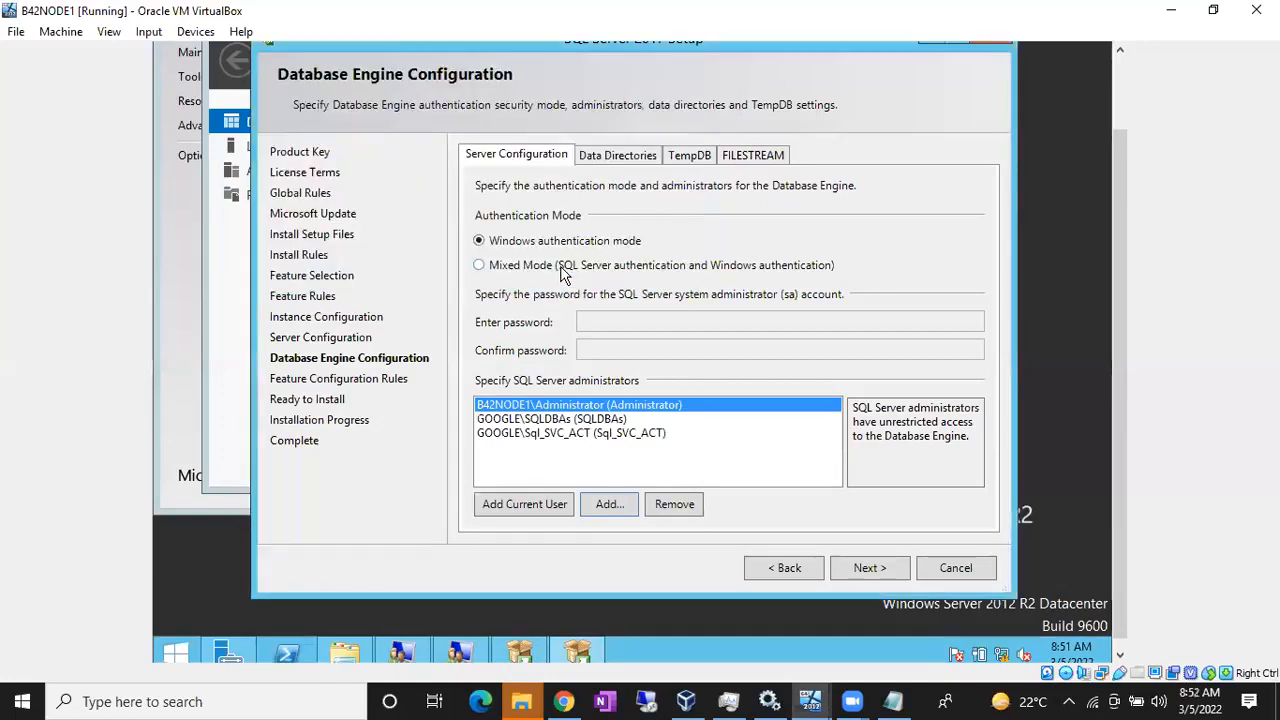
click(541, 420)
click(566, 434)
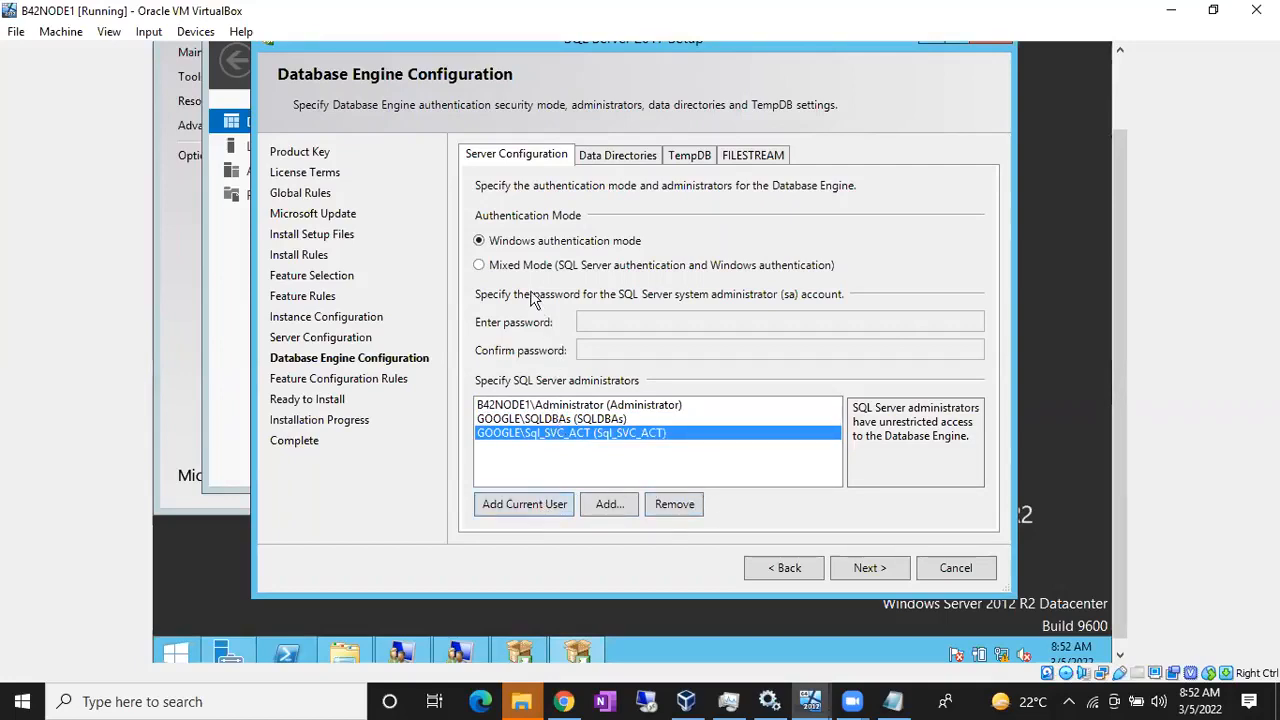
Step: Add GOOGLE\administrator as another SQL Server administrator
click(613, 505)
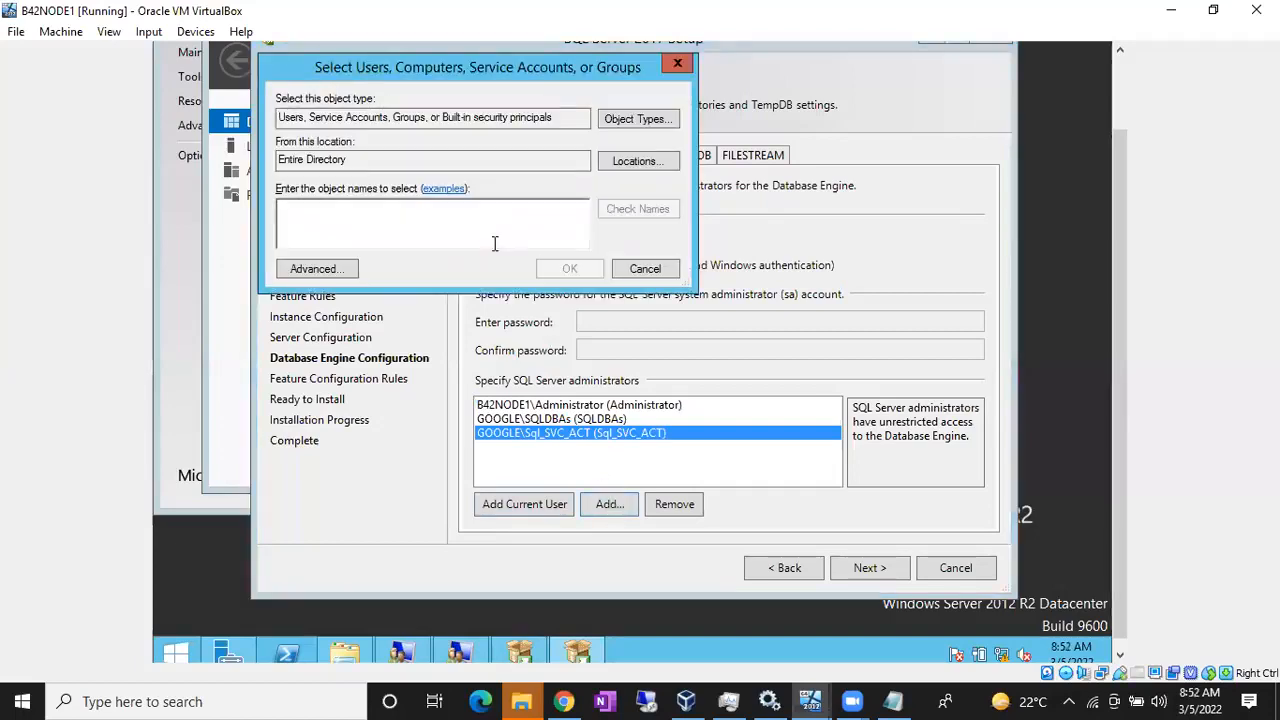
text(google\administrator)
click(659, 218)
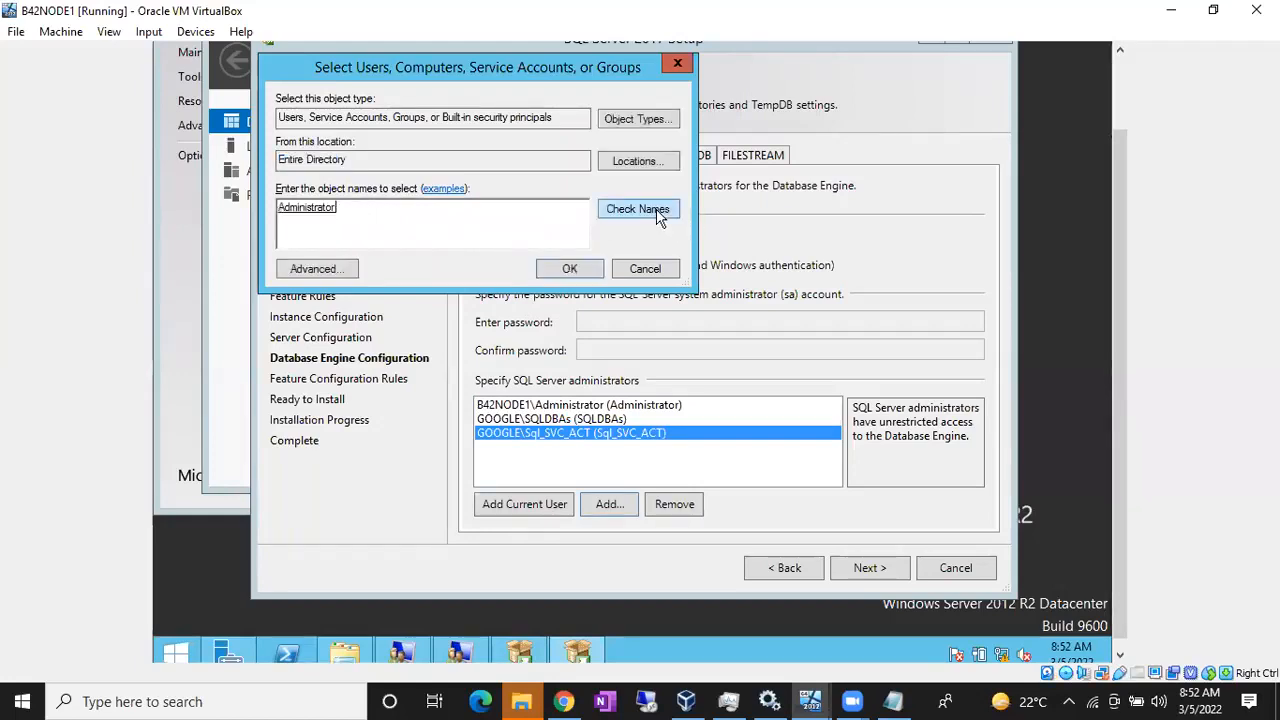
click(588, 268)
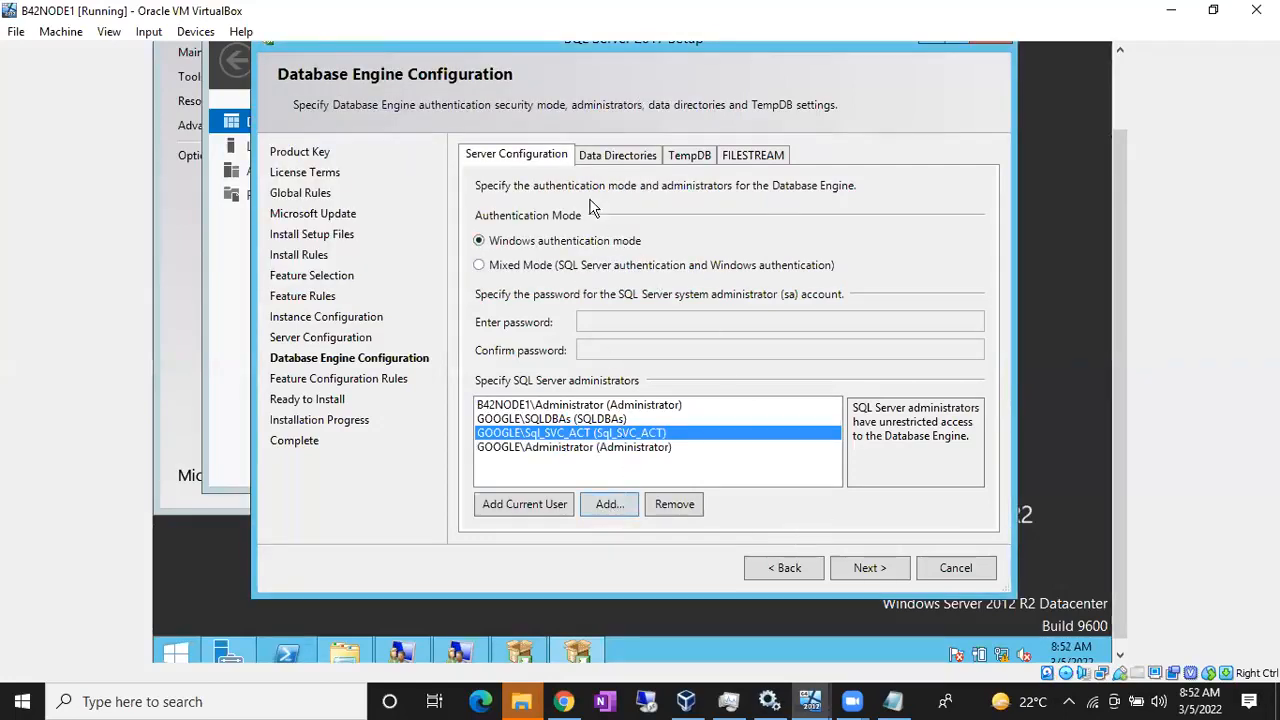
Step: Review the Data Directories settings and proceed to the Ready to Install summary
click(607, 156)
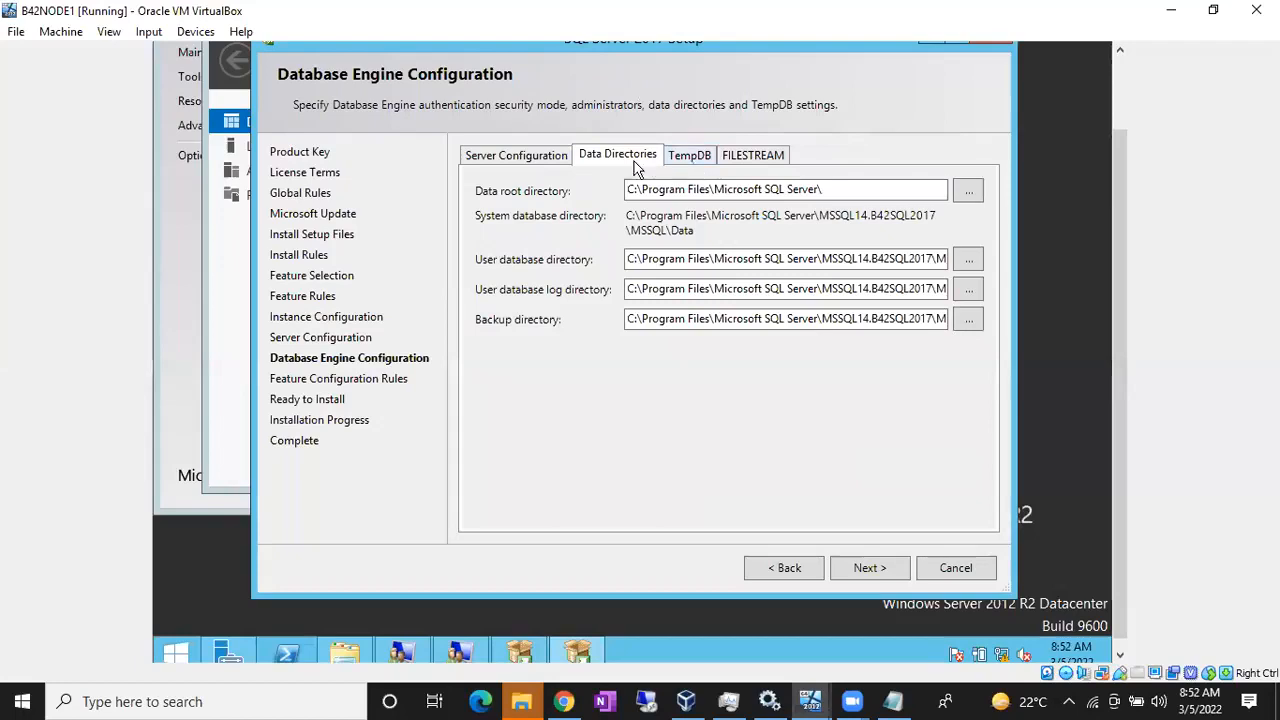
click(545, 158)
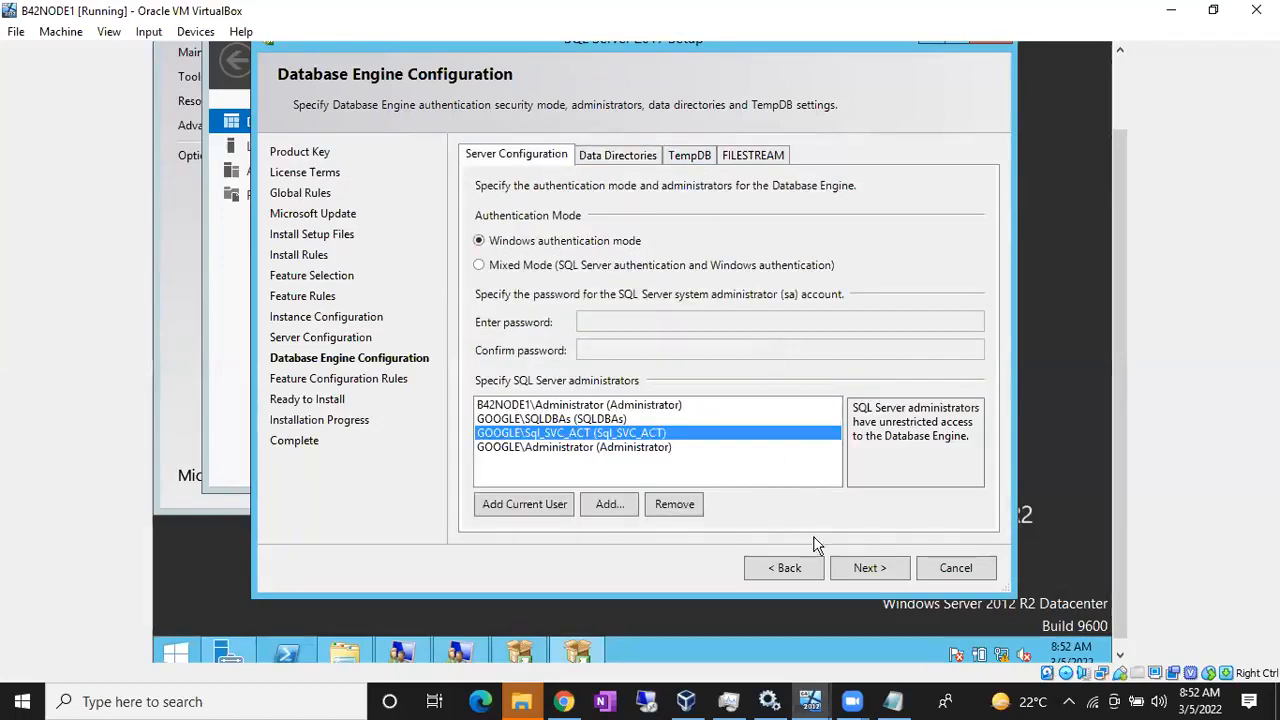
click(858, 567)
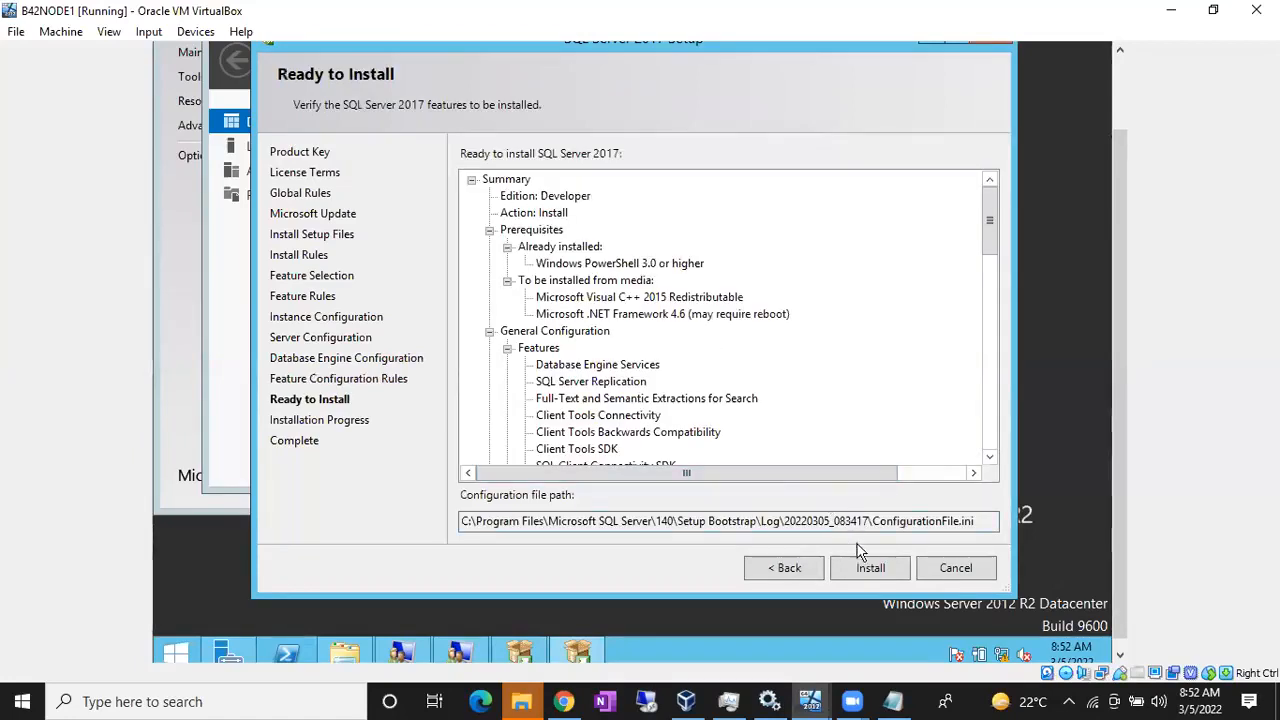
Step: Start the SQL Server 2017 installation on B42NODE1 and minimize the VM to the host desktop
click(869, 572)
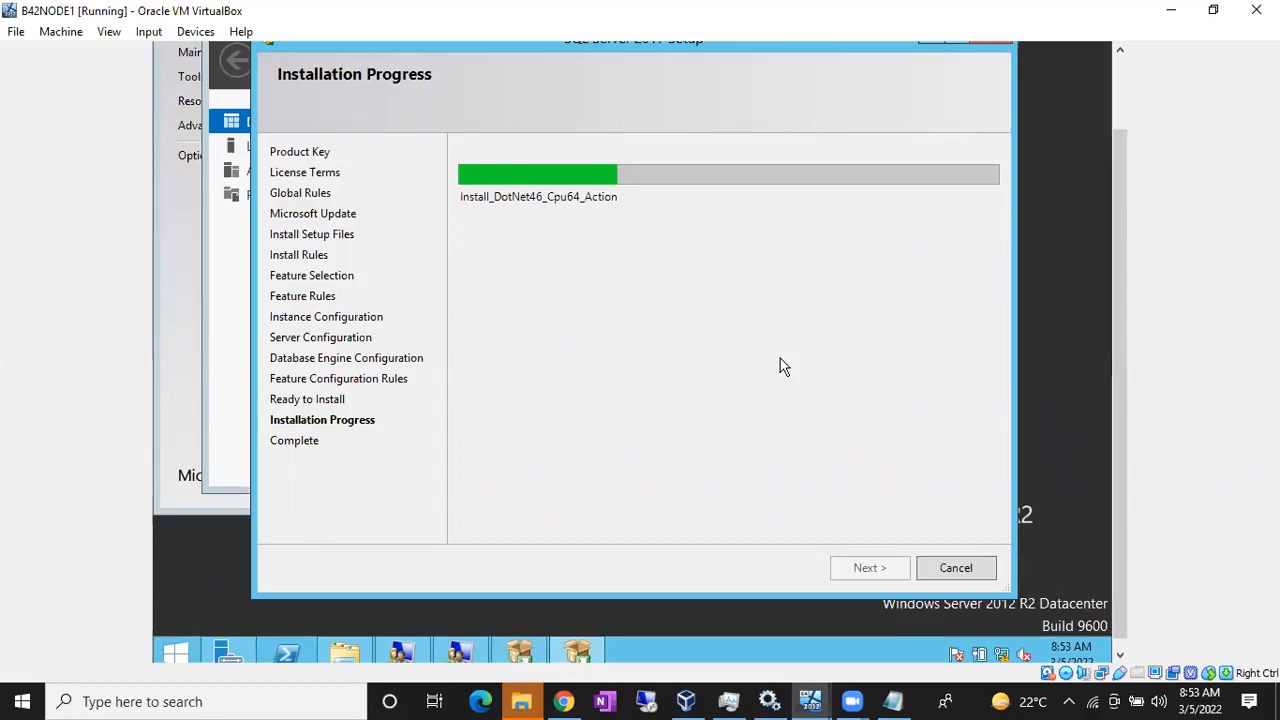
click(685, 701)
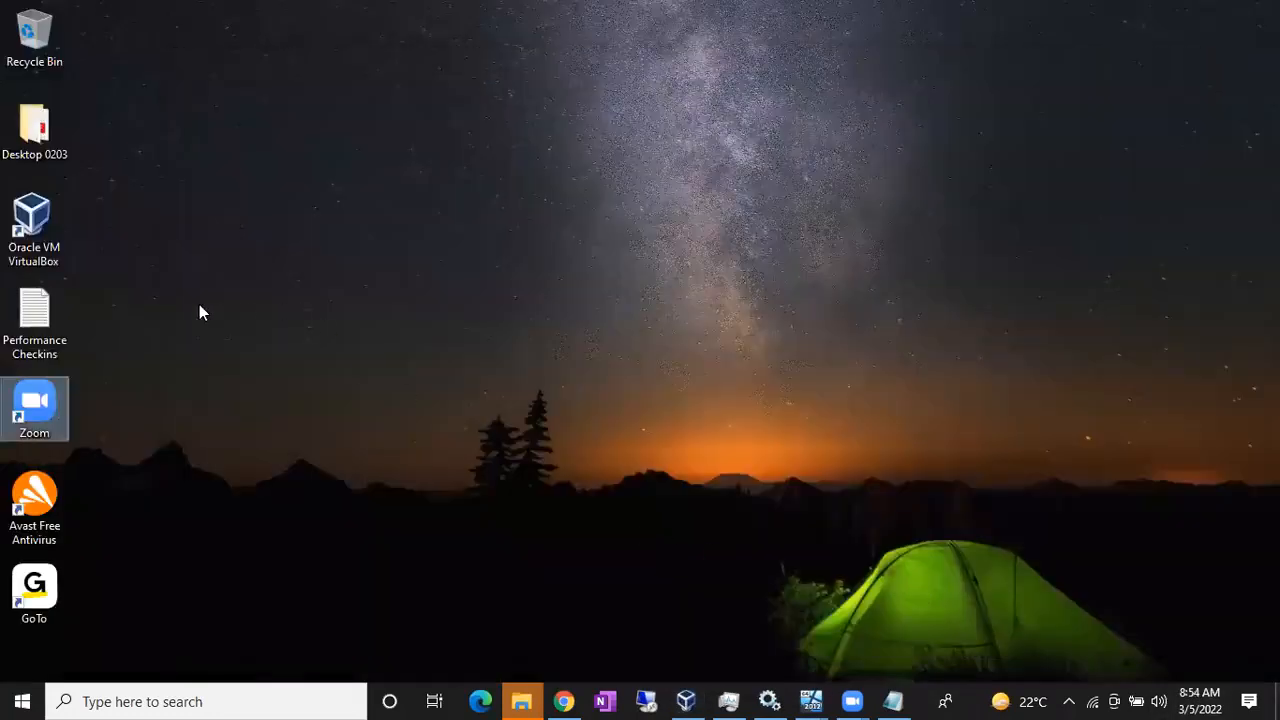
Step: Open the Desktop 0203 folder and then the Sql Softwares Links text file
click(34, 128)
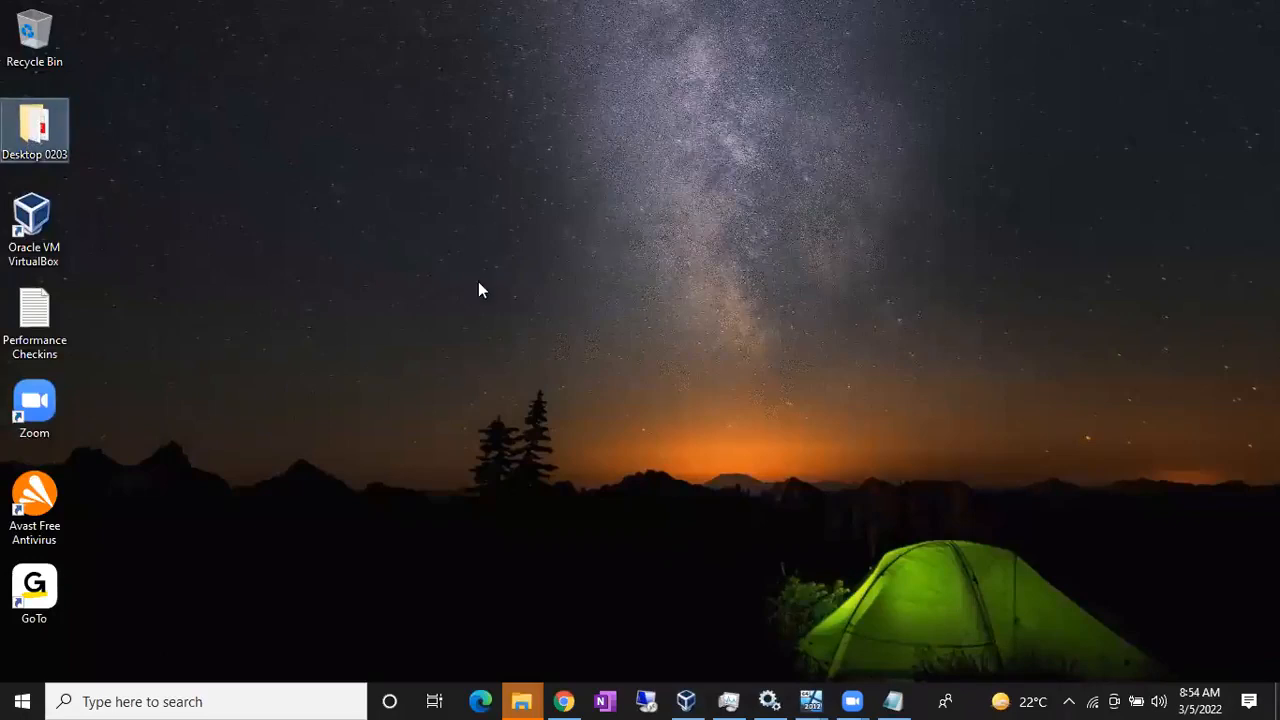
key(Return)
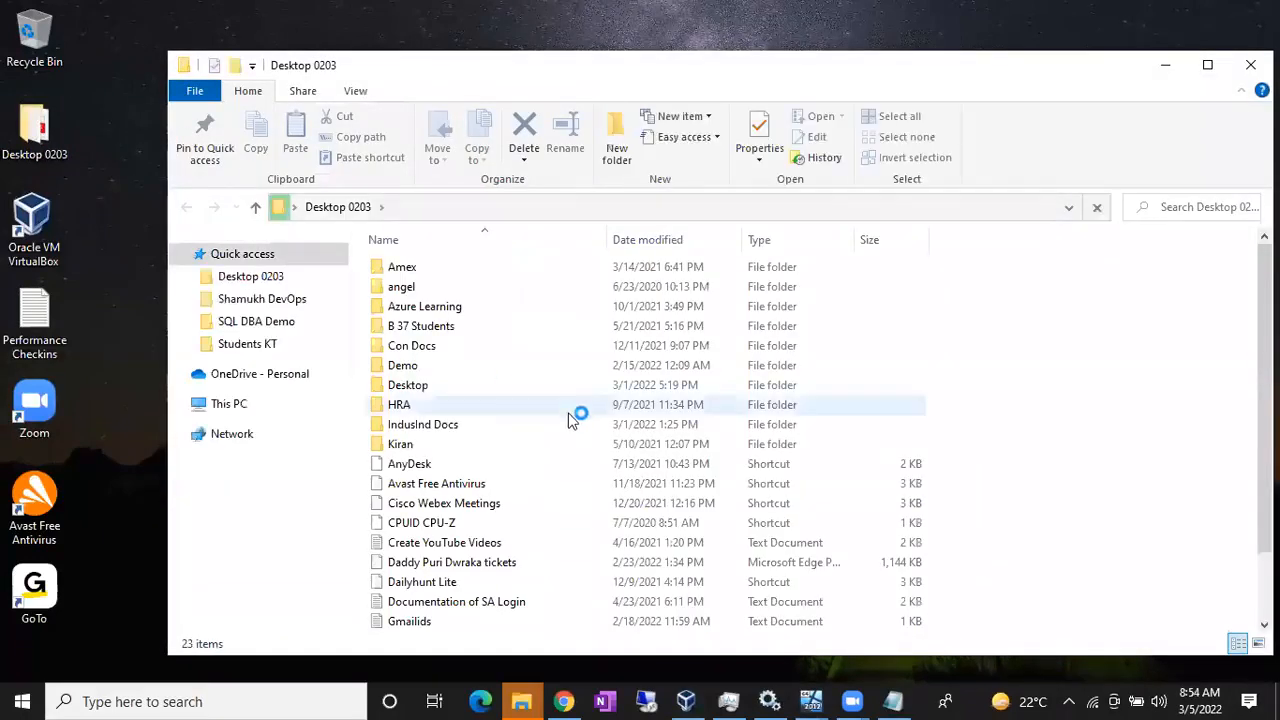
click(452, 565)
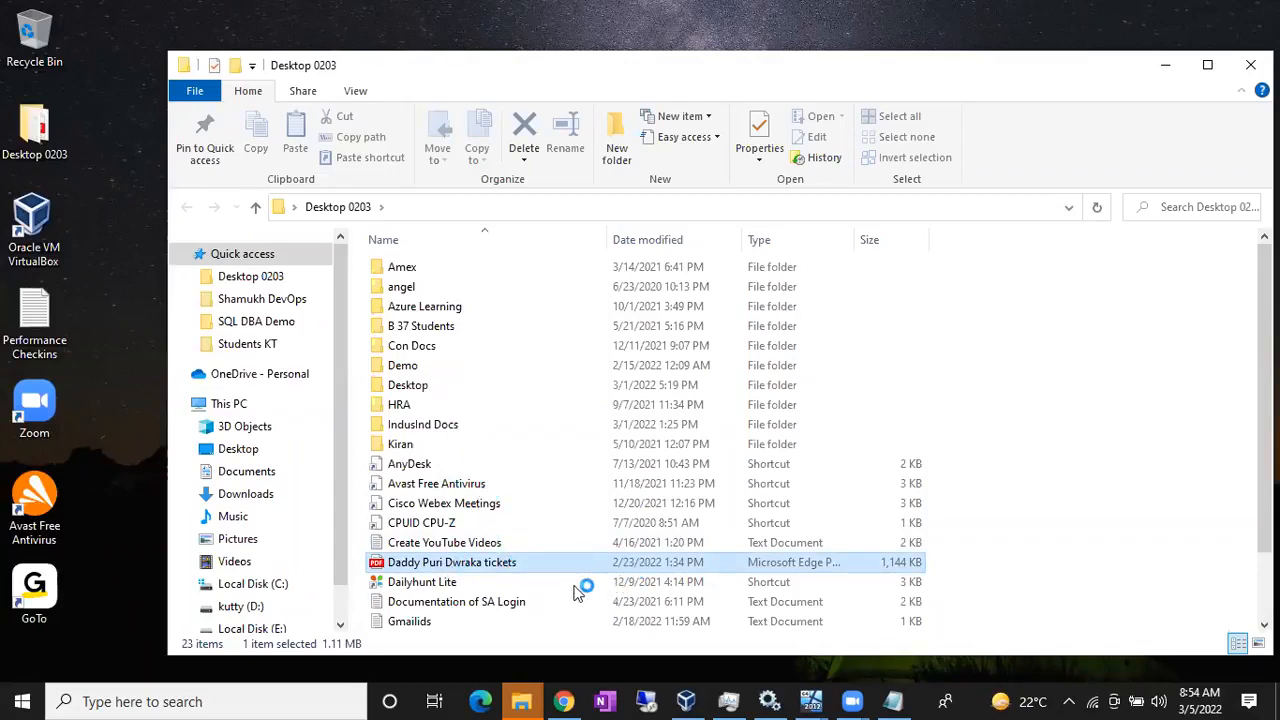
scroll(546, 562, down, 12)
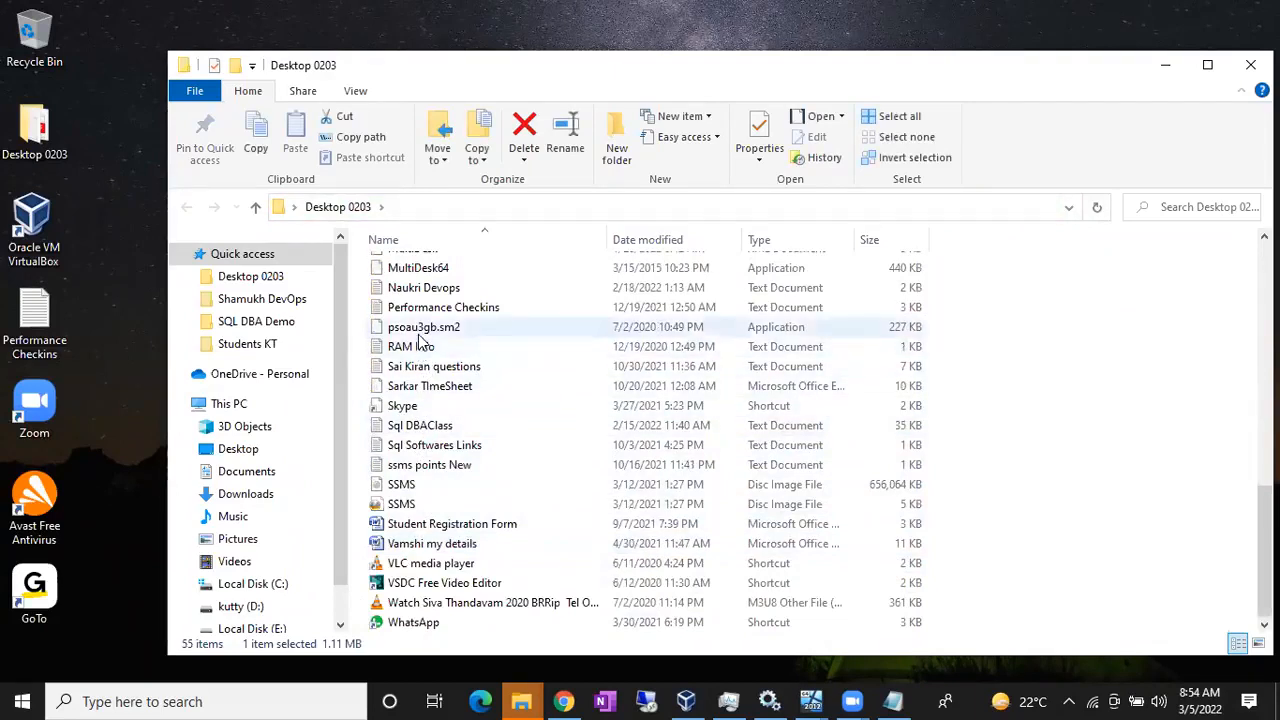
click(423, 366)
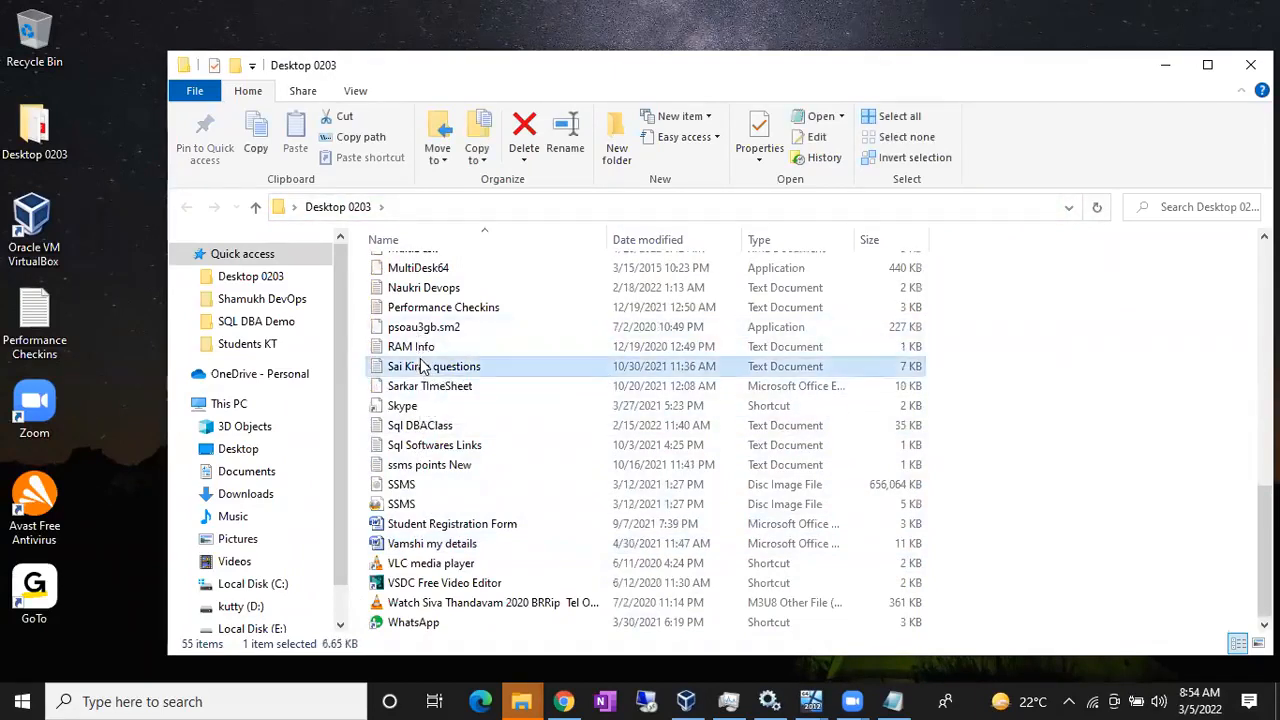
click(433, 449)
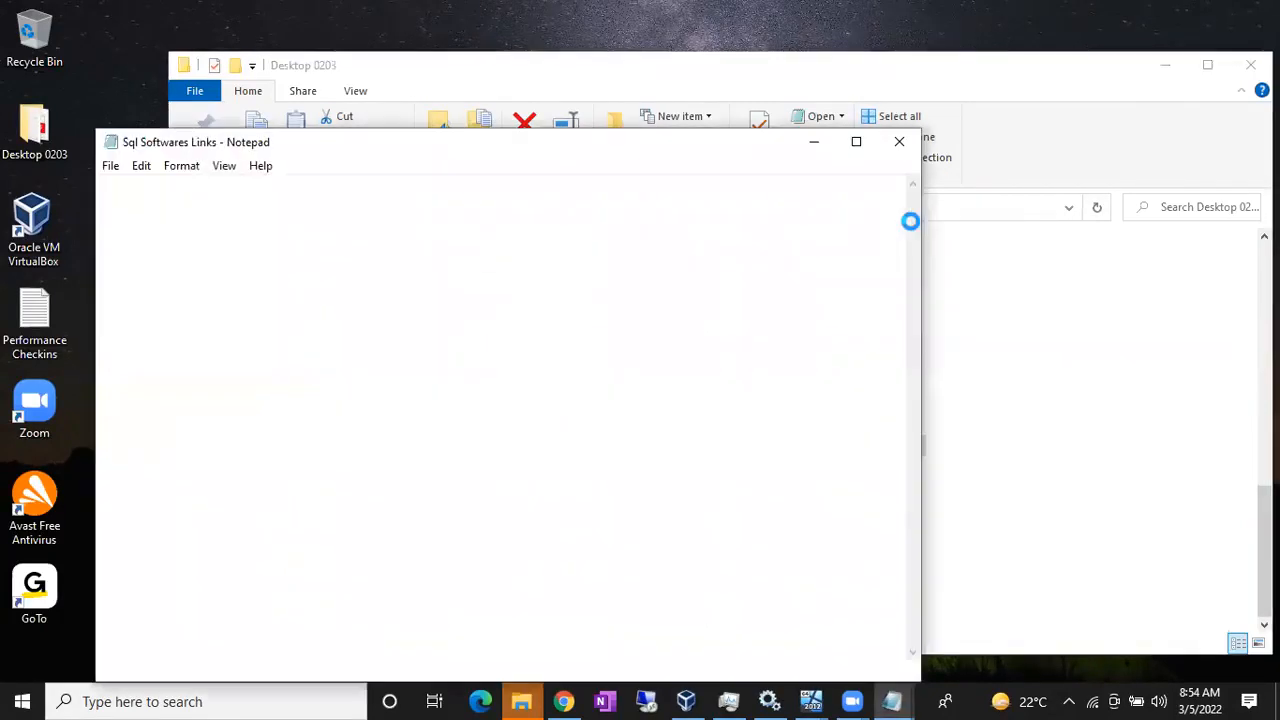
Step: Maximize Notepad, select the SSMS ISO download link, and return to VirtualBox Manager
click(855, 141)
scroll(420, 378, down, 4)
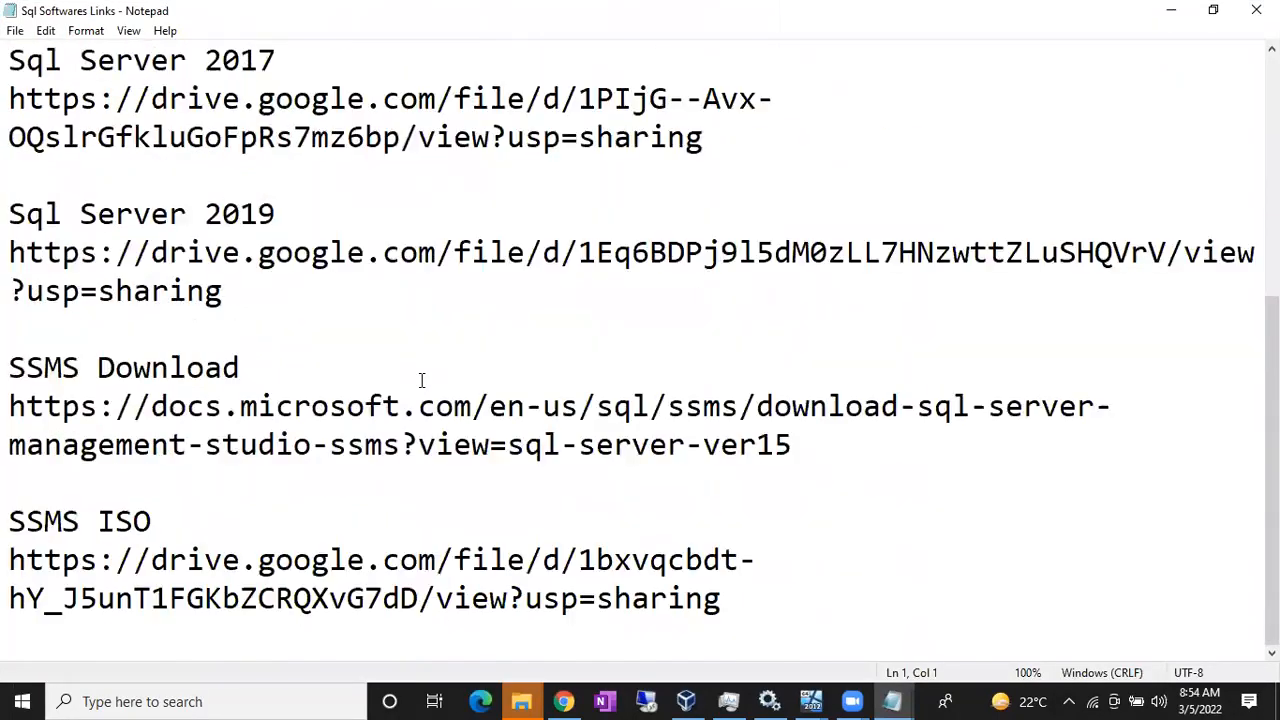
drag(9, 368, 597, 445)
drag(9, 560, 747, 598)
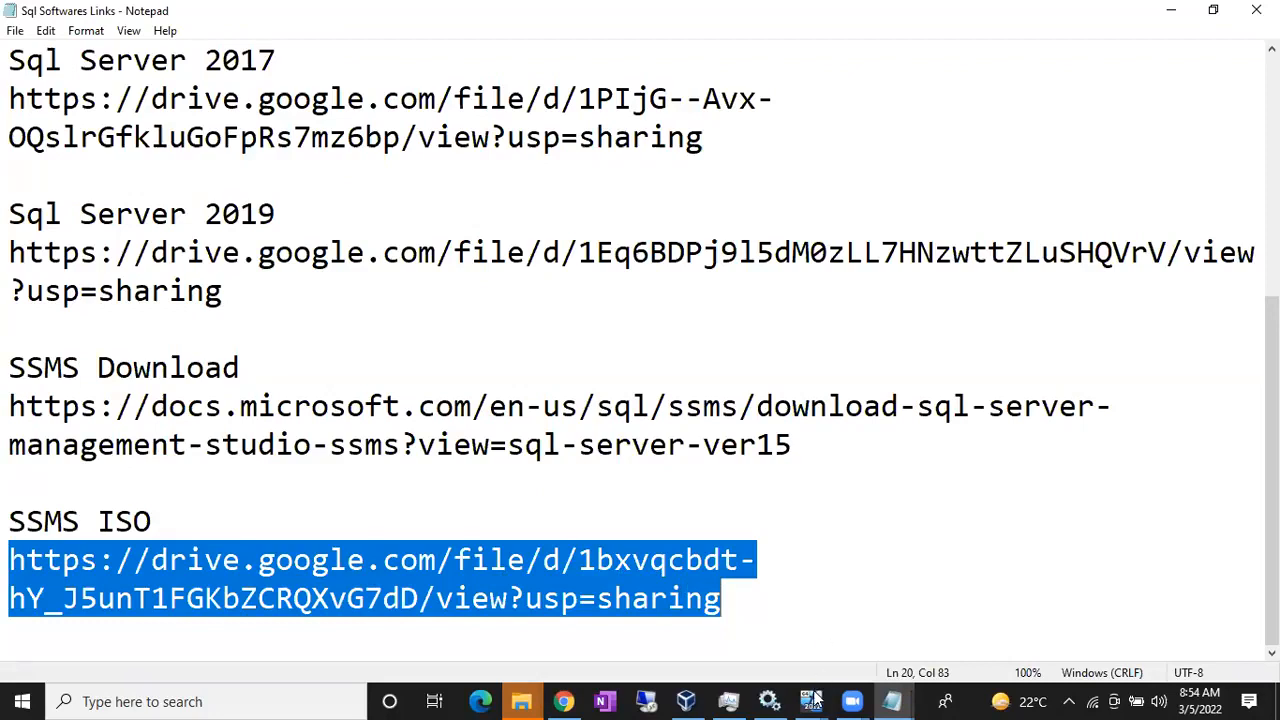
click(686, 701)
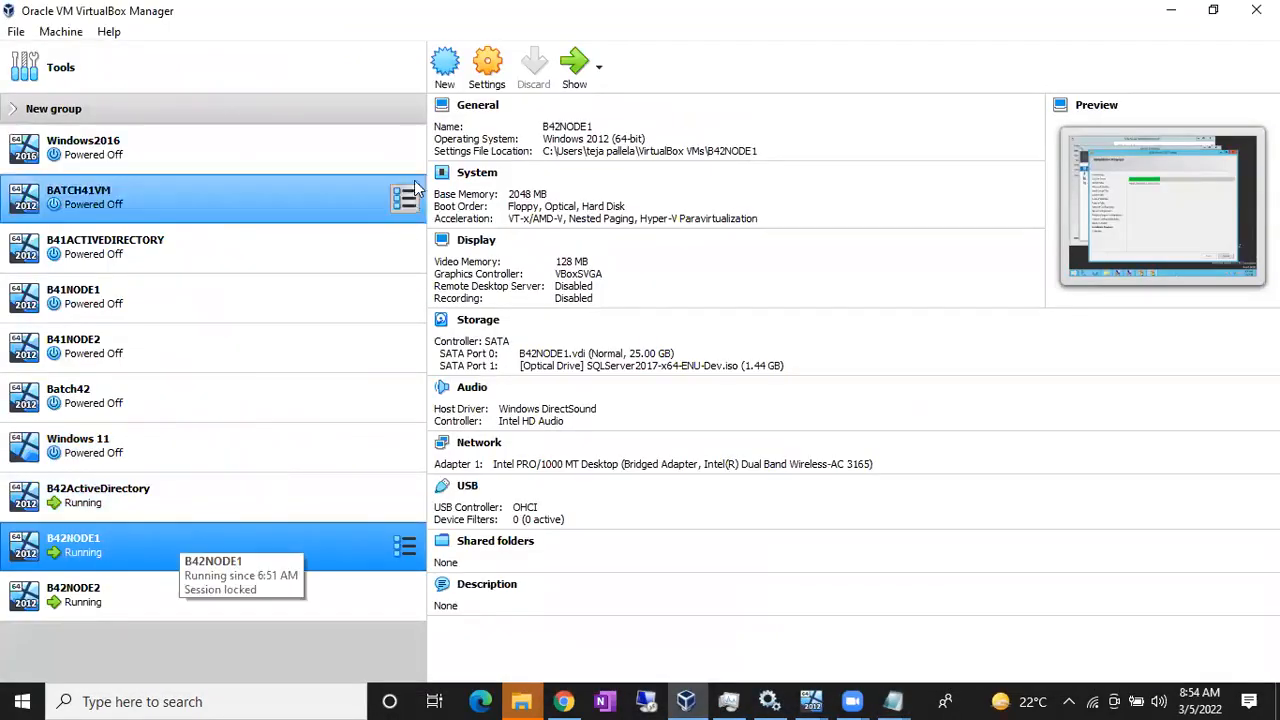
click(487, 86)
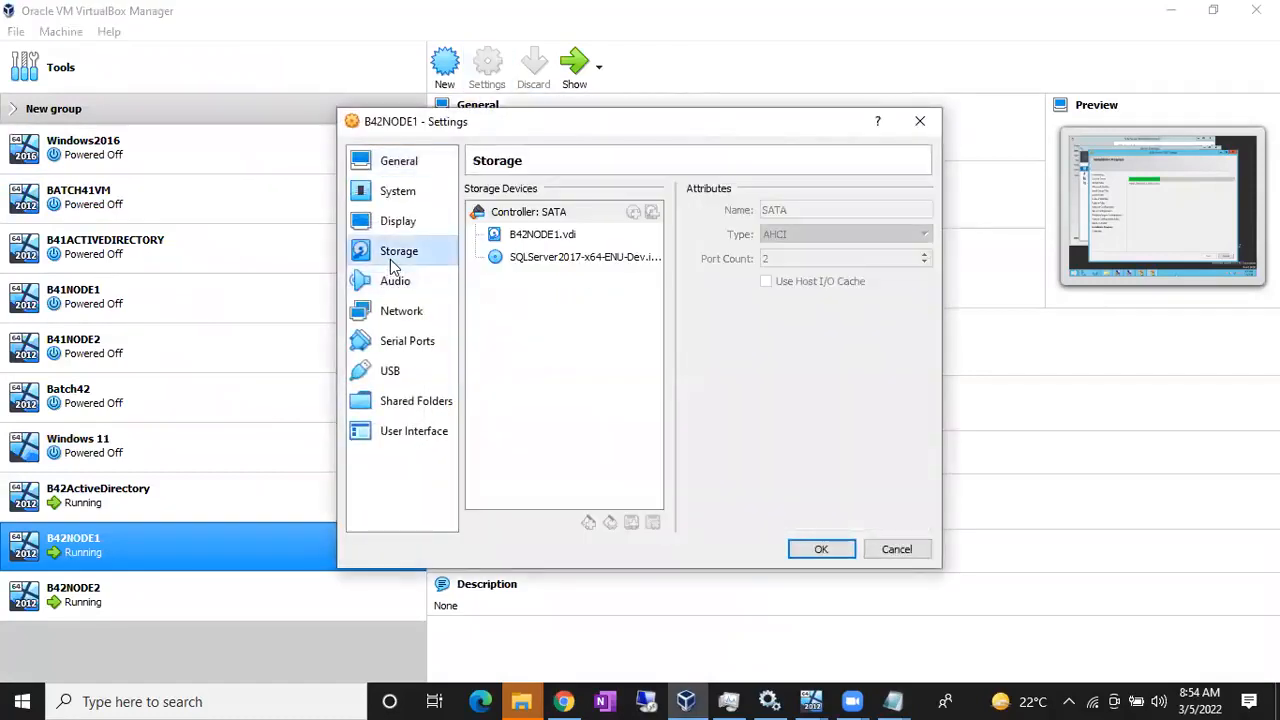
click(570, 257)
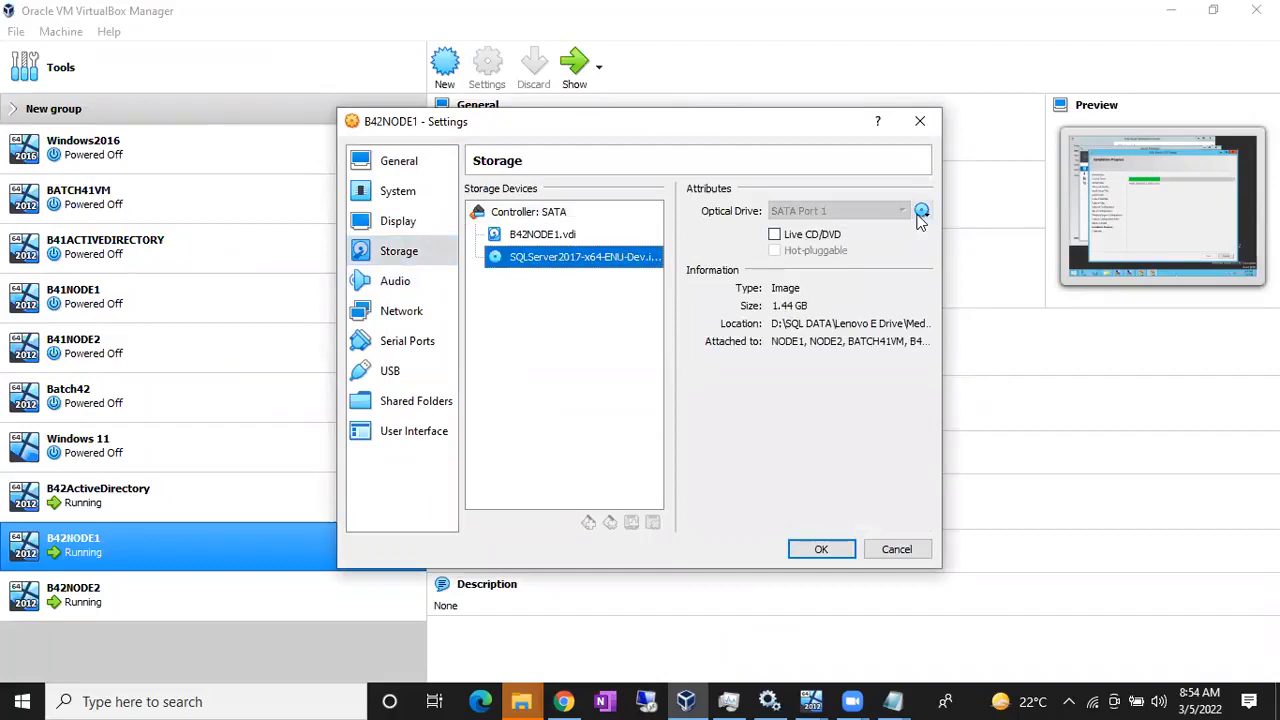
click(919, 213)
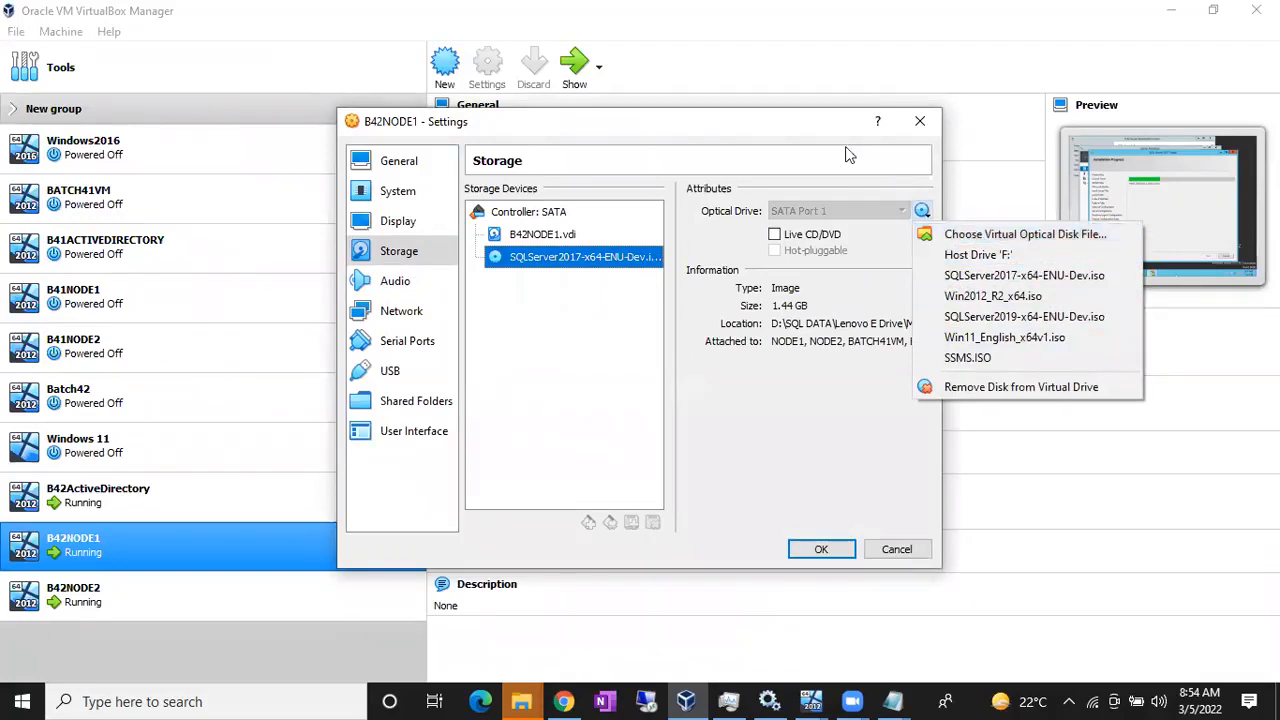
click(814, 140)
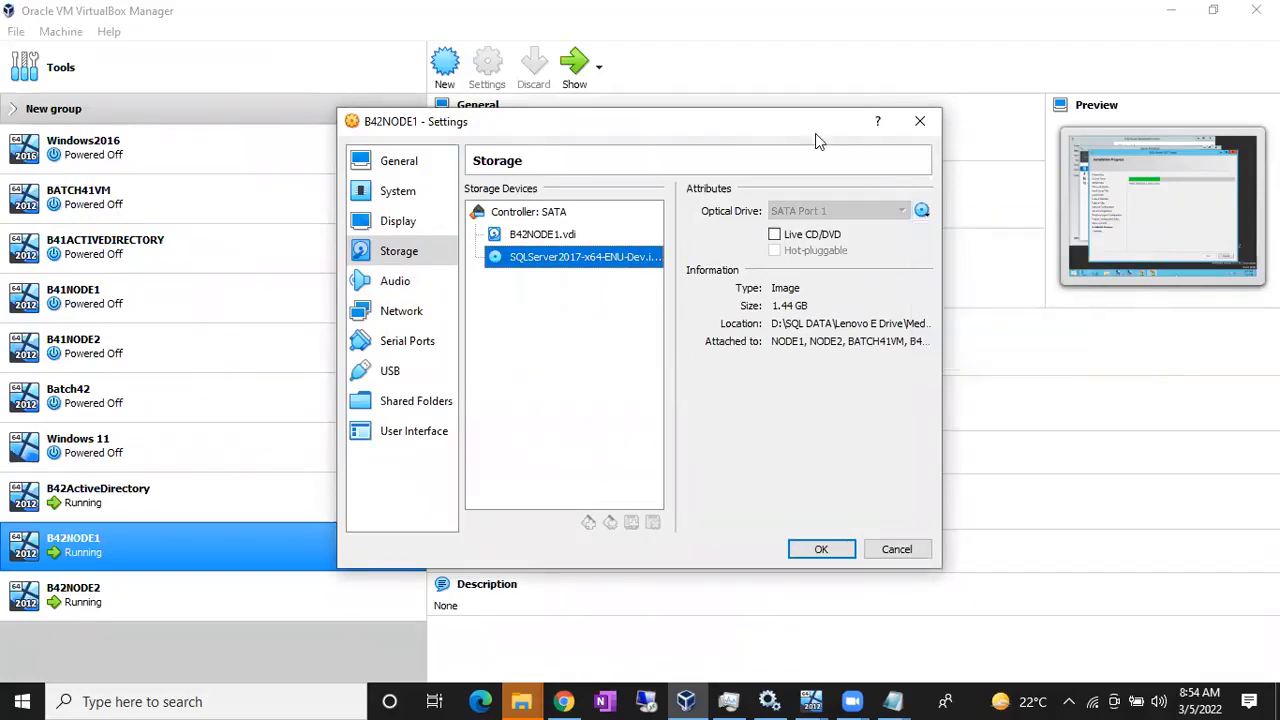
click(884, 550)
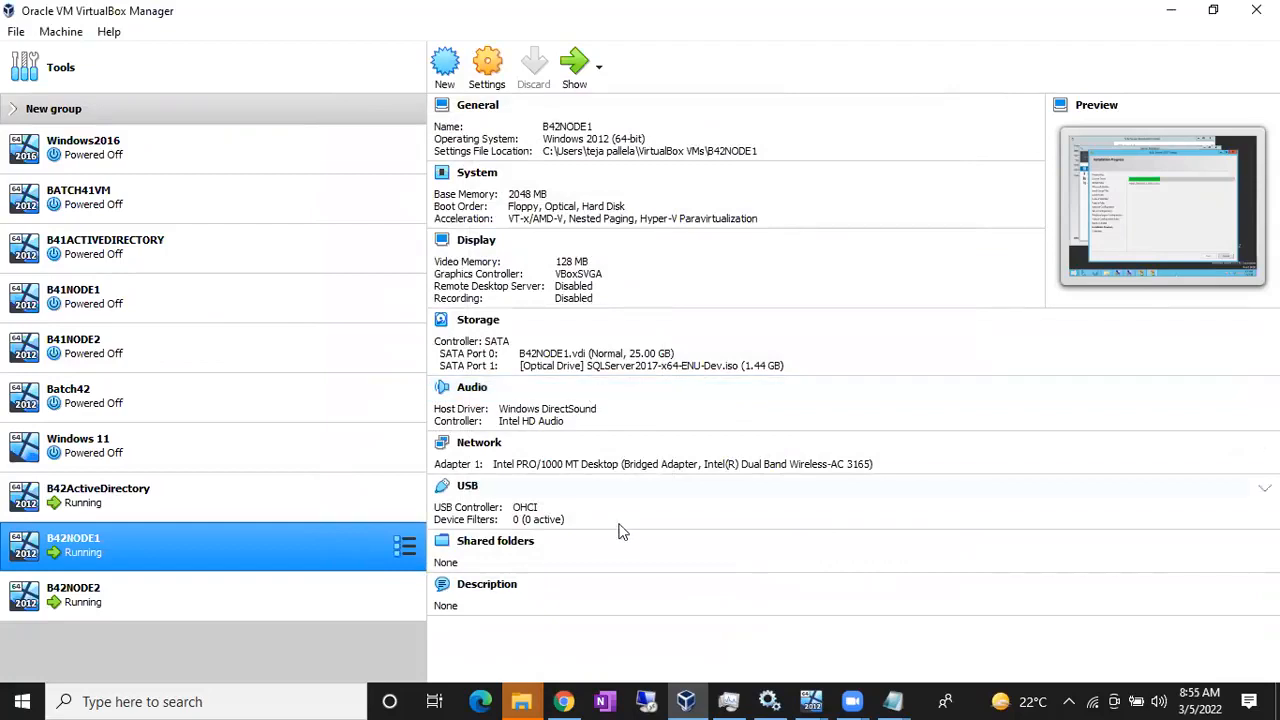
click(810, 700)
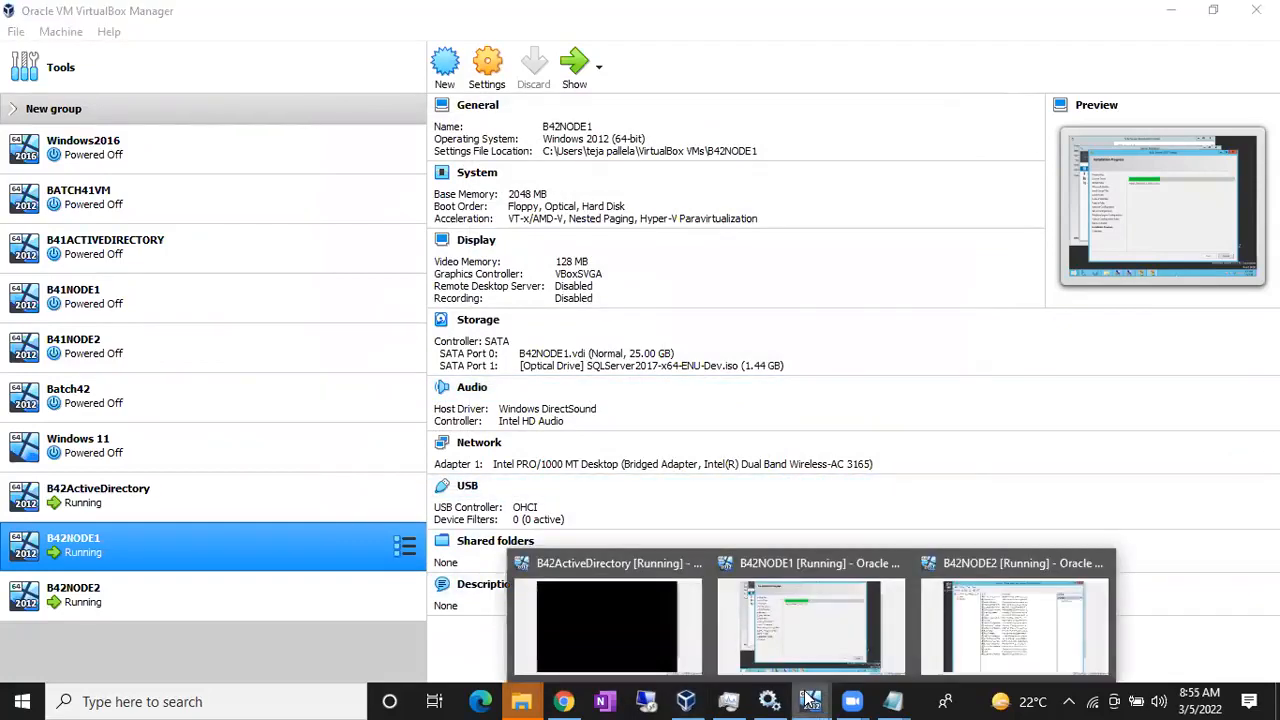
click(772, 612)
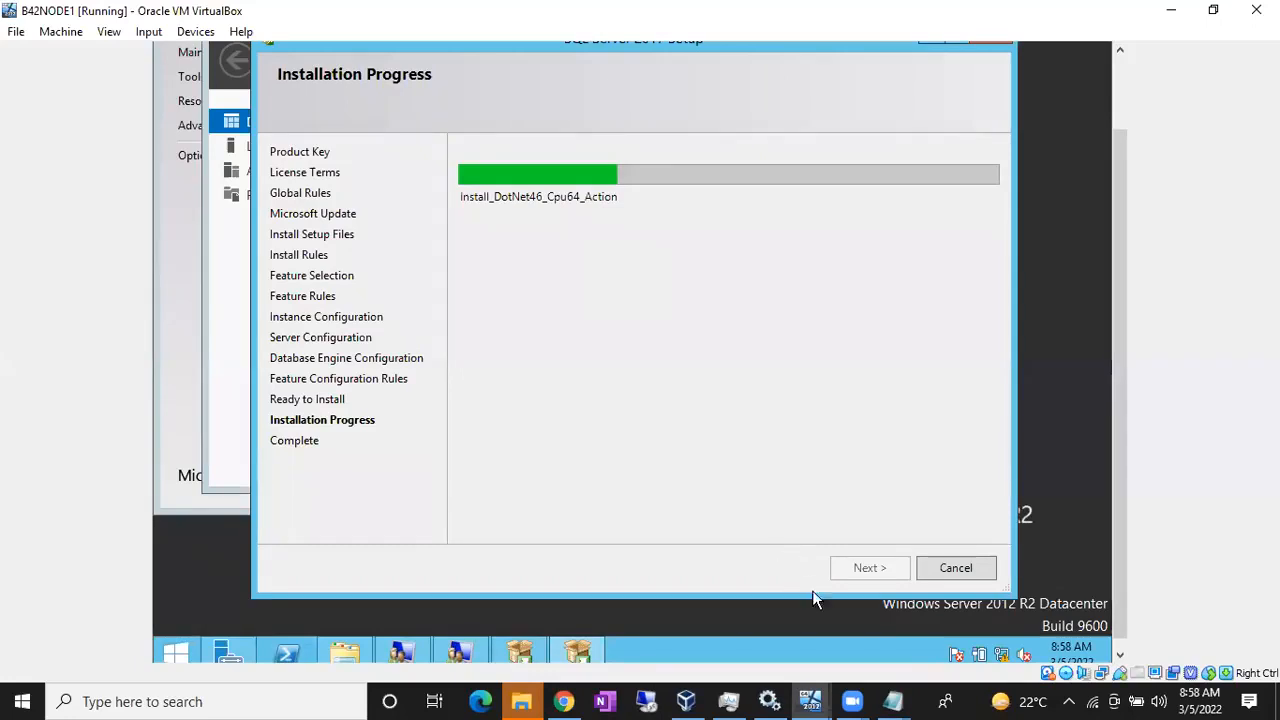
click(810, 701)
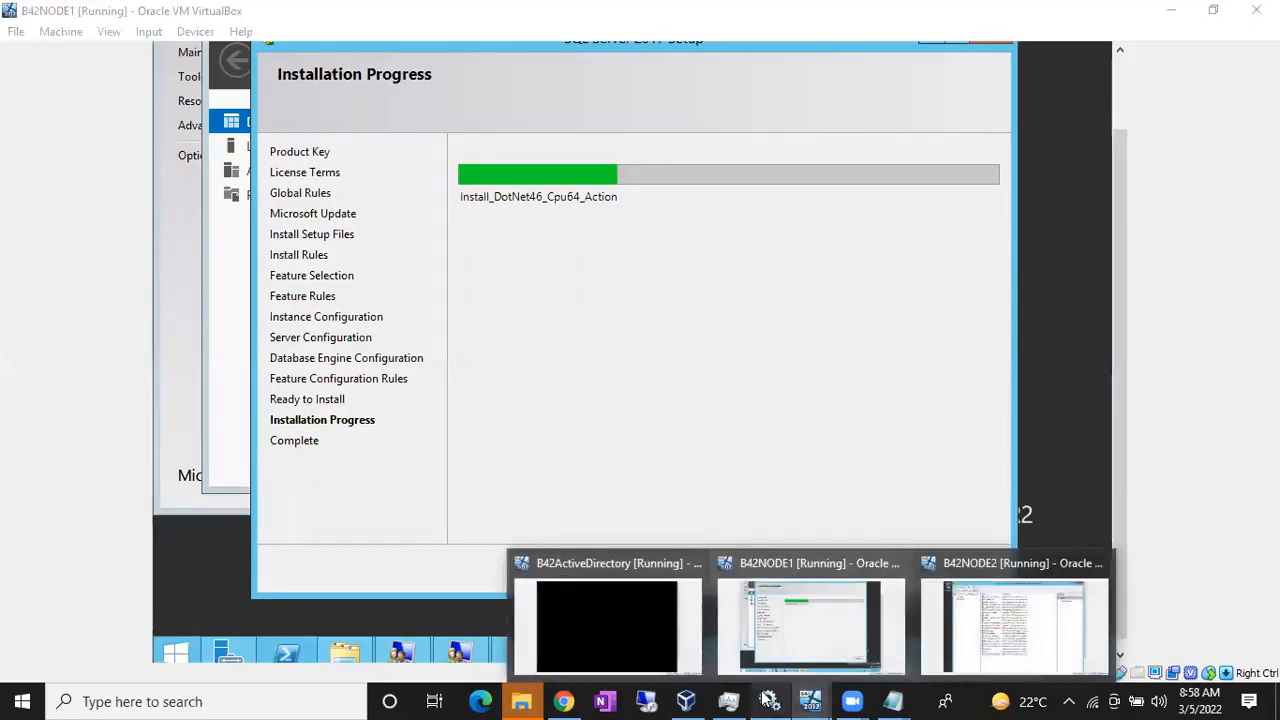
click(686, 701)
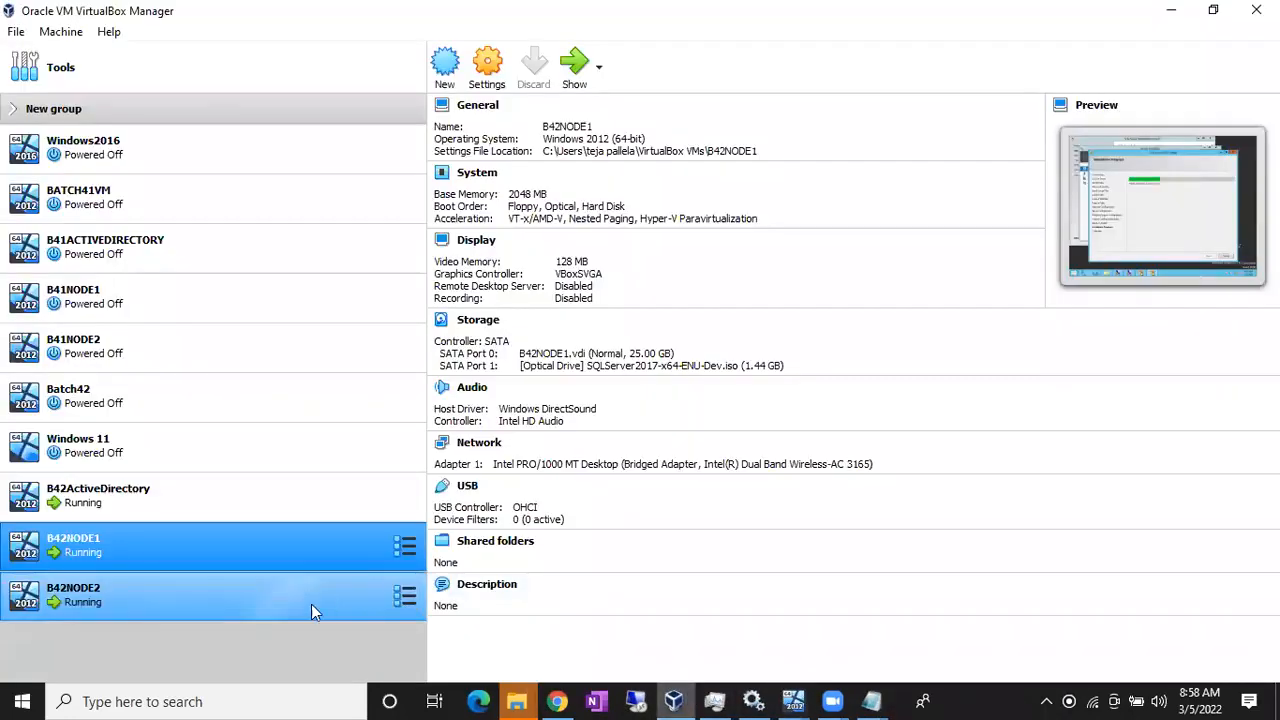
Step: Swap B42NODE2's optical disc from Win2012_R2_x64.iso to SQLServer2017-x64-ENU-Dev.iso and save
click(300, 604)
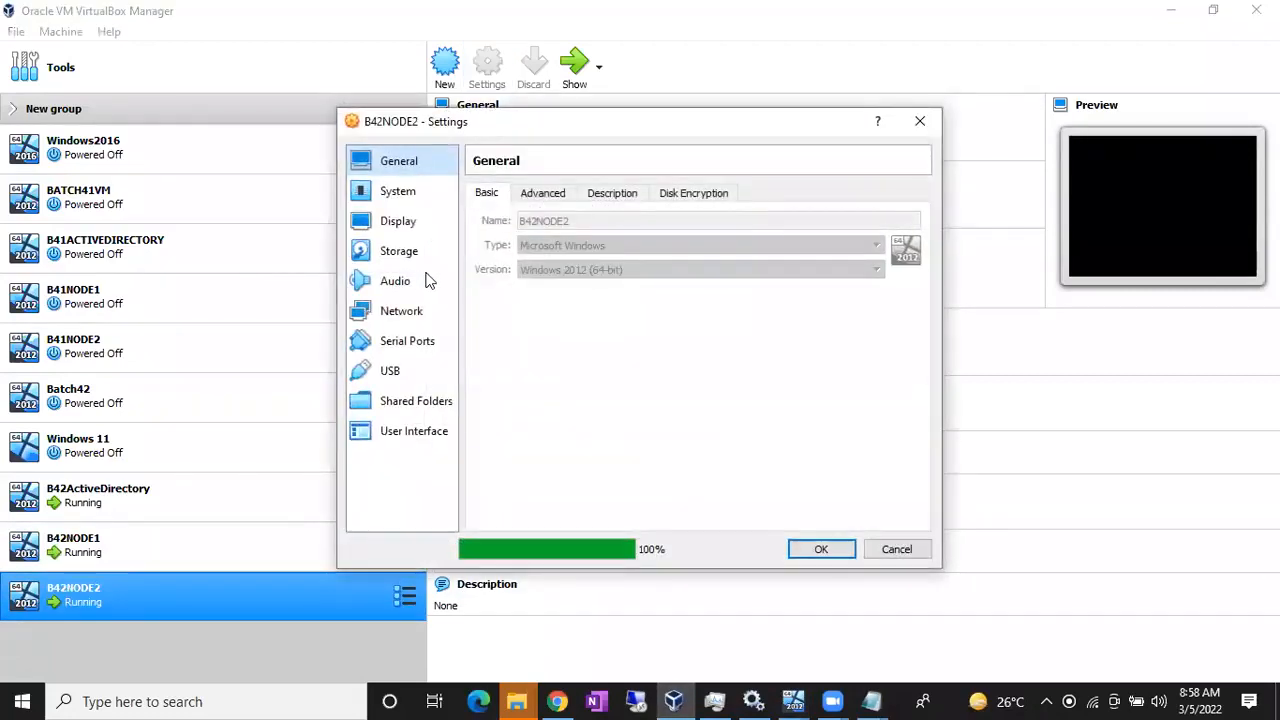
click(440, 254)
click(540, 257)
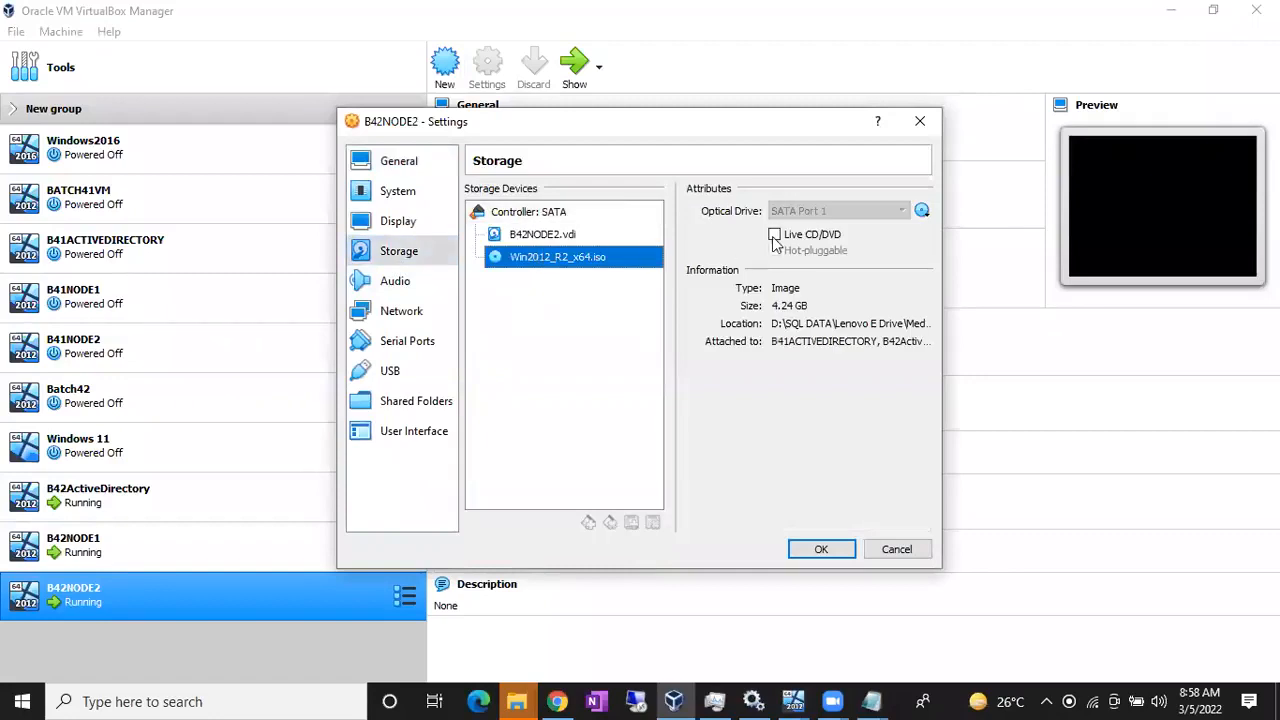
click(922, 212)
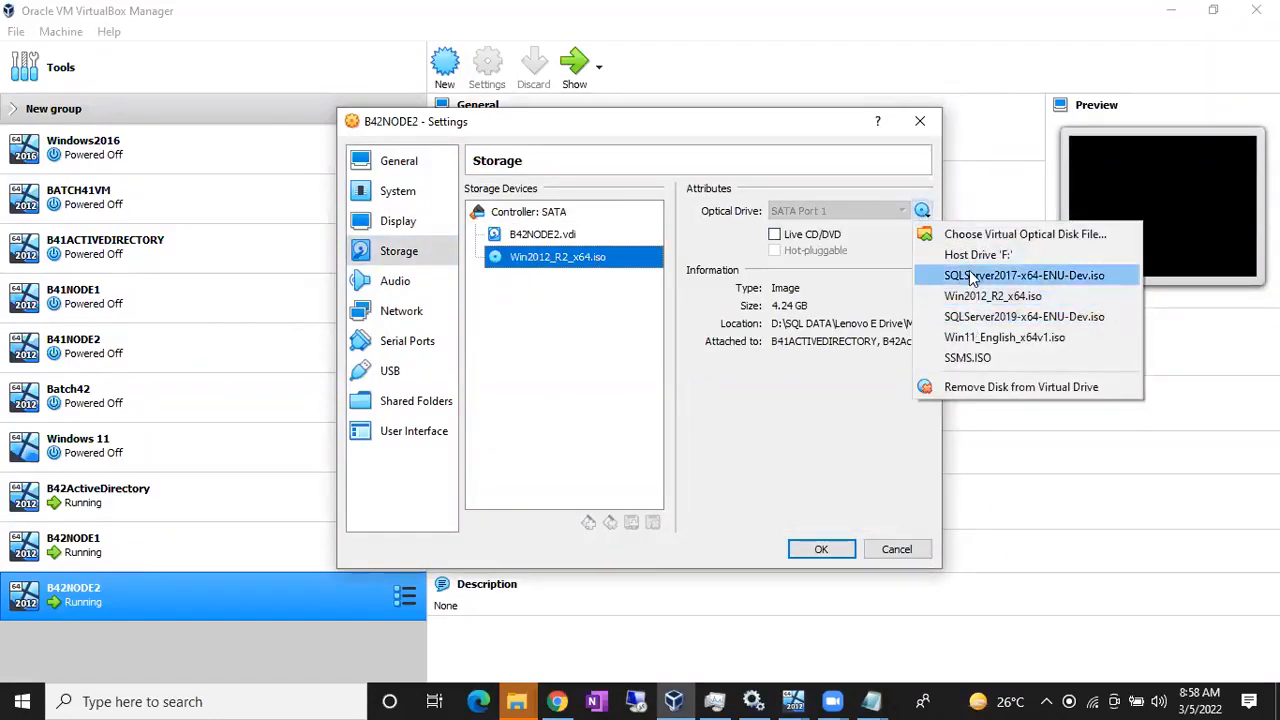
click(970, 276)
click(838, 553)
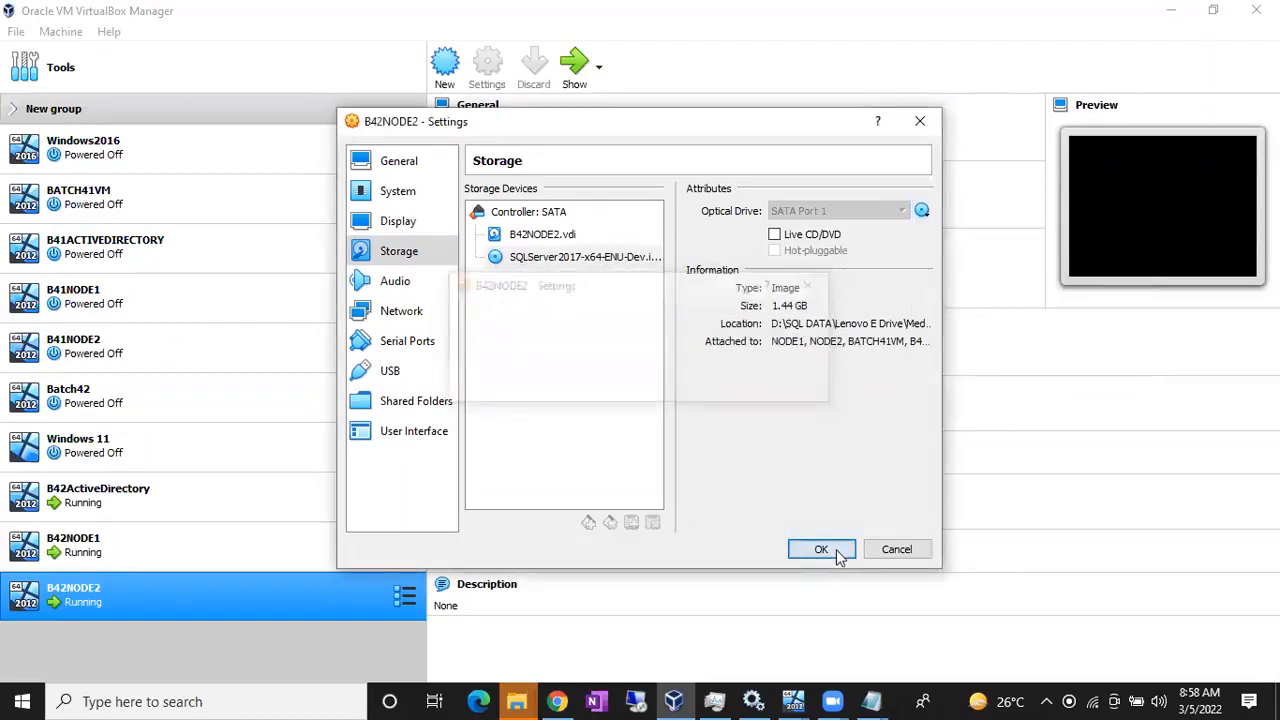
Step: Sign in to B42NODE2 with the administrator password, retrying after a wrong entry
mouse_move(792, 701)
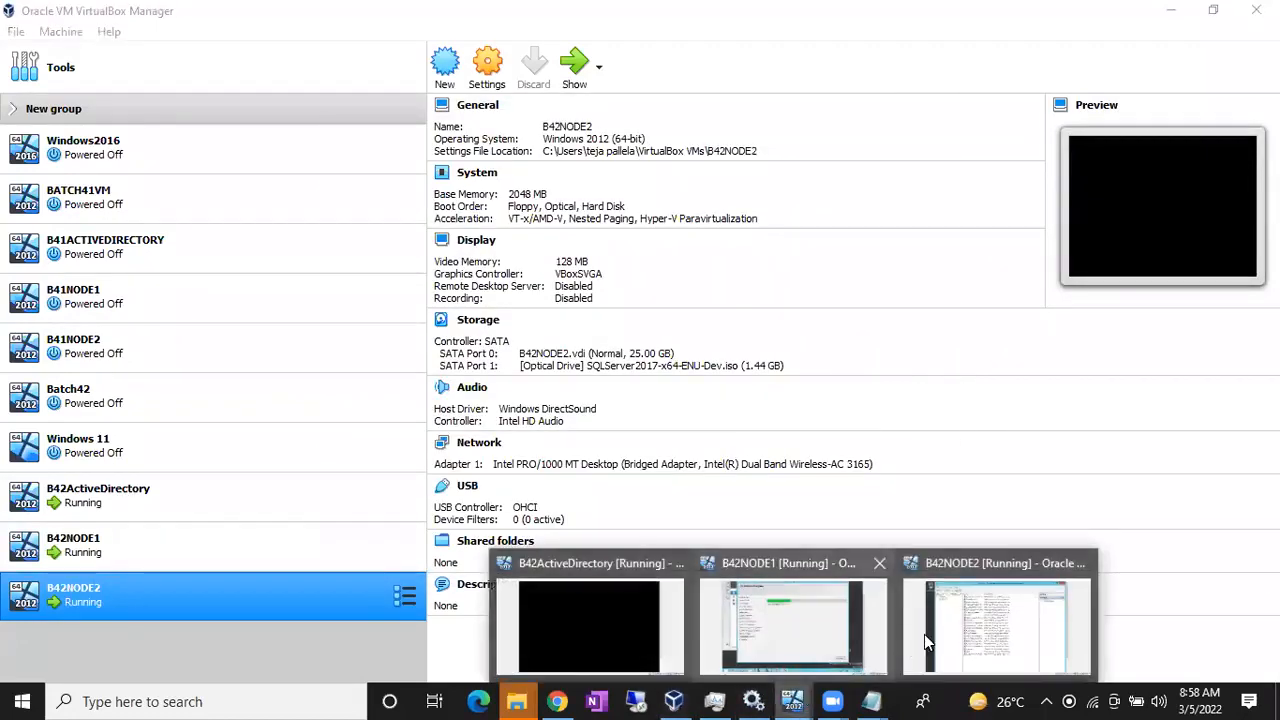
click(941, 628)
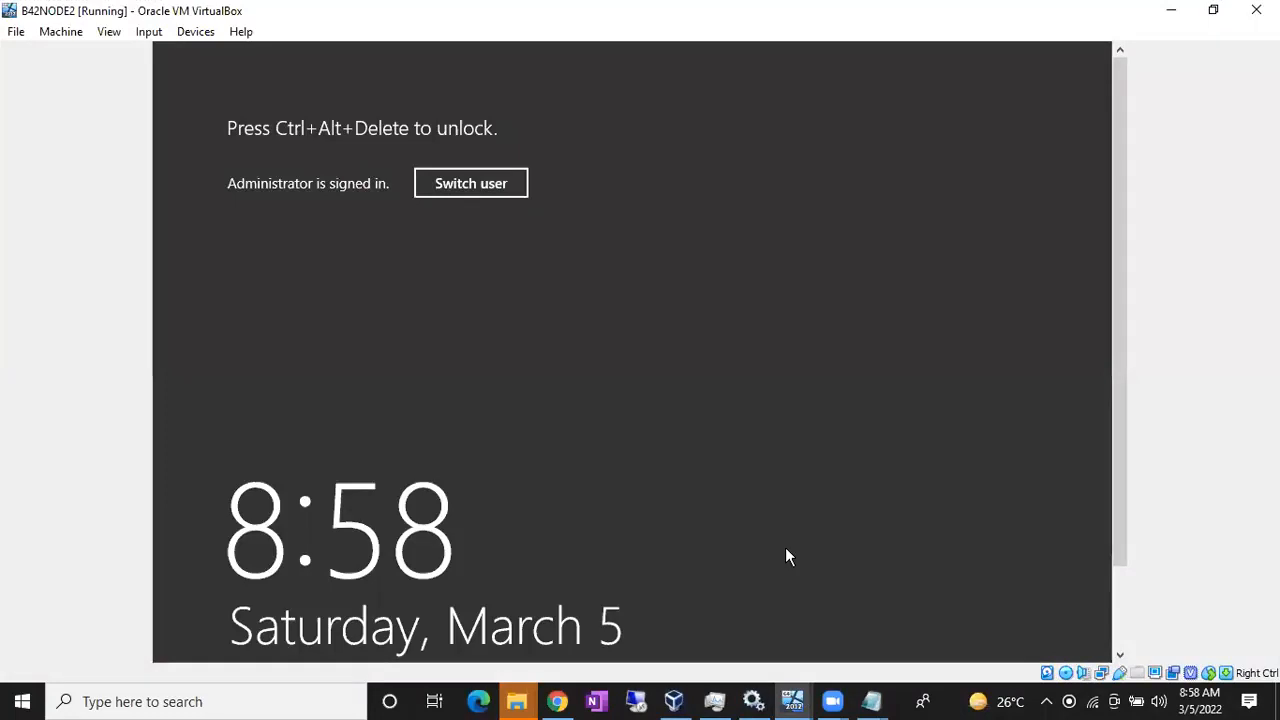
key(ctrl+alt+Delete)
text(•••••••••••)
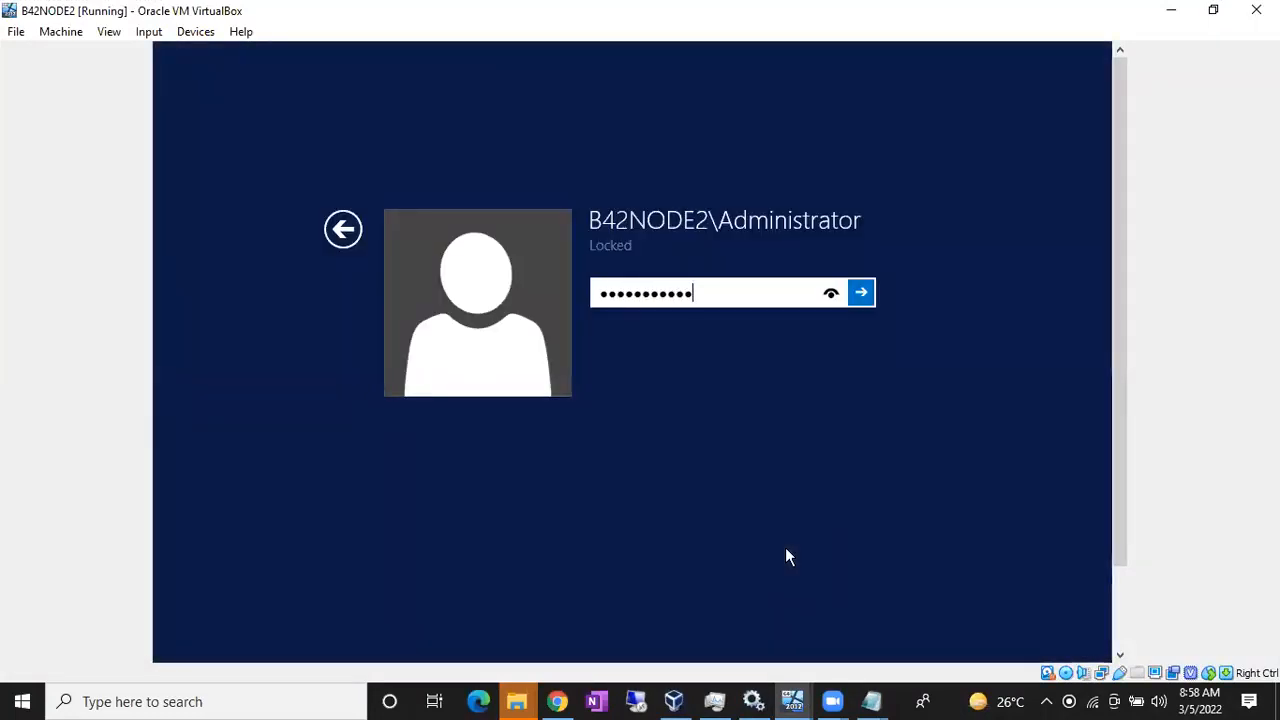
key(Return)
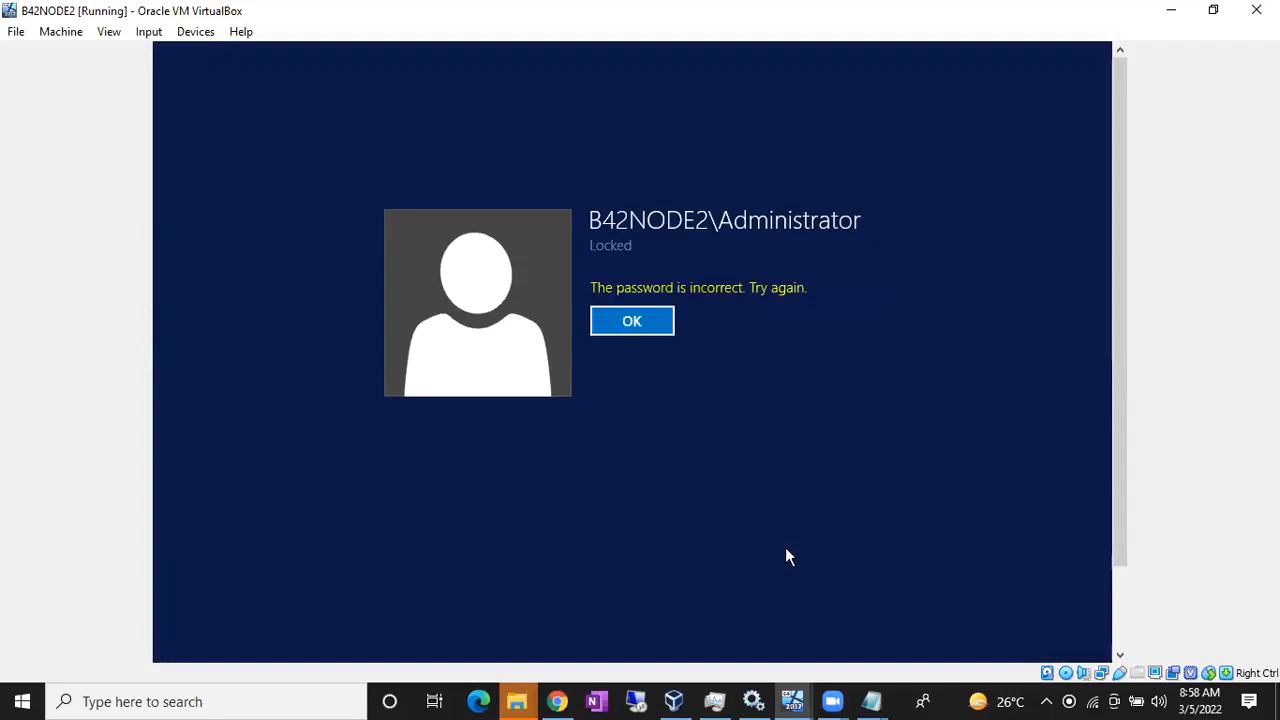
key(Return)
text(••)
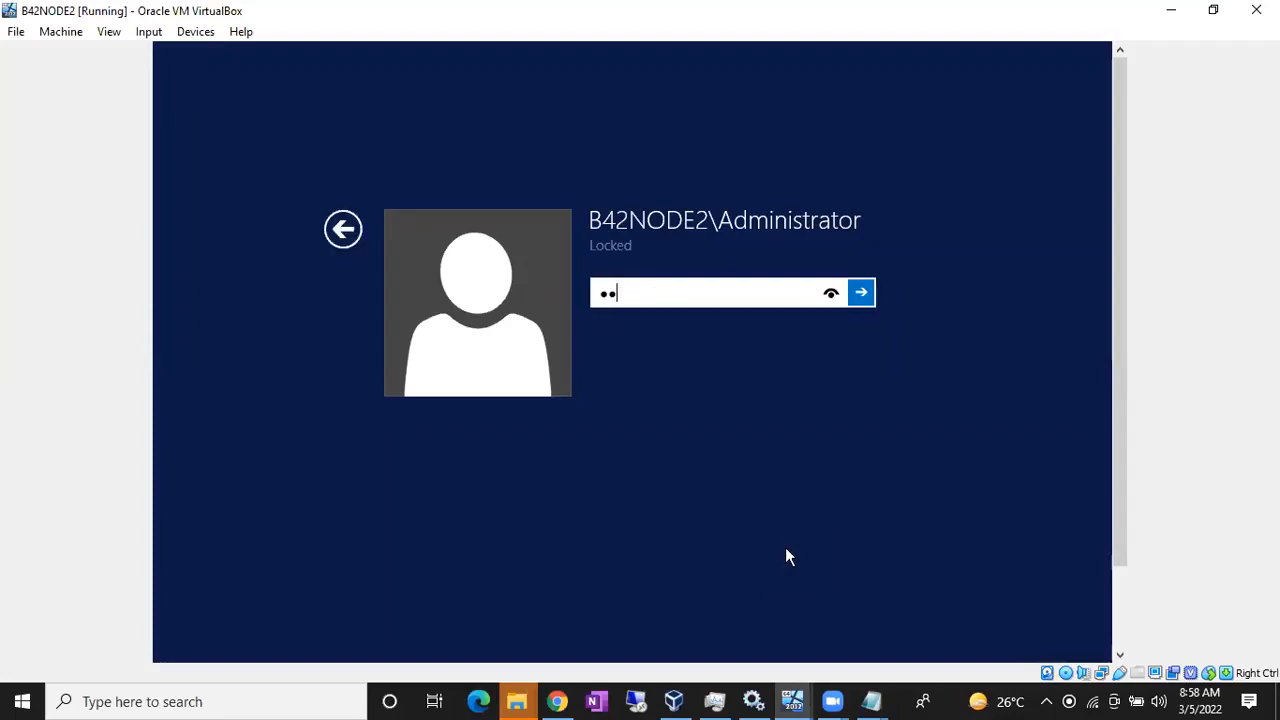
text(••••••••••)
key(Return)
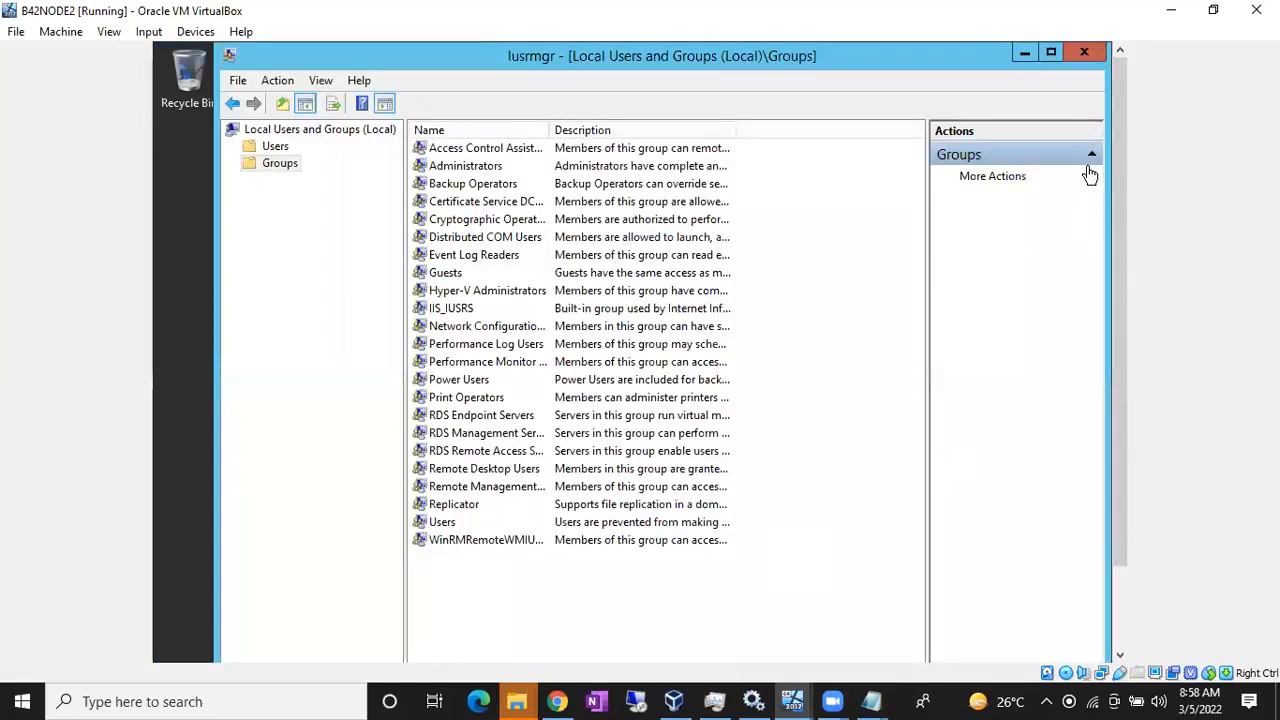
Step: Close Local Users and Groups and open CD Drive (D:) from This PC
click(1088, 54)
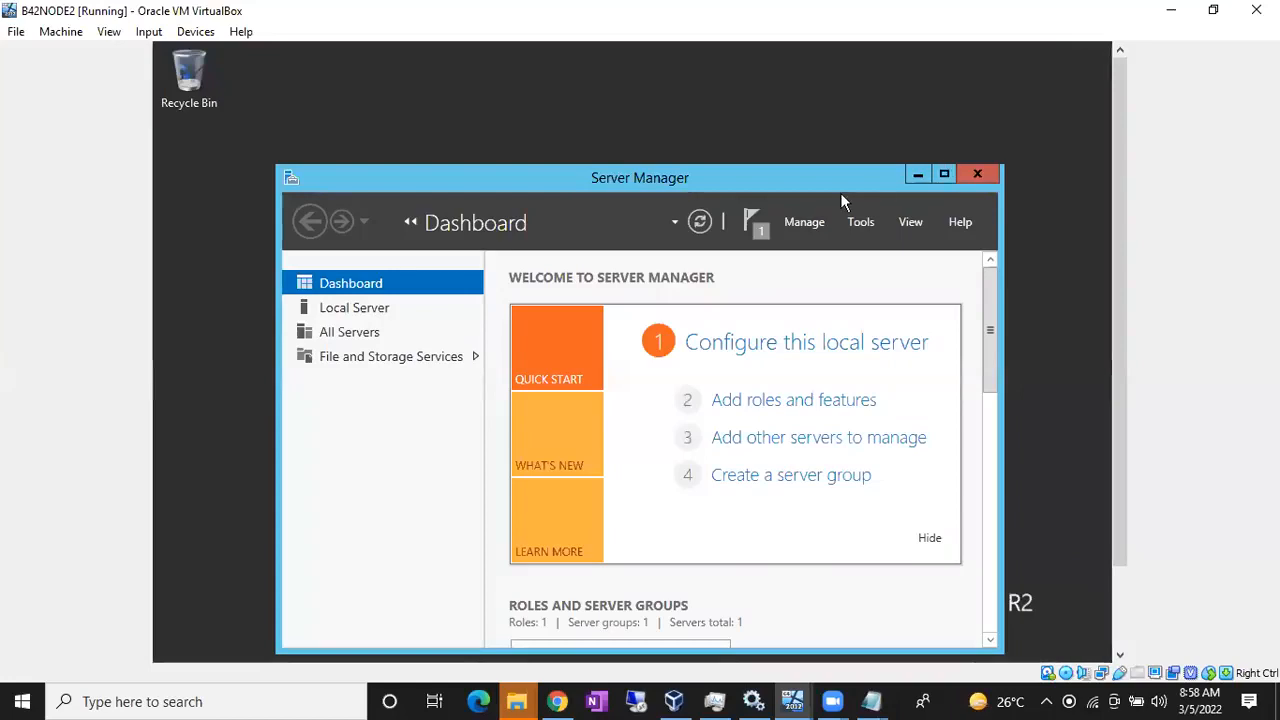
click(766, 115)
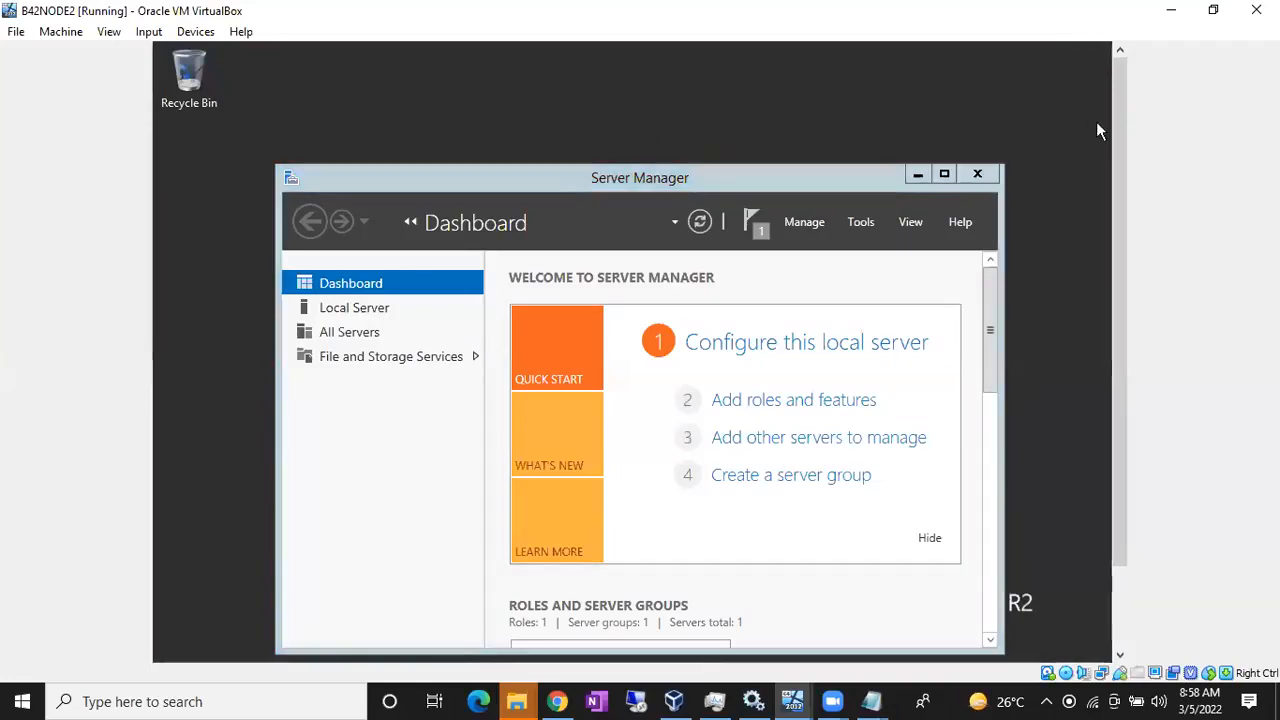
drag(1119, 141, 1112, 242)
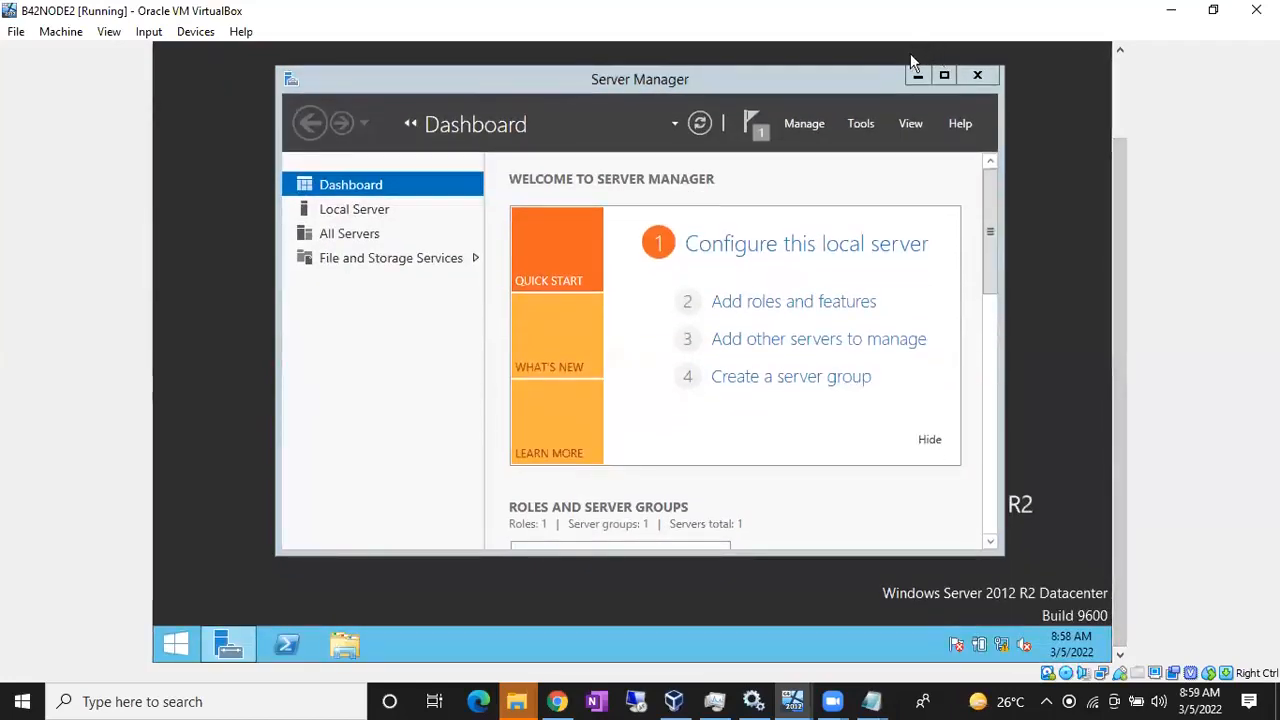
key(super+e)
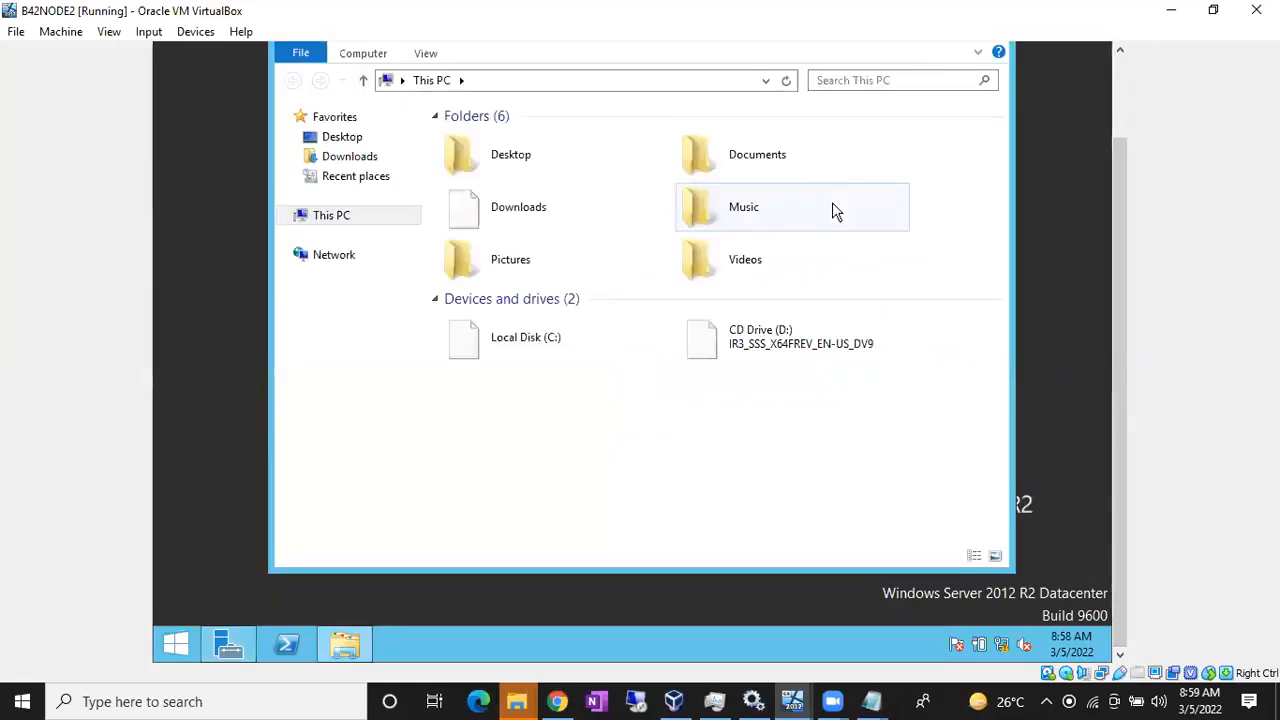
click(780, 345)
double_click(792, 339)
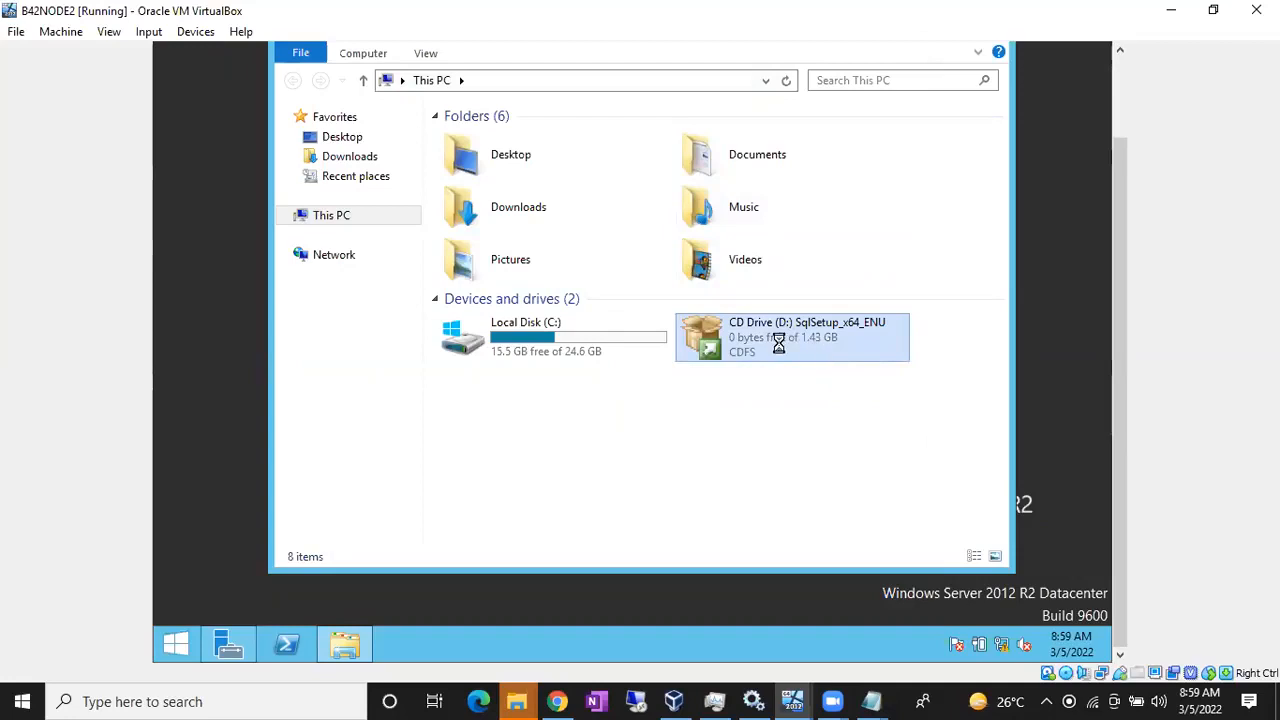
right_click(780, 342)
click(803, 355)
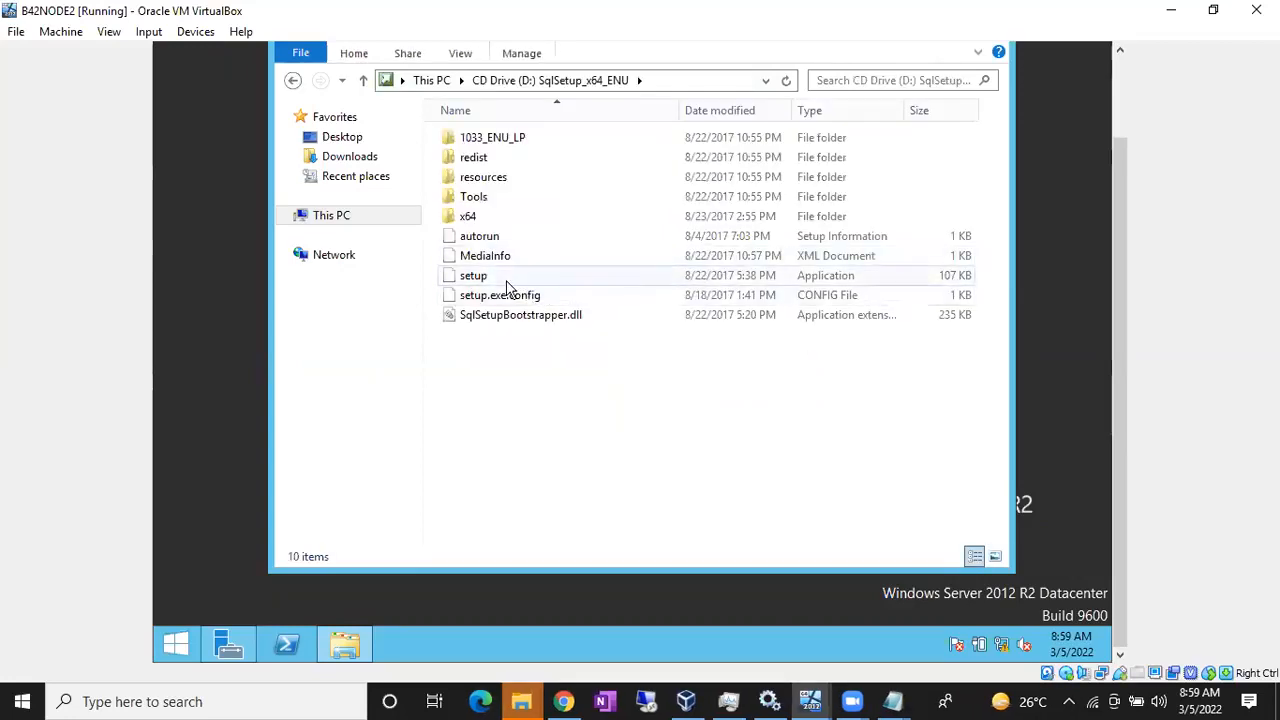
Step: Run SQL Server setup as administrator, then switch back to the B42NODE1 window
click(506, 282)
right_click(506, 282)
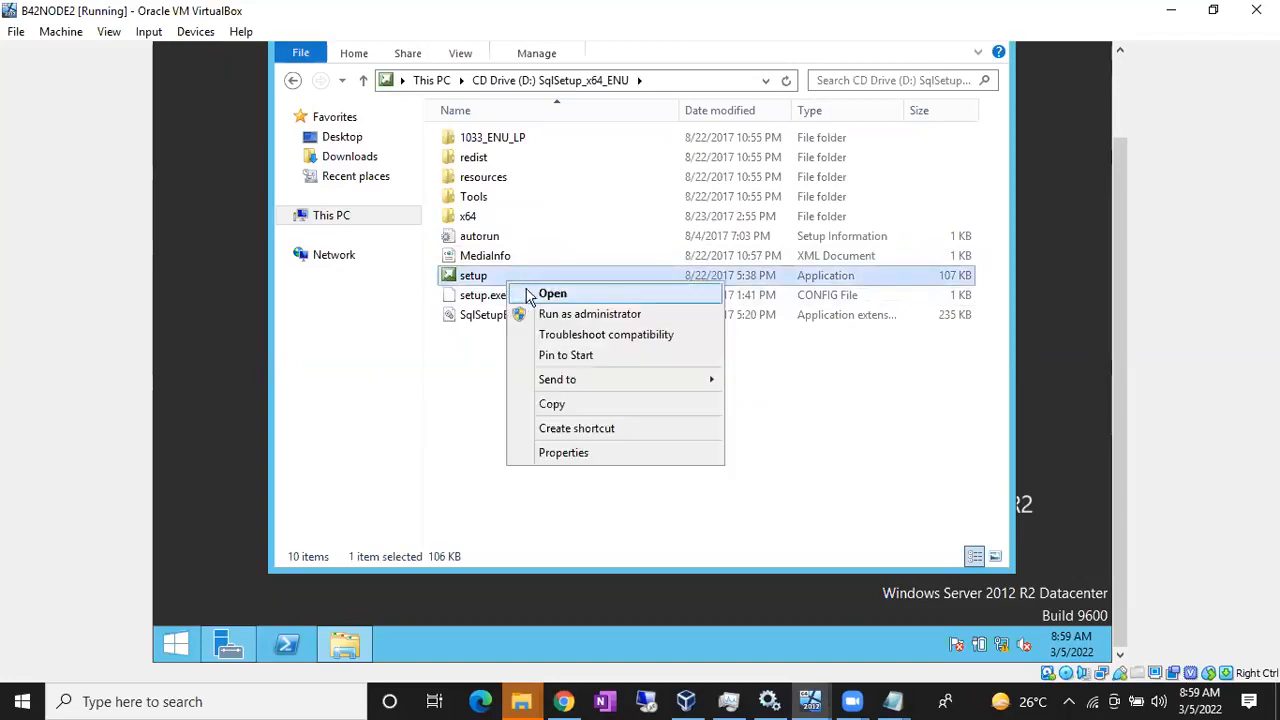
click(547, 320)
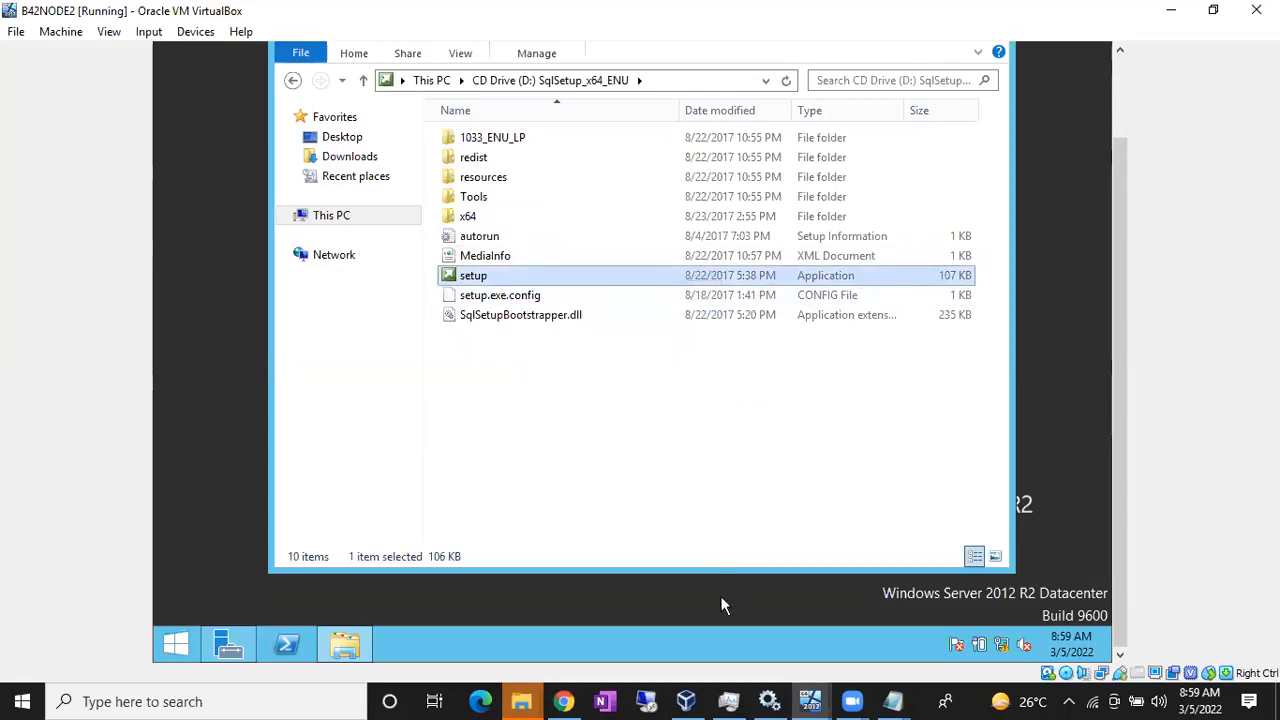
click(686, 701)
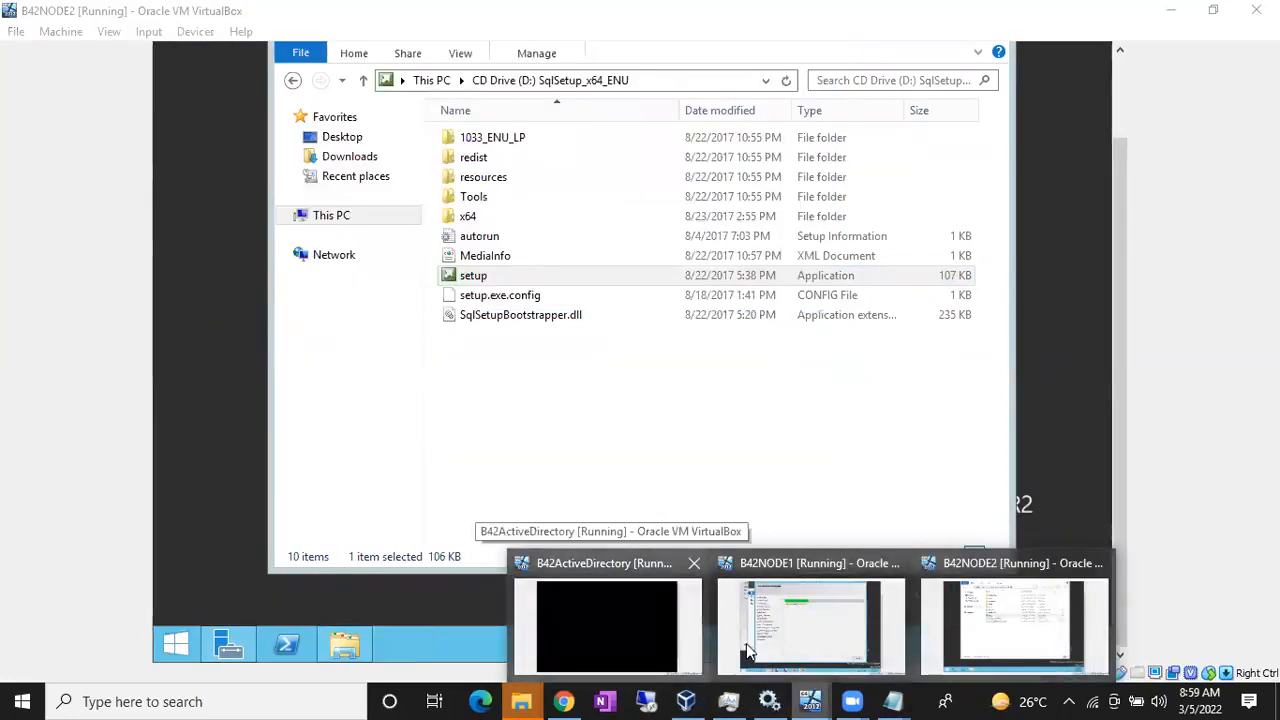
click(804, 647)
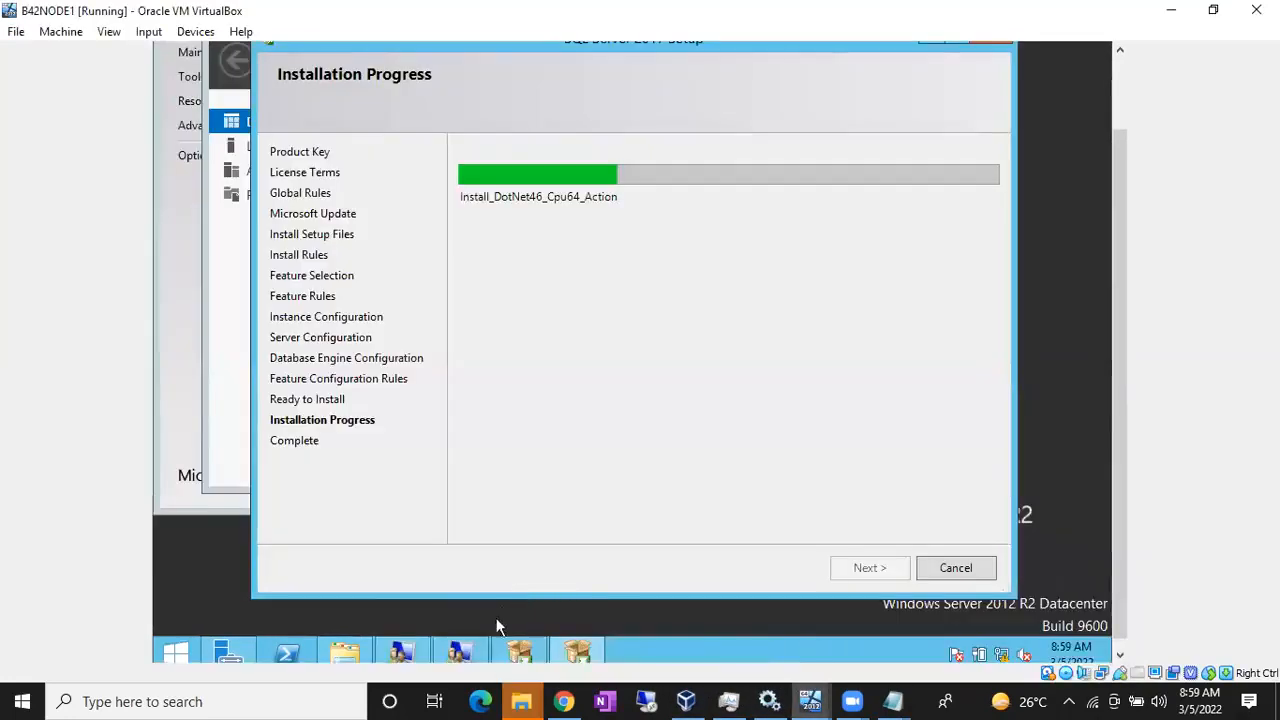
Step: Go to This PC in B42NODE1's file window and refresh it
click(344, 652)
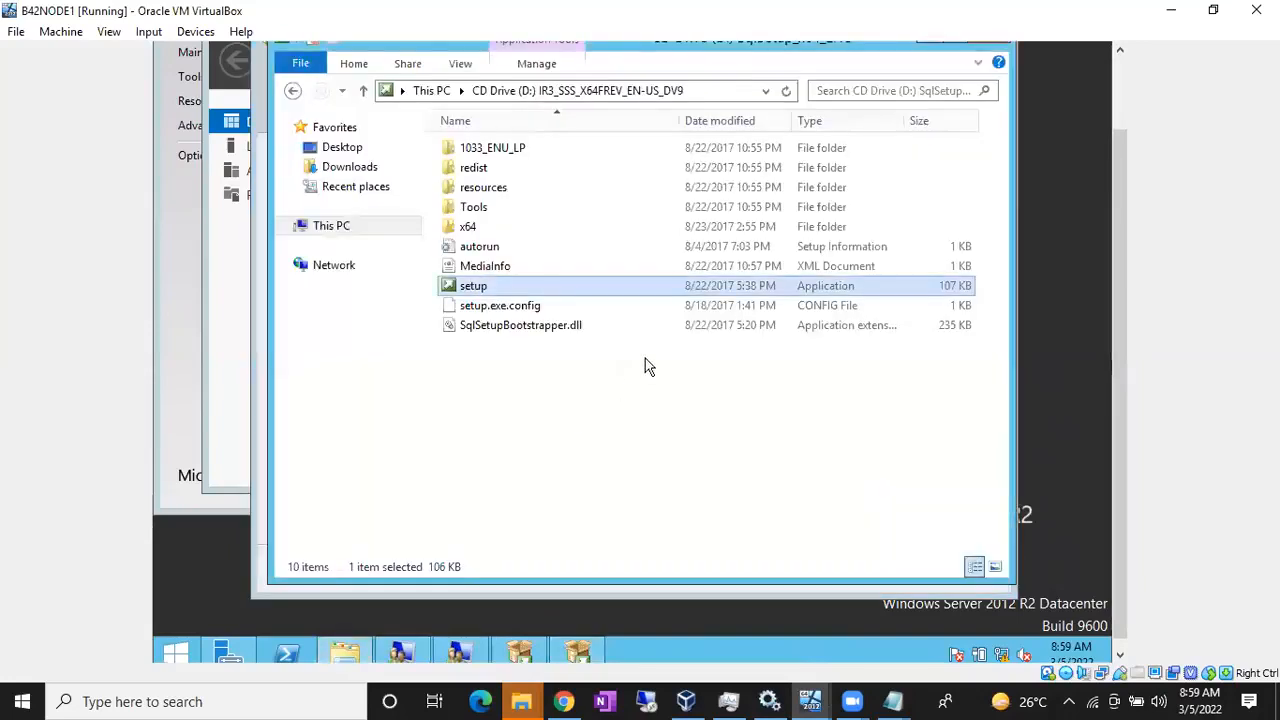
click(344, 230)
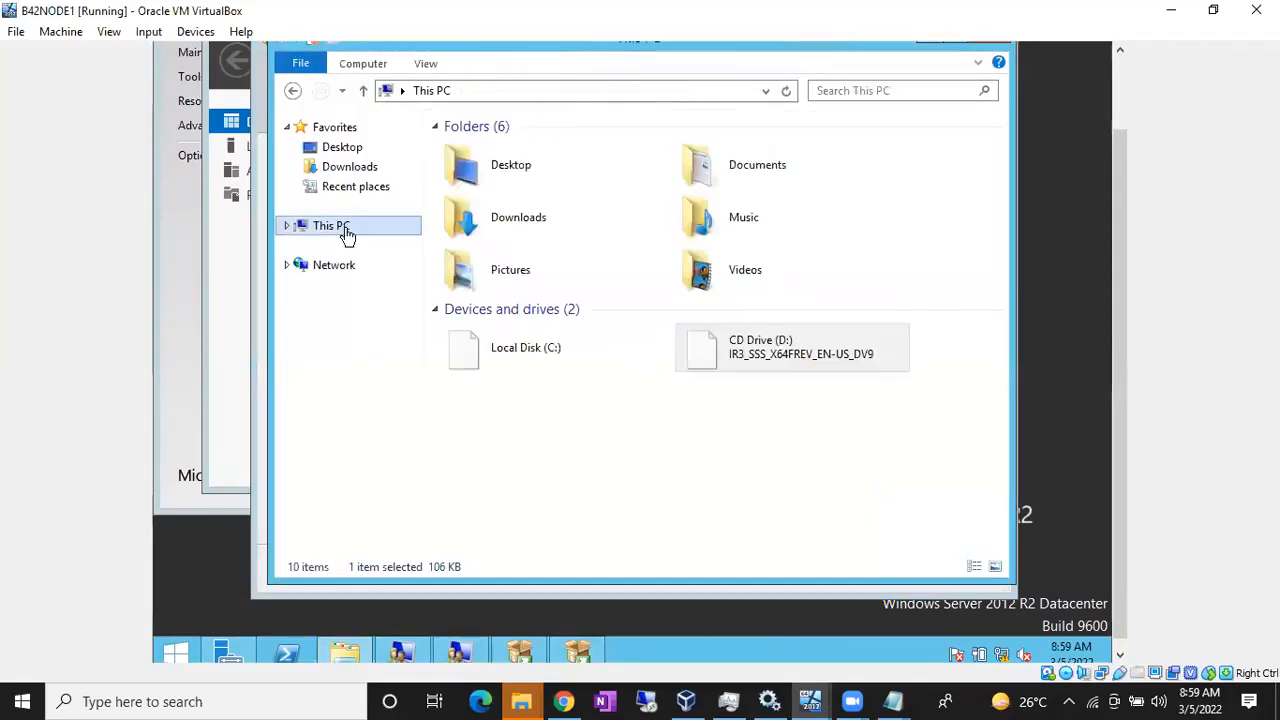
click(787, 92)
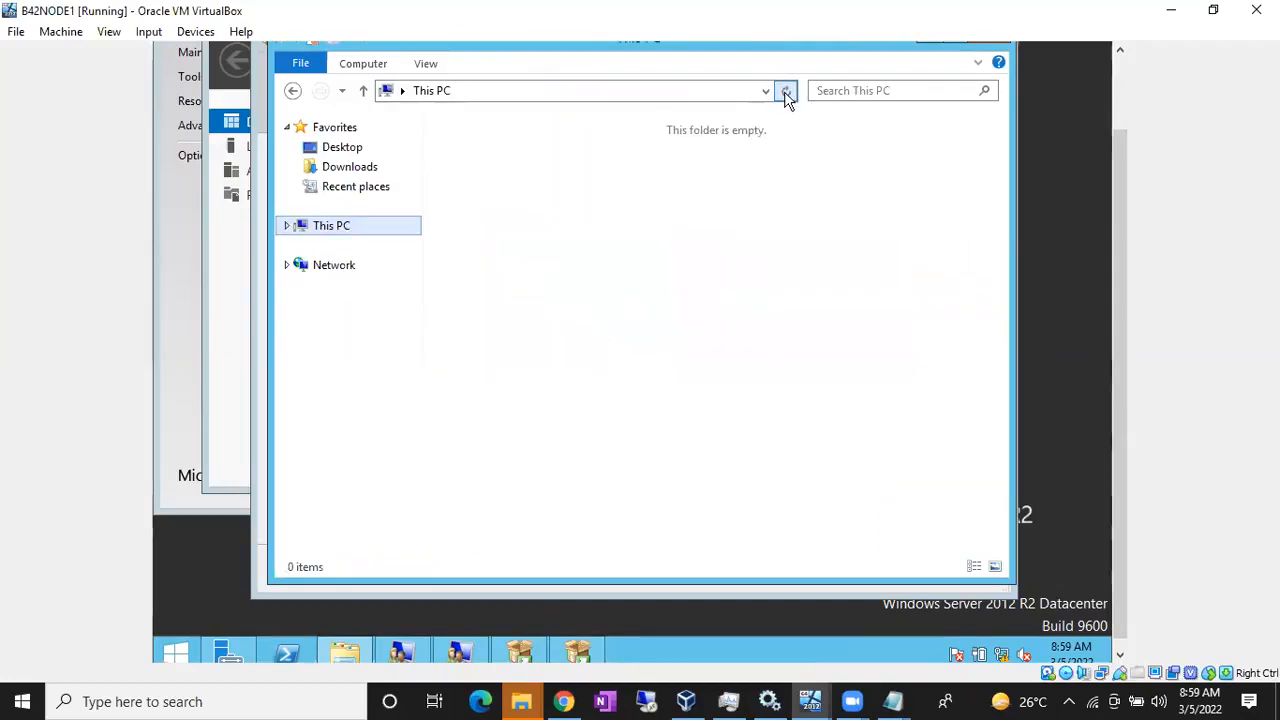
Step: Enable Live CD/DVD on B42NODE1's SQLServer2017 optical disk and save the settings
click(686, 701)
click(334, 544)
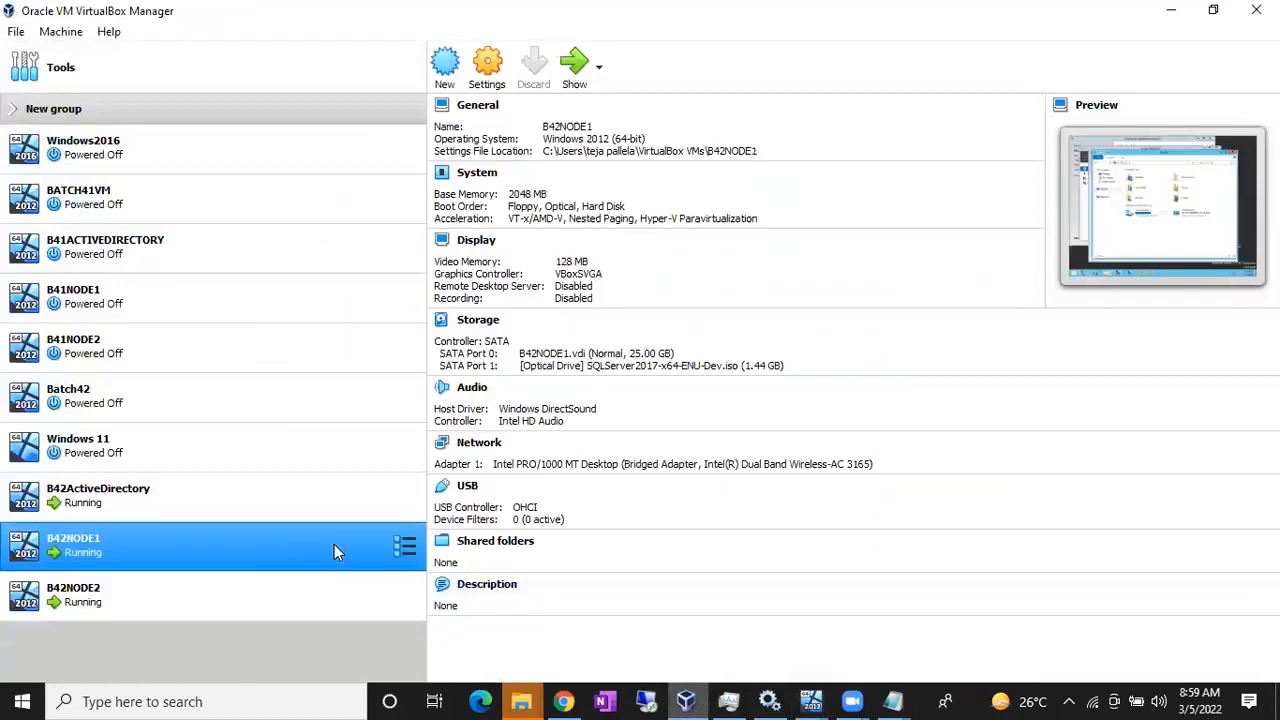
click(487, 66)
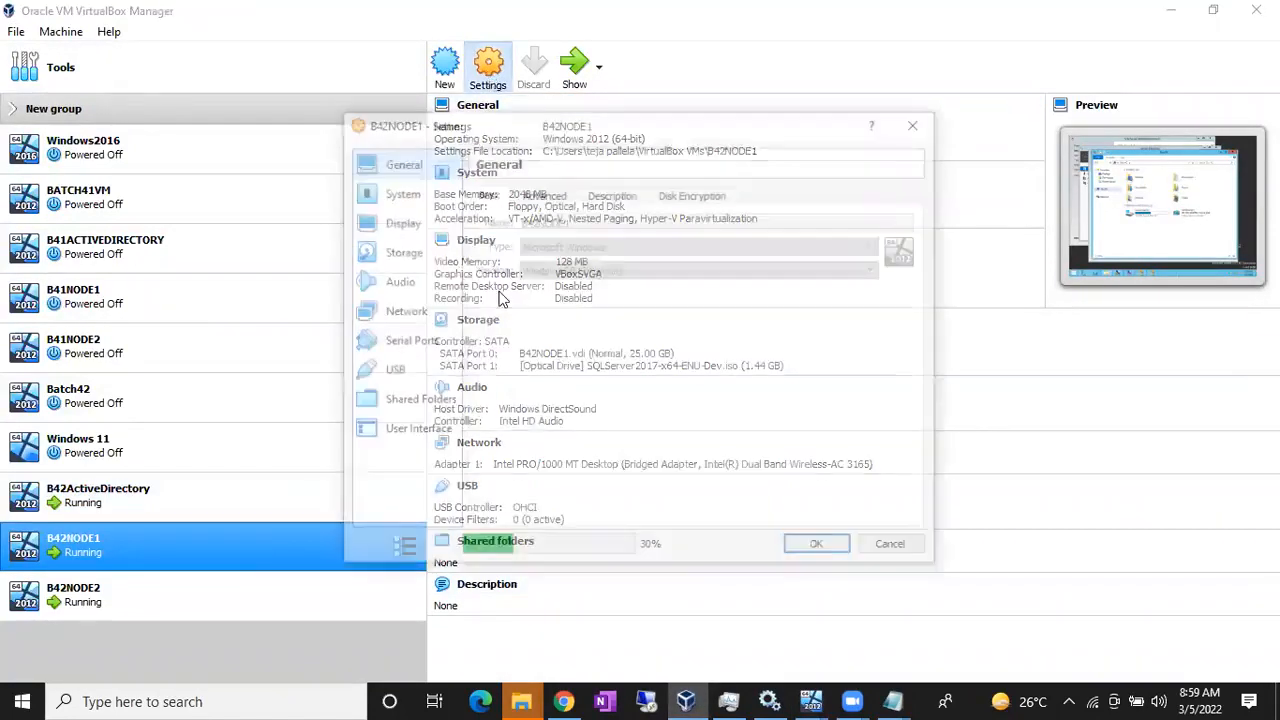
click(403, 257)
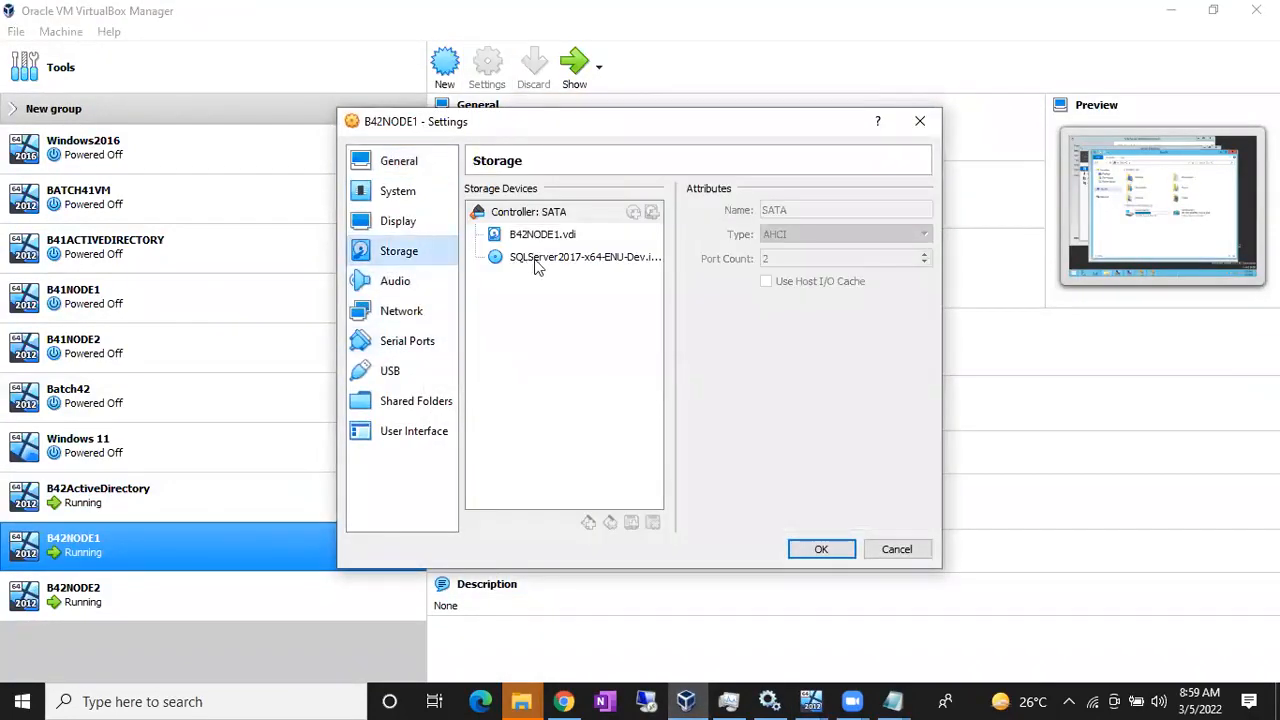
click(540, 261)
click(775, 235)
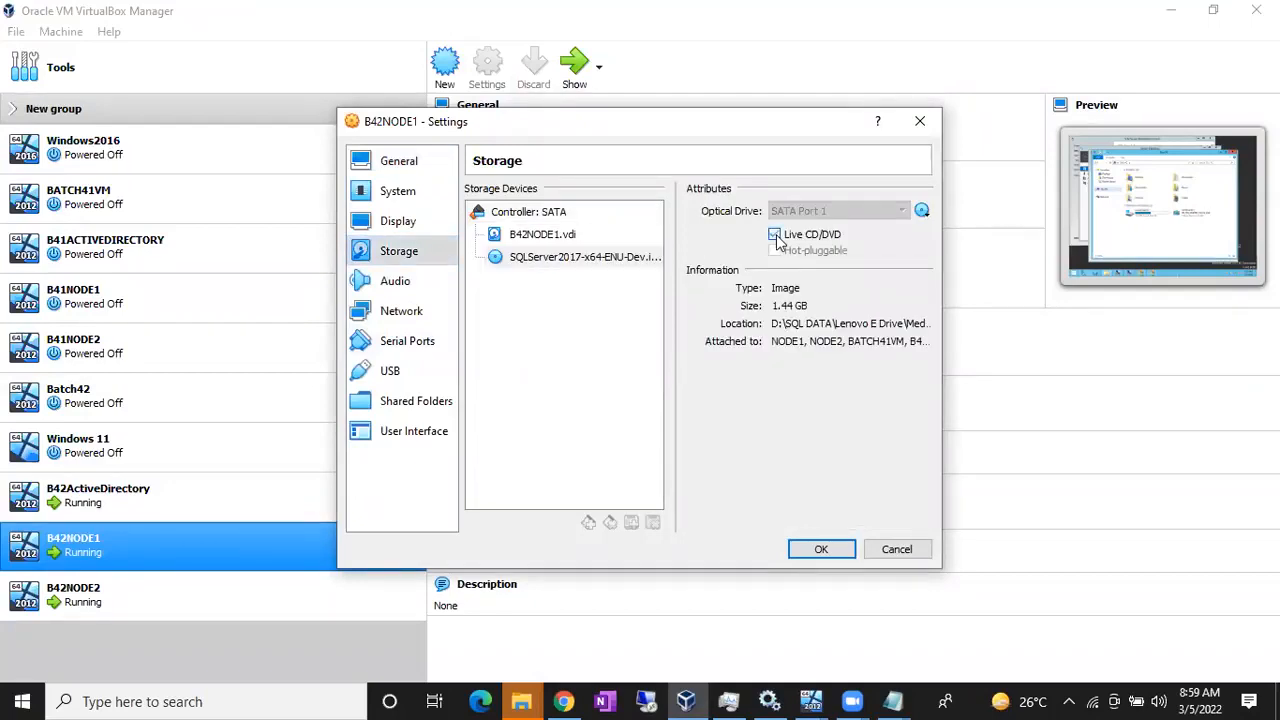
click(821, 549)
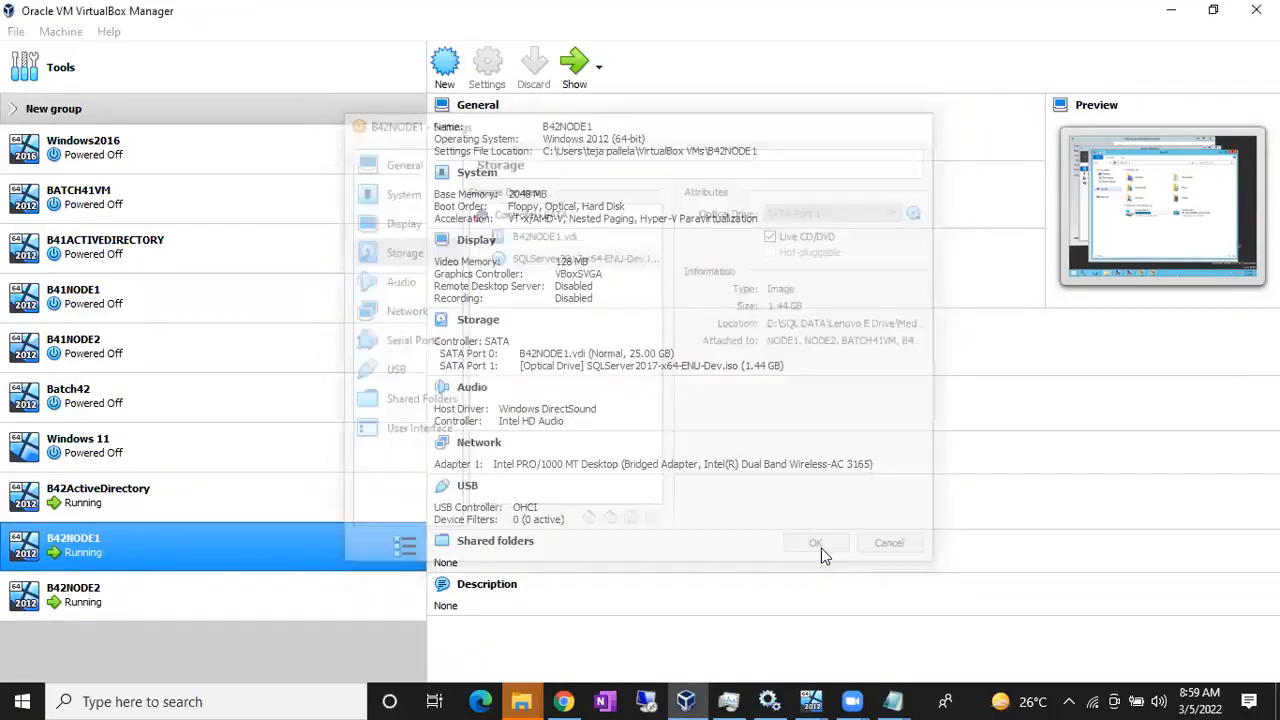
Step: Back in B42NODE1, refresh This PC repeatedly until CD Drive (D:) shows the SQL disc
mouse_move(808, 701)
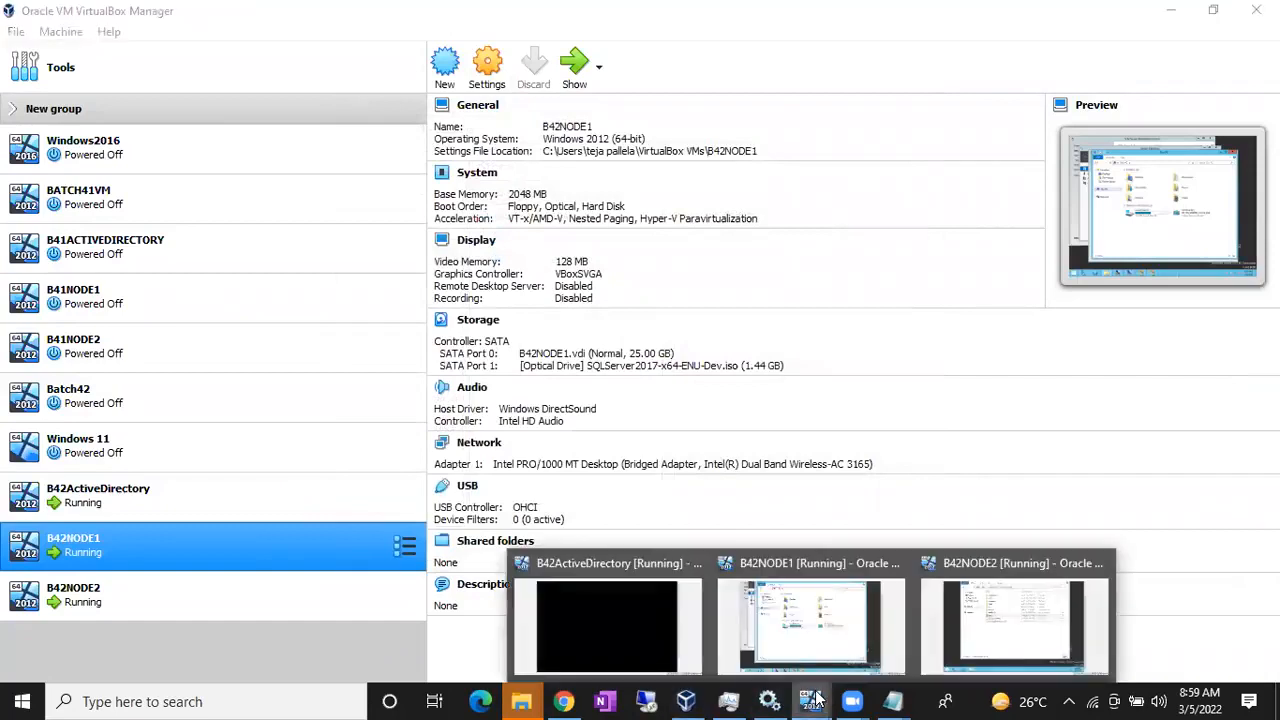
click(729, 623)
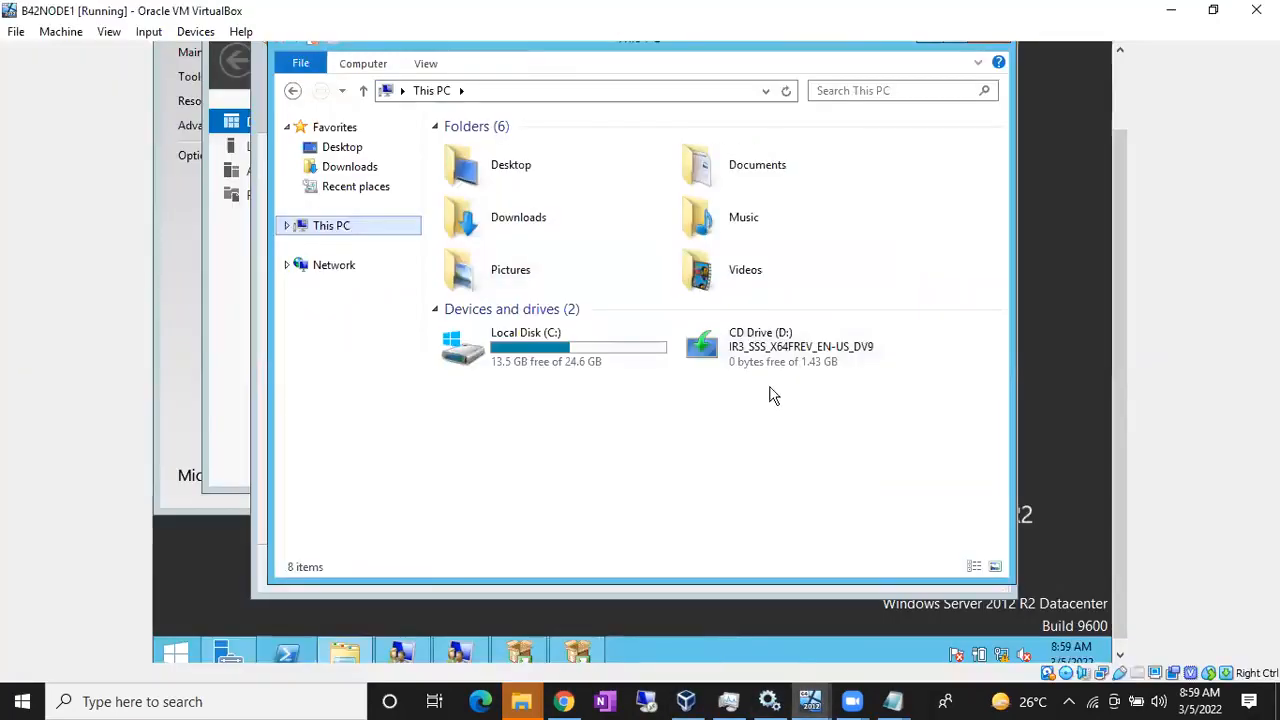
click(786, 91)
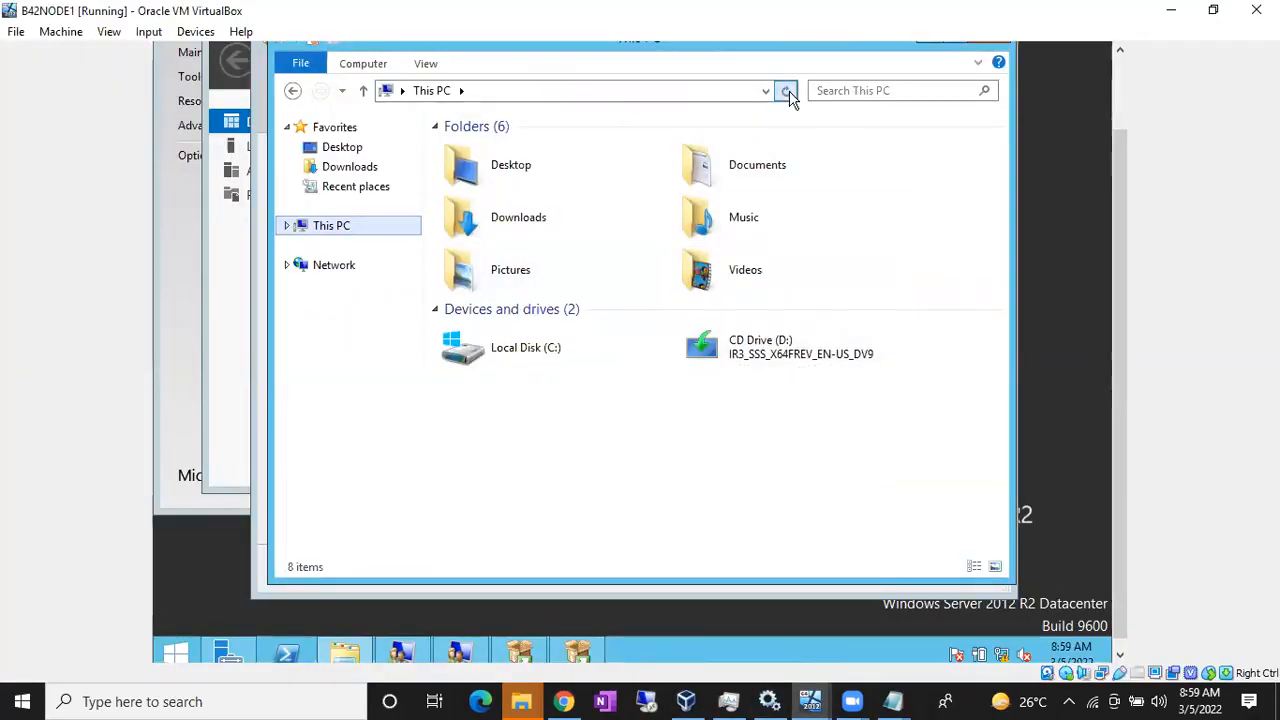
click(786, 91)
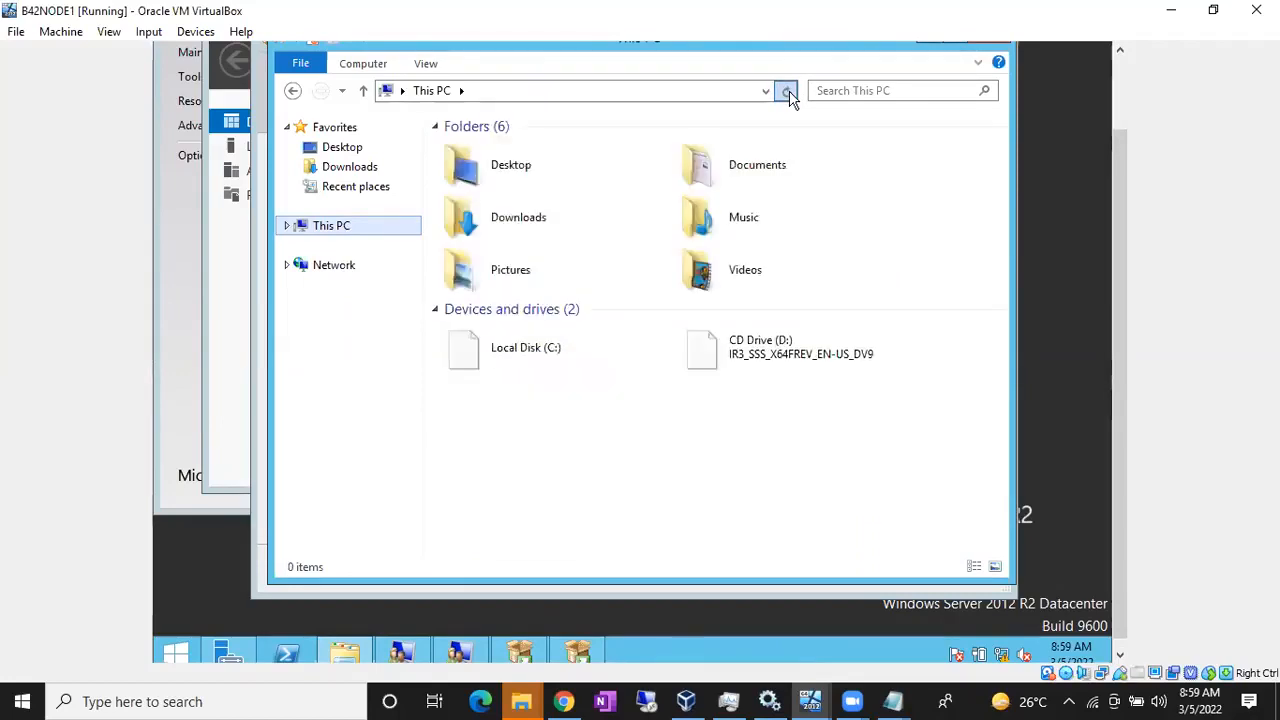
click(788, 91)
click(789, 93)
click(790, 97)
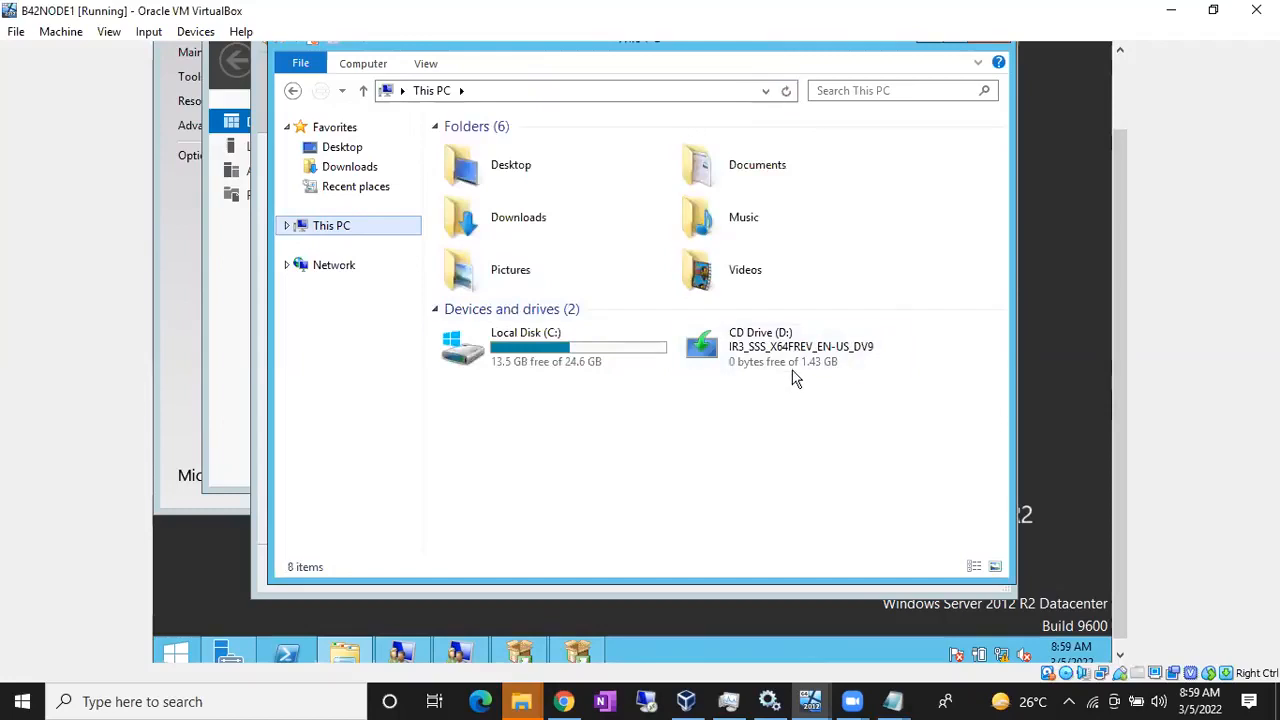